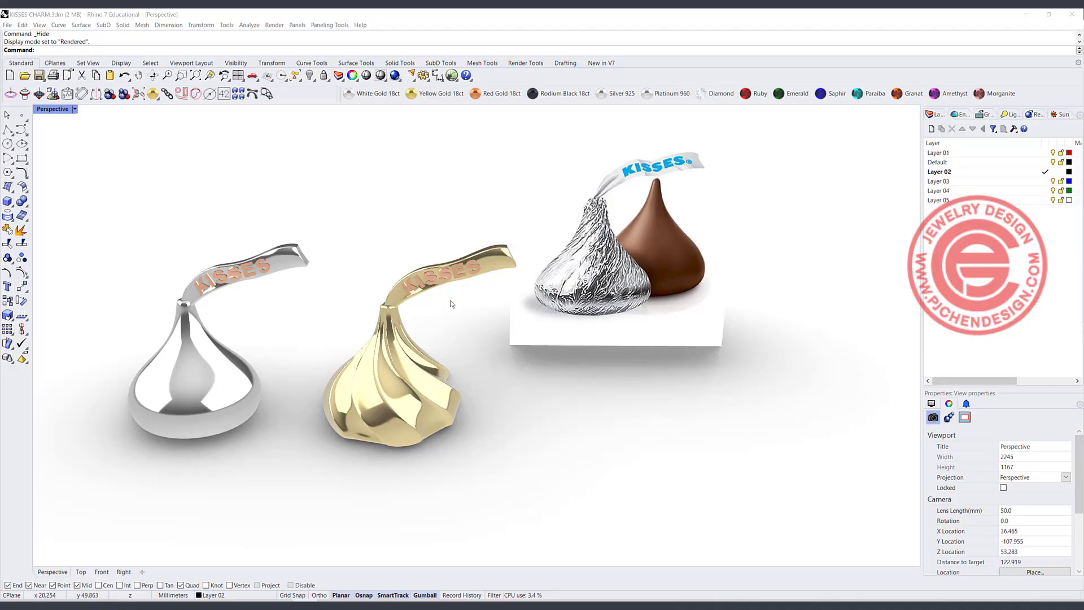
Examine the two finished Kisses charm models and the reference picture beside them from different angles.
mouse_move(384, 388)
right_down()
mouse_move(395, 384)
mouse_move(370, 372)
right_up()
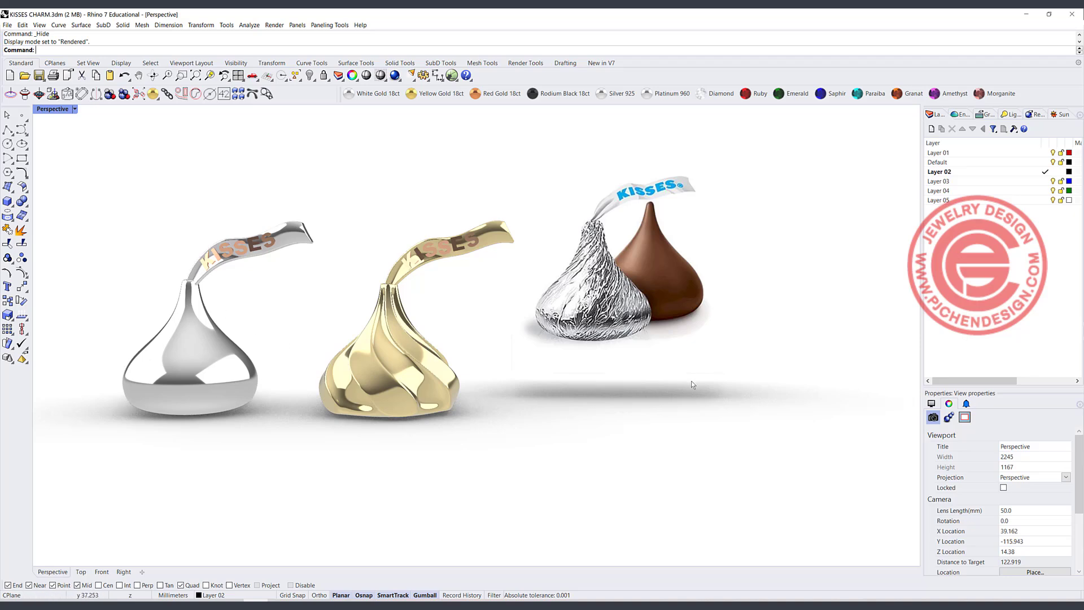
right_drag(691, 380, 664, 394)
scroll(663, 303, up, 4)
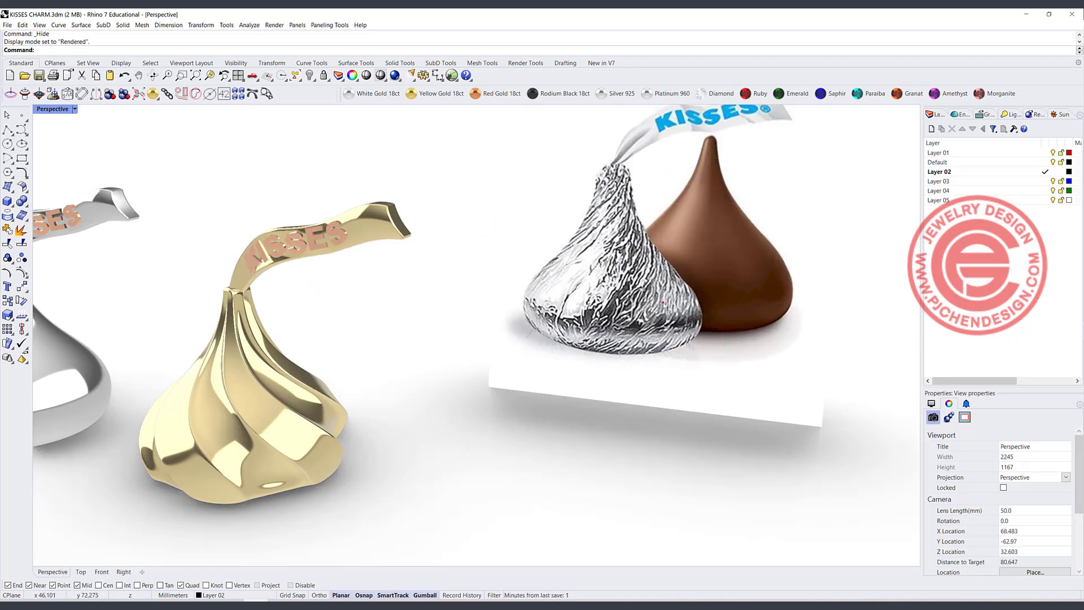
click(663, 302)
scroll(662, 367, down, 3)
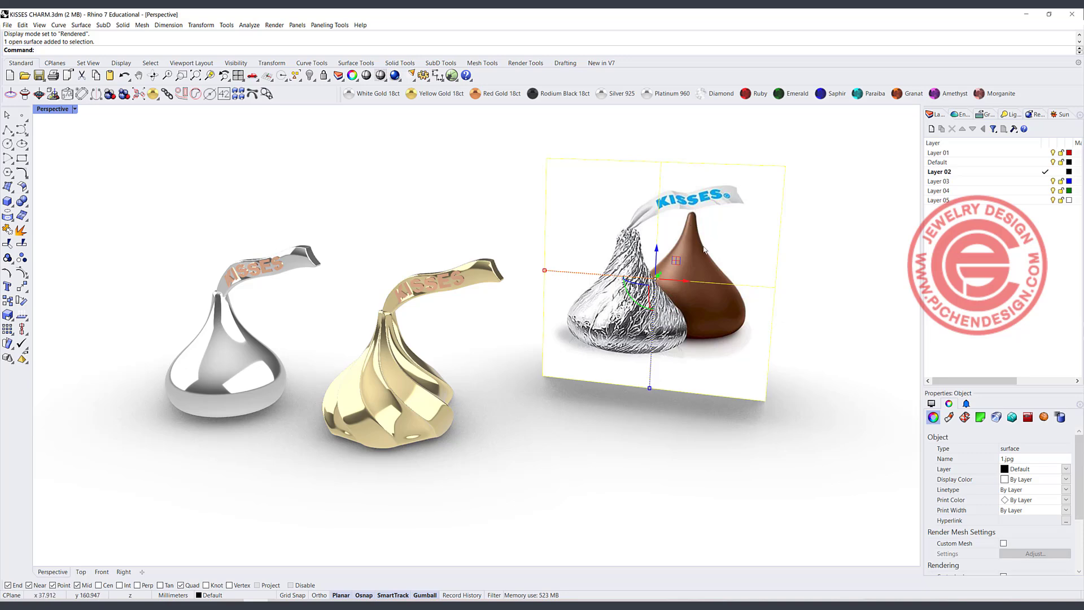
right_drag(459, 395, 484, 390)
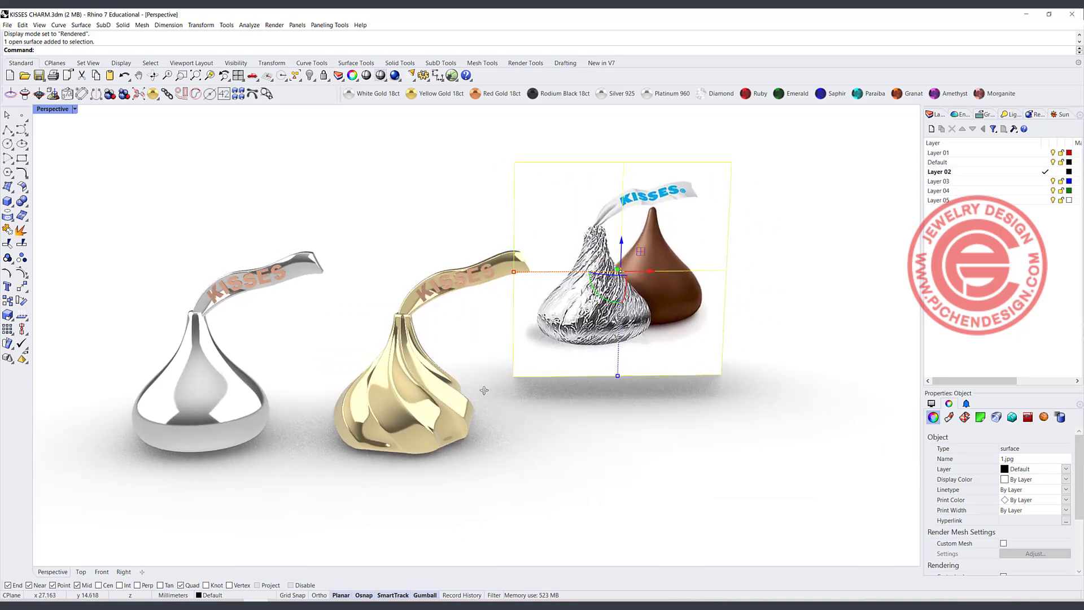
Insert the picture 1.jpg as a square in the Front view, with its first corner slightly below and left of the origin.
double_click(46, 109)
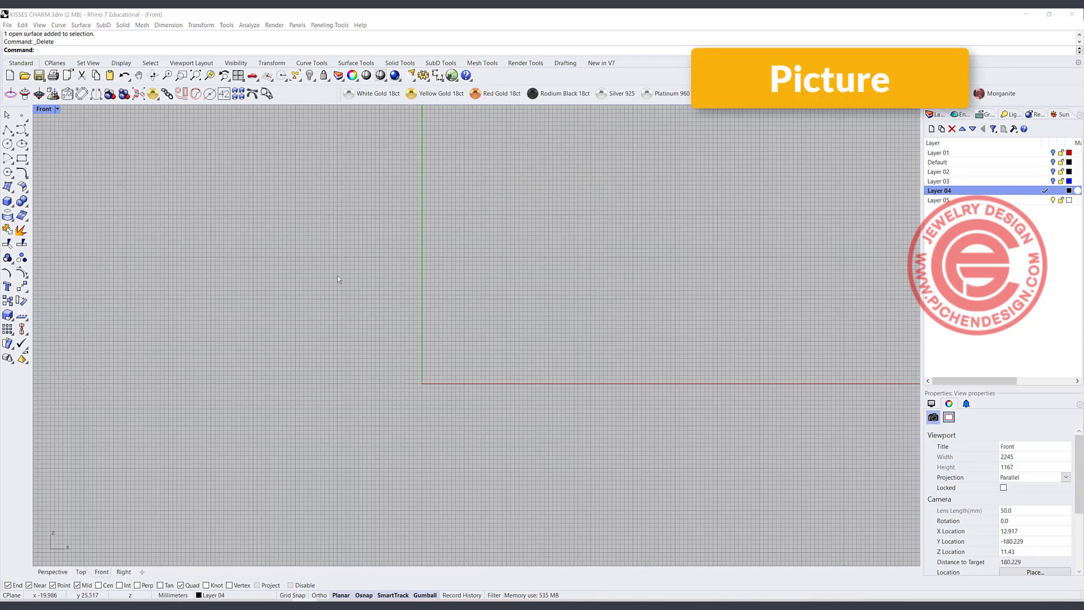
click(73, 50)
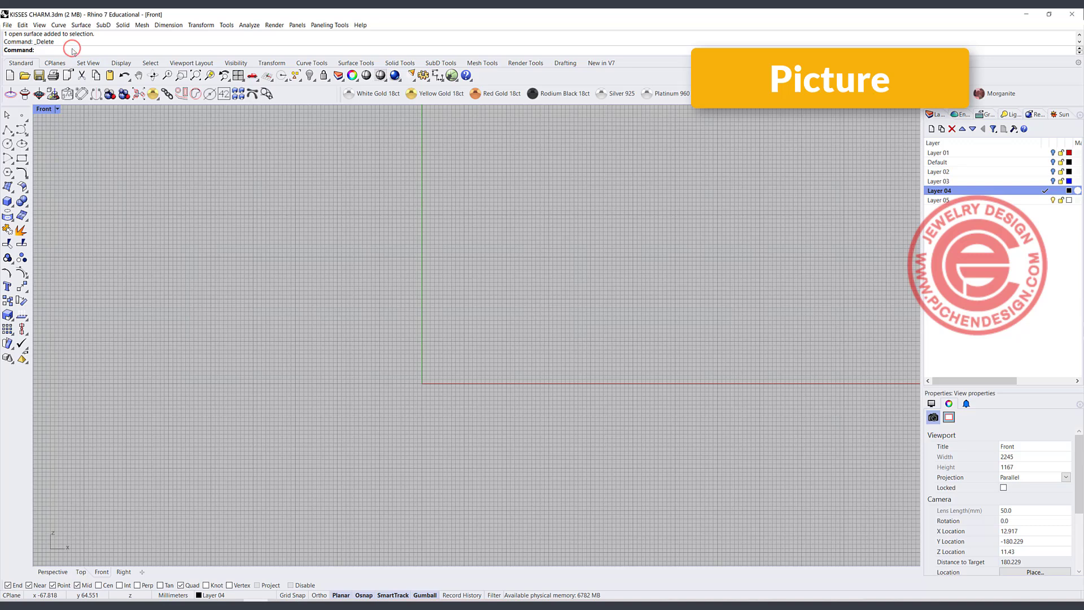
text(Picture)
key(Return)
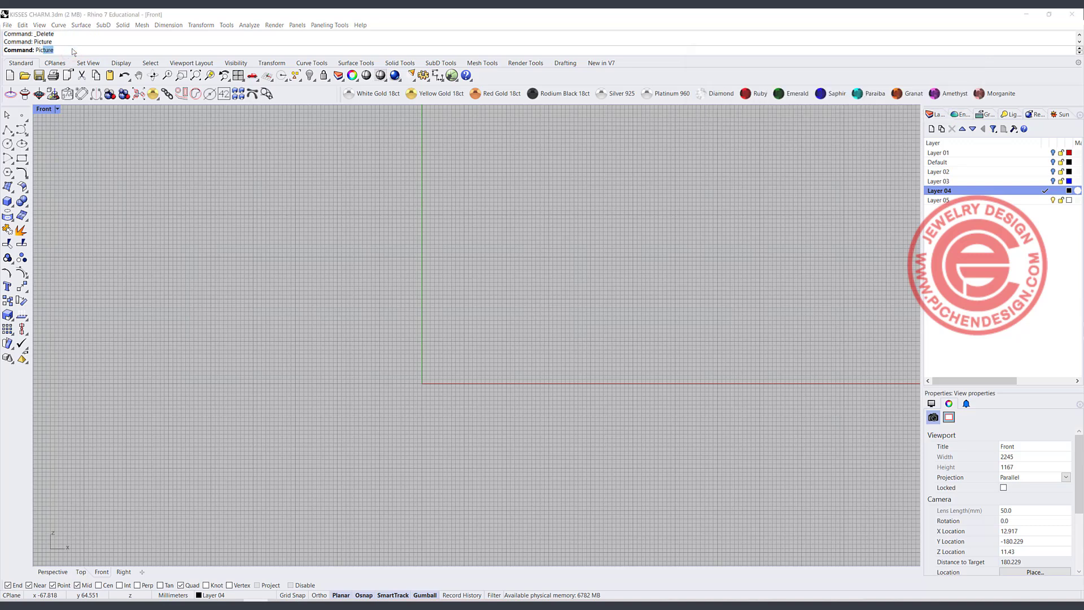
click(588, 254)
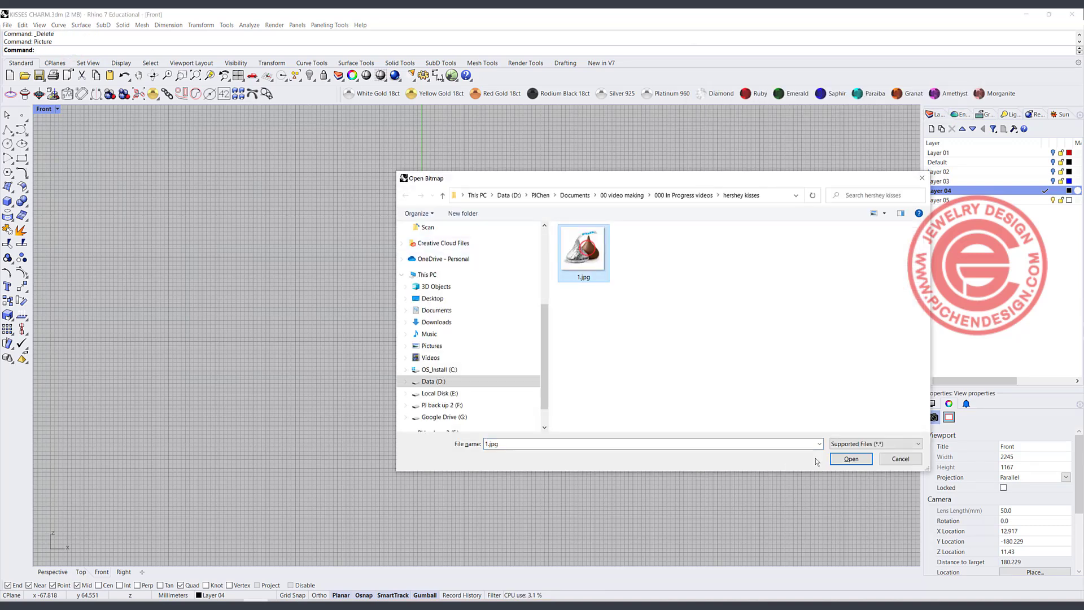
click(850, 457)
click(363, 404)
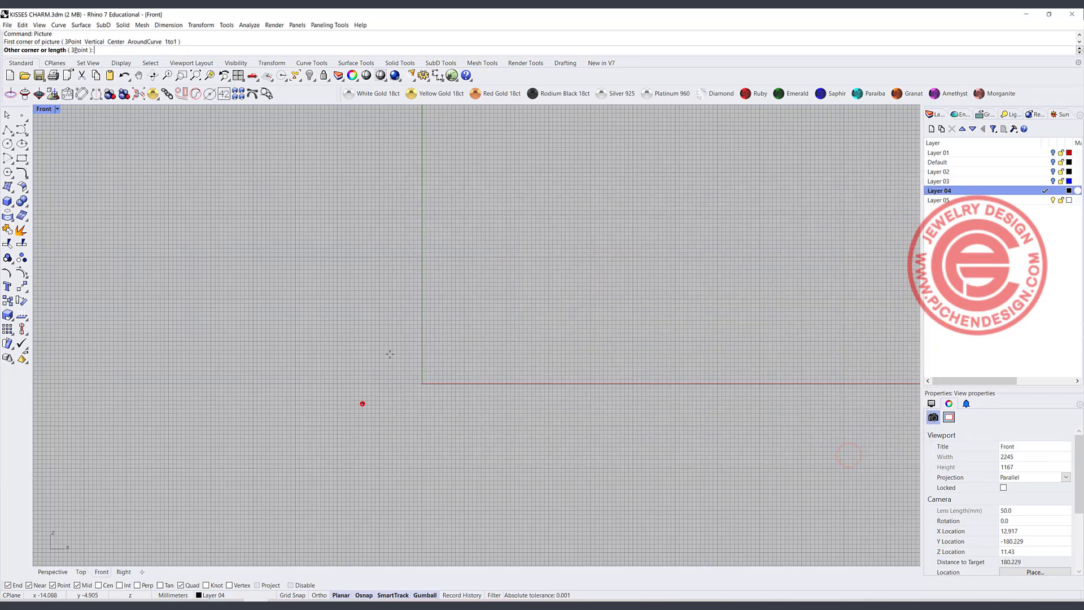
click(501, 223)
Lock the inserted reference picture in the Front view.
scroll(514, 306, up, 8)
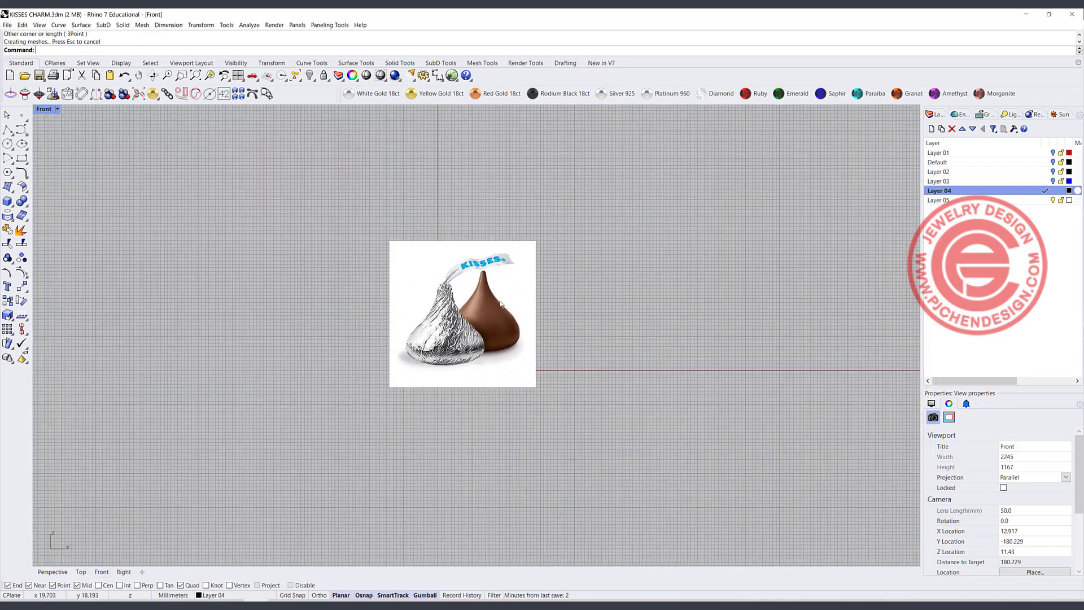
click(353, 188)
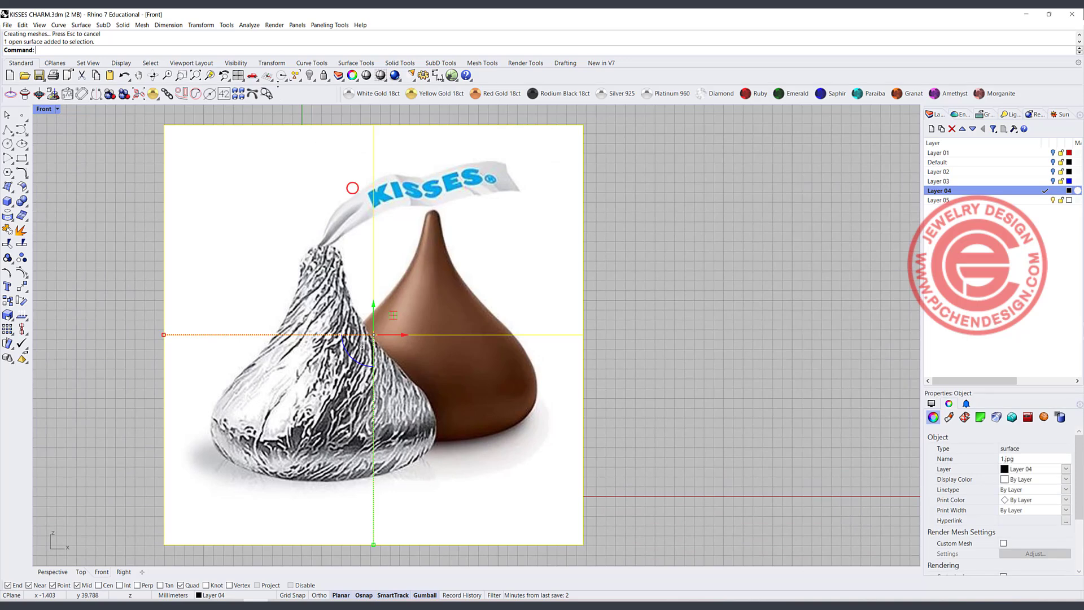
click(324, 75)
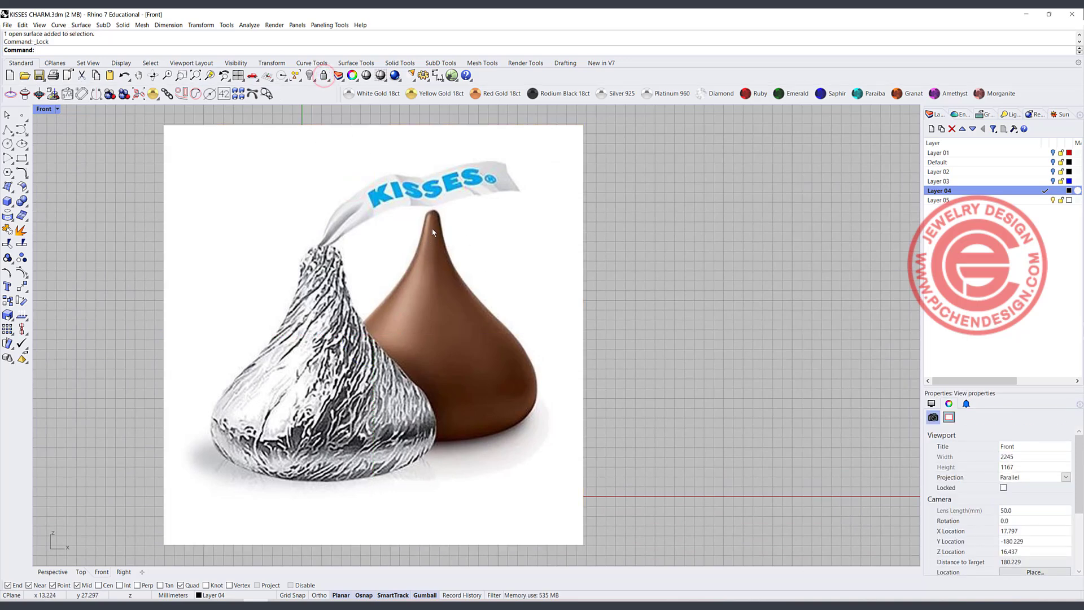
Trace the right outline of the brown chocolate with a degree 3 control point curve, from the tip around to the base.
click(21, 130)
scroll(475, 233, up, 3)
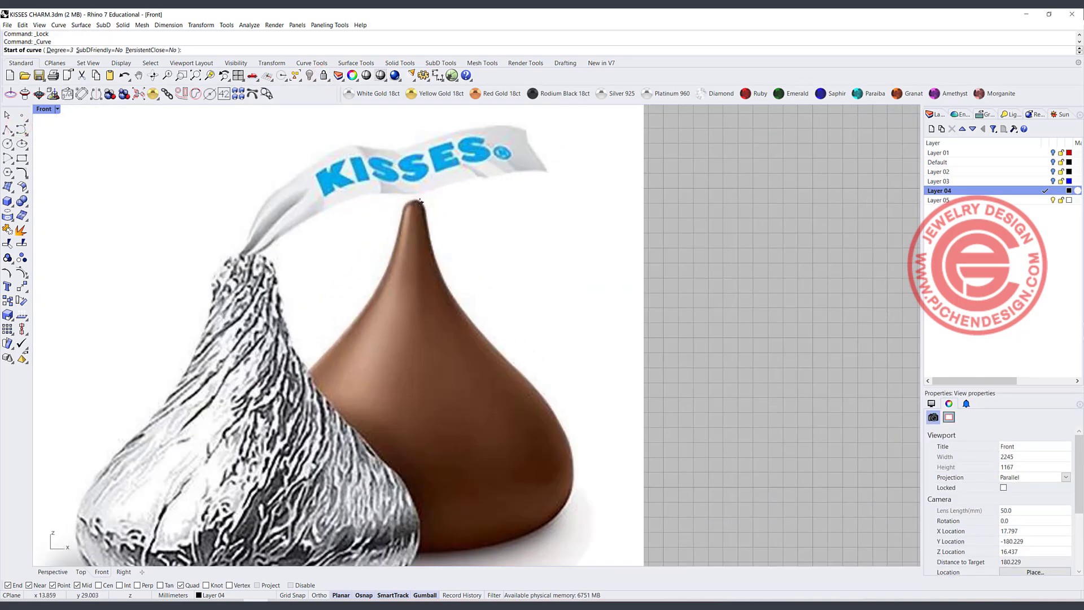
click(415, 200)
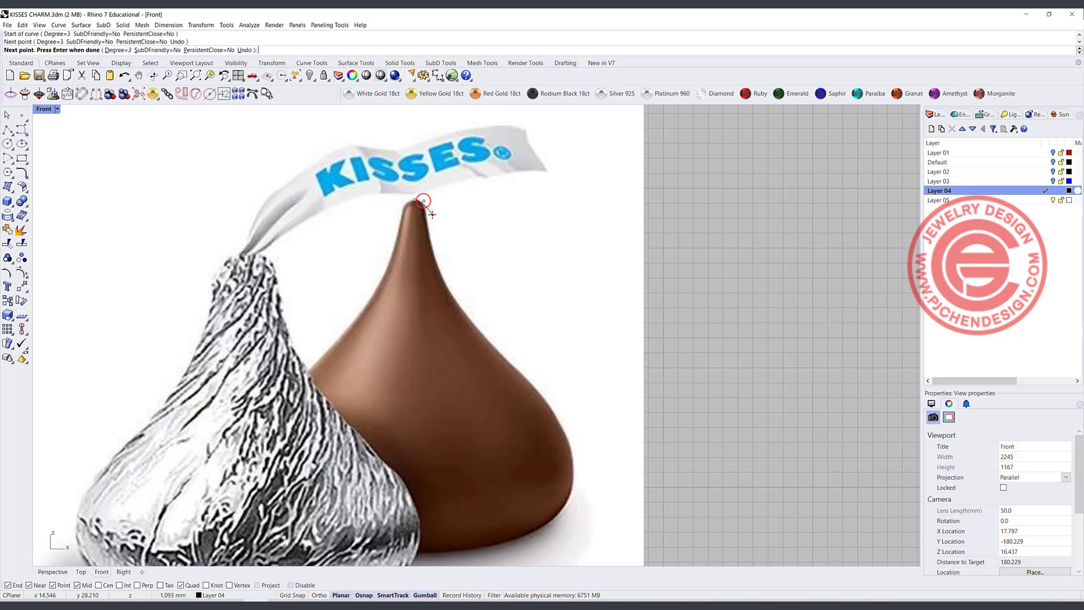
click(432, 214)
click(433, 252)
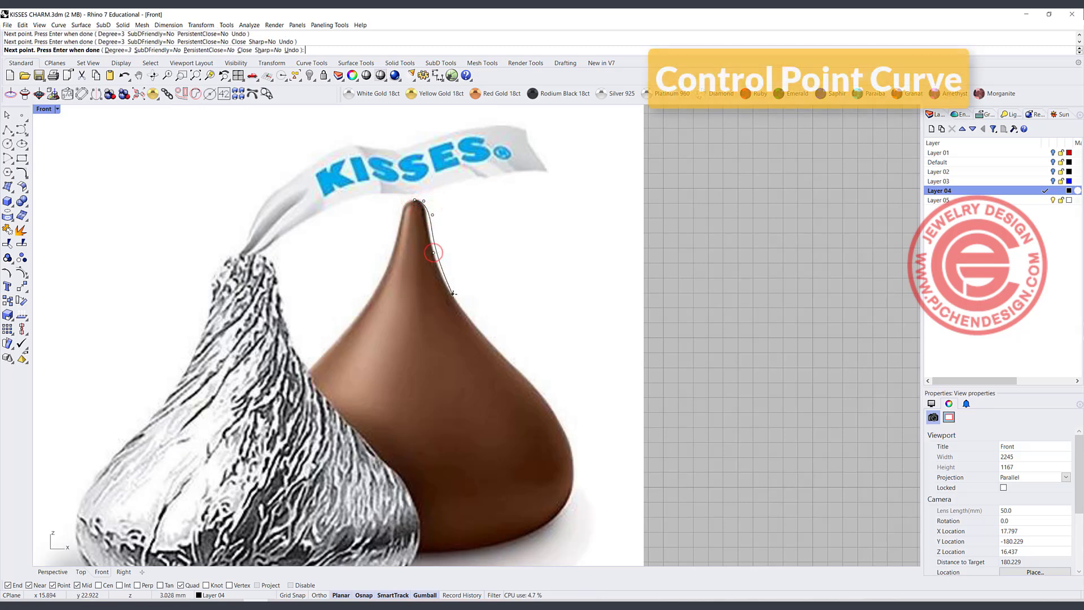
click(456, 301)
click(496, 348)
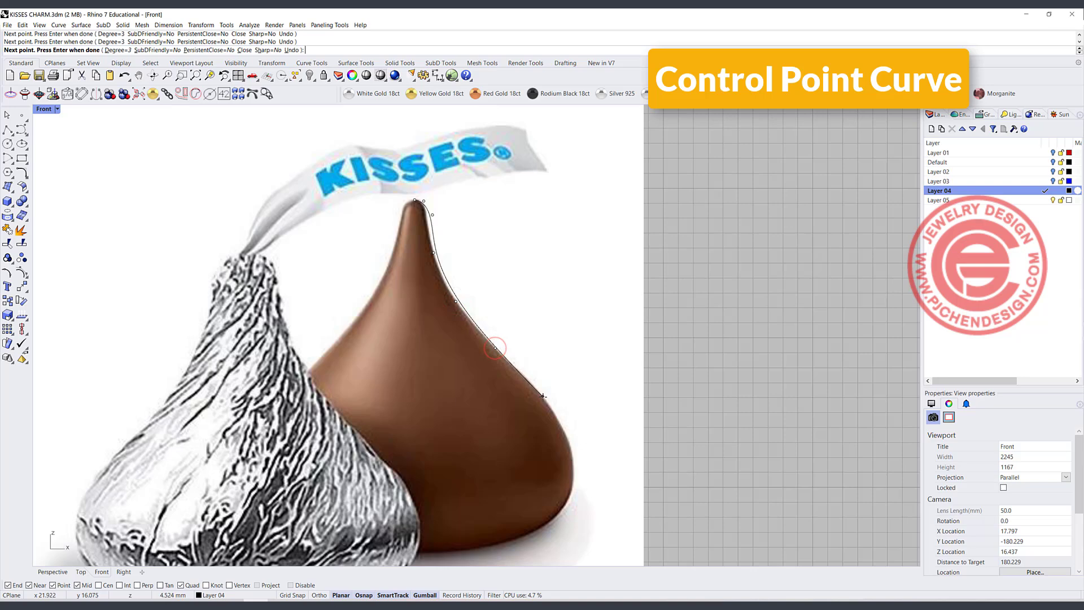
click(542, 397)
click(564, 429)
right_drag(591, 481, 647, 307)
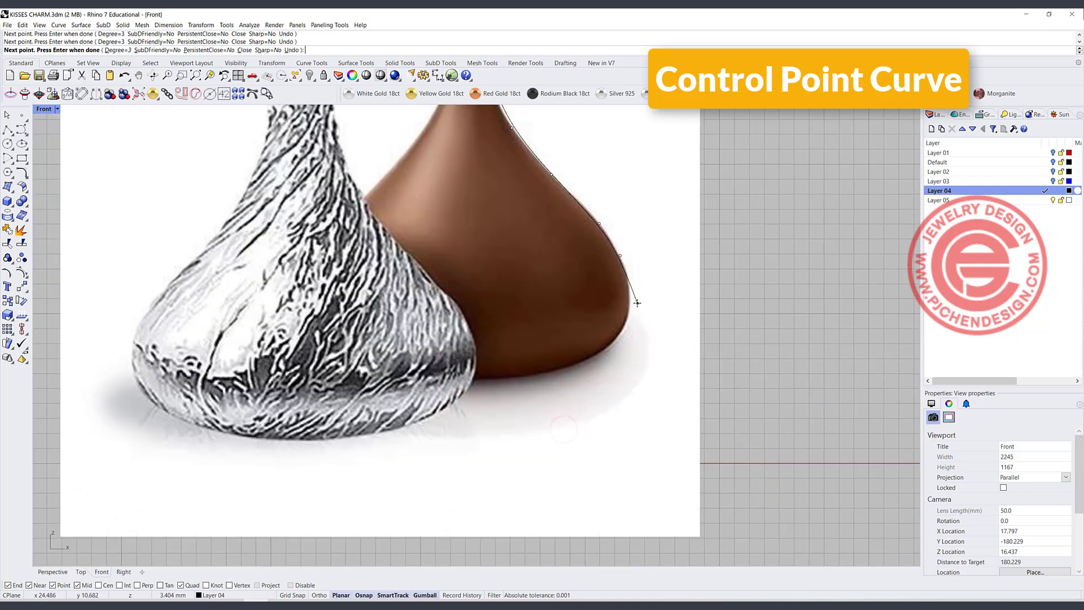
click(637, 303)
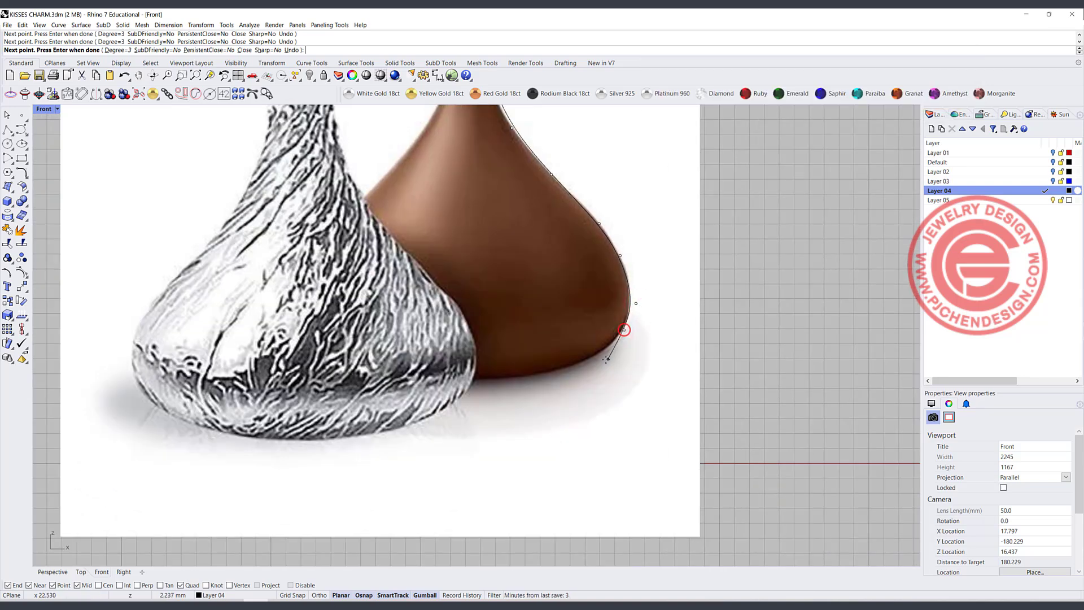
click(602, 358)
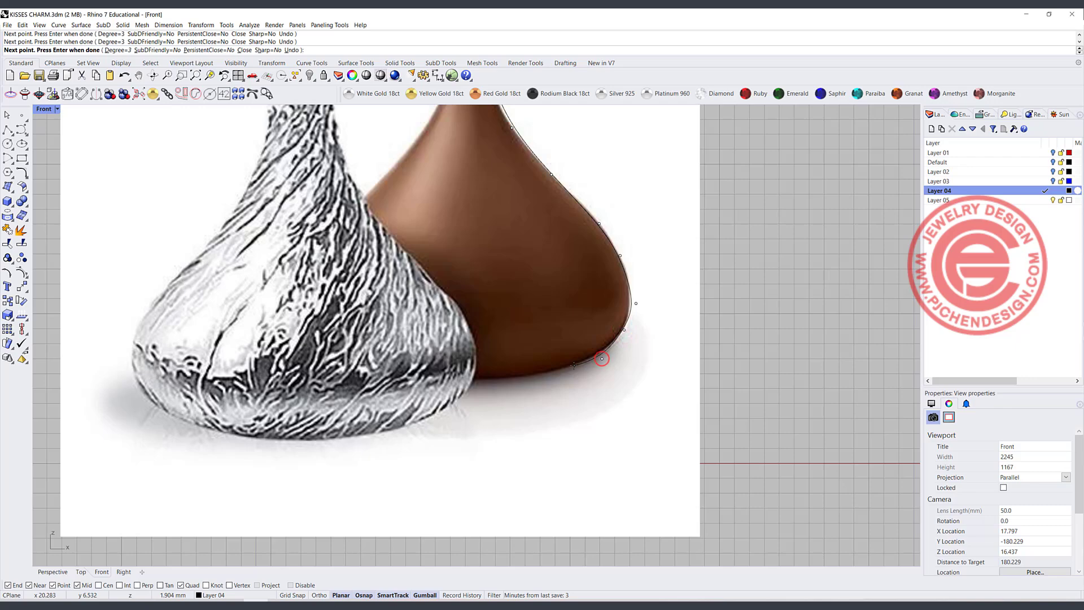
click(516, 377)
key(Return)
Turn on the profile curve's control points and move the fourth point from the tip slightly inward and down along the neck.
scroll(543, 259, down, 3)
scroll(446, 232, up, 6)
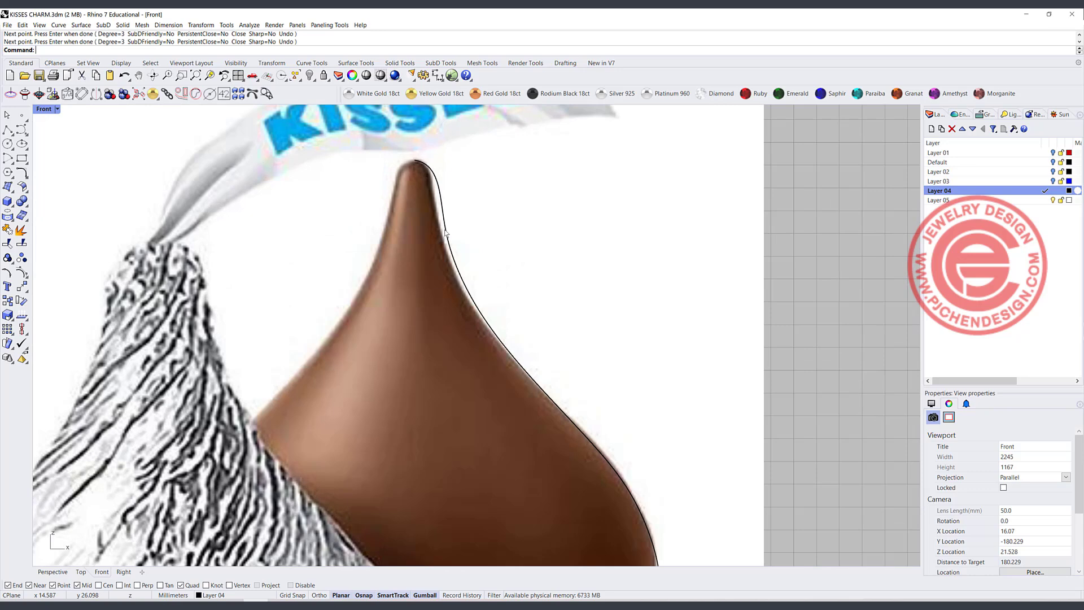
click(446, 230)
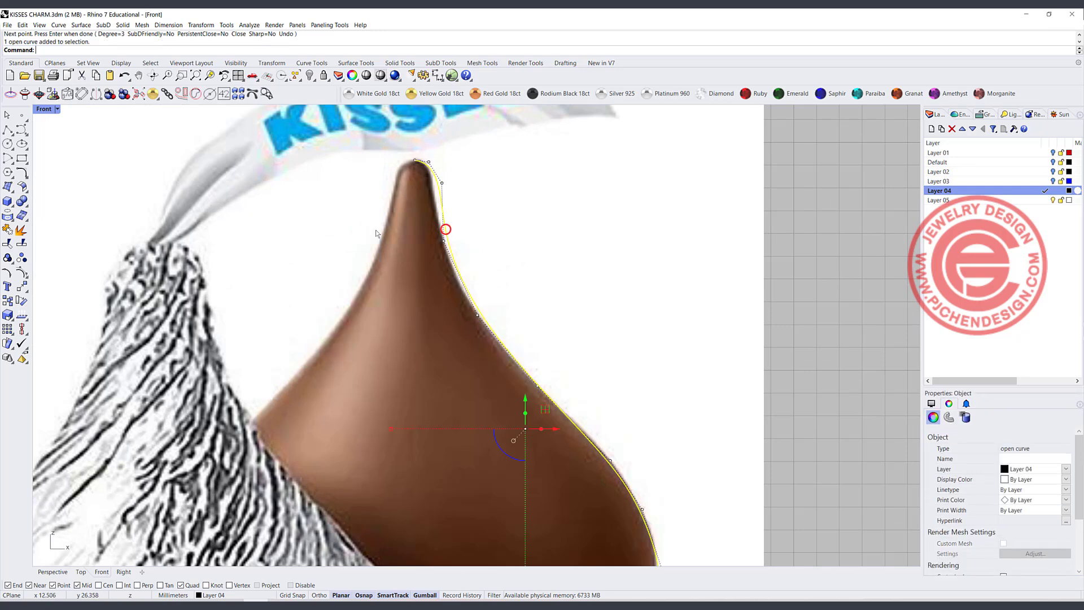
click(21, 274)
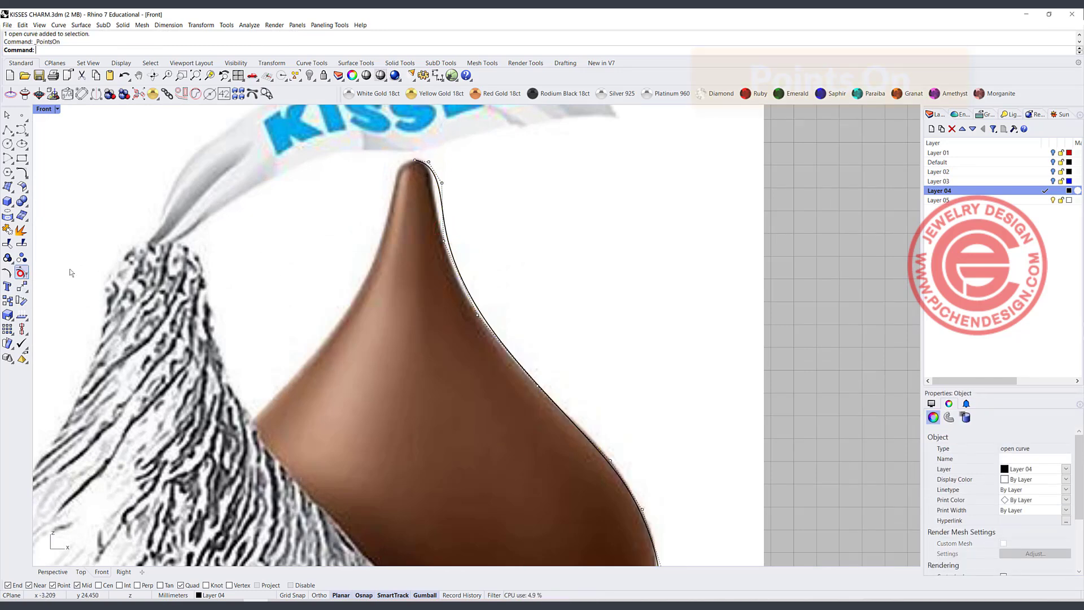
click(444, 243)
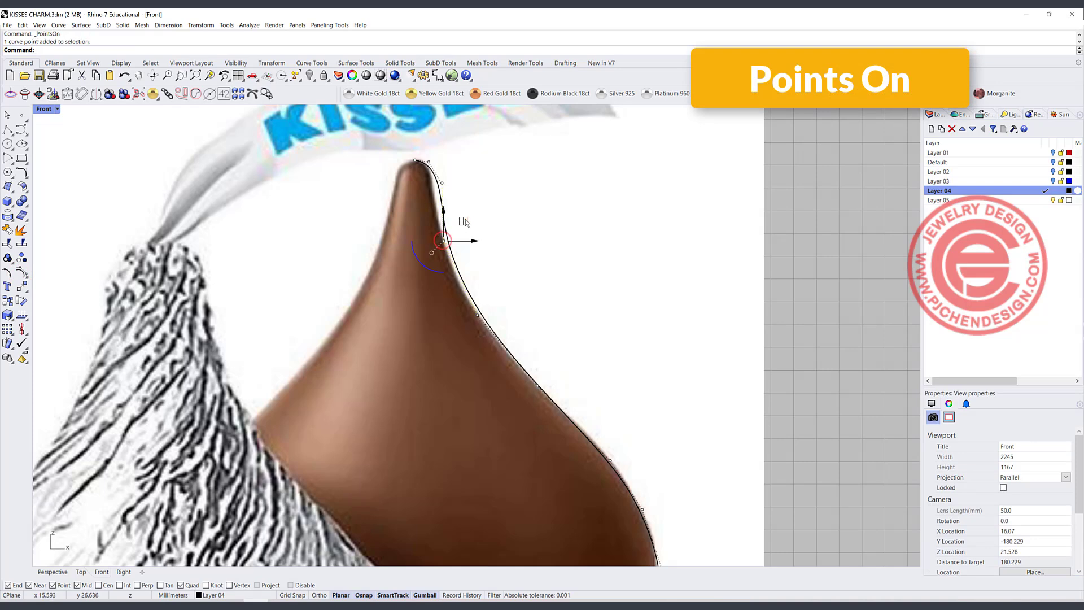
drag(464, 221, 457, 227)
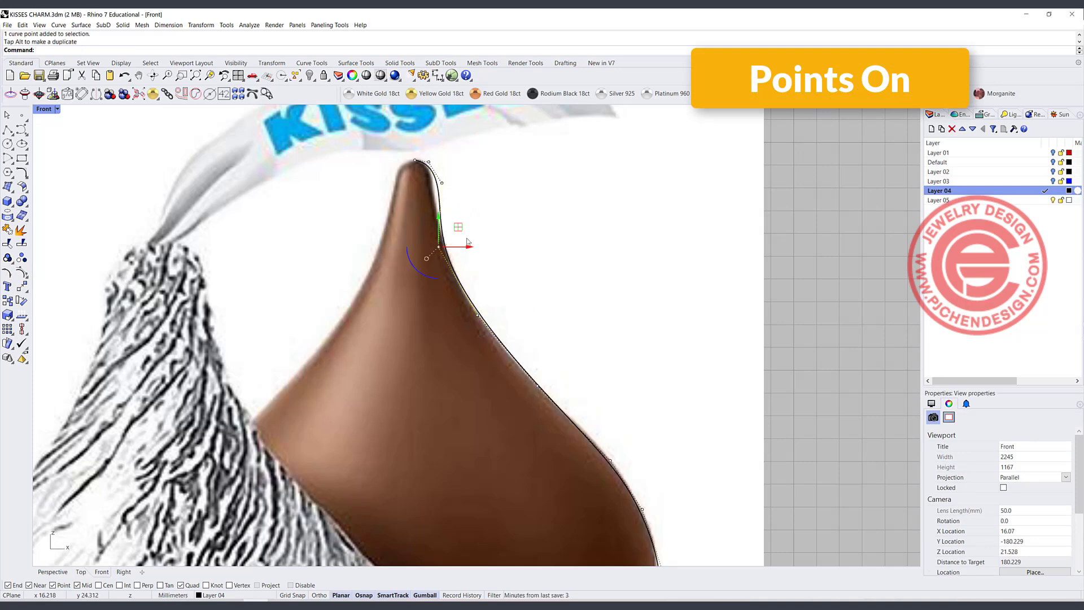
Move the third control point from the tip slightly inward toward the chocolate's edge.
scroll(468, 242, down, 2)
scroll(468, 242, up, 4)
click(456, 250)
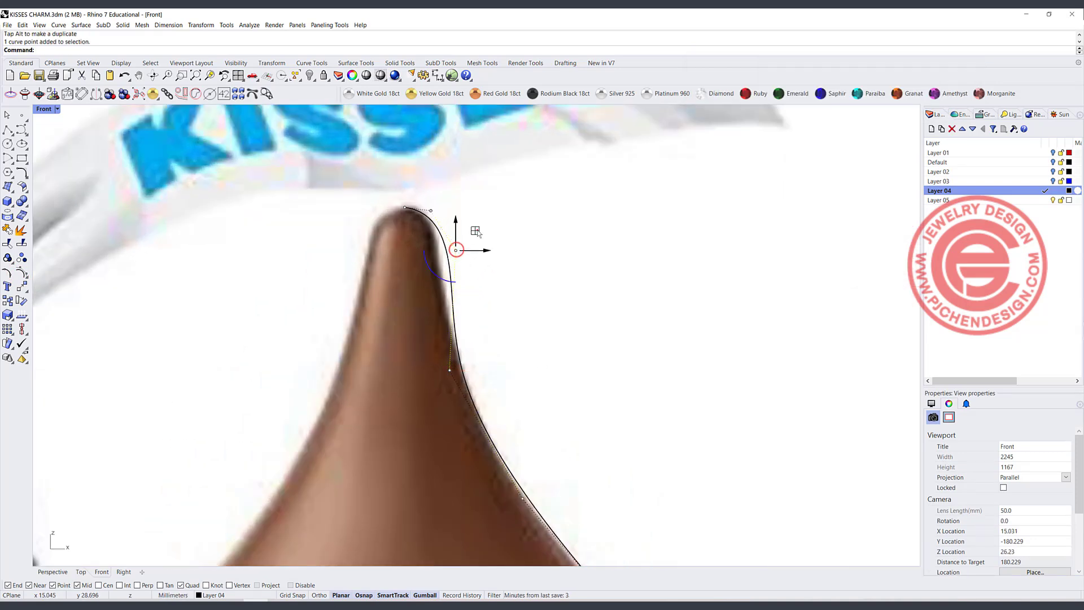
drag(477, 229, 470, 230)
scroll(380, 244, down, 6)
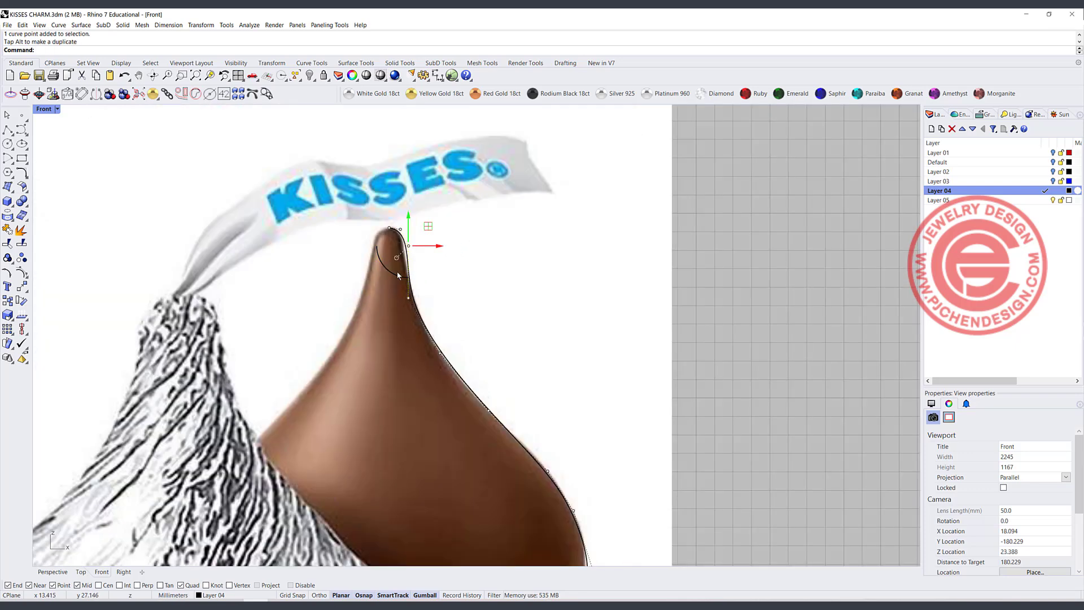
Flatten the curve's two topmost control points to the same height at the chocolate's tip and lower them slightly.
scroll(391, 230, up, 3)
click(386, 226)
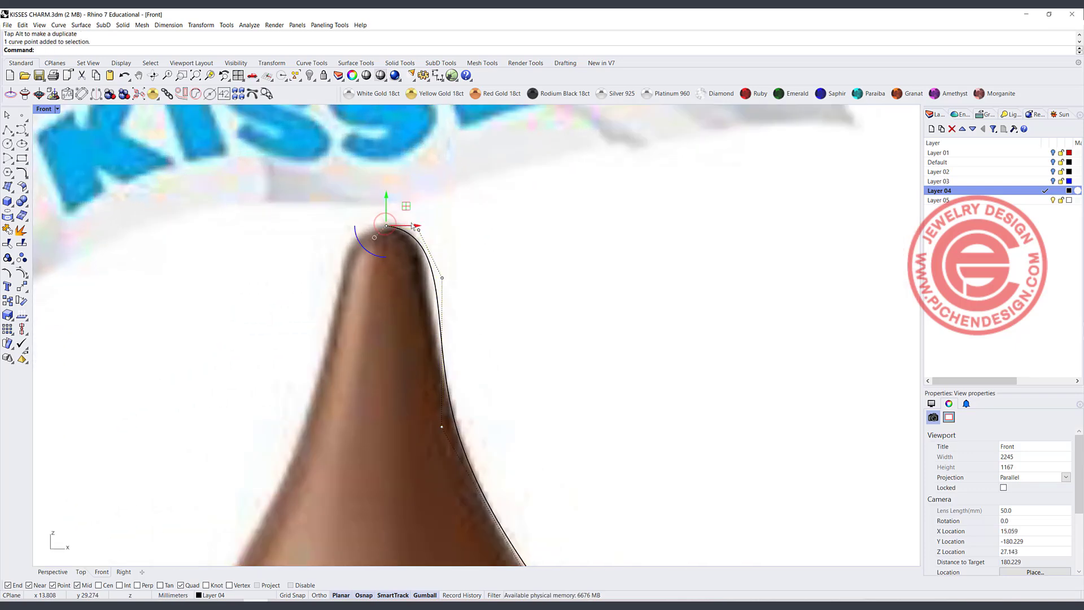
drag(415, 224, 489, 260)
scroll(491, 272, down, 3)
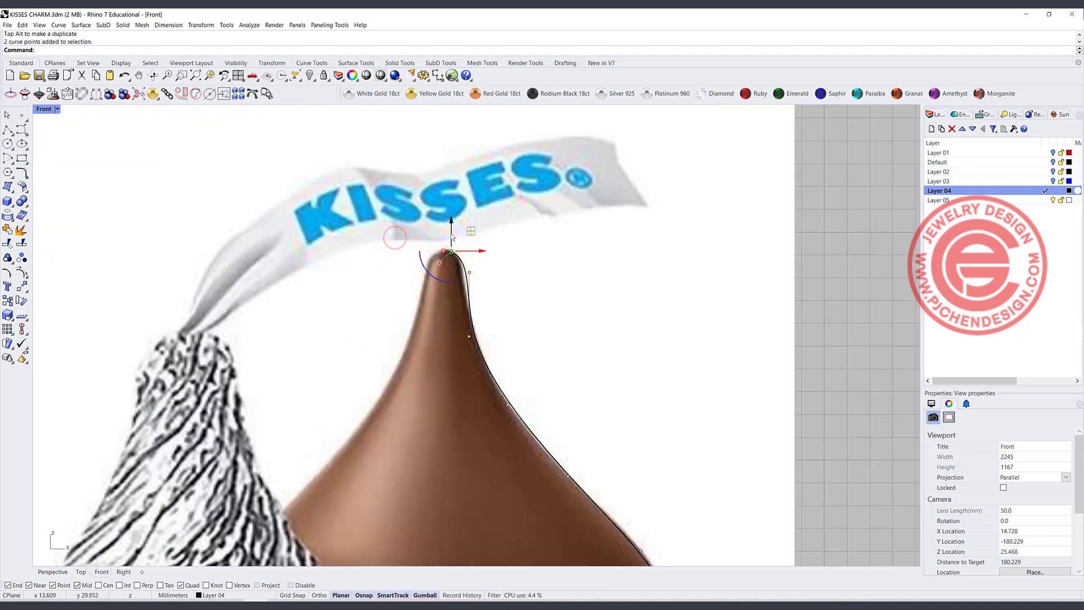
scroll(446, 236, up, 3)
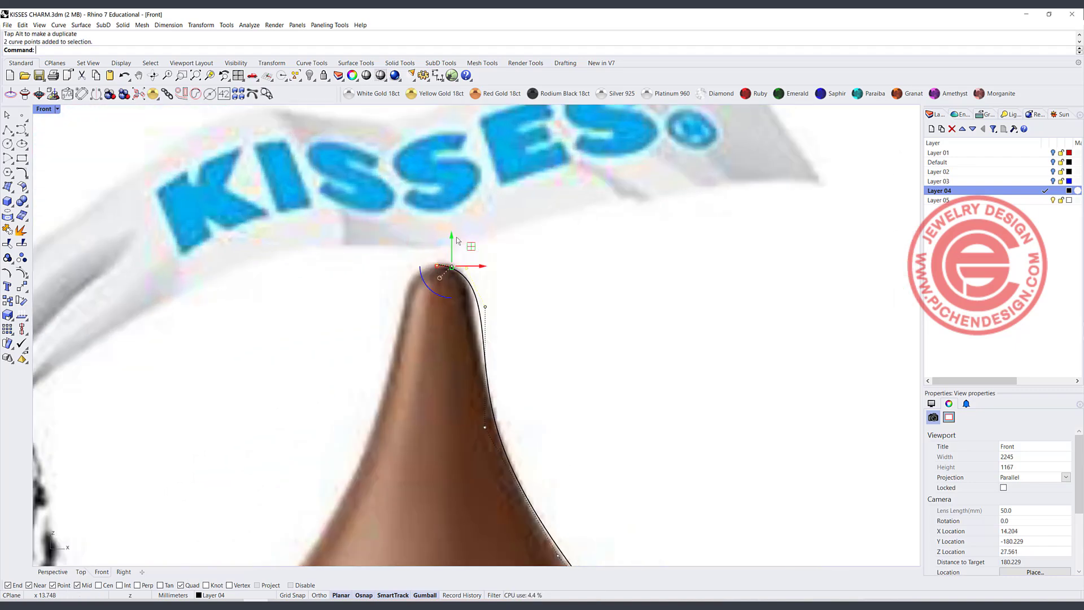
click(452, 270)
key(Return)
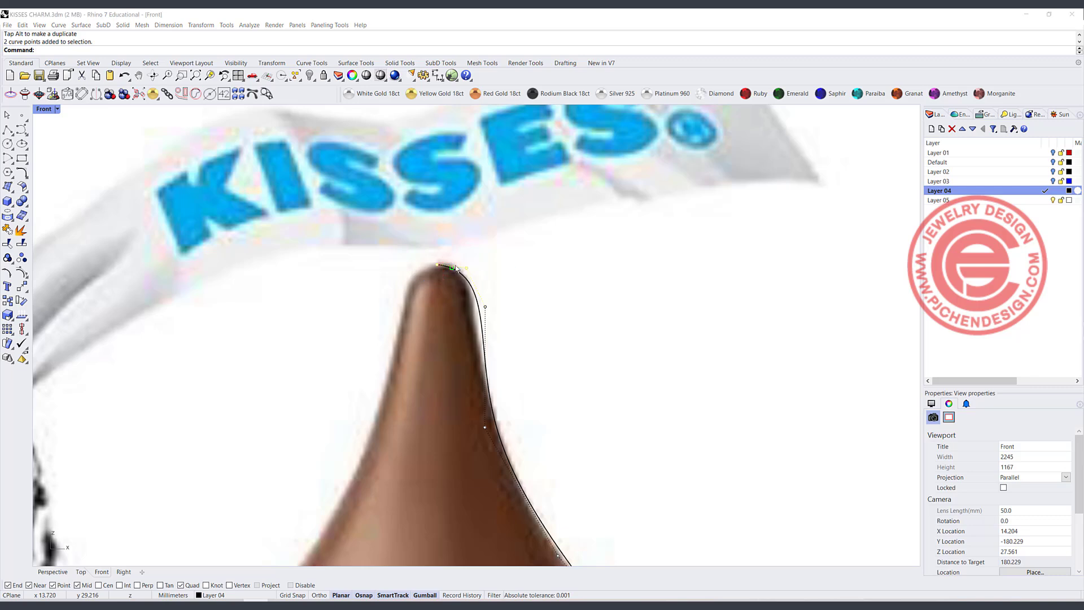
drag(451, 233, 451, 235)
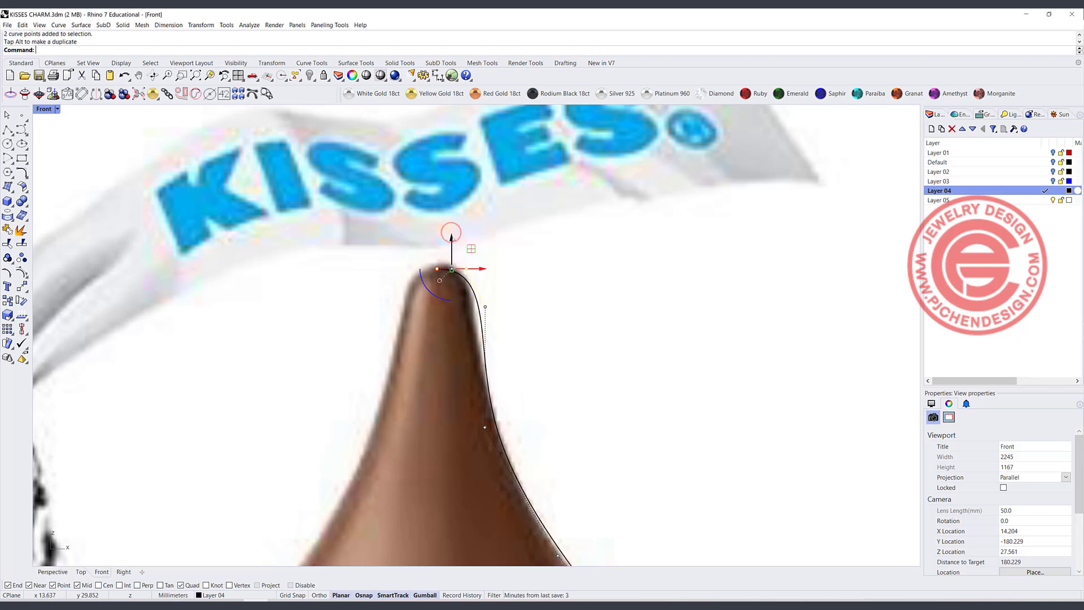
Shift the third control point further inward to fit the curve to the tip, and turn off the curve's control points.
click(486, 308)
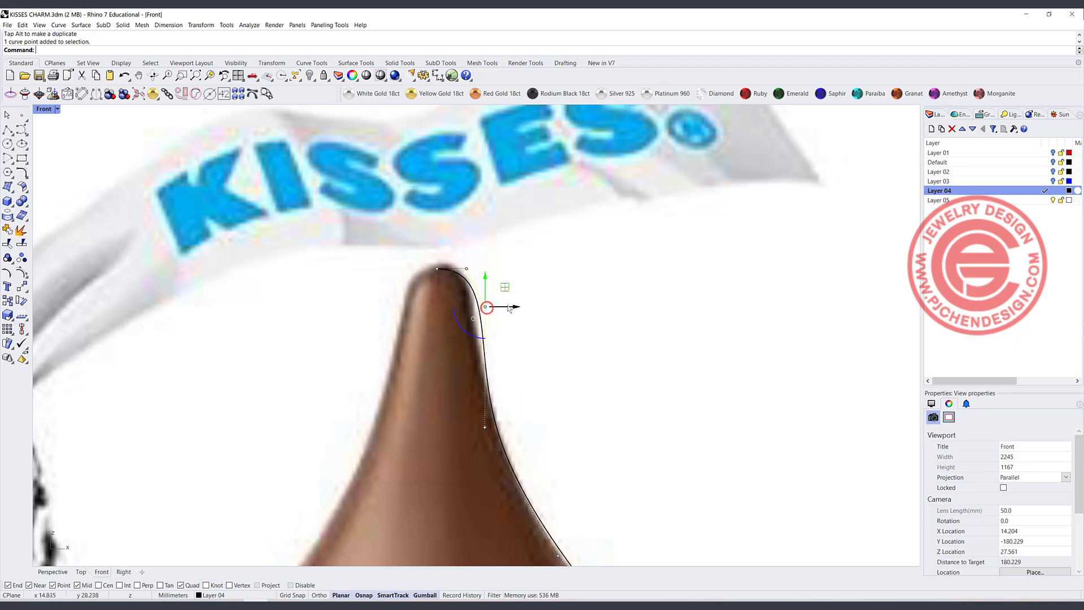
drag(505, 288, 497, 288)
click(615, 304)
scroll(503, 254, down, 15)
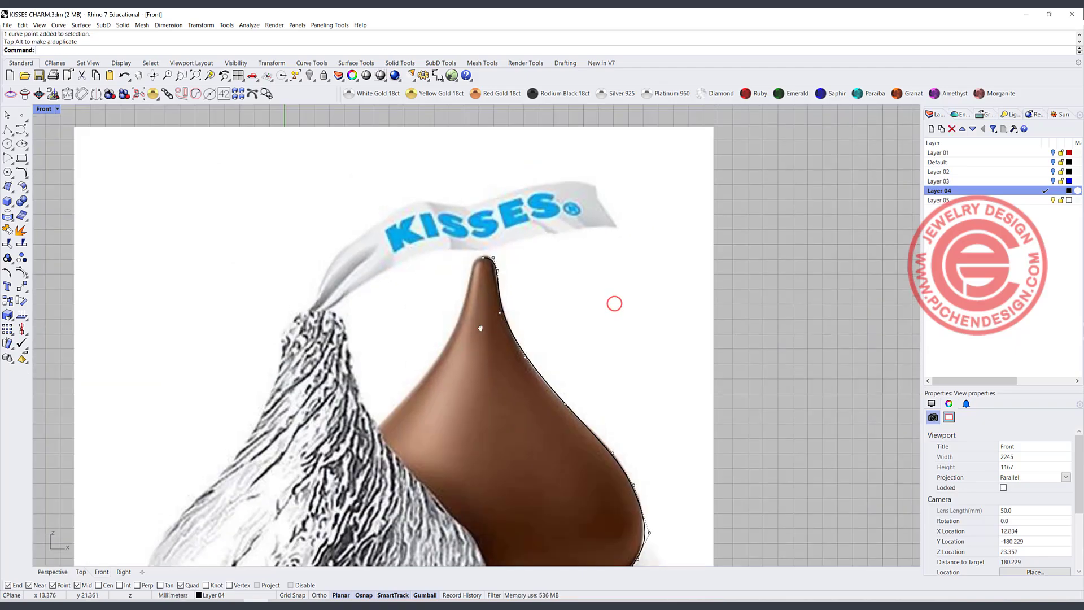
right_drag(481, 326, 511, 359)
scroll(510, 358, up, 2)
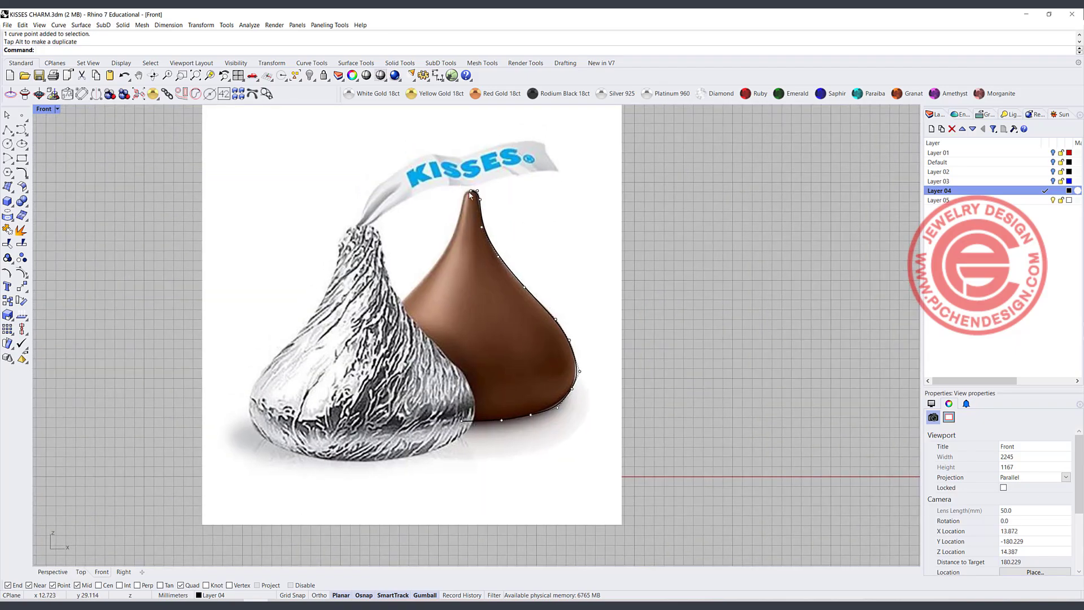
scroll(470, 194, up, 3)
scroll(450, 200, down, 5)
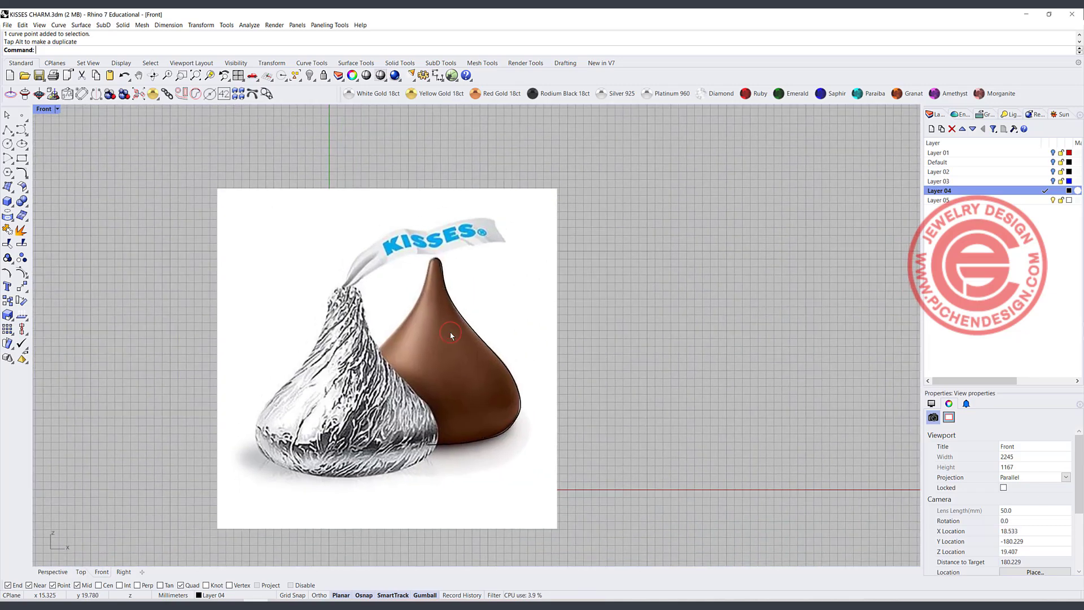
Unlock the Kisses reference picture and hide it, leaving only the traced profile curve.
scroll(425, 253, down, 4)
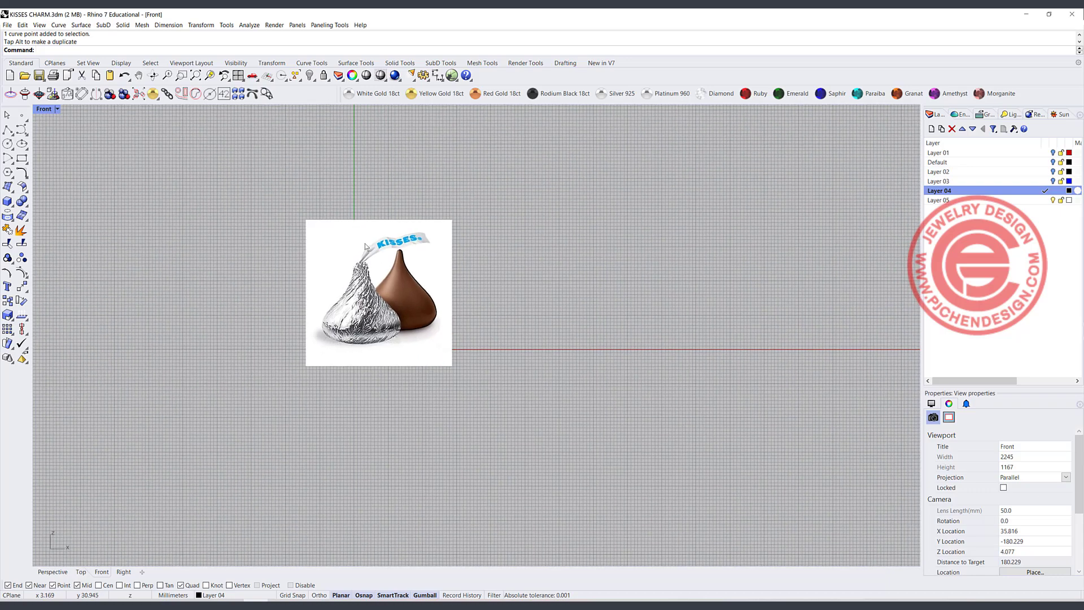
click(324, 75)
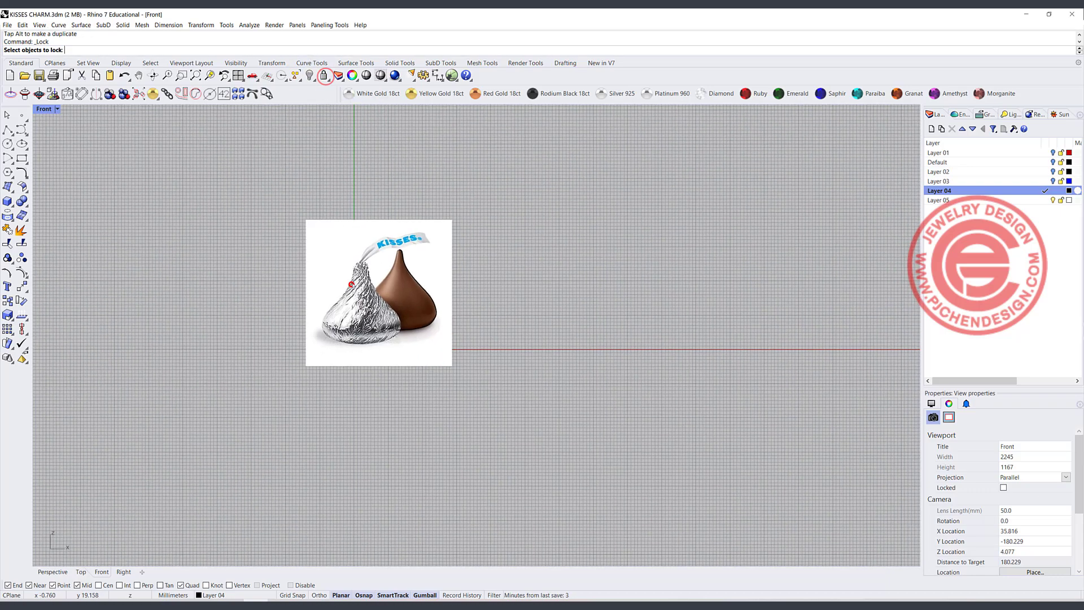
right_click(323, 75)
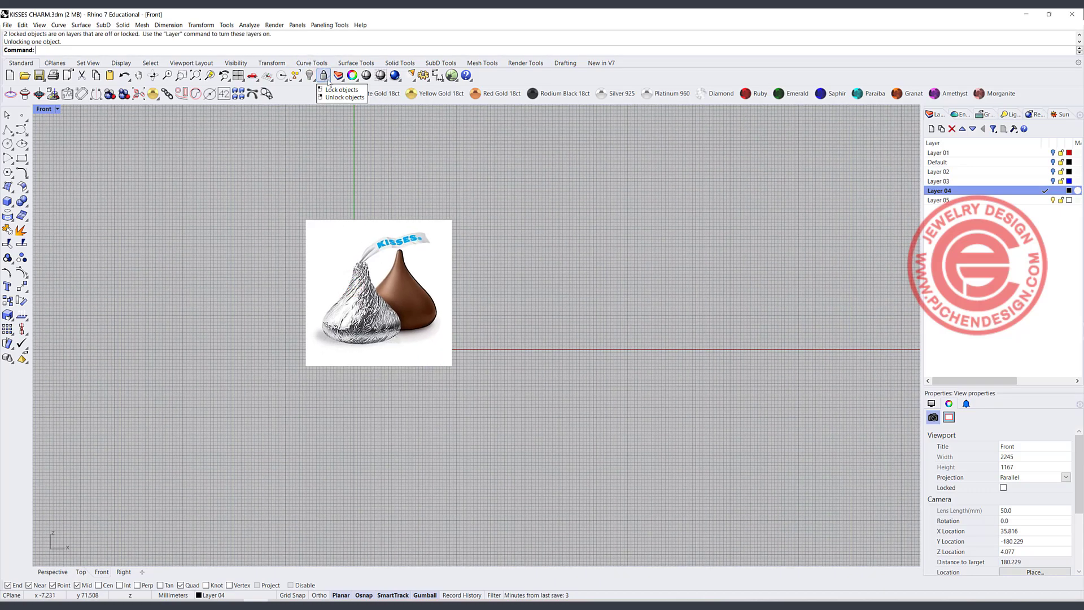
click(310, 75)
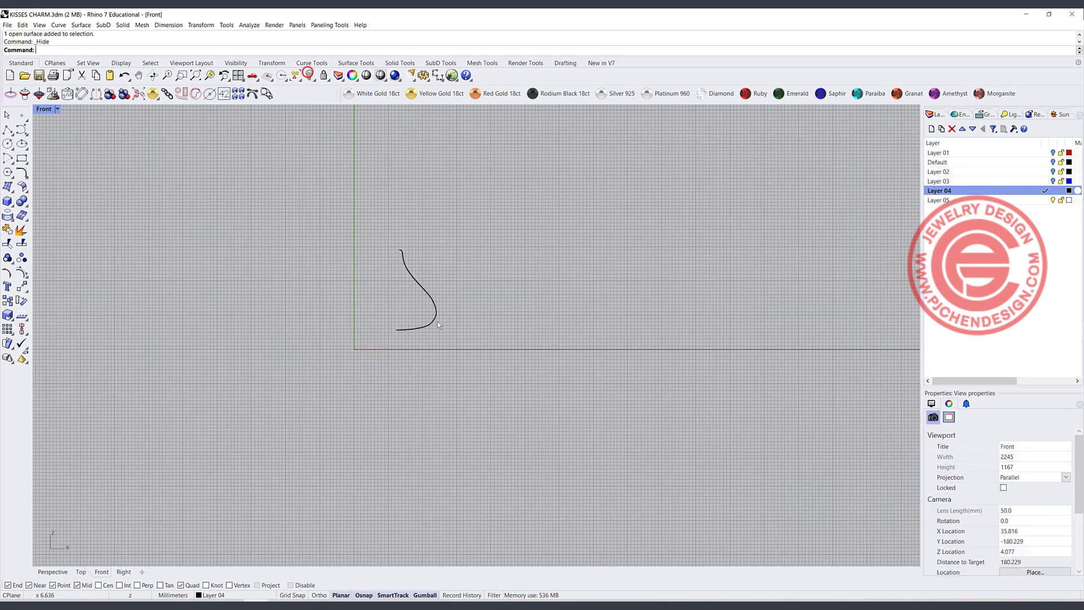
Move the profile curve from its tip endpoint to the origin (0), and raise it straight up along the vertical axis.
scroll(405, 248, up, 3)
click(402, 255)
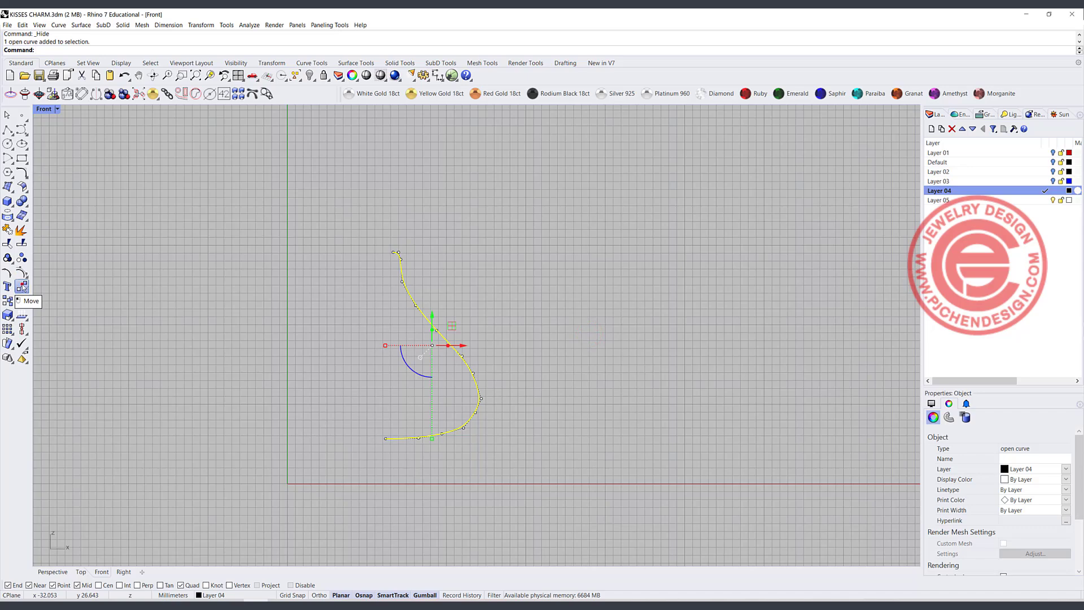
click(21, 286)
click(392, 251)
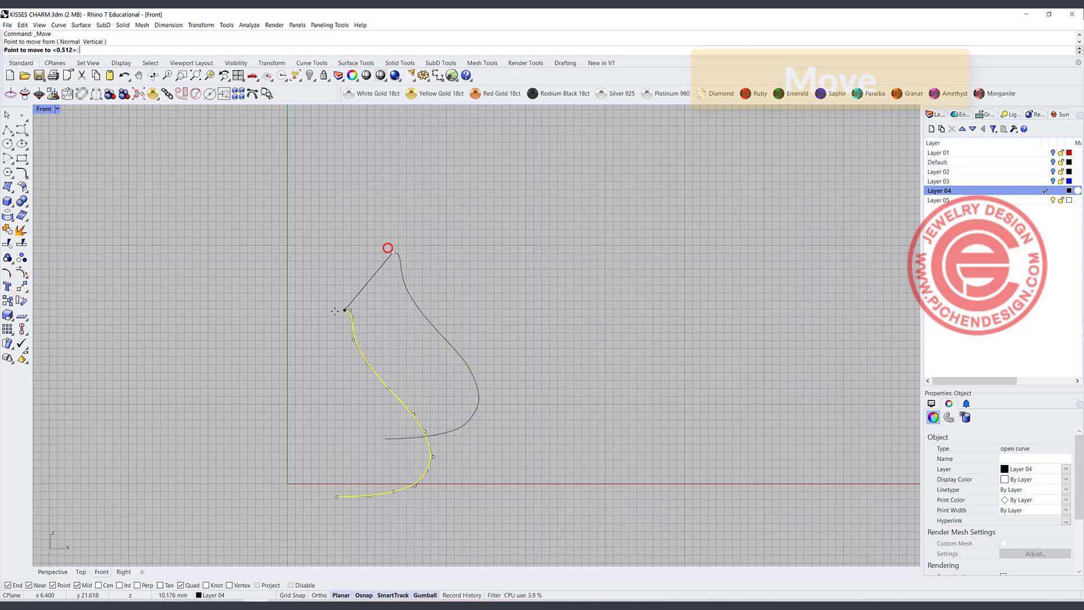
text(0)
key(Return)
scroll(355, 316, down, 4)
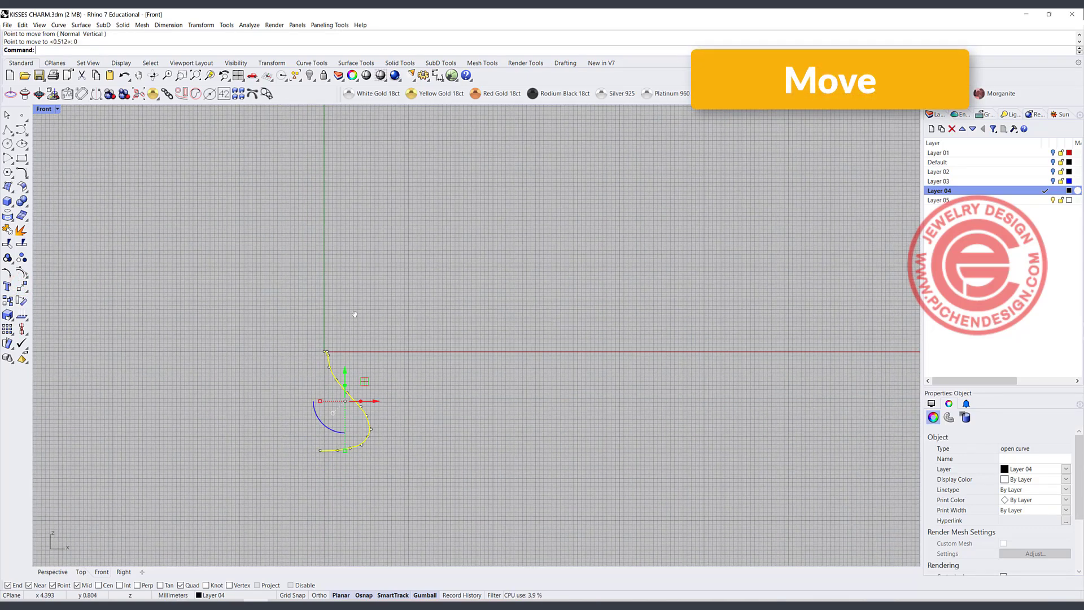
drag(356, 323, 355, 244)
scroll(318, 240, up, 4)
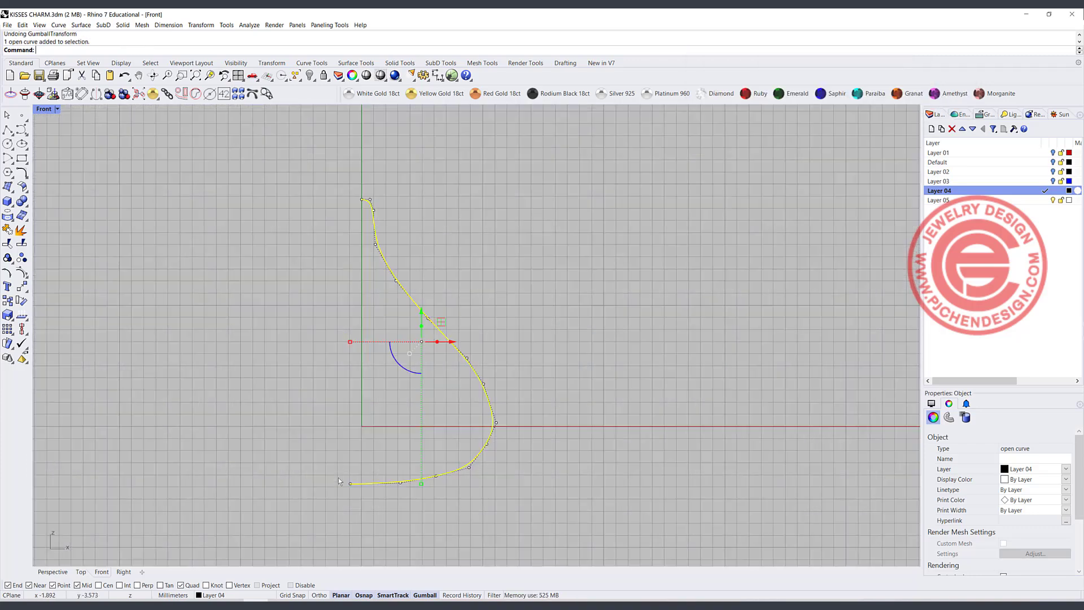
Draw a vertical polyline from the origin (0) down past the curve's bottom end.
scroll(381, 458, up, 3)
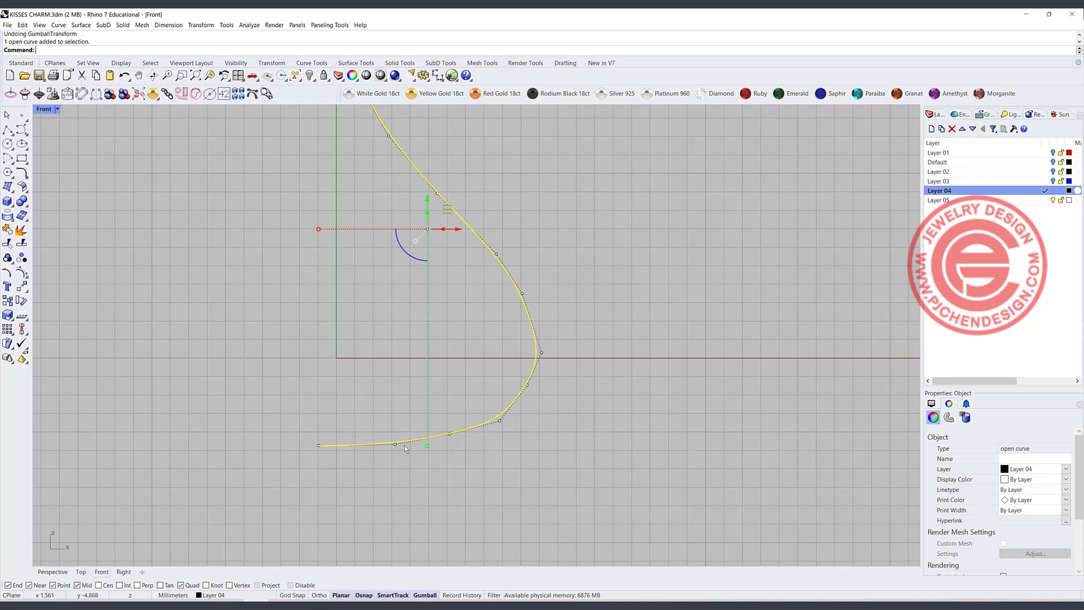
click(319, 446)
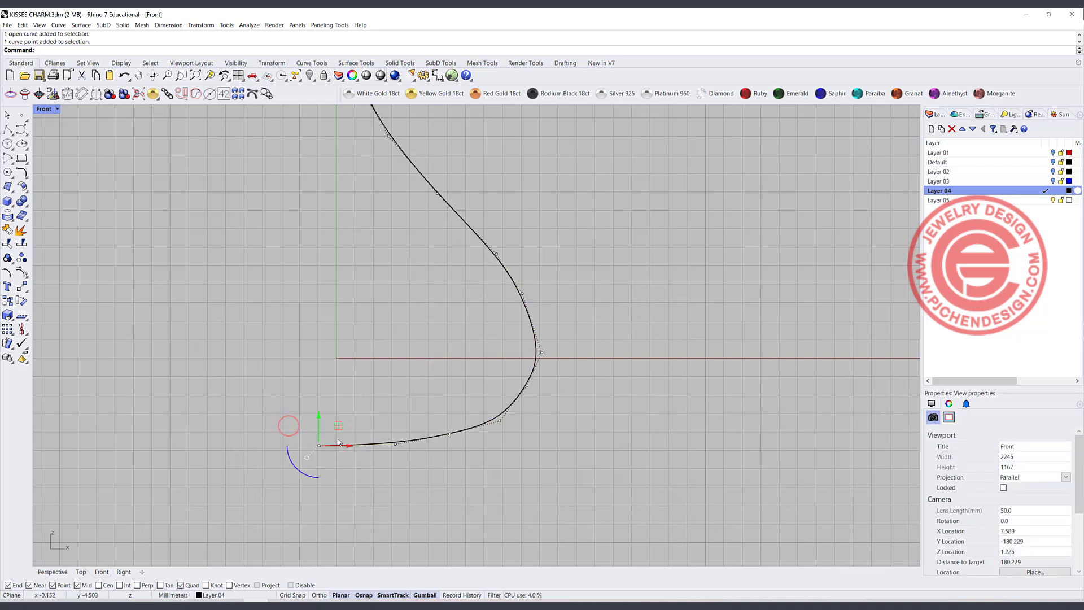
scroll(350, 438, up, 2)
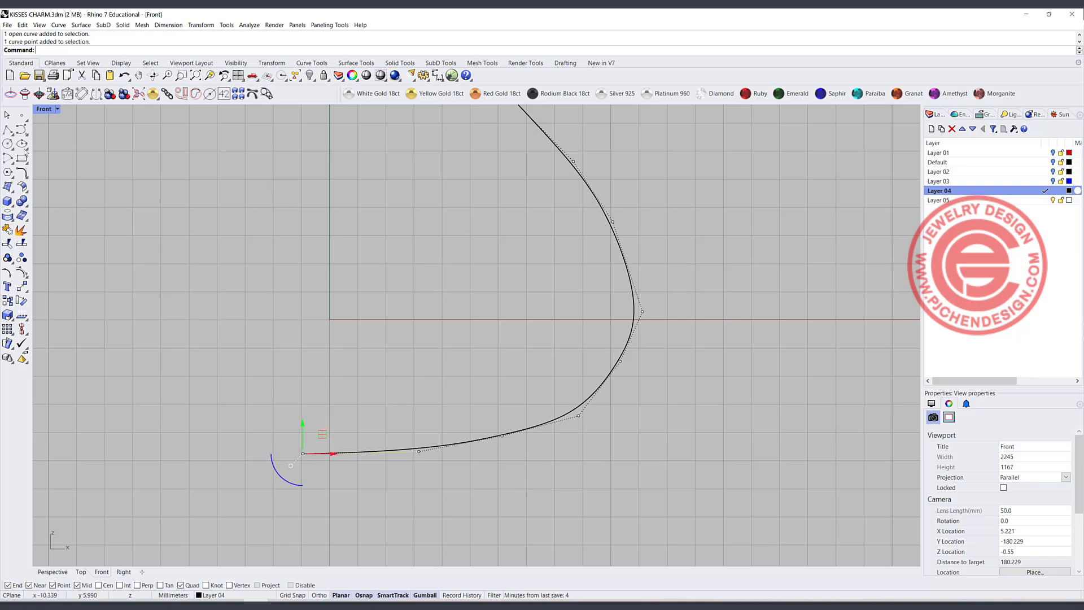
click(7, 131)
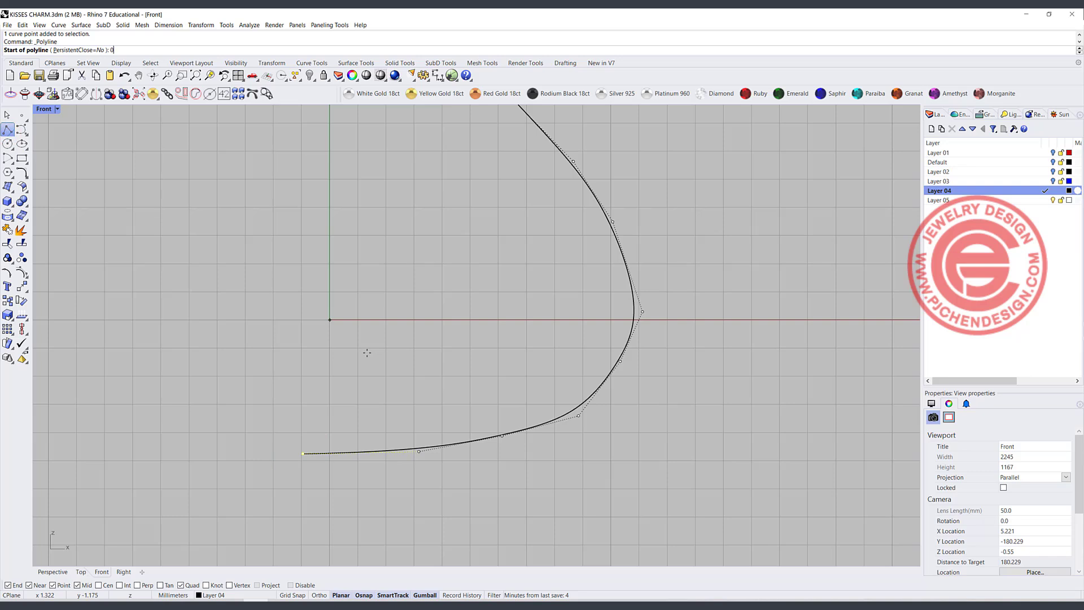
key(Return)
click(324, 496)
key(Return)
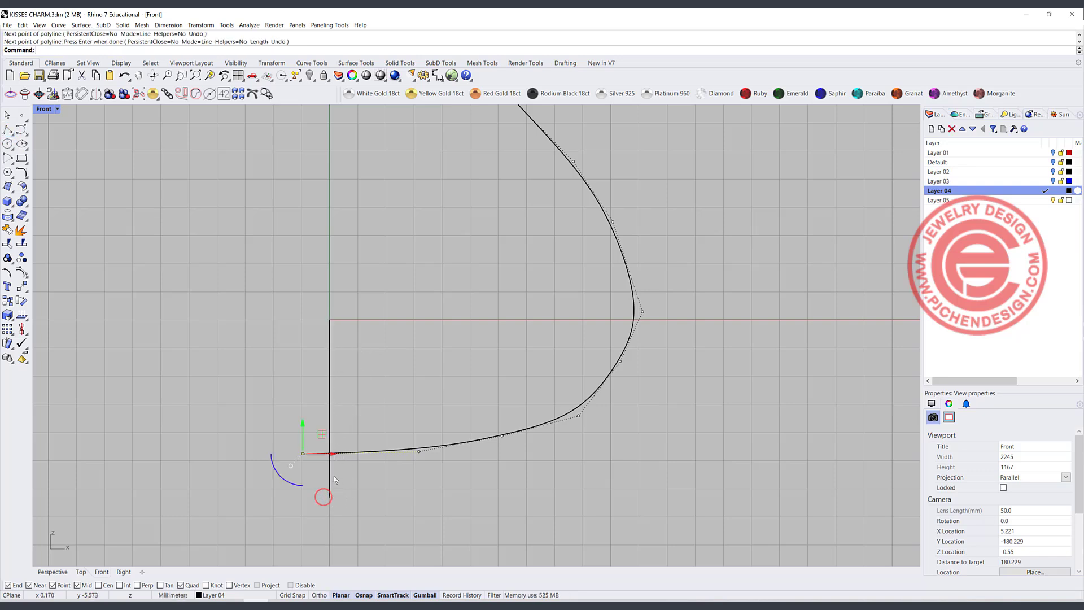
Trim off the part of the profile's bottom end that crosses the vertical line, and delete the line.
click(334, 479)
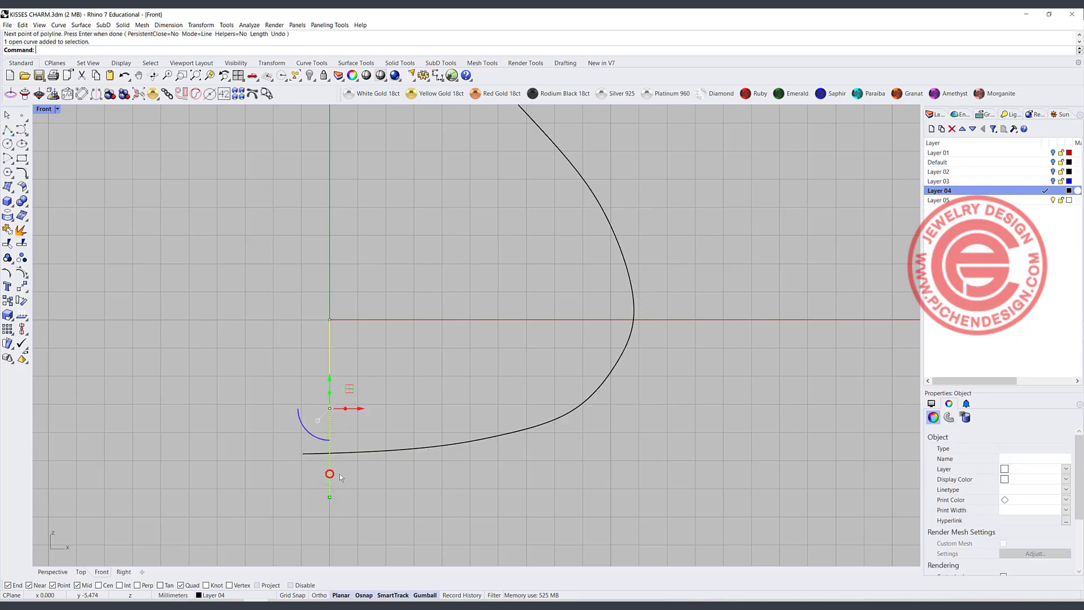
click(7, 243)
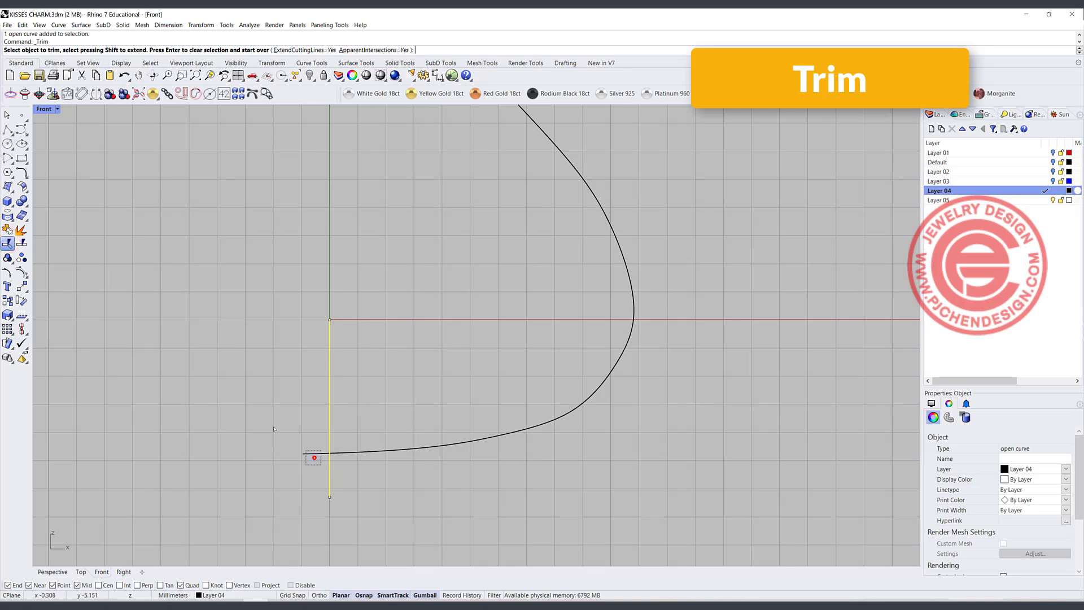
click(314, 454)
key(Return)
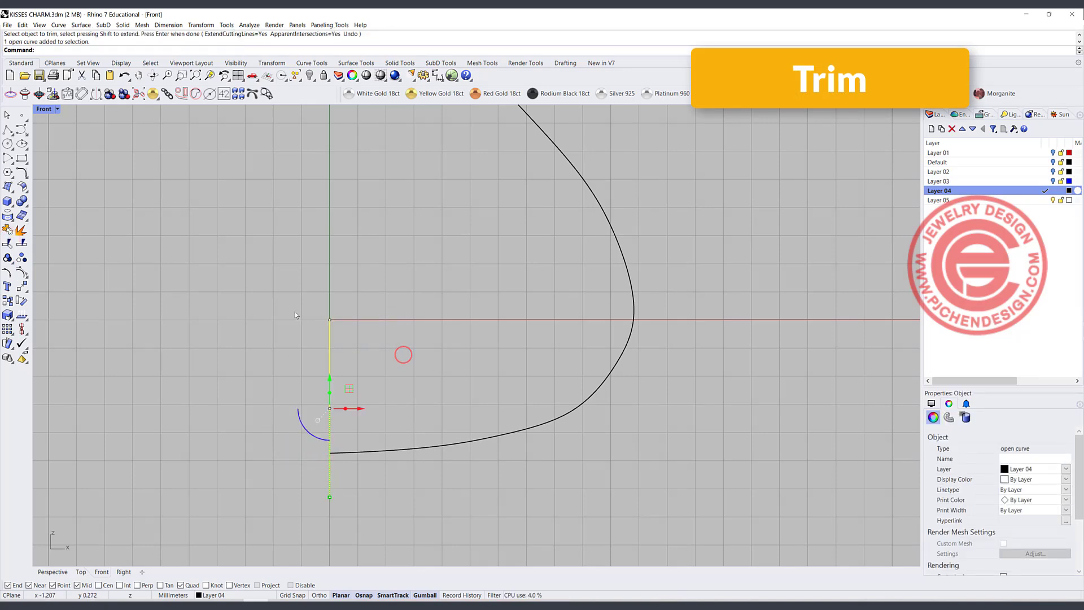
key(Delete)
Move the control point just below the belly's widest part slightly down, and nudge the third point from the base end slightly down and inward.
scroll(323, 267, down, 4)
scroll(459, 331, up, 3)
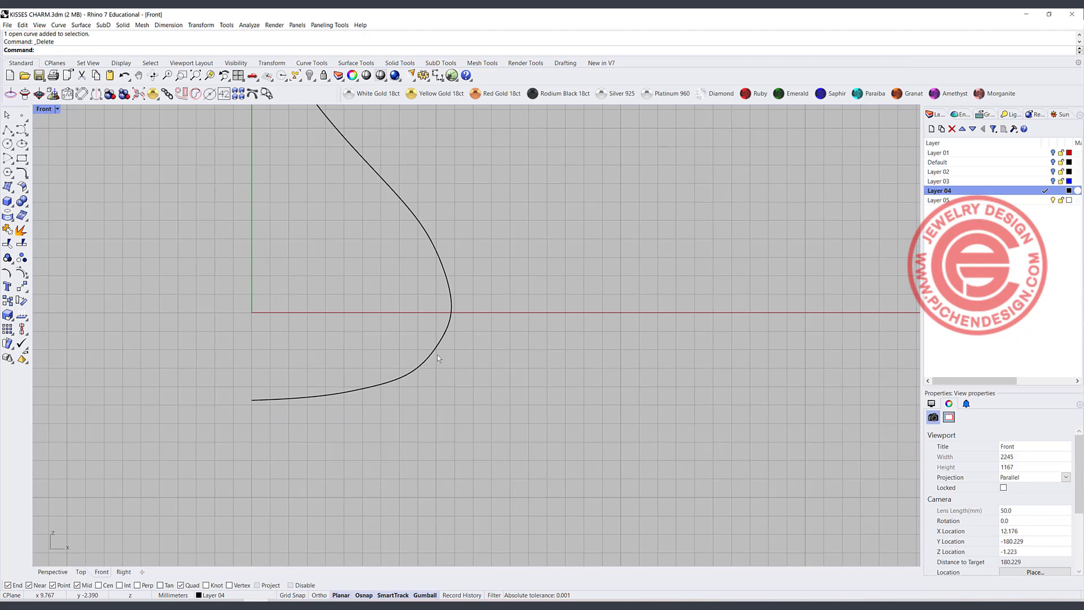
click(451, 321)
scroll(446, 346, up, 1)
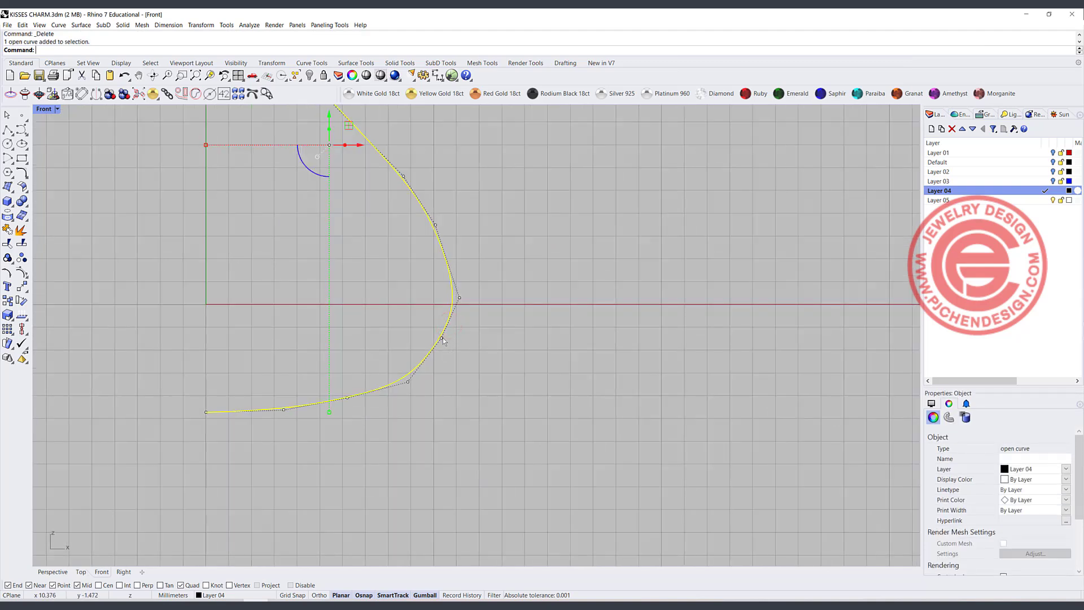
click(442, 338)
drag(460, 319, 459, 329)
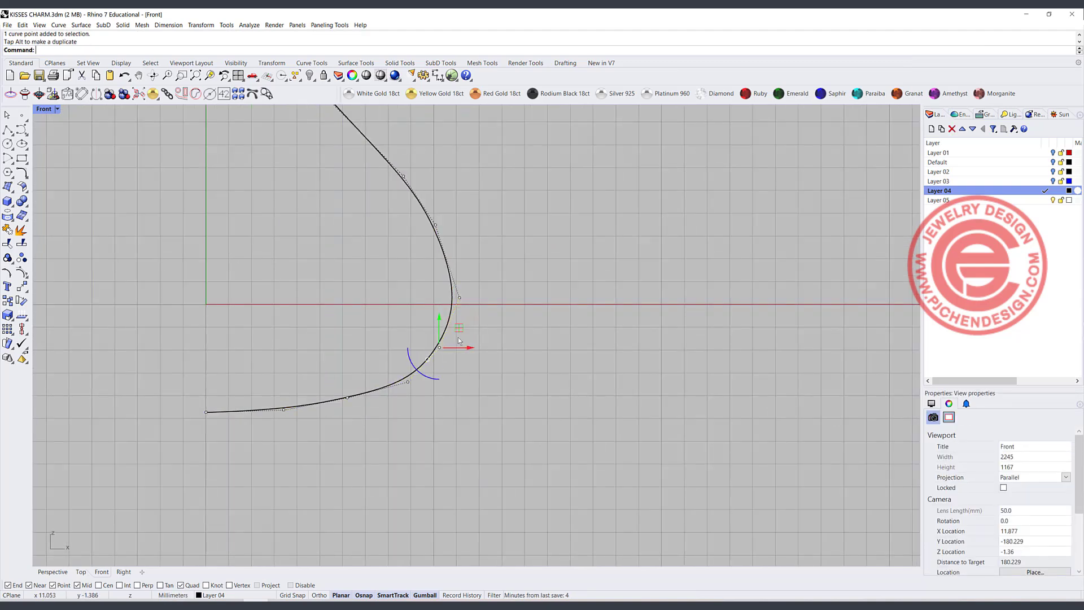
click(347, 399)
drag(347, 400, 364, 381)
Shift the control point above the belly's widest part slightly outward and up, and the next one up slightly inward and up along the slope.
scroll(446, 358, down, 6)
right_drag(435, 278, 420, 368)
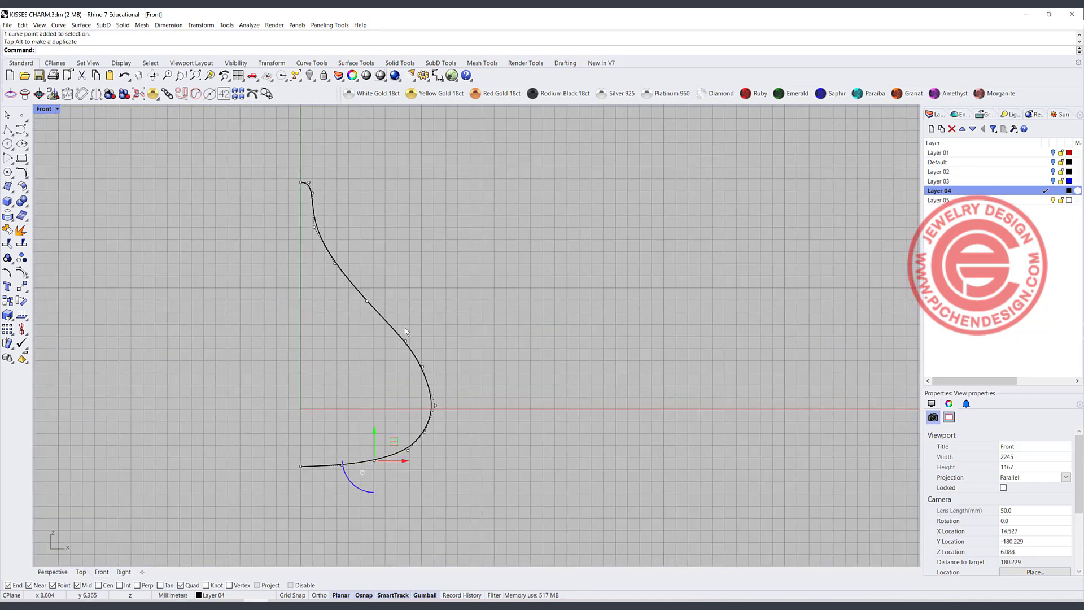
scroll(442, 371, up, 2)
click(413, 366)
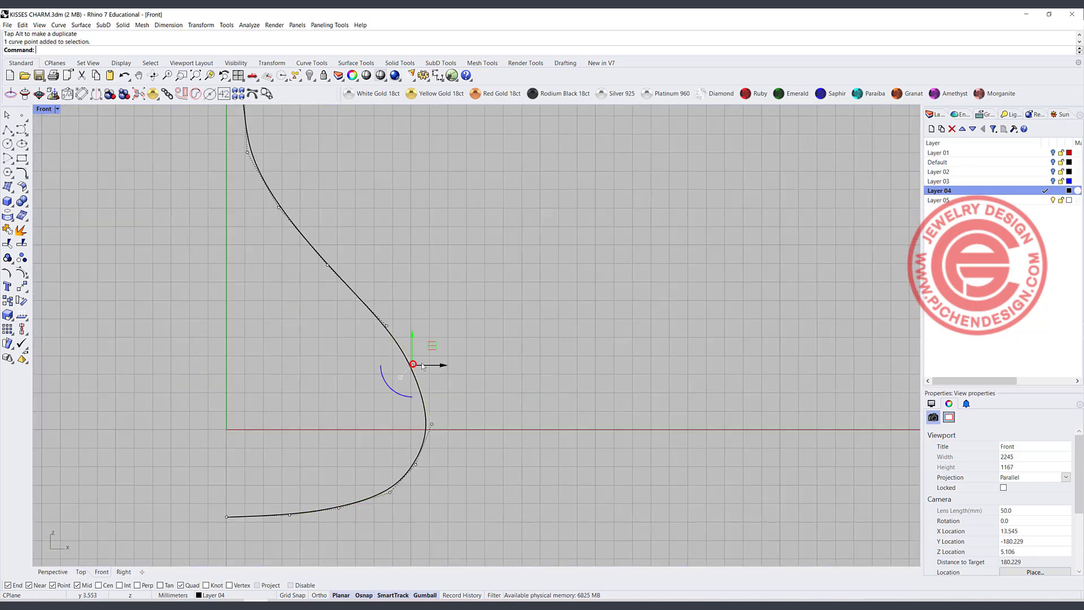
drag(413, 366, 416, 362)
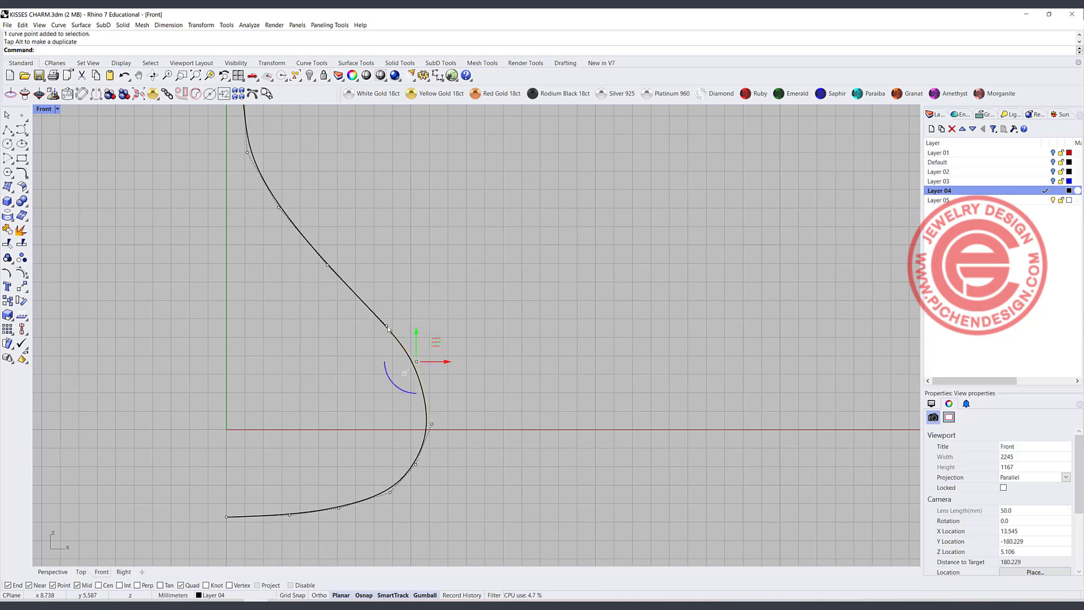
click(386, 326)
drag(406, 306, 401, 300)
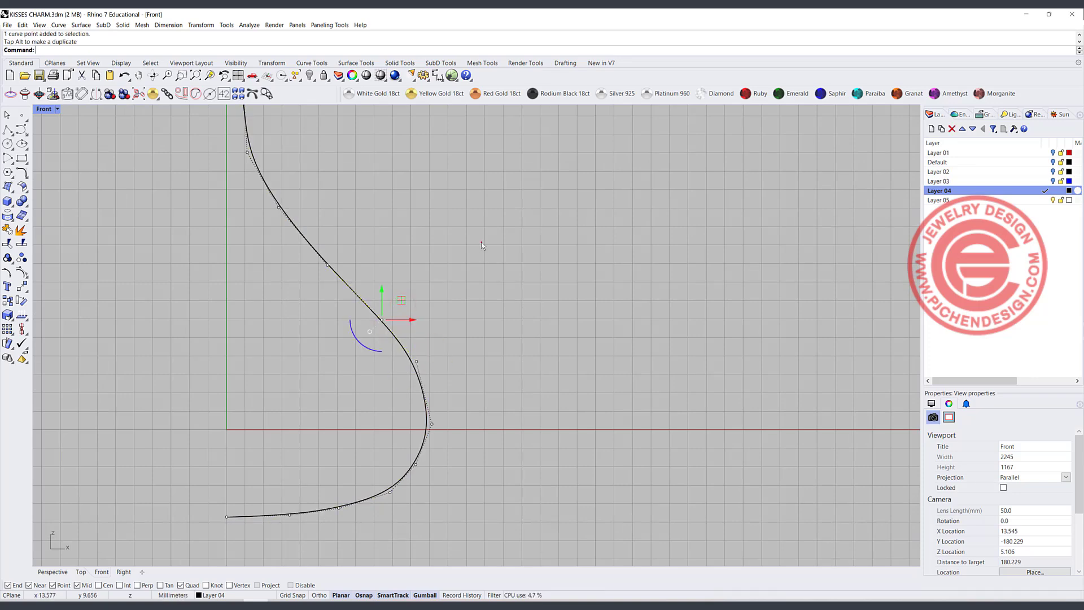
click(481, 242)
key(Escape)
Scale the profile curve from its bottom endpoint, using the tip as reference, to a height of 15 mm.
scroll(421, 196, down, 6)
right_drag(447, 210, 475, 292)
click(381, 284)
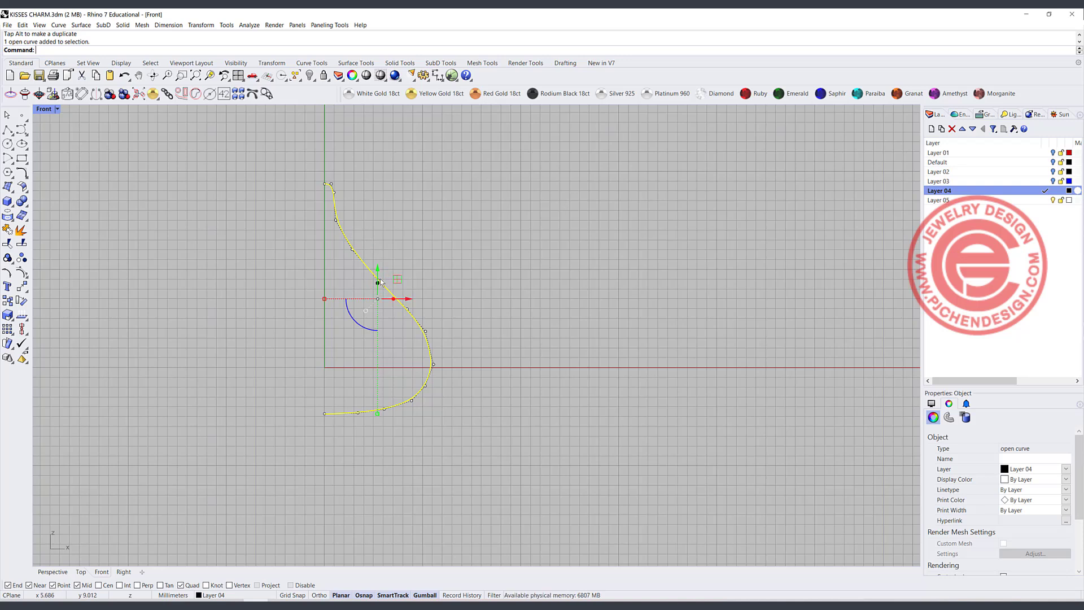
click(21, 286)
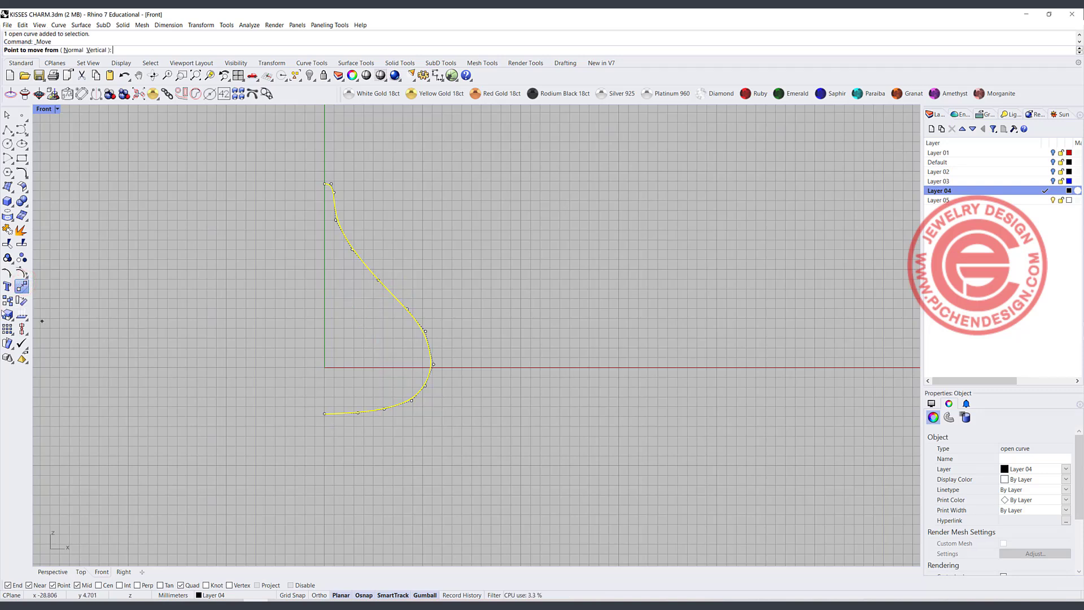
click(7, 315)
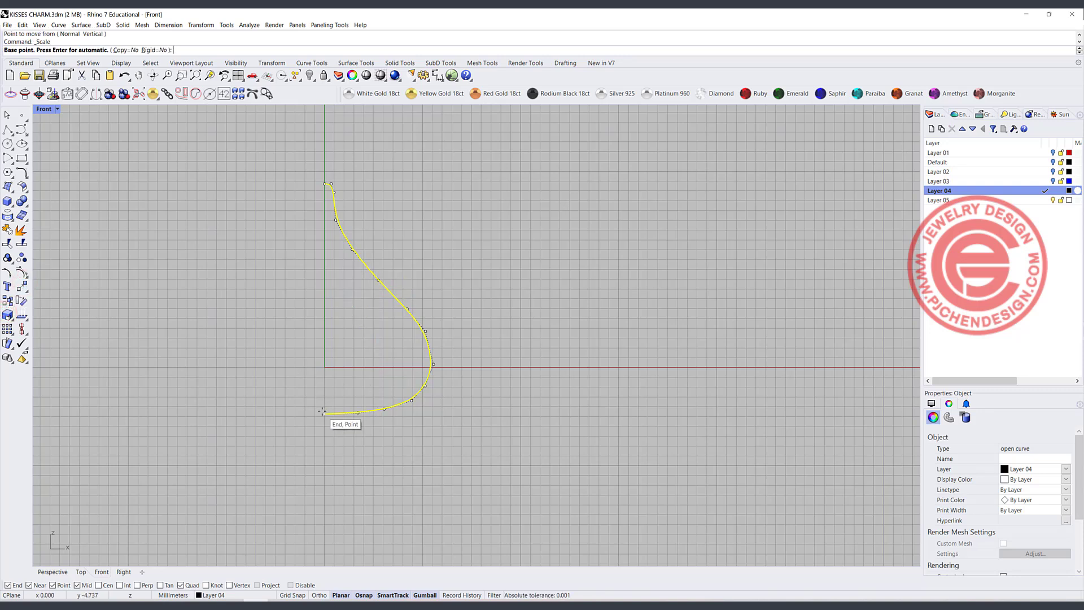
click(322, 413)
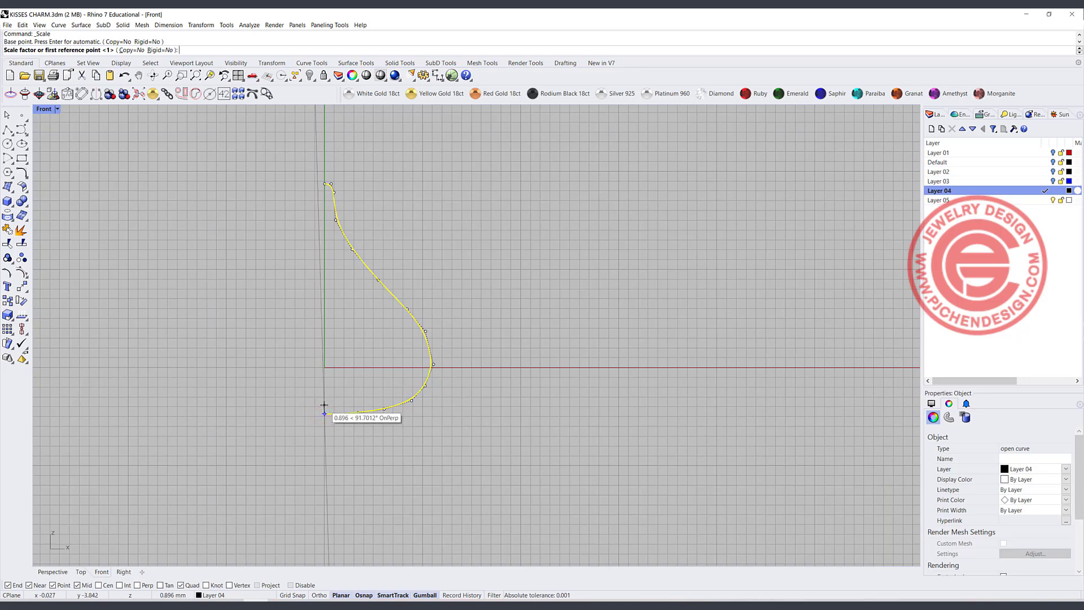
click(323, 181)
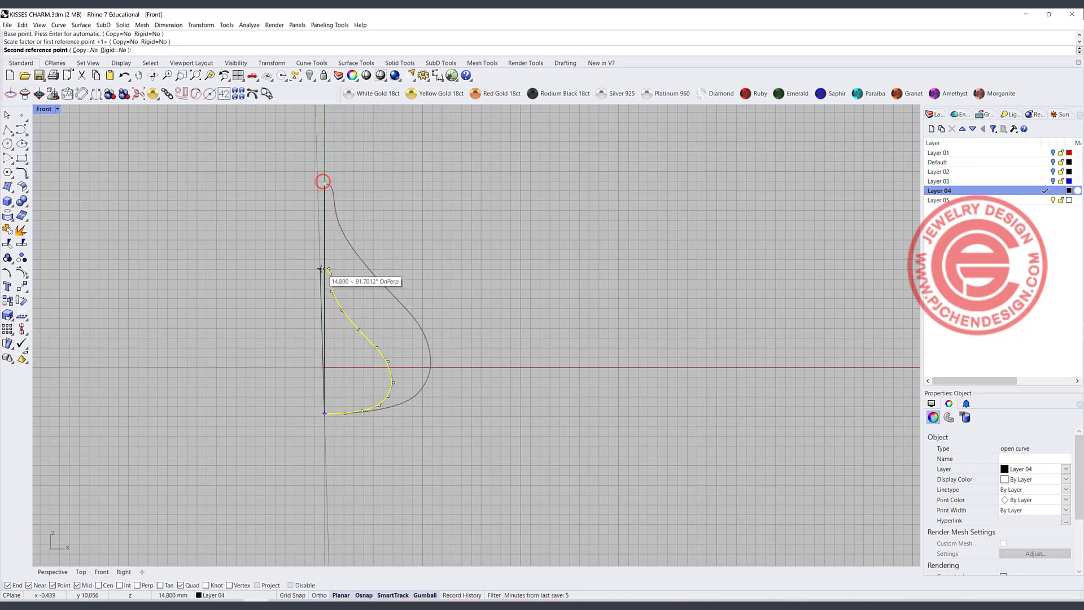
text(15)
key(Return)
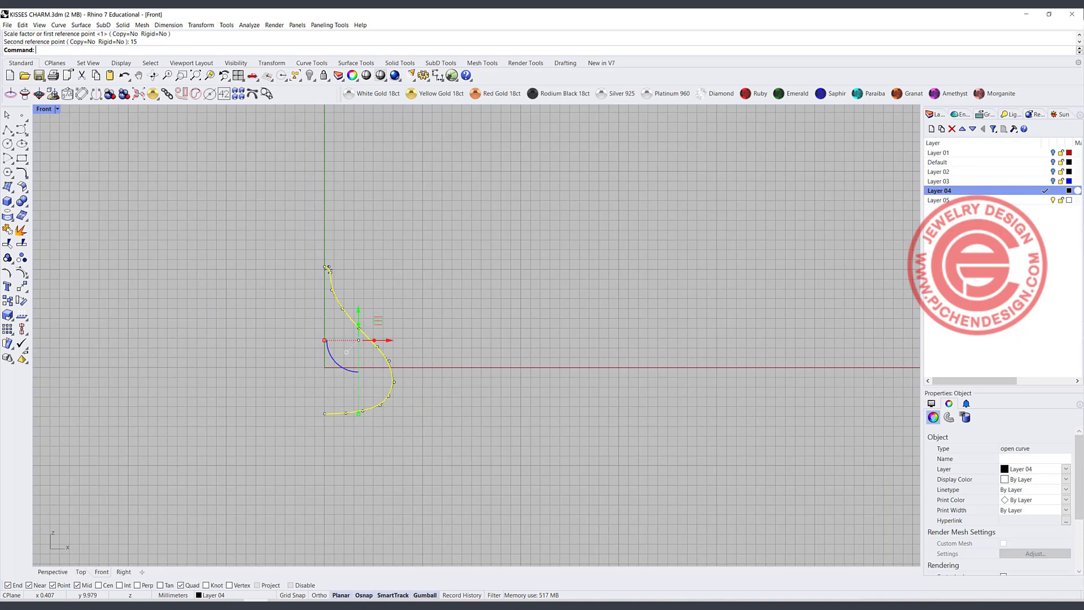
click(413, 304)
Select the three topmost control points at the tip and lower them together to shorten the neck.
scroll(390, 328, up, 2)
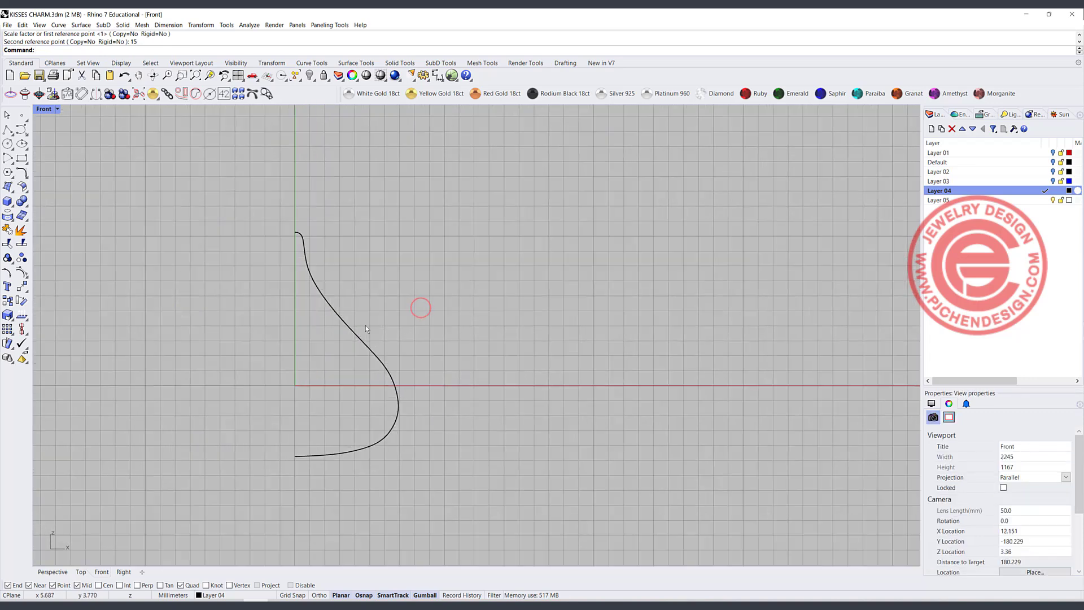
click(326, 301)
scroll(344, 262, up, 3)
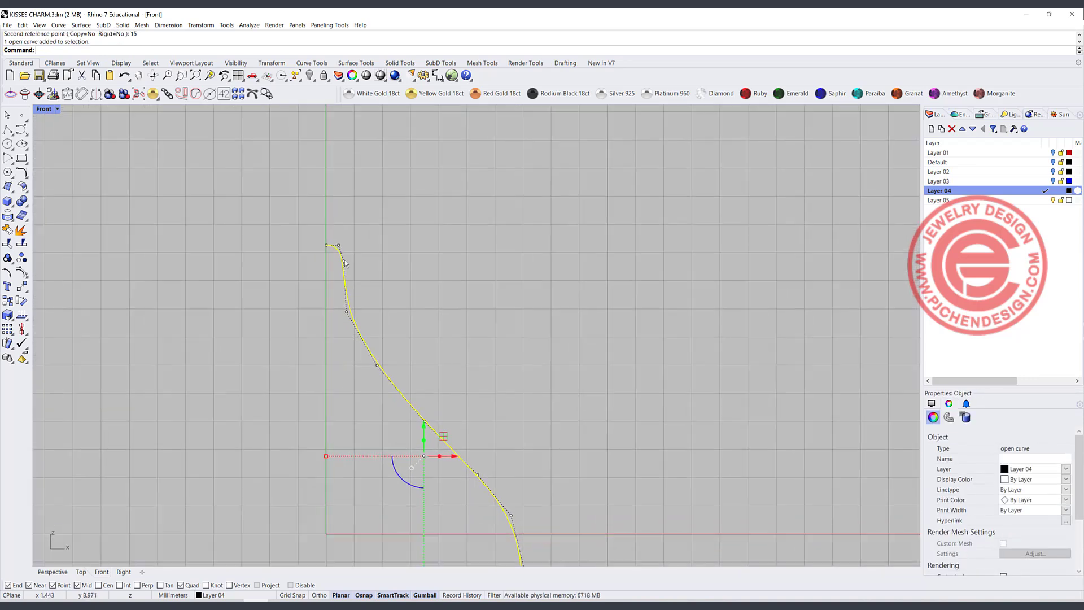
drag(264, 208, 362, 275)
scroll(338, 241, up, 4)
drag(332, 226, 332, 276)
click(435, 344)
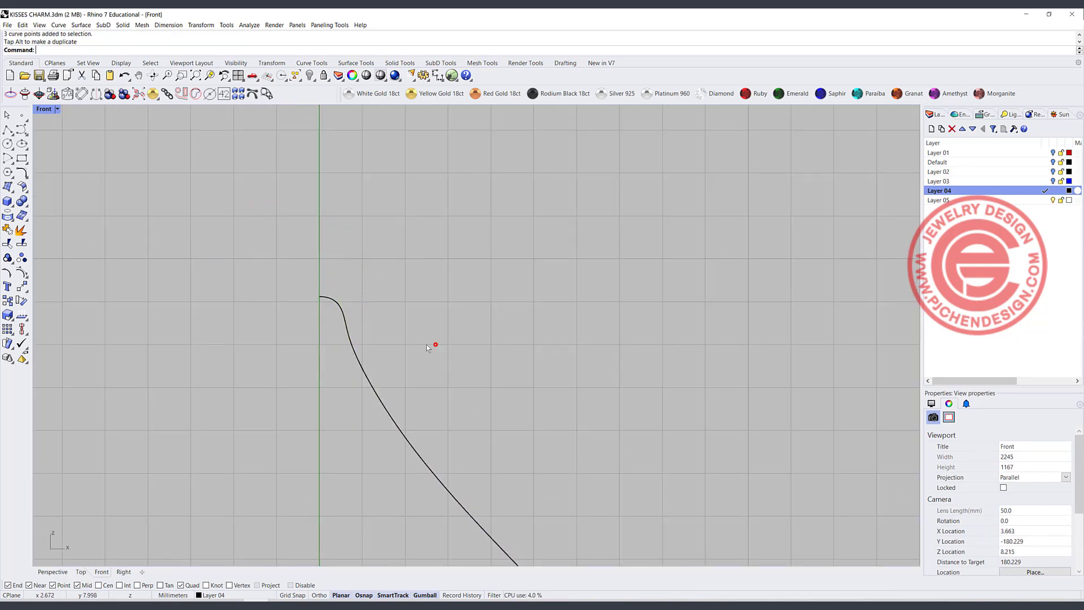
Move the third and fourth control points from the tip outward about 0.26 mm to thicken the neck, and turn off the points.
click(350, 350)
drag(328, 315, 392, 337)
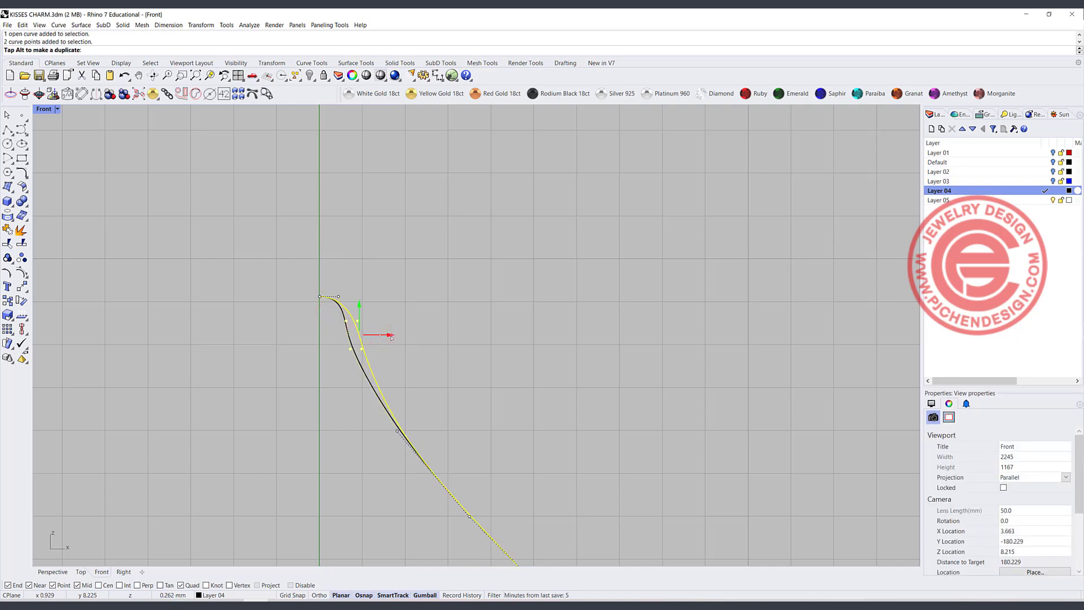
drag(391, 337, 391, 337)
key(Escape)
key(Escape)
Move the profile curve's control point just above the widest part of the belly slightly outward and up.
scroll(483, 338, down, 8)
right_drag(482, 339, 426, 239)
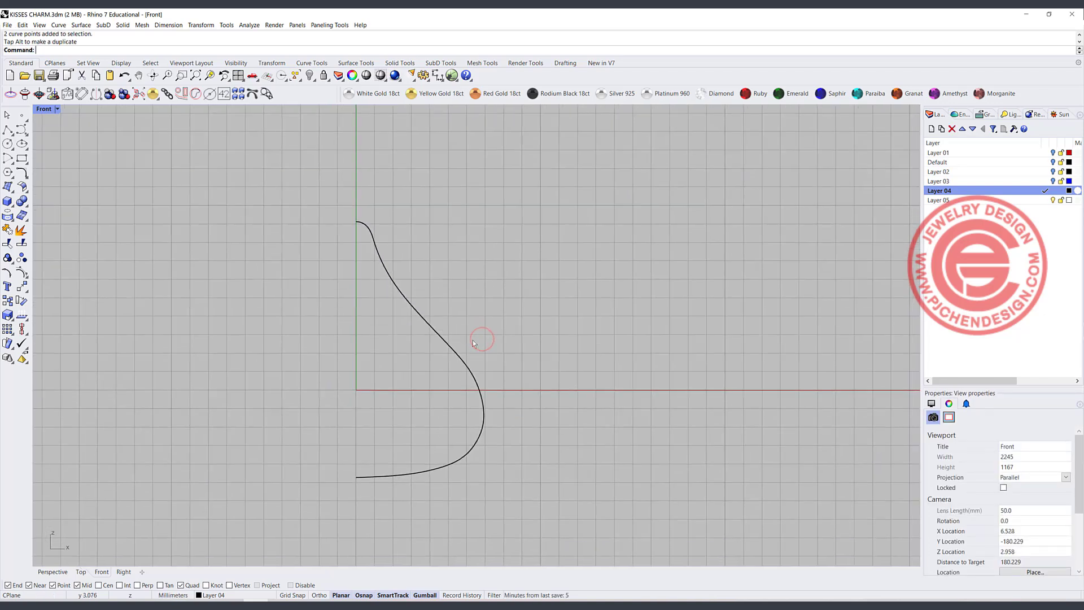
click(485, 381)
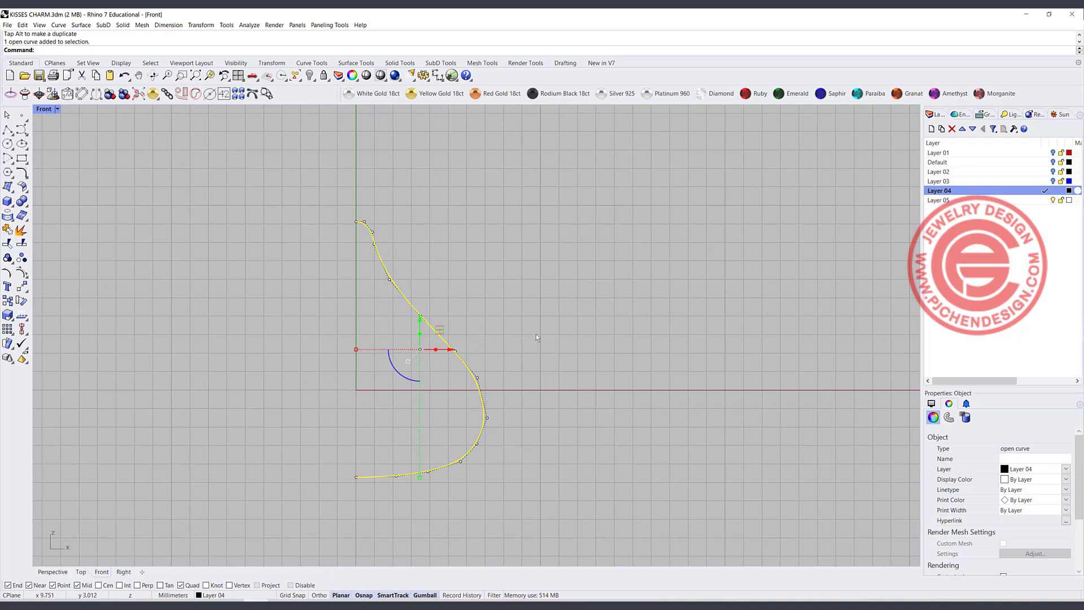
click(547, 318)
mouse_move(512, 338)
right_down()
mouse_move(538, 332)
mouse_move(527, 320)
mouse_move(496, 331)
right_up()
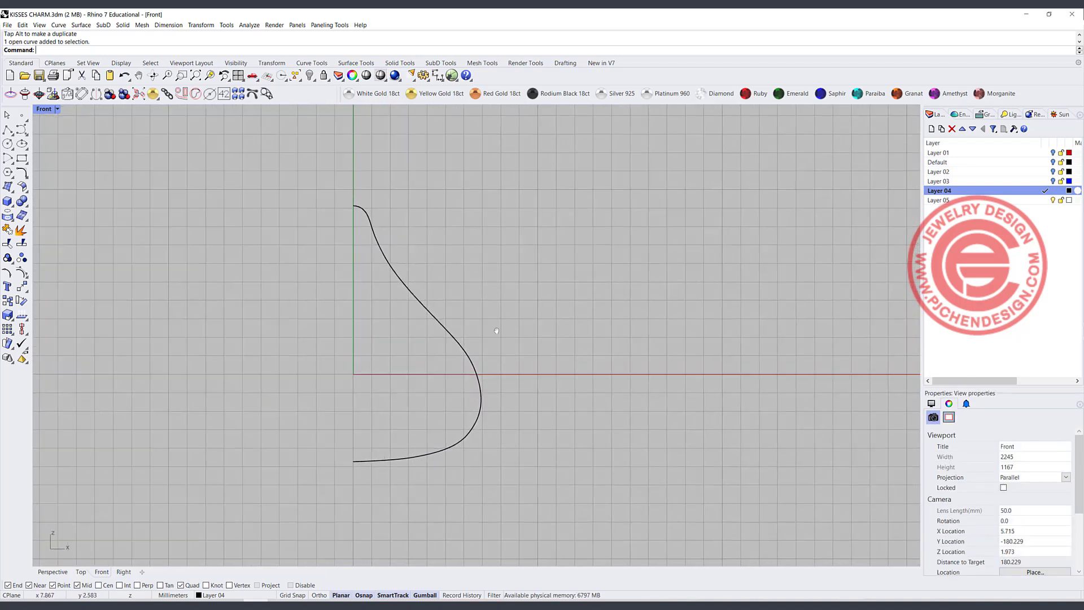
click(476, 372)
scroll(477, 364, up, 5)
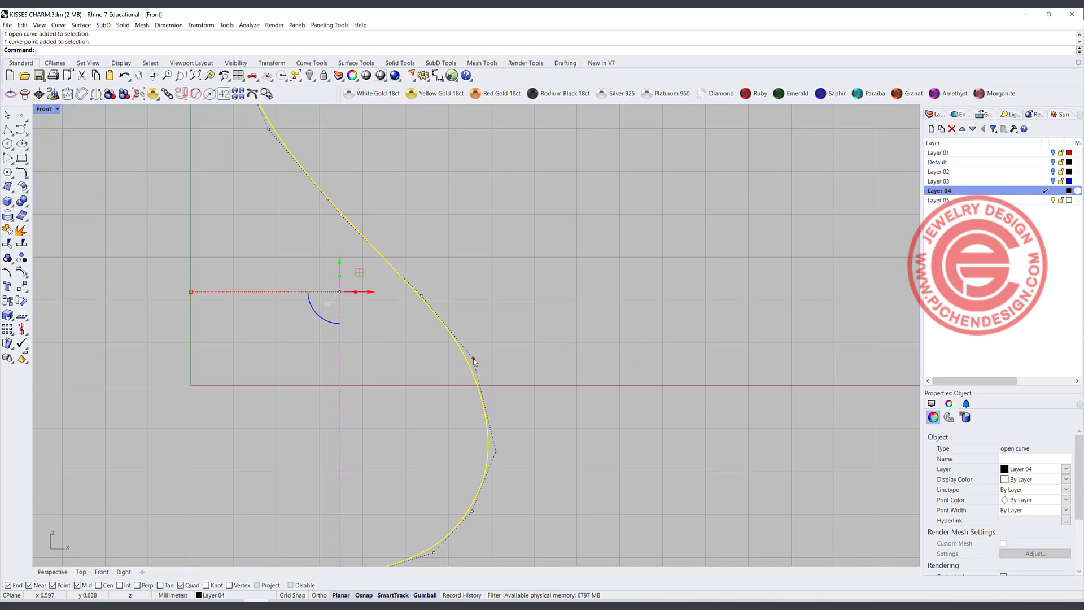
drag(474, 360, 500, 341)
click(577, 345)
scroll(467, 237, down, 8)
right_drag(432, 277, 437, 346)
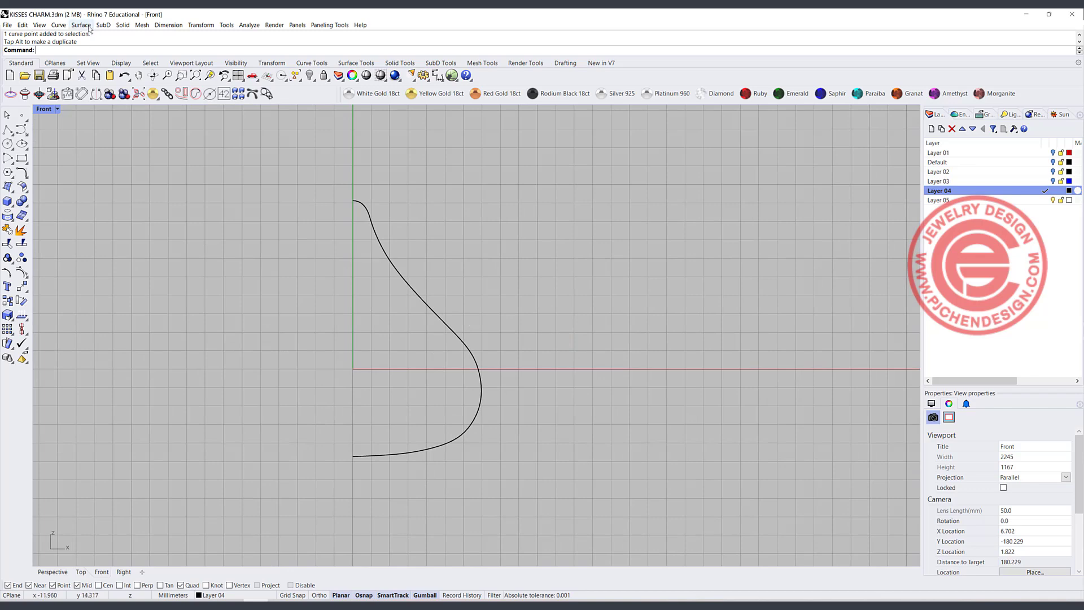
Revolve the profile curve in the Perspective view through a full circle about the vertical axis between its tip and bottom endpoint.
double_click(49, 110)
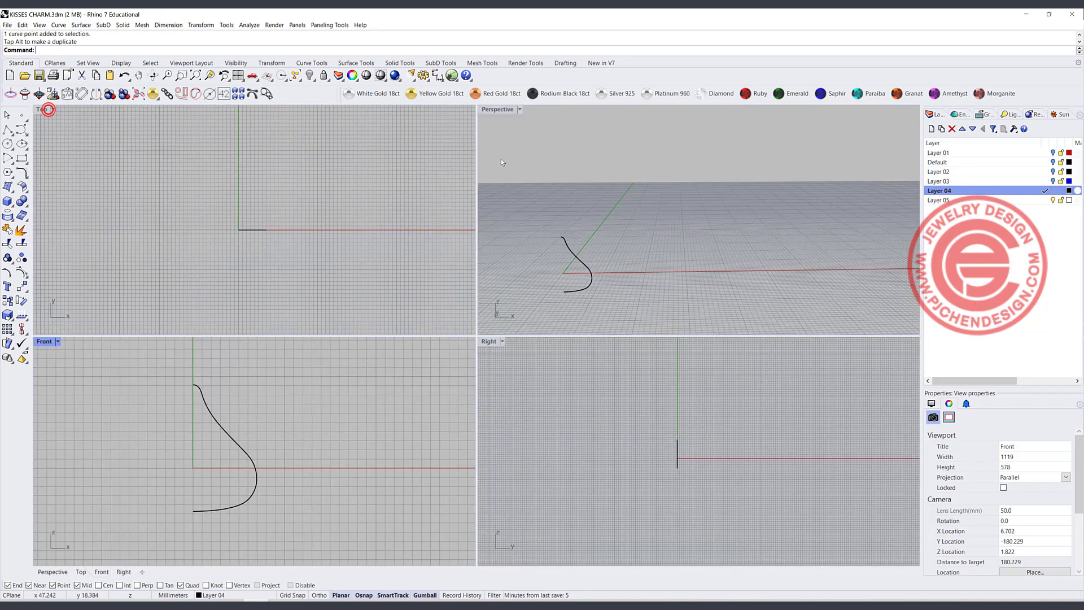
double_click(497, 109)
shift+right_drag(300, 378, 437, 275)
click(80, 24)
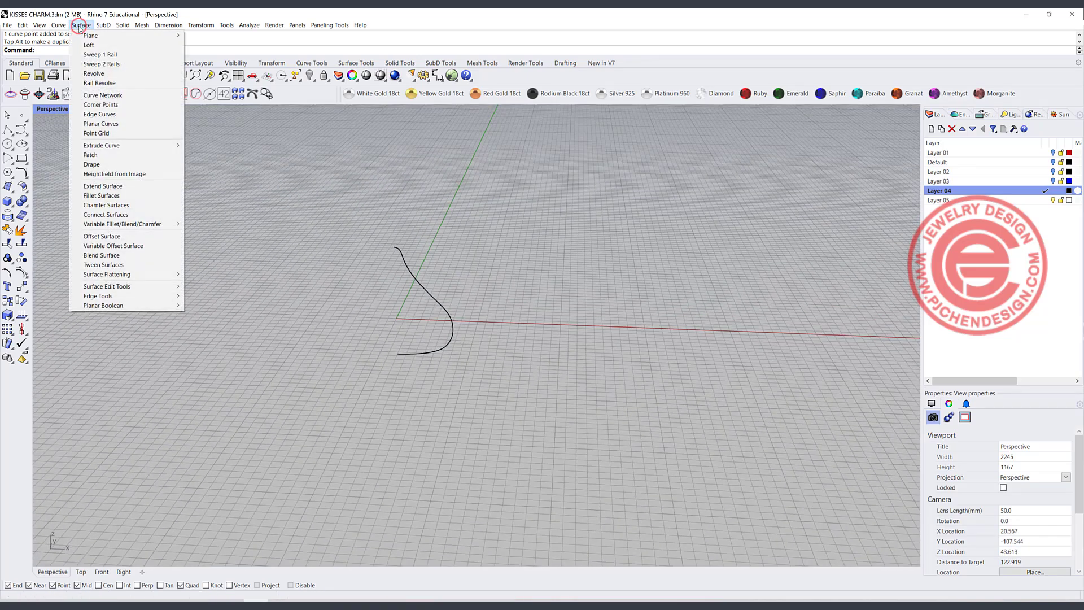
click(95, 73)
click(412, 266)
right_click(412, 271)
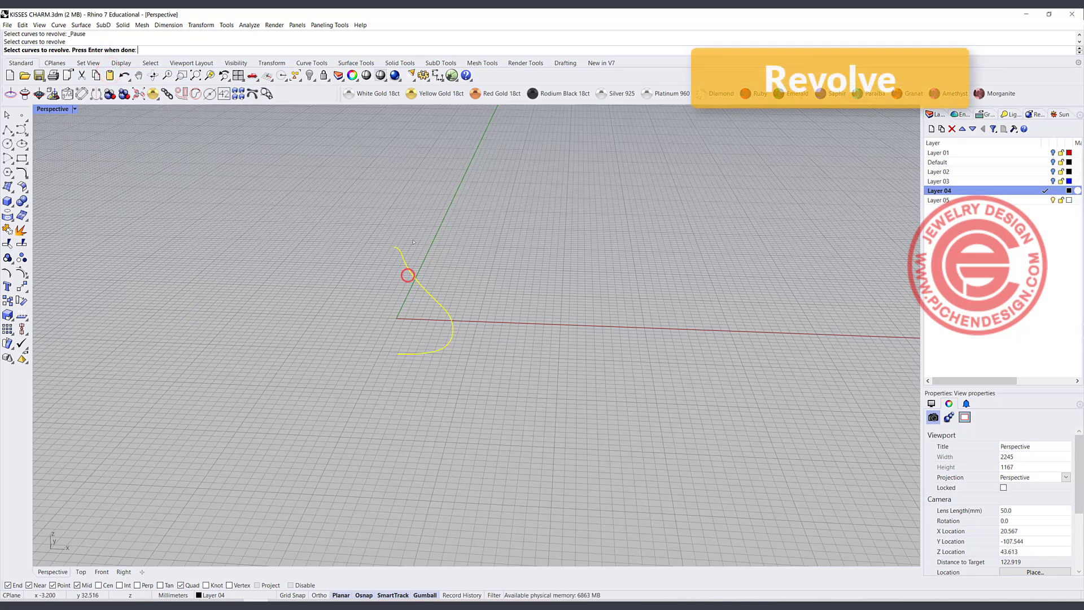
click(391, 245)
click(398, 354)
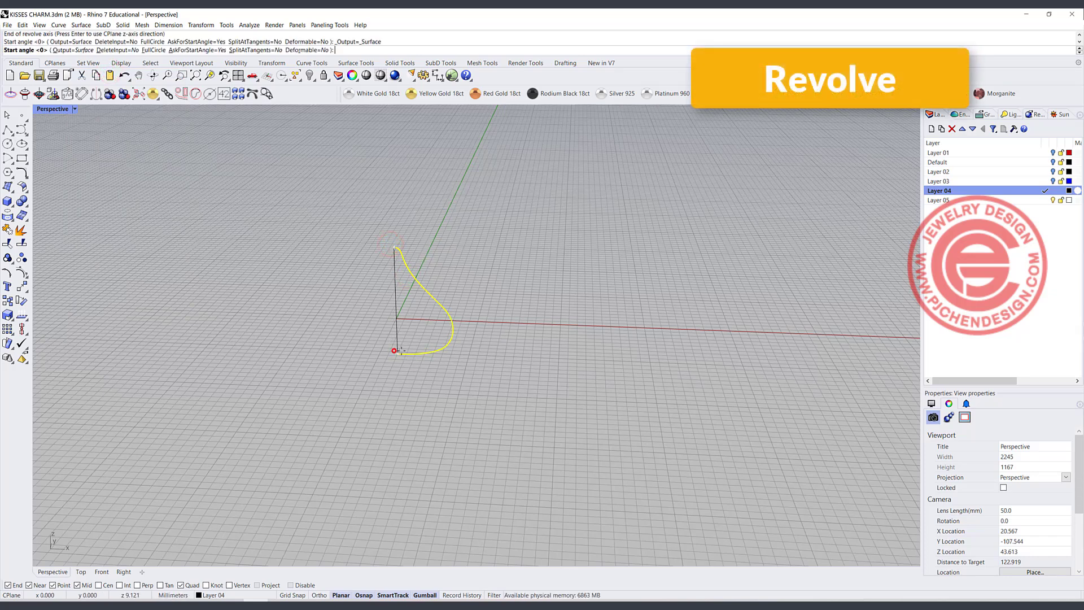
right_click(576, 336)
key(Return)
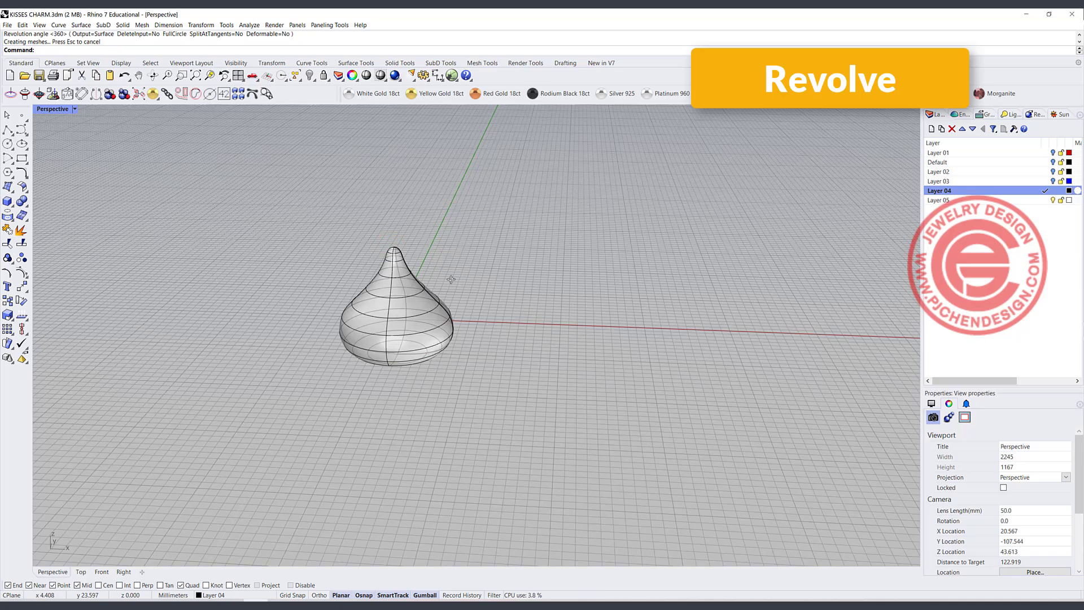
right_drag(451, 279, 478, 253)
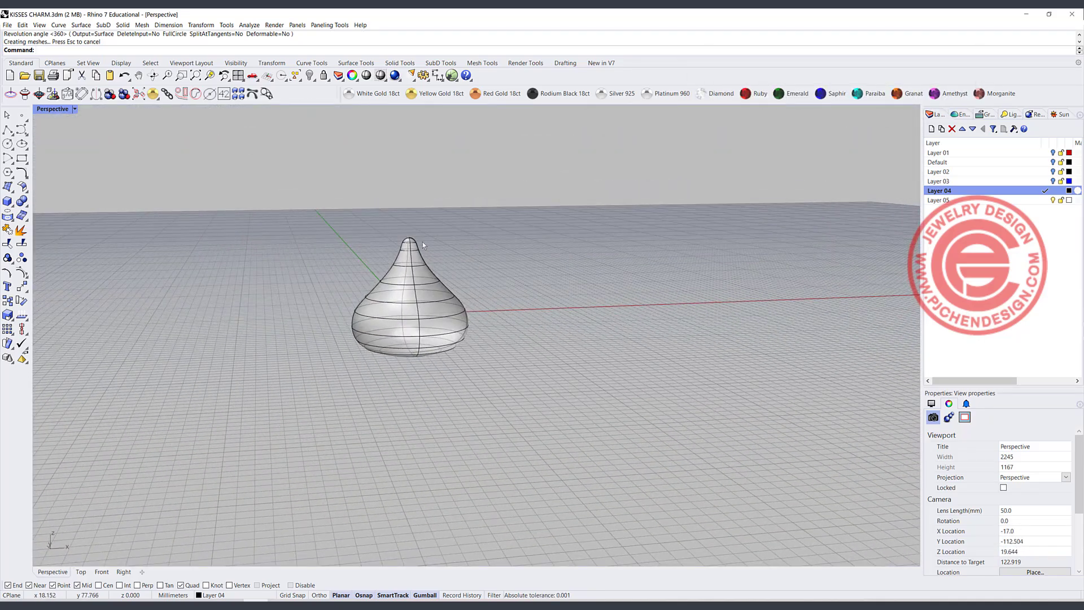
Show the hidden reference picture in the four-view layout, then scale it down and move it so its foil-wrapped kiss overlaps the revolved body.
double_click(47, 109)
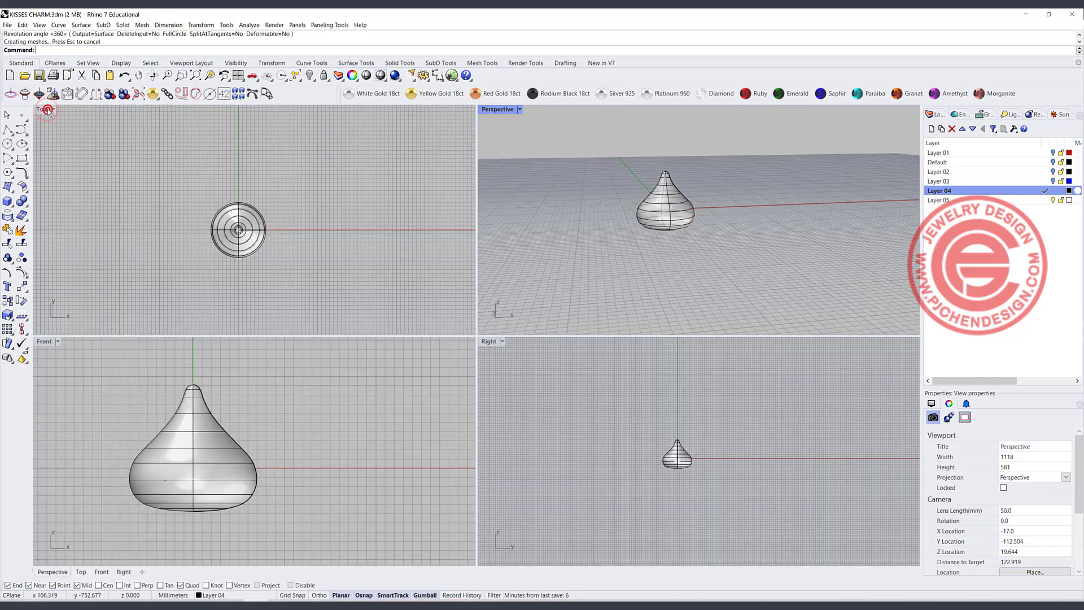
scroll(260, 438, down, 4)
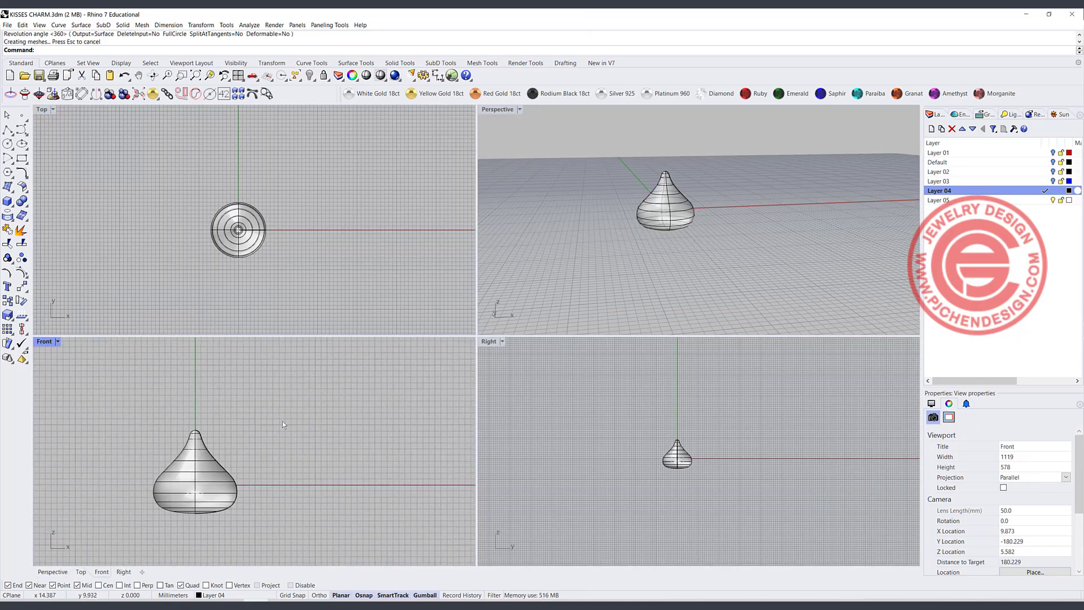
right_click(310, 74)
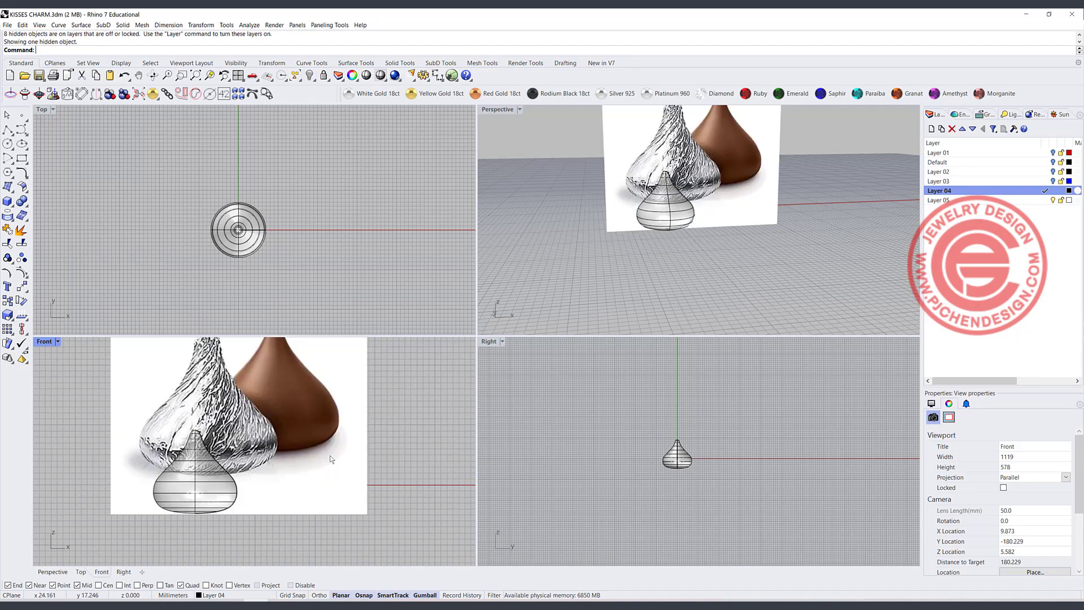
scroll(273, 475, down, 8)
click(285, 451)
scroll(251, 452, up, 6)
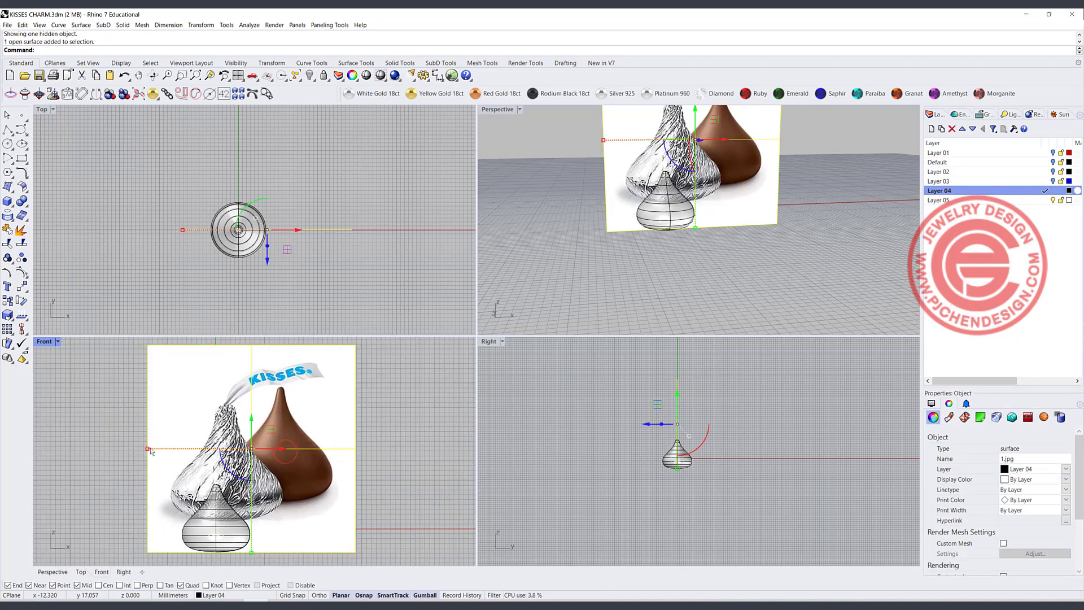
drag(148, 449, 196, 454)
drag(291, 421, 271, 483)
scroll(323, 432, up, 4)
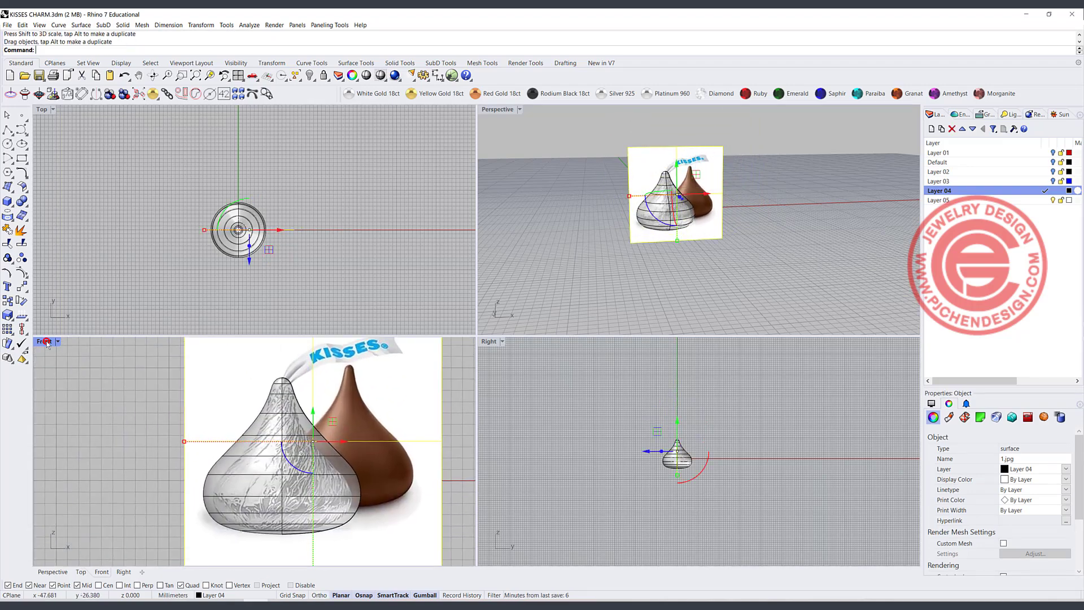
Enlarge the reference picture slightly and realign it with the revolved body in the maximized Front view, then lock the picture.
double_click(45, 341)
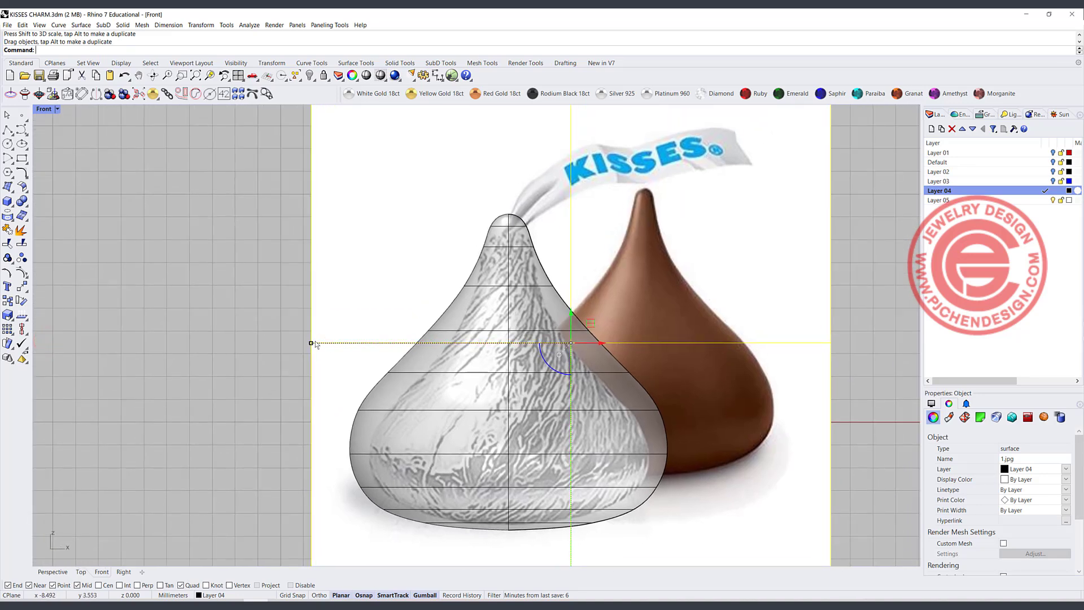
shift+drag(311, 342, 280, 329)
drag(626, 290, 626, 273)
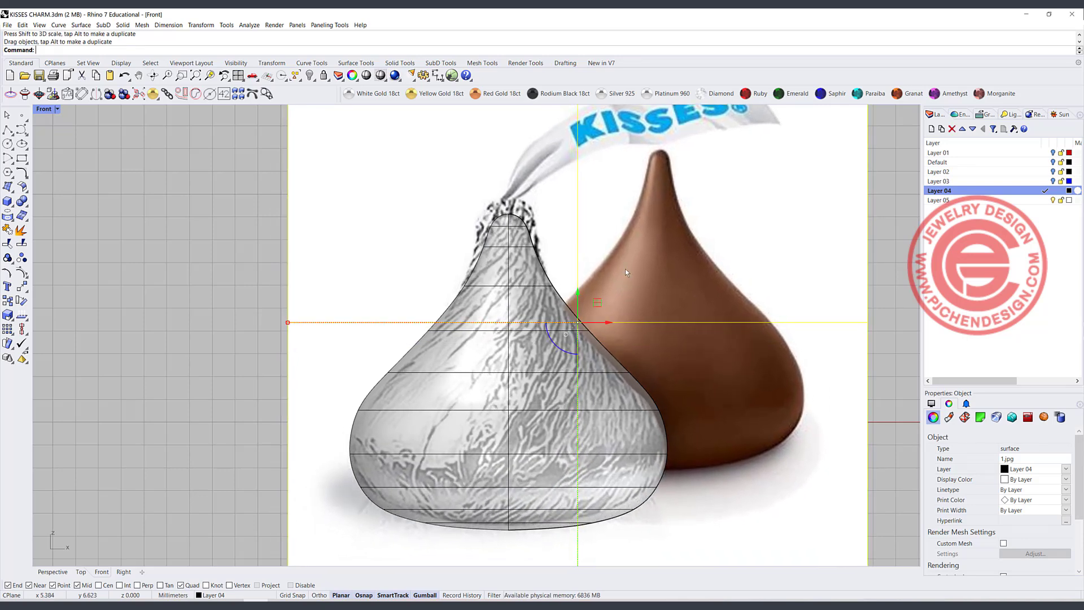
right_drag(561, 201, 537, 254)
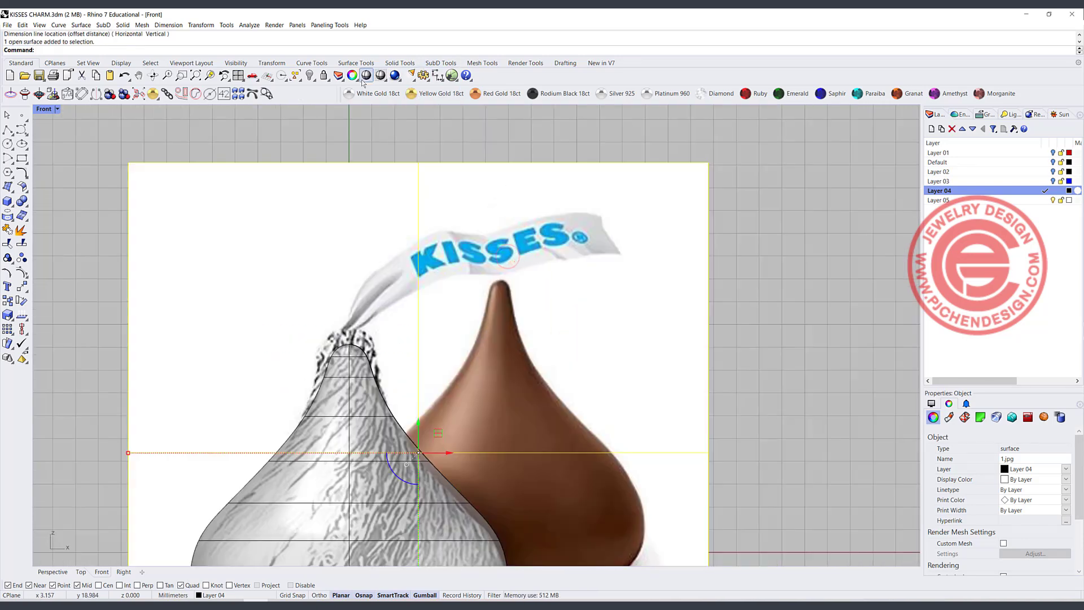
click(324, 76)
Trace the upper edge of the KISSES paper flag with a control point curve from the chocolate's tip to the flag's far end.
click(21, 130)
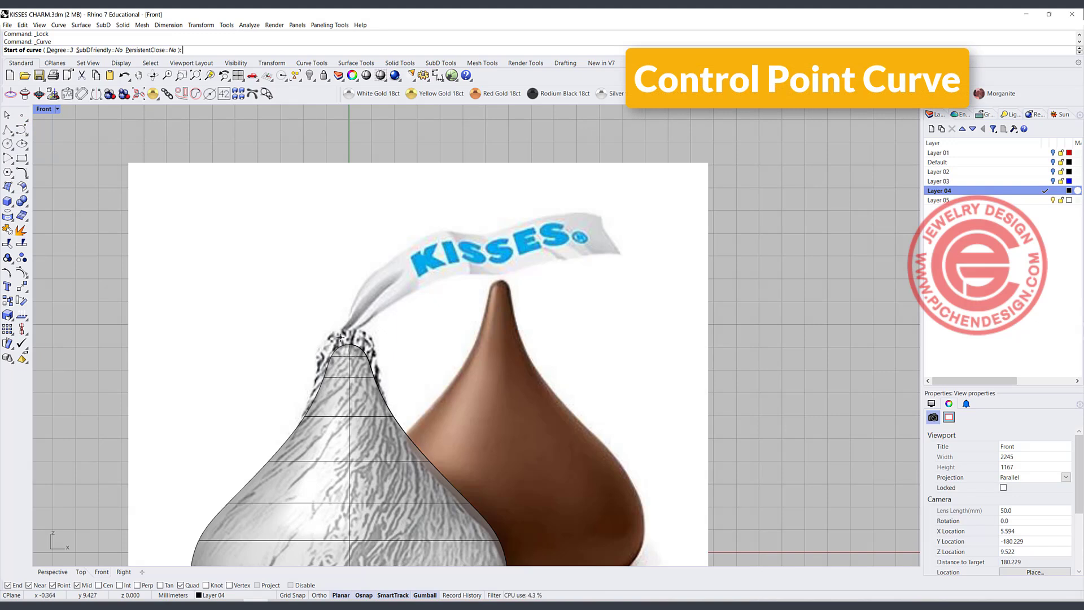
click(336, 337)
click(353, 309)
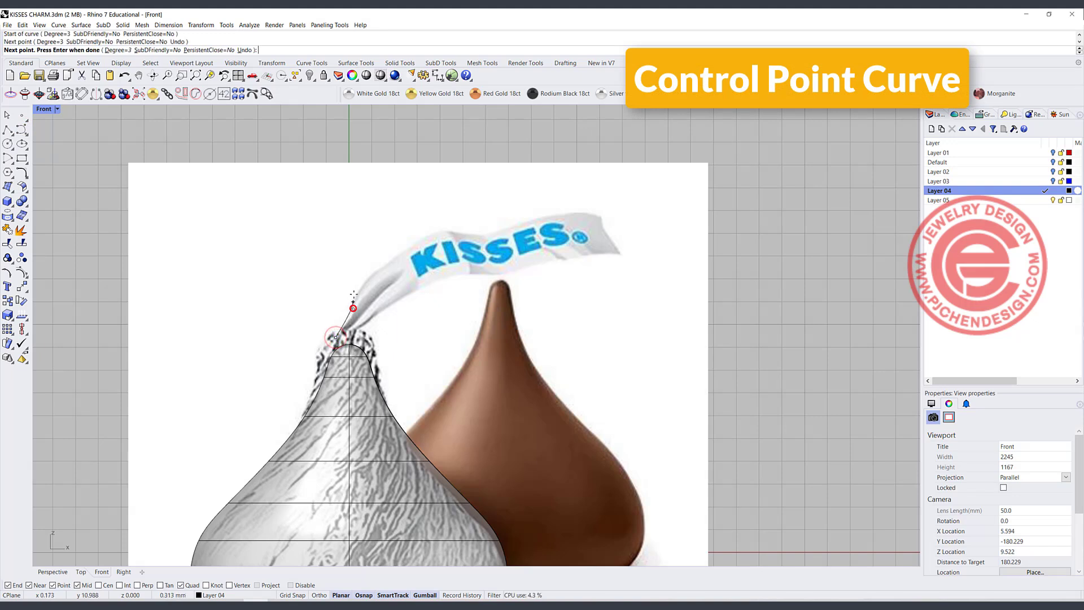
click(369, 267)
click(414, 241)
click(435, 229)
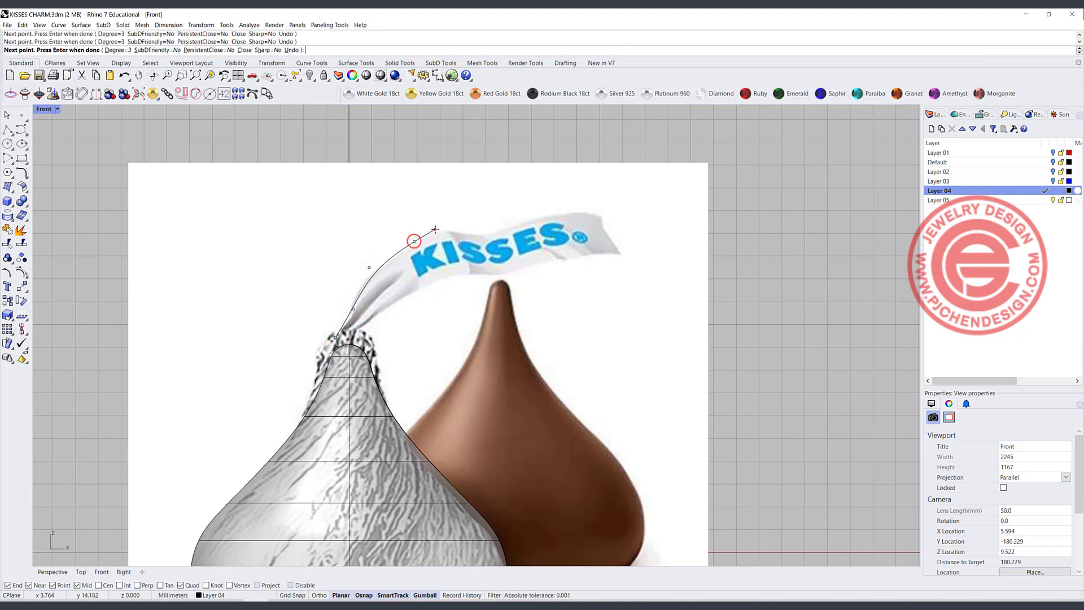
click(464, 229)
click(490, 233)
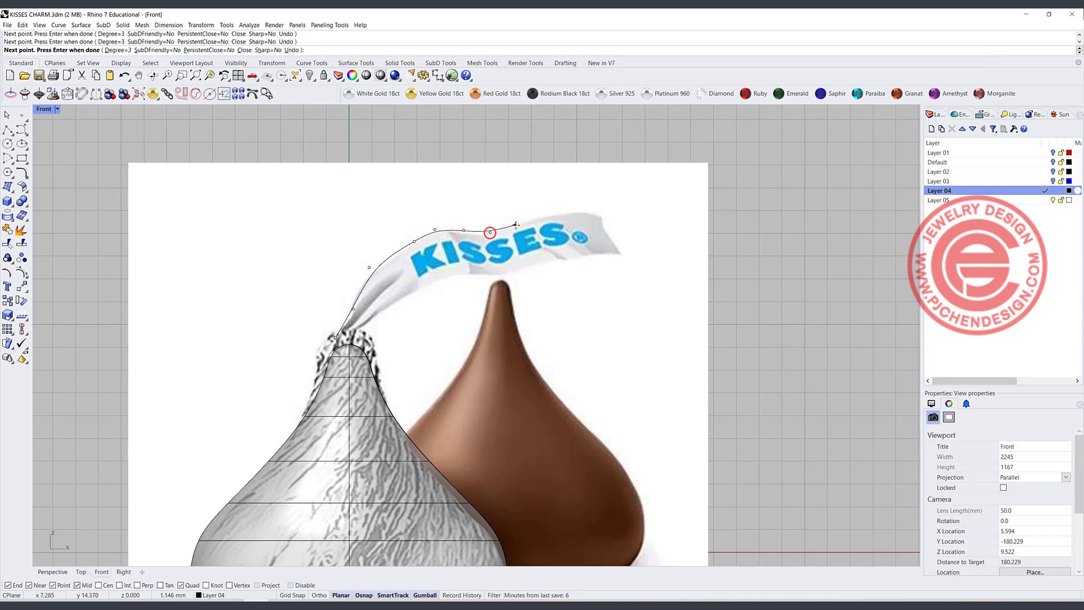
click(519, 224)
click(554, 214)
key(Return)
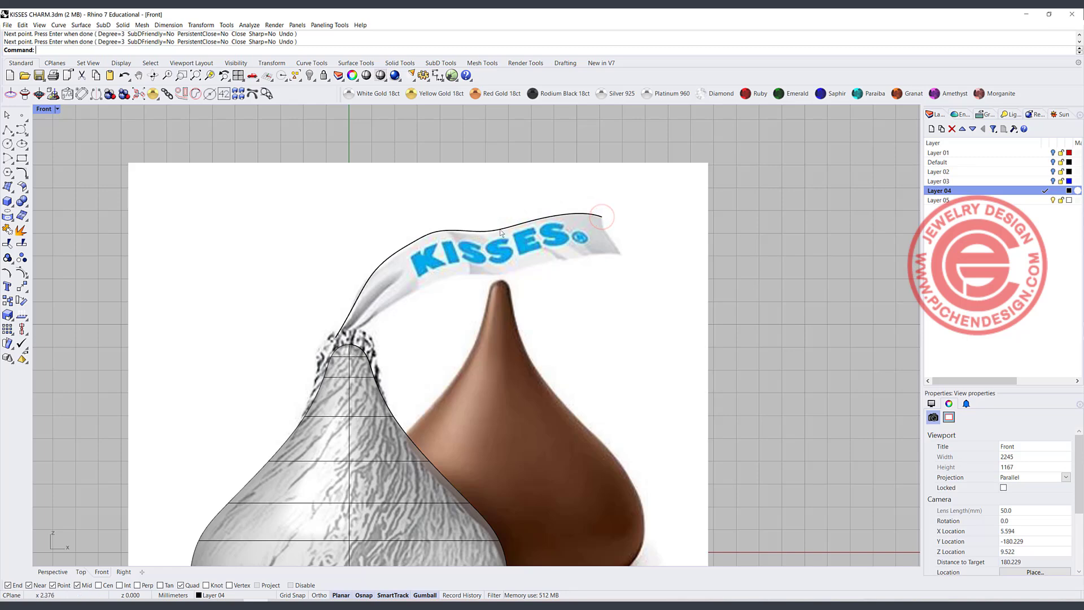
Trace the lower edge of the KISSES paper flag with a second control point curve, from just above the body's tip to the flag's lower corner.
key(Return)
scroll(349, 343, up, 3)
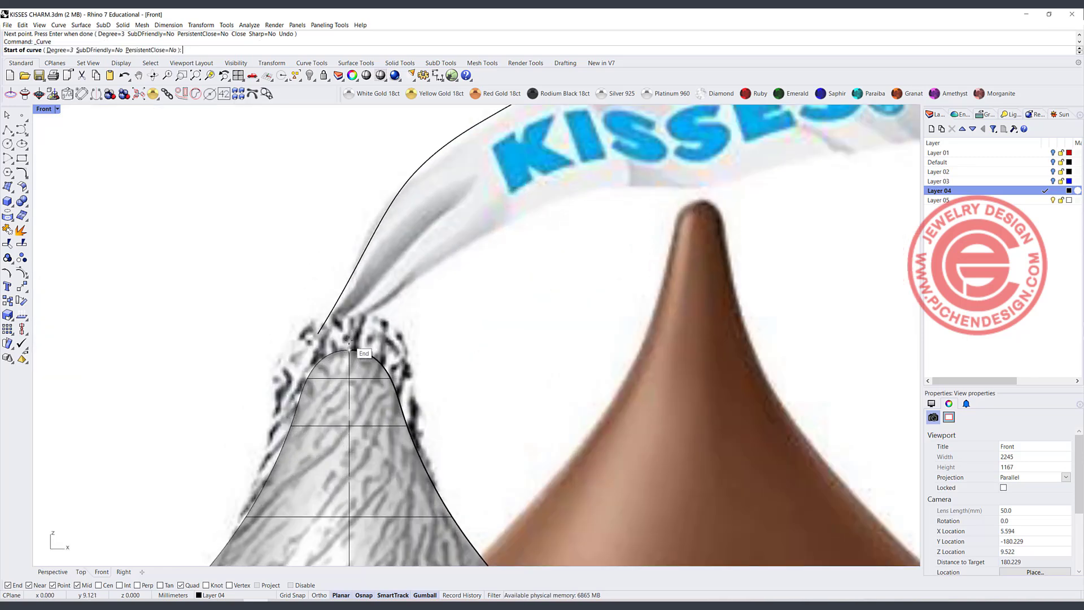
click(349, 342)
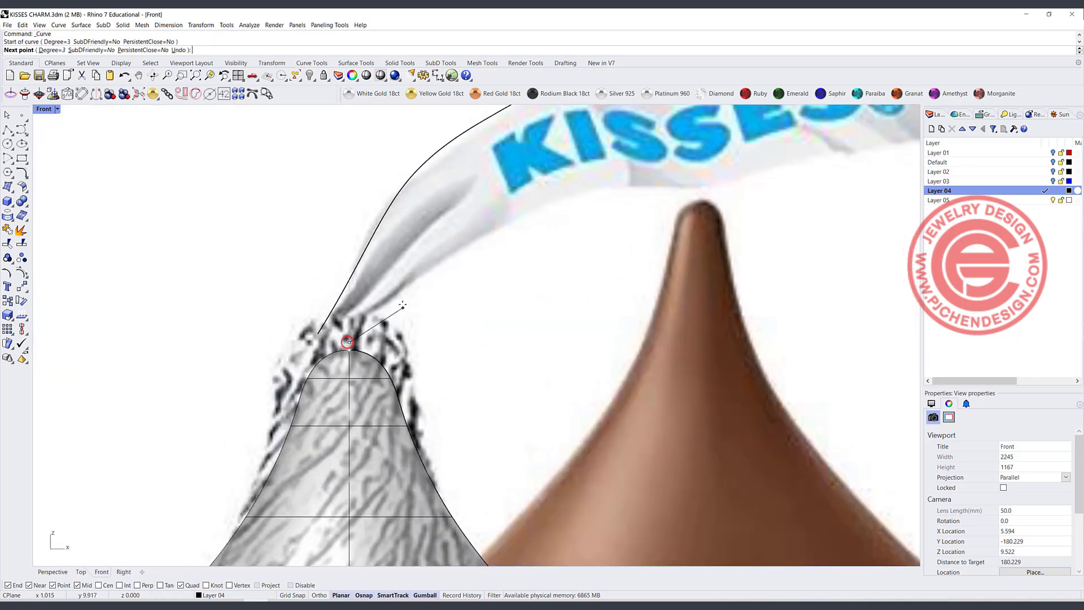
click(458, 246)
click(555, 198)
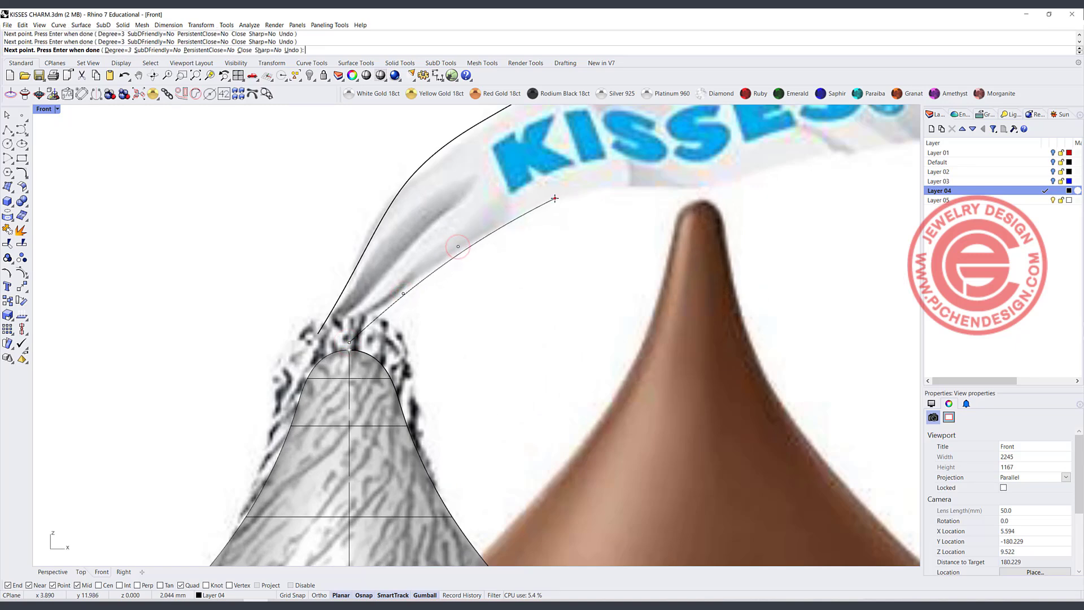
click(614, 185)
click(682, 182)
right_drag(759, 198, 519, 252)
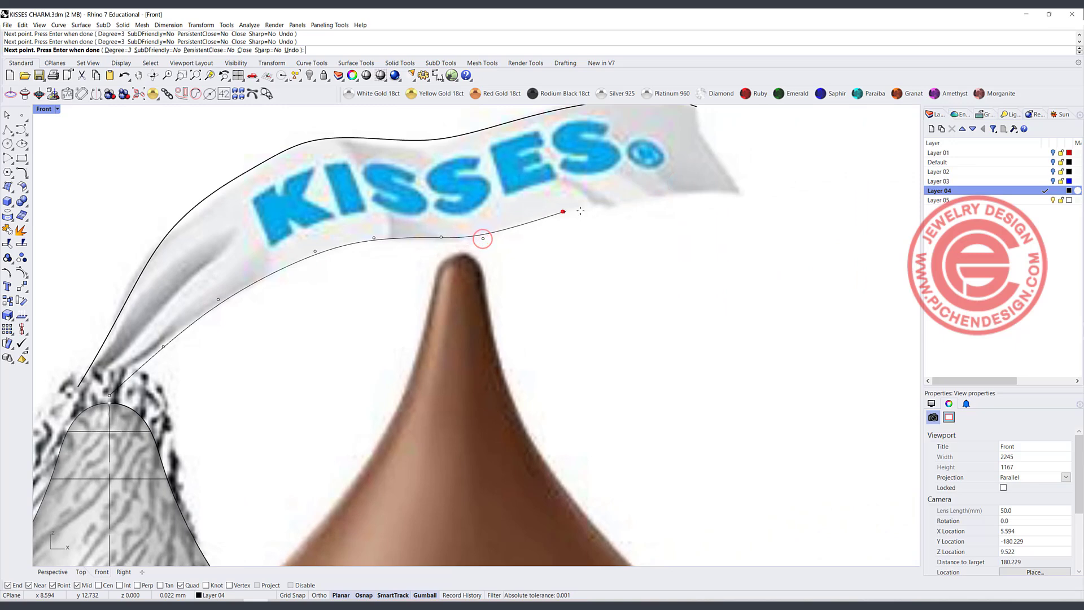
click(563, 212)
click(659, 190)
click(738, 194)
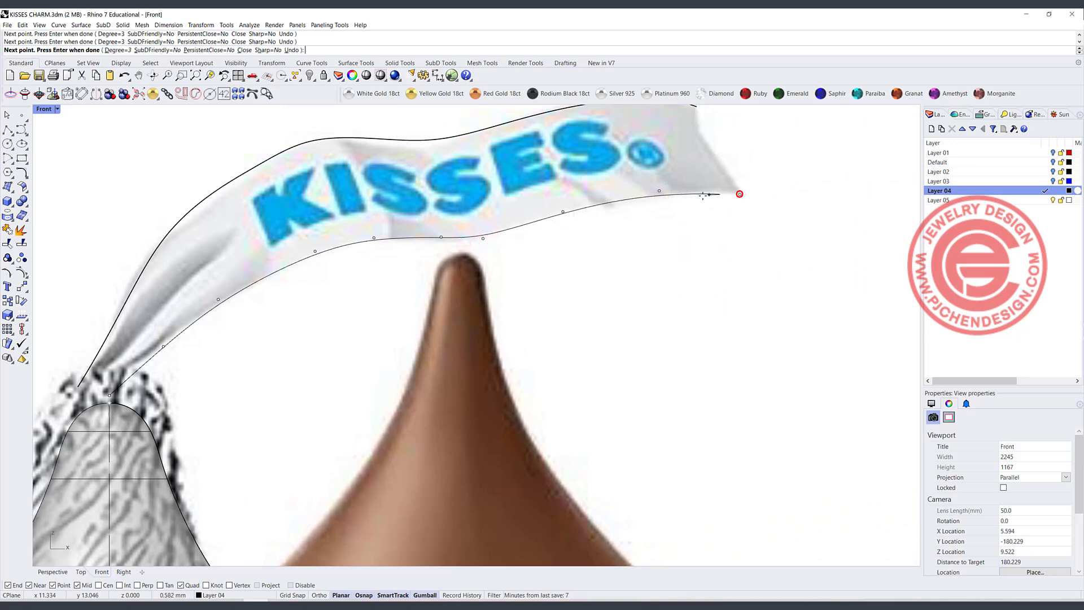
right_click(738, 194)
Unlock the reference picture and hide it, leaving the revolved body and the two flag curves.
scroll(588, 380, down, 4)
scroll(430, 293, down, 3)
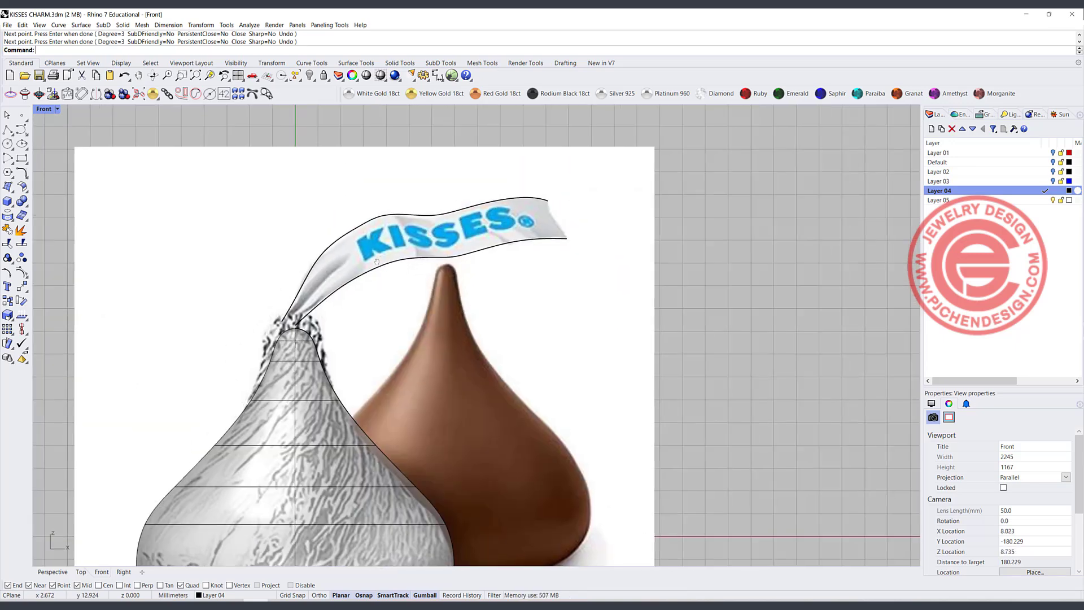
right_click(324, 76)
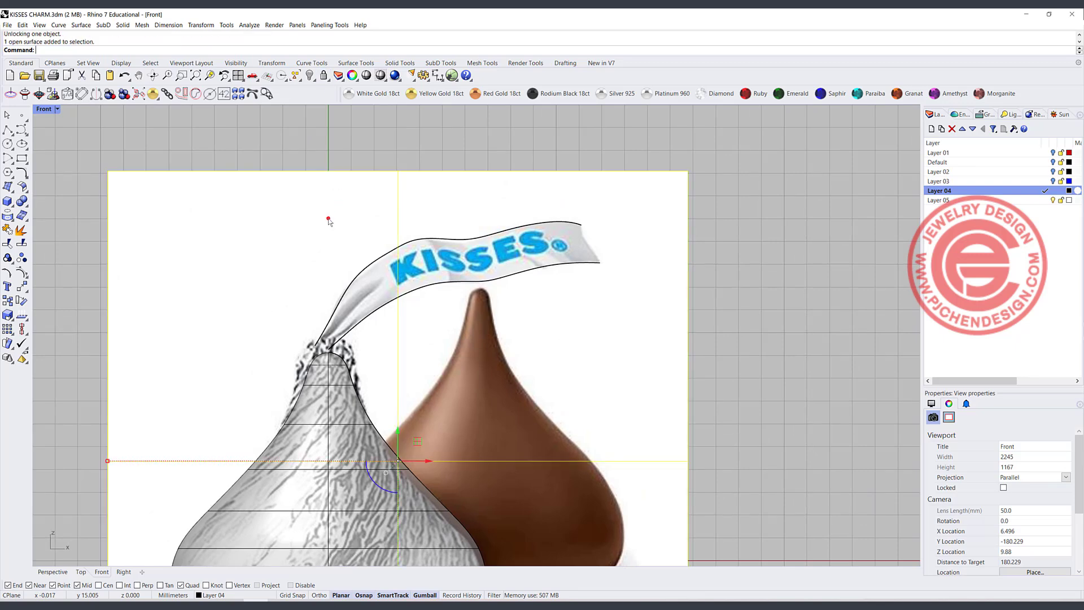
click(309, 80)
scroll(520, 292, down, 3)
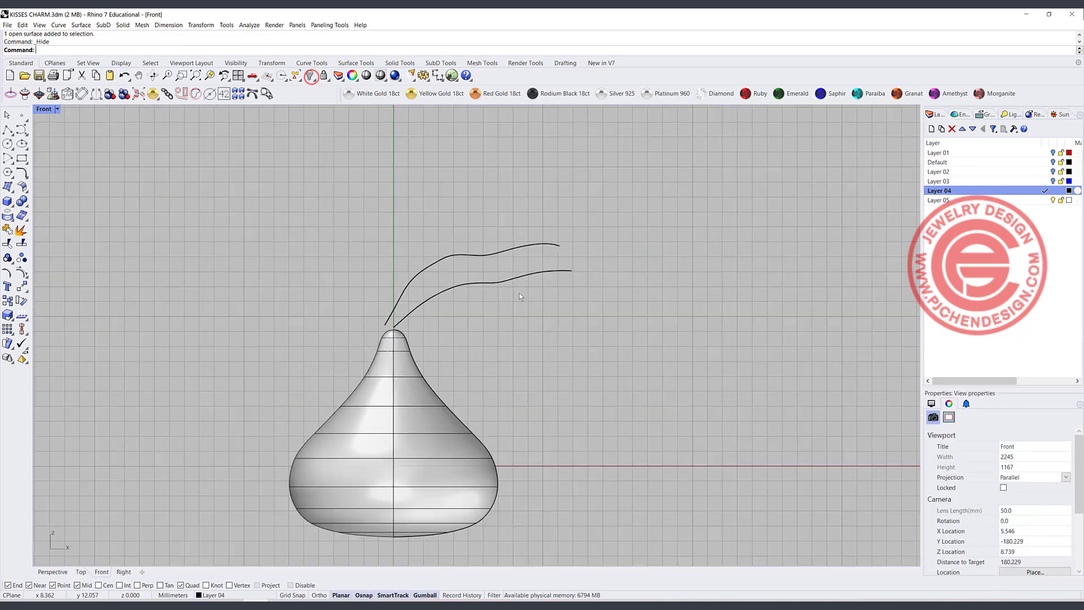
Shift the control point at the first crest of the upper flag curve slightly up and left to smooth the bend.
scroll(373, 259, up, 3)
click(372, 256)
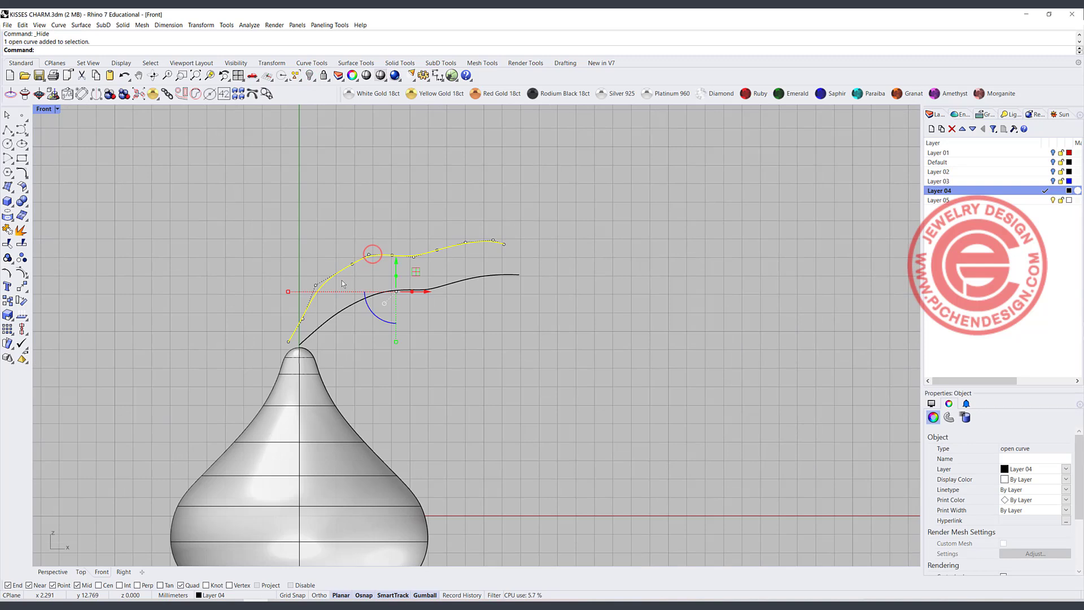
scroll(350, 272, up, 2)
click(353, 261)
drag(371, 253, 365, 247)
click(432, 293)
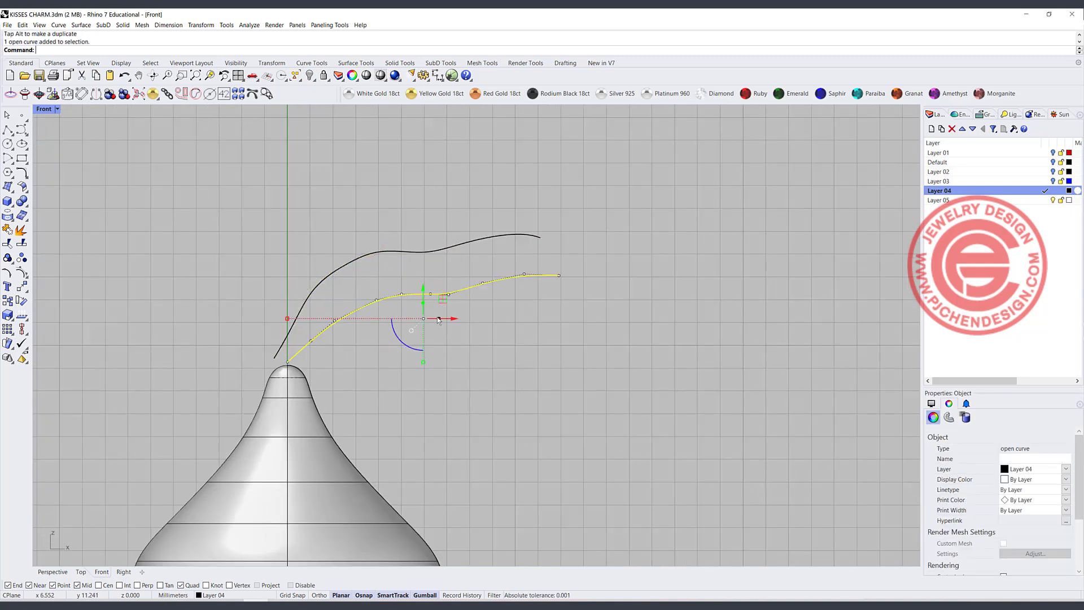
drag(577, 357, 415, 223)
key(Escape)
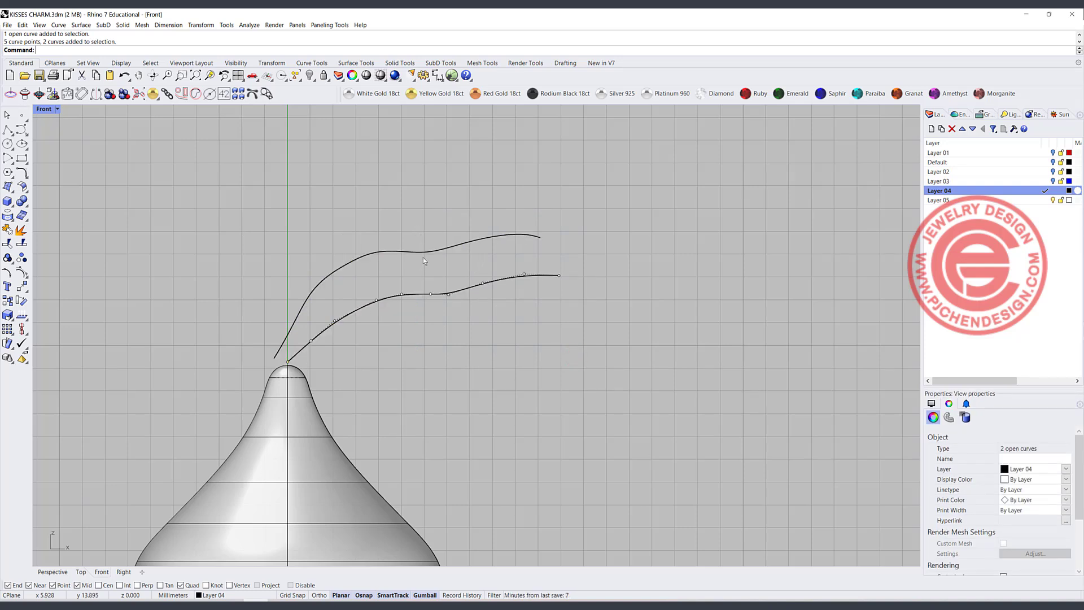
Rebuild both flag edge curves with a point count of 12 and degree 3.
drag(526, 353, 401, 220)
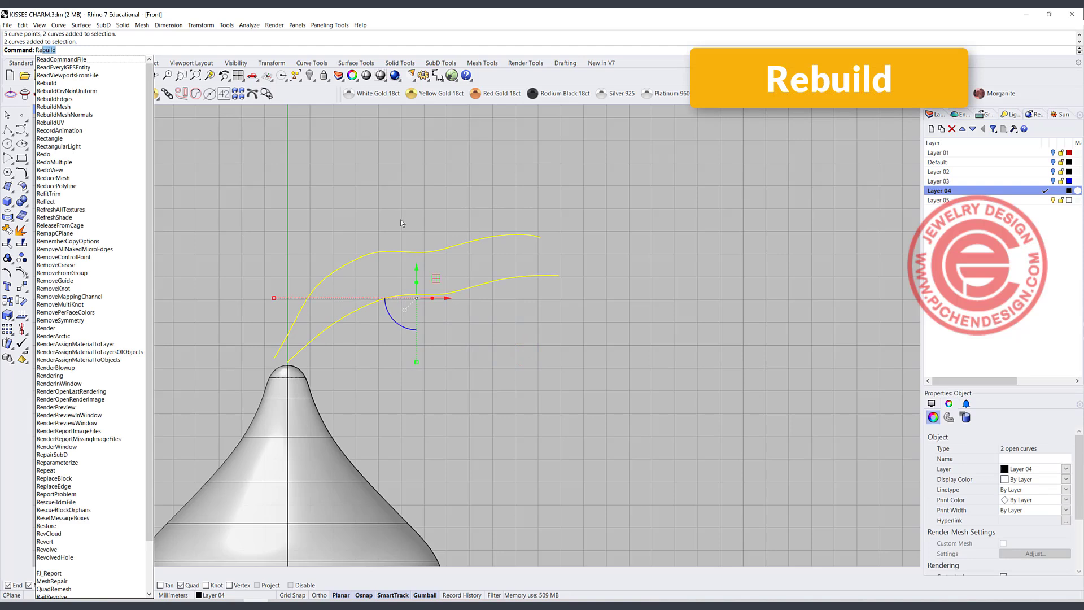
text(u)
key(Return)
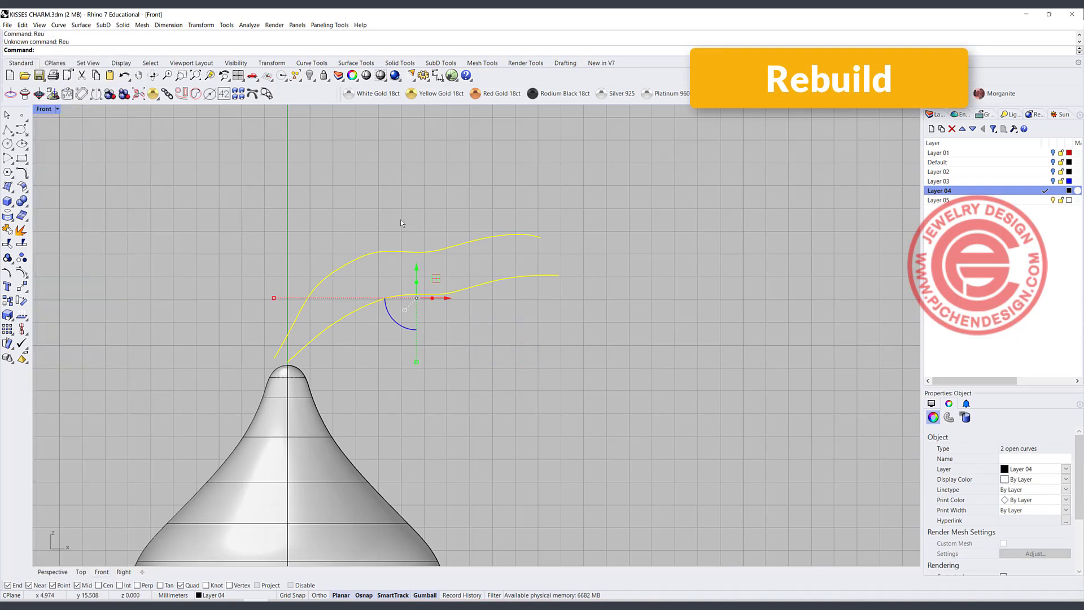
text(Rebuild)
key(Return)
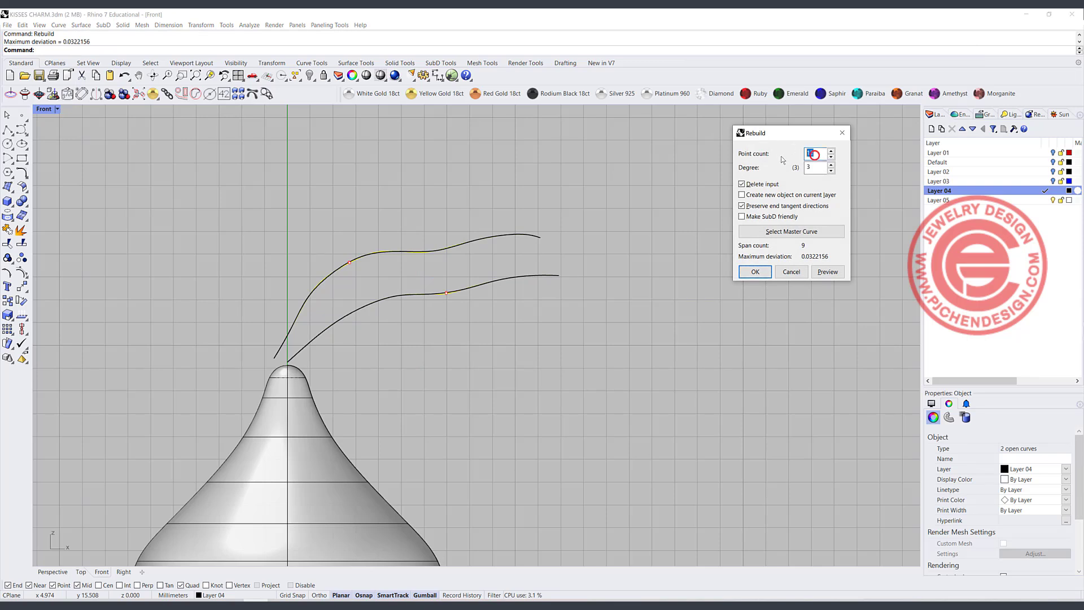
text(8)
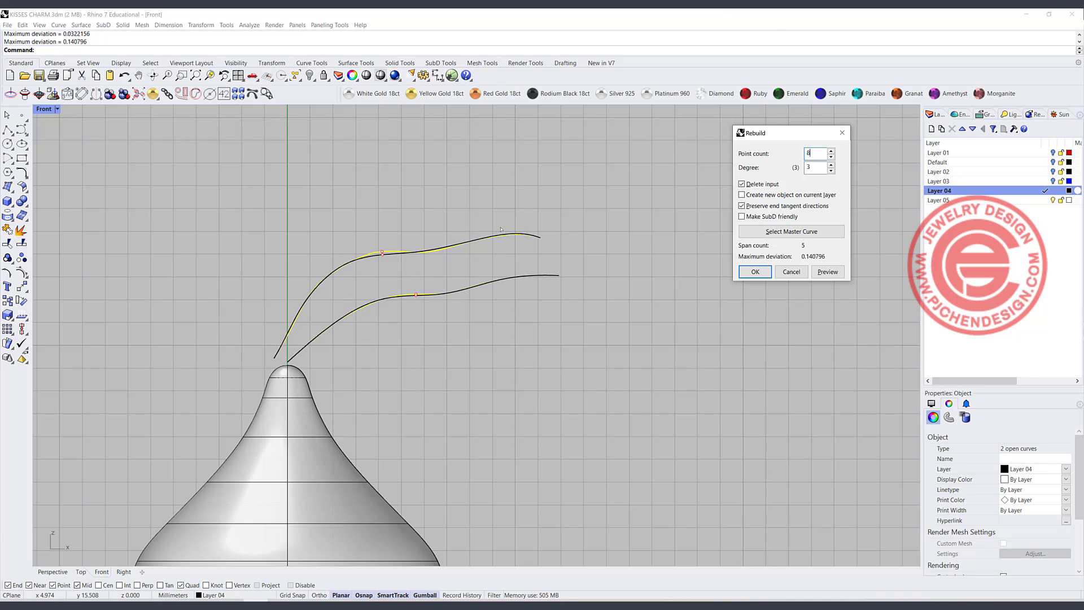
key(BackSpace)
text(12)
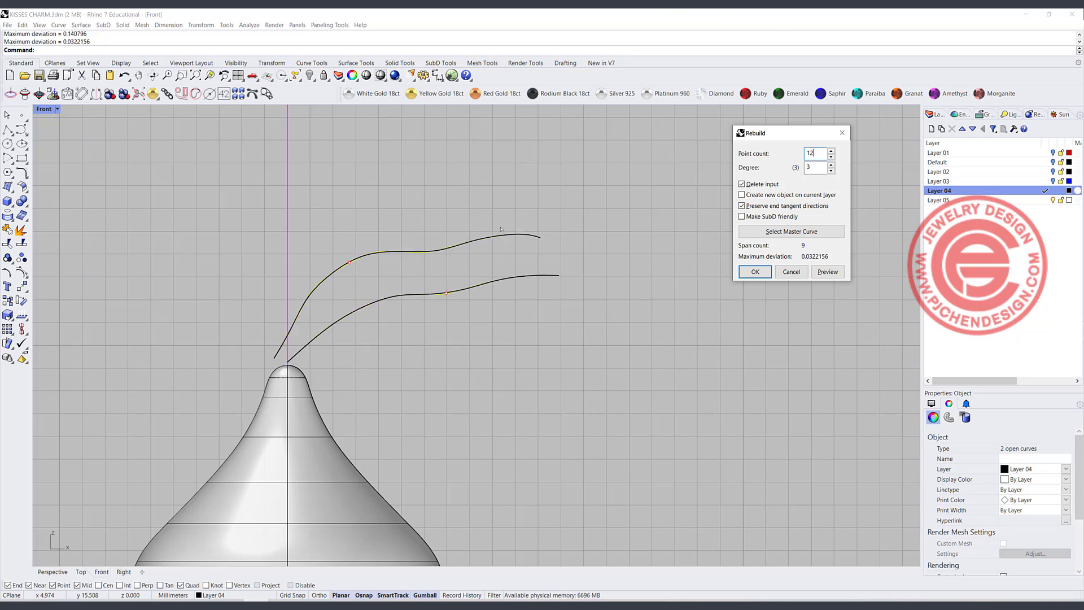
click(757, 276)
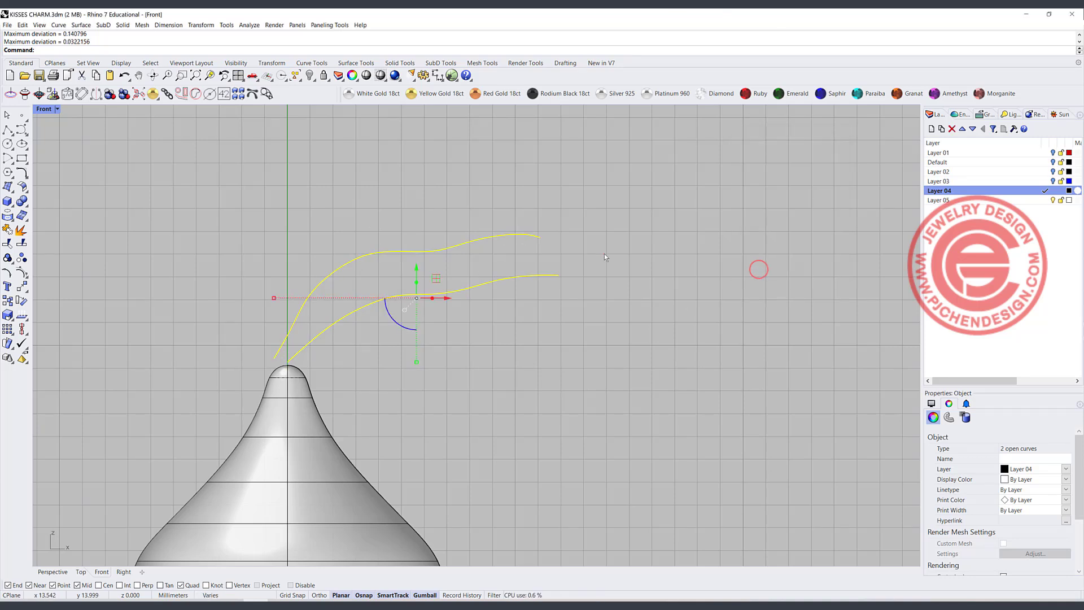
click(605, 253)
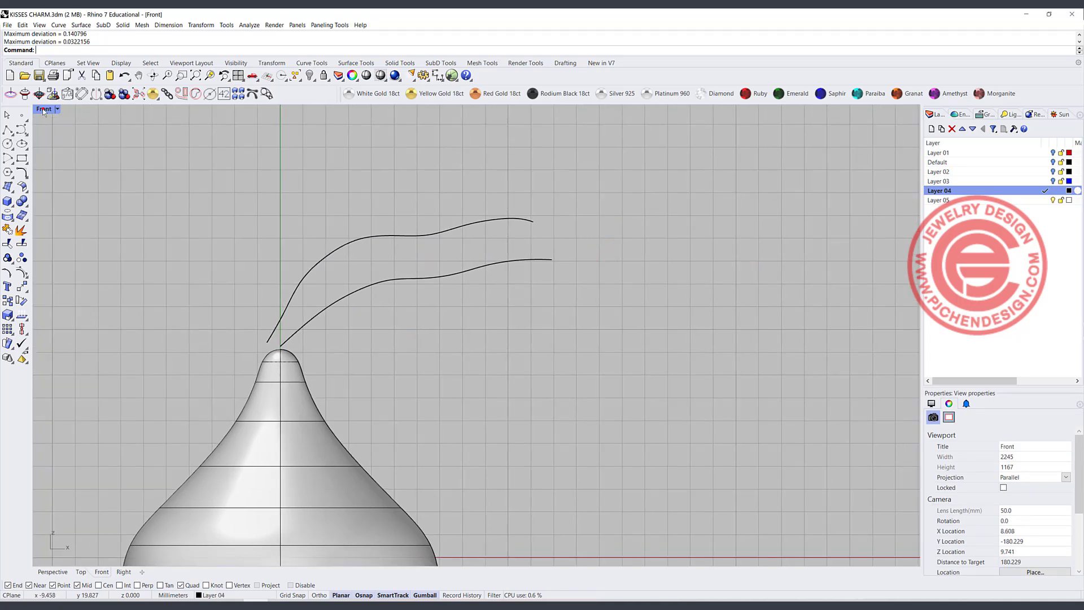
Show the control points of both flag curves and shift the six points around the first crest toward negative Y in the Top view.
double_click(43, 108)
click(242, 174)
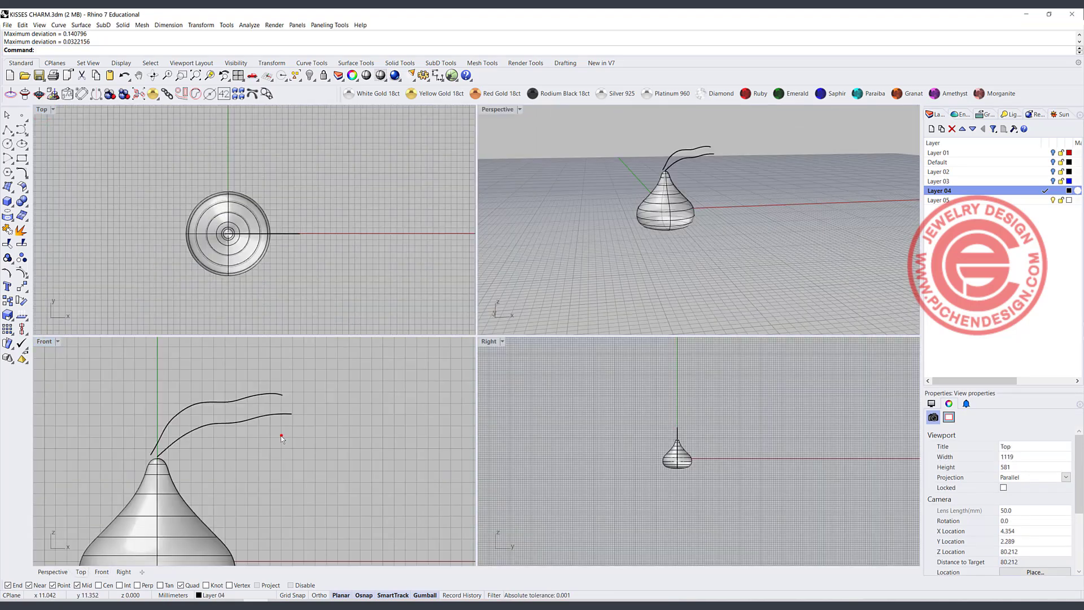
drag(281, 436, 257, 381)
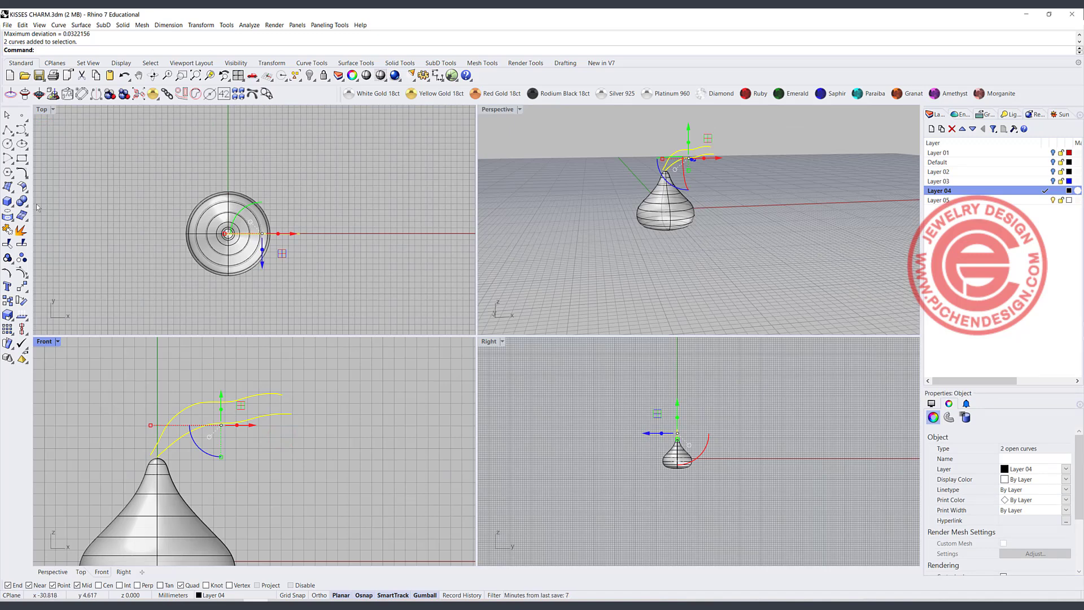
click(21, 274)
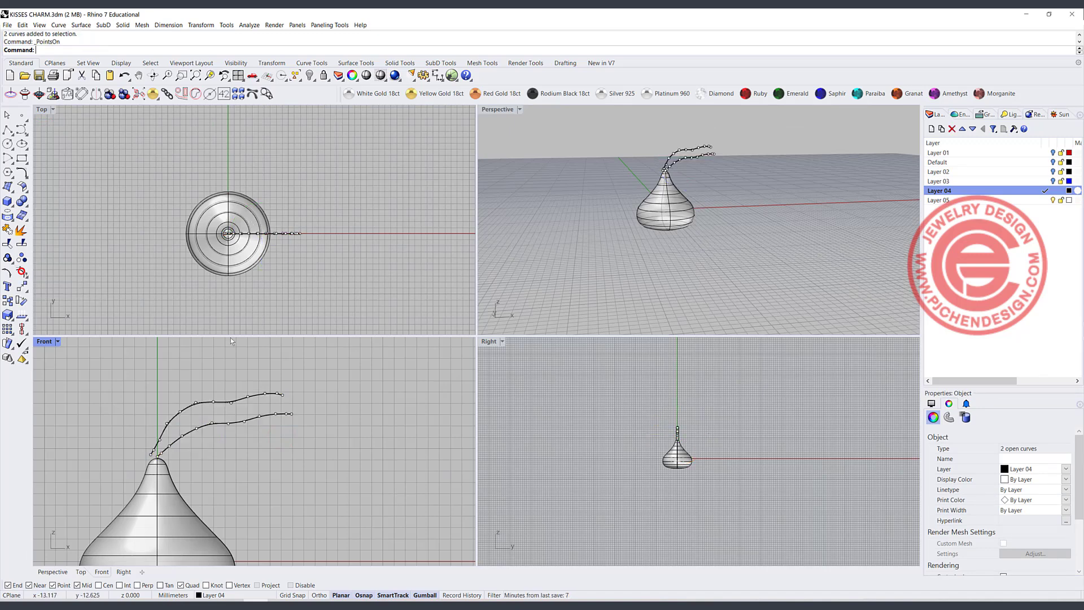
scroll(169, 397, up, 1)
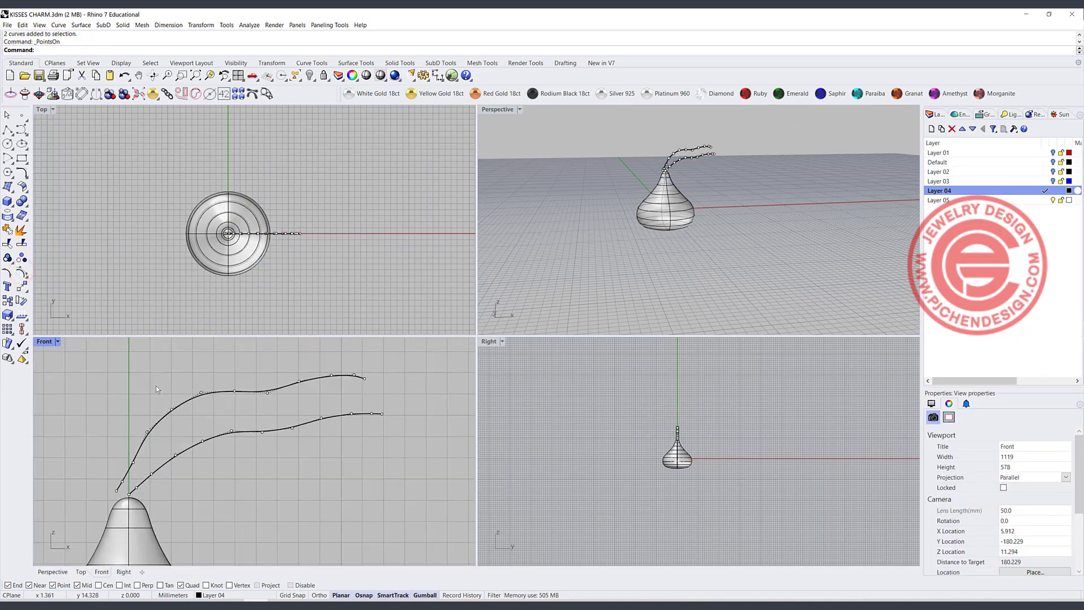
drag(150, 375, 245, 462)
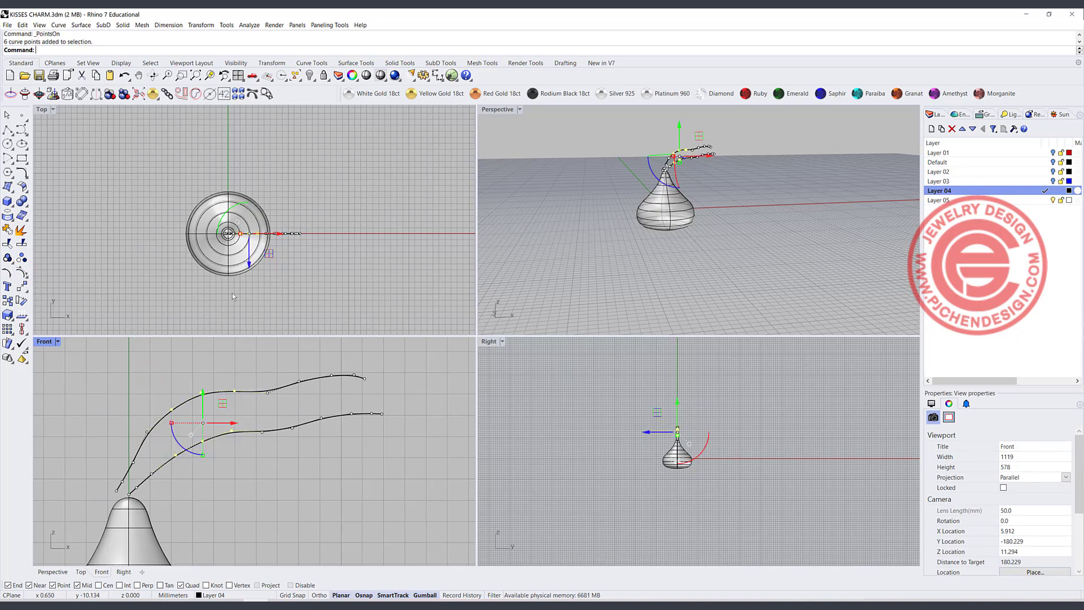
scroll(229, 254, up, 2)
drag(260, 251, 259, 258)
Rotate the seven control points at the flag's base slightly clockwise in the Top view.
drag(75, 419, 161, 513)
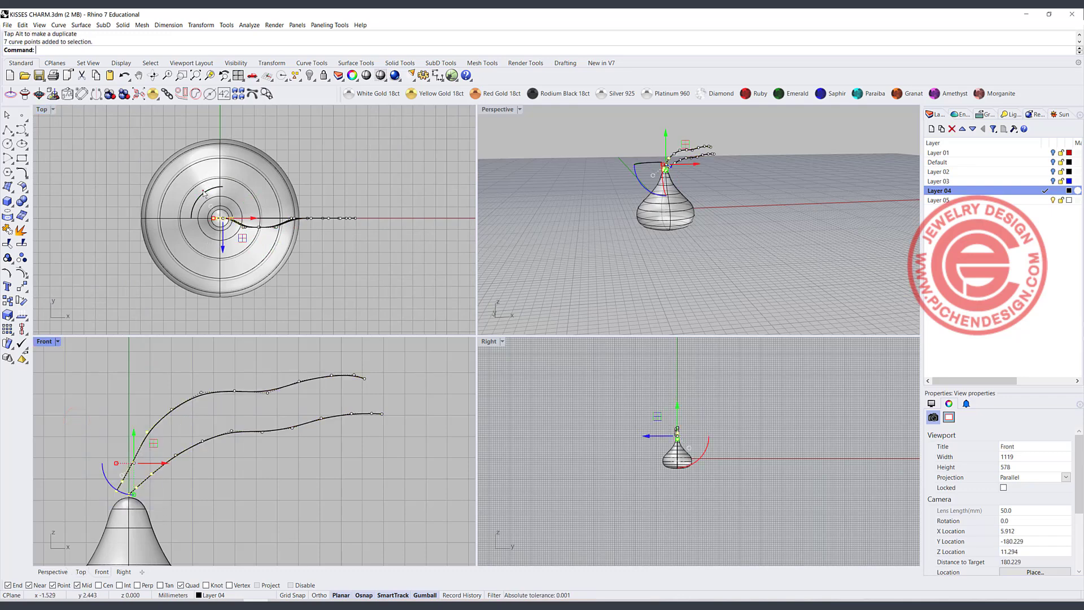
drag(205, 194, 188, 378)
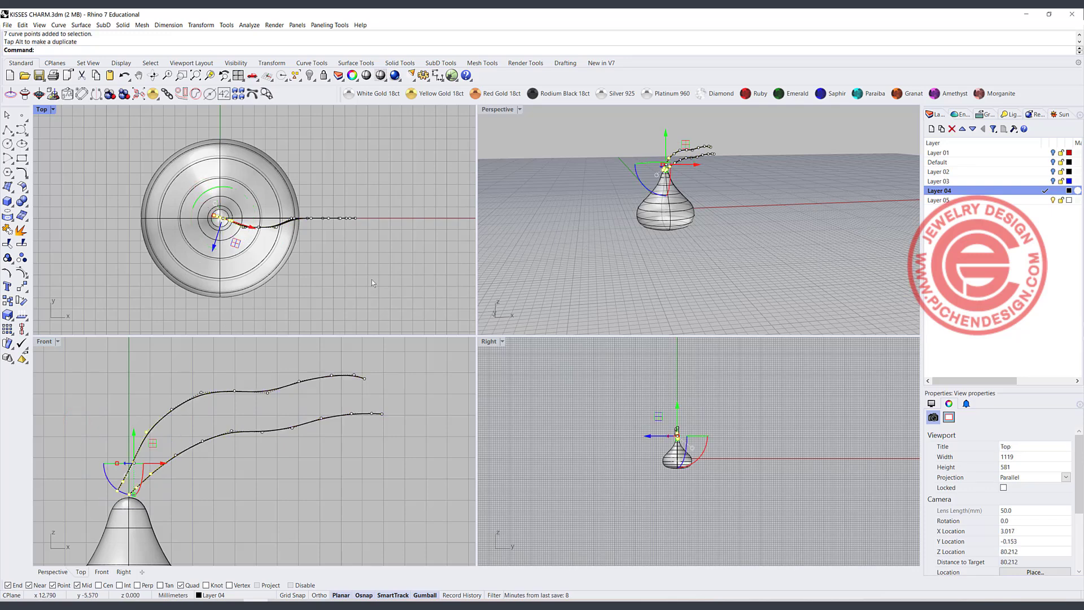
Lock the revolved body and move two control points at the flag's first bend slightly further toward negative Y.
scroll(373, 283, up, 4)
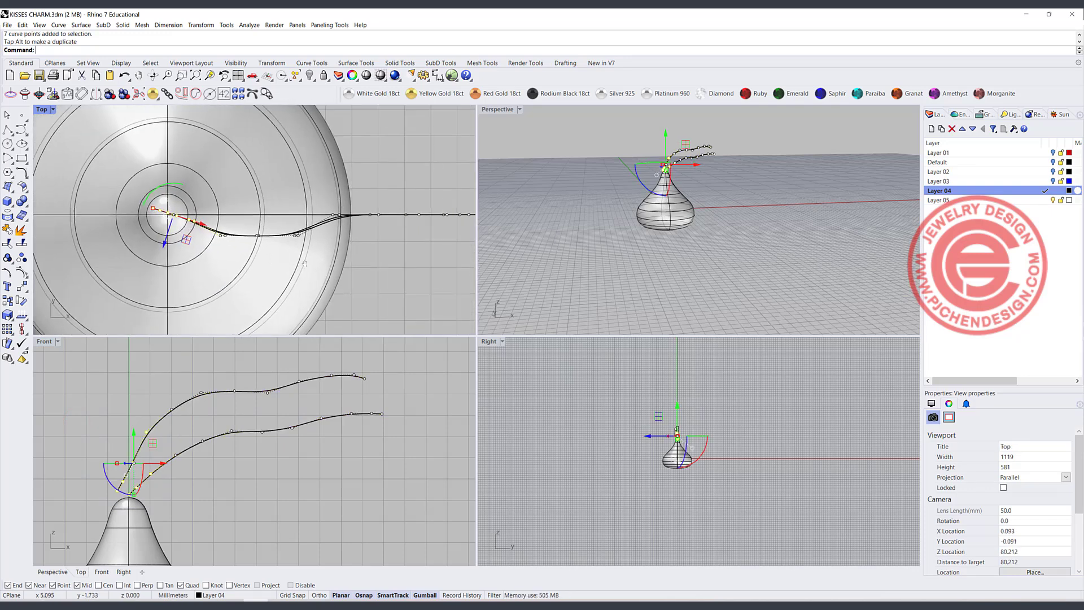
click(262, 171)
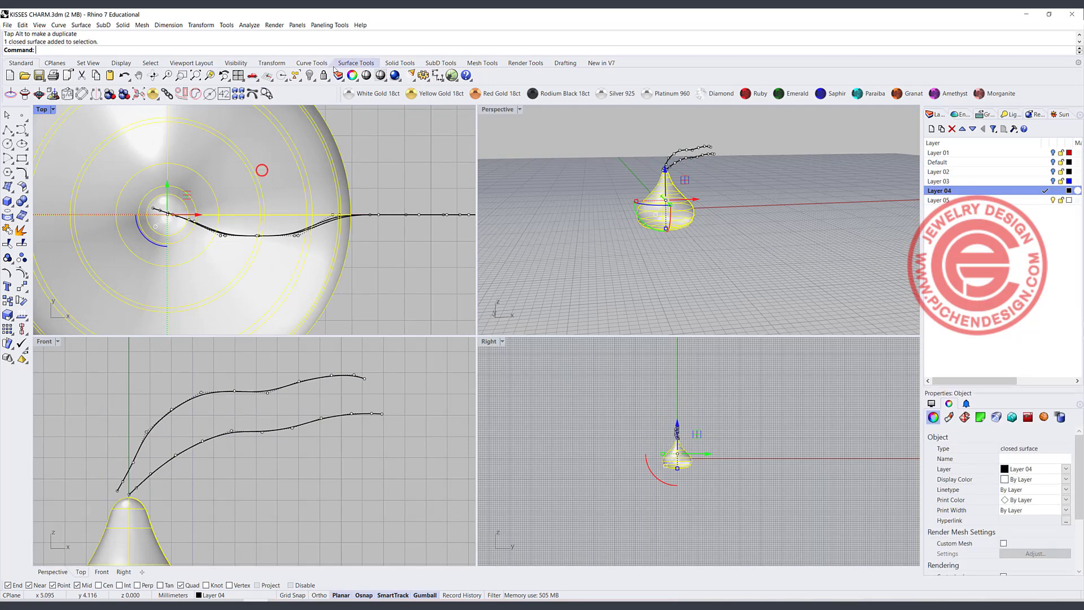
click(323, 75)
mouse_move(246, 223)
mouse_down()
mouse_move(271, 249)
mouse_move(257, 215)
mouse_up()
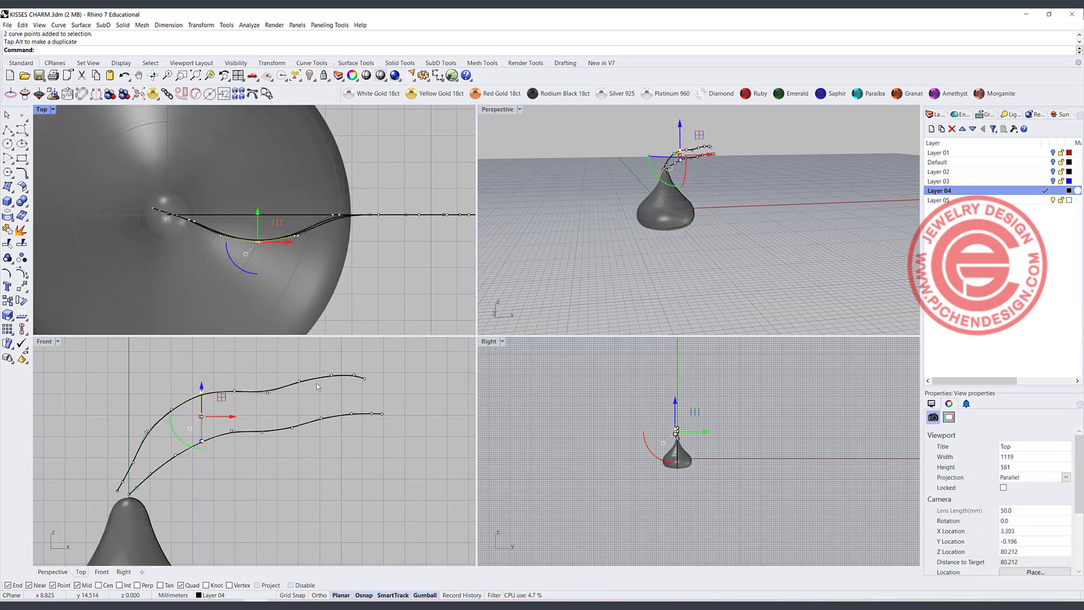
Extend the flag's wave in the Top view by moving two mid-length points toward positive Y and the four following points toward negative Y.
drag(257, 377, 284, 428)
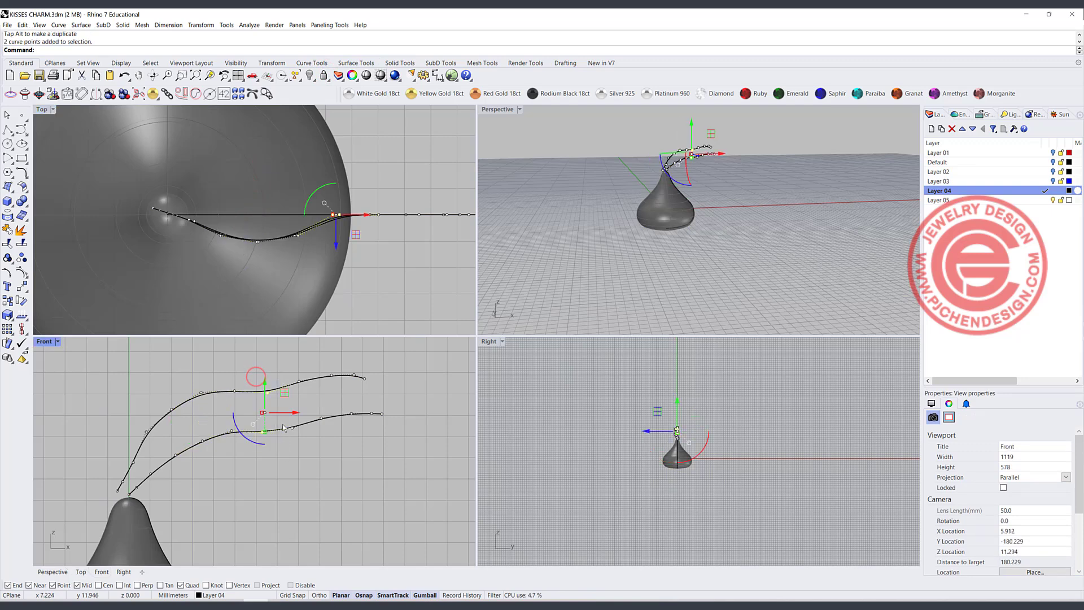
drag(336, 246, 339, 235)
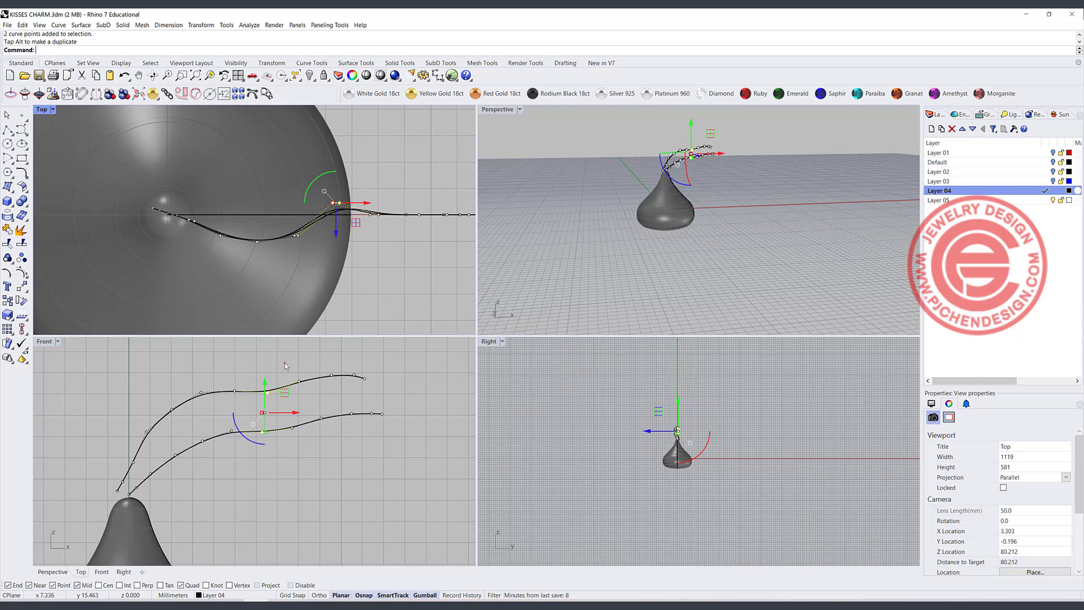
drag(285, 366, 337, 449)
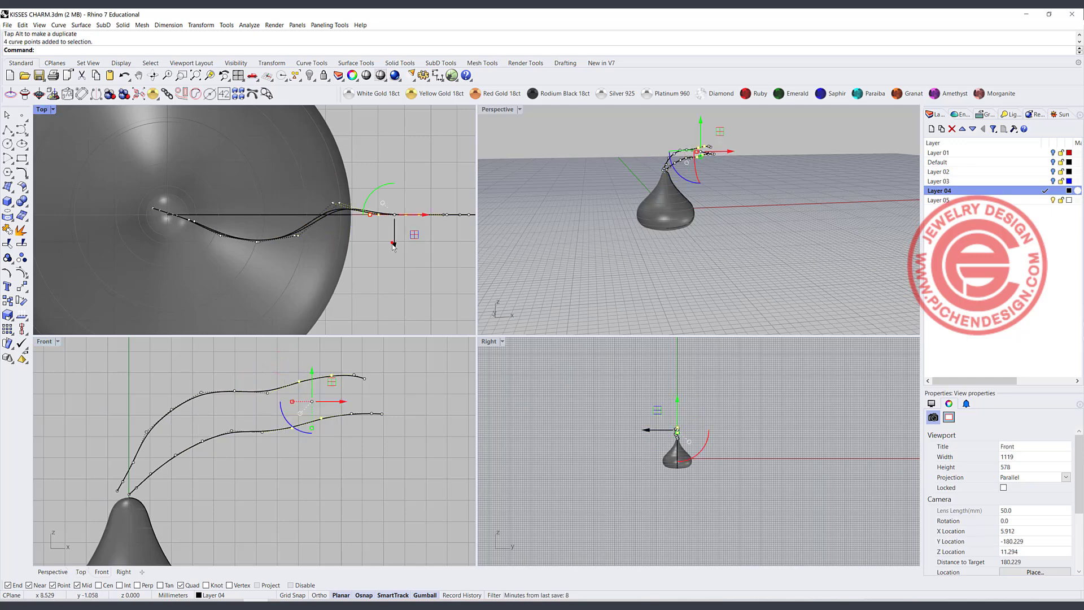
drag(394, 246, 395, 253)
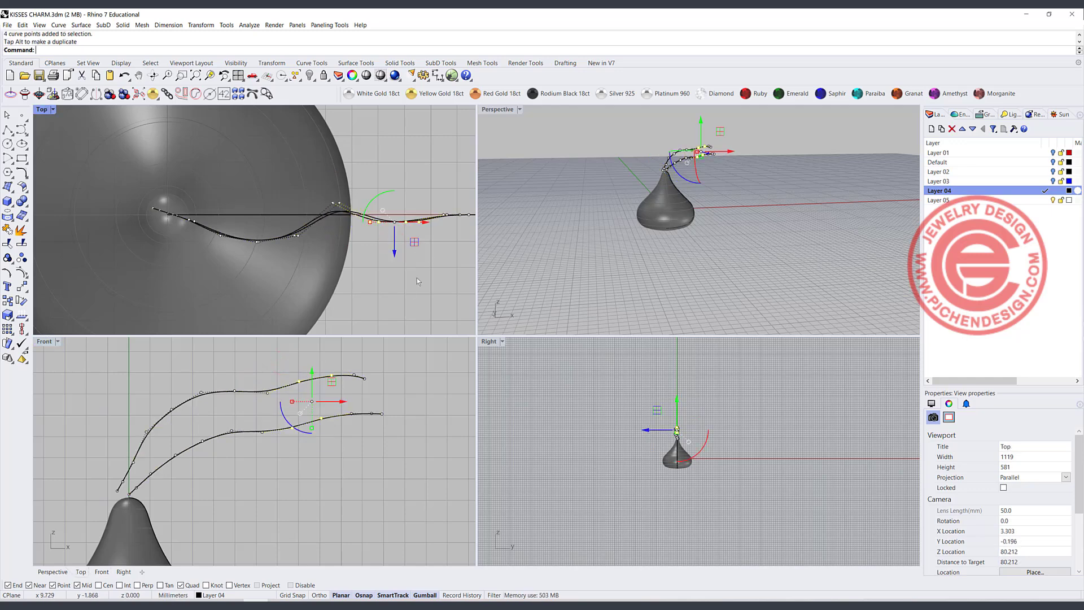
Rotate the five control points at the flag's far end counterclockwise in the Top view and turn the control points off.
drag(338, 356, 406, 435)
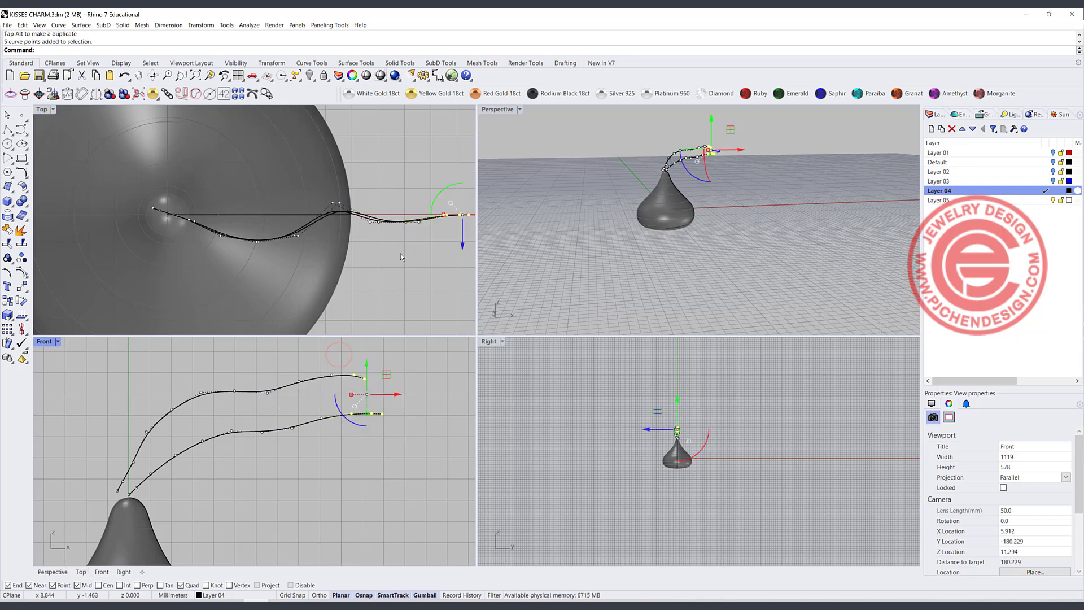
right_drag(455, 253, 354, 260)
drag(341, 201, 384, 232)
click(429, 281)
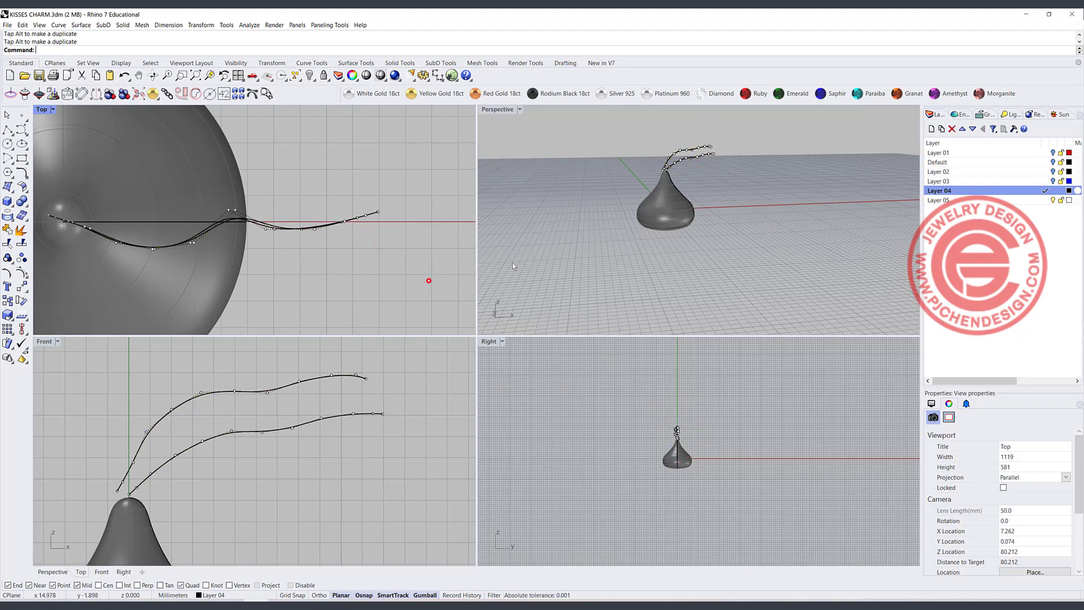
right_drag(706, 187, 633, 245)
scroll(685, 225, up, 10)
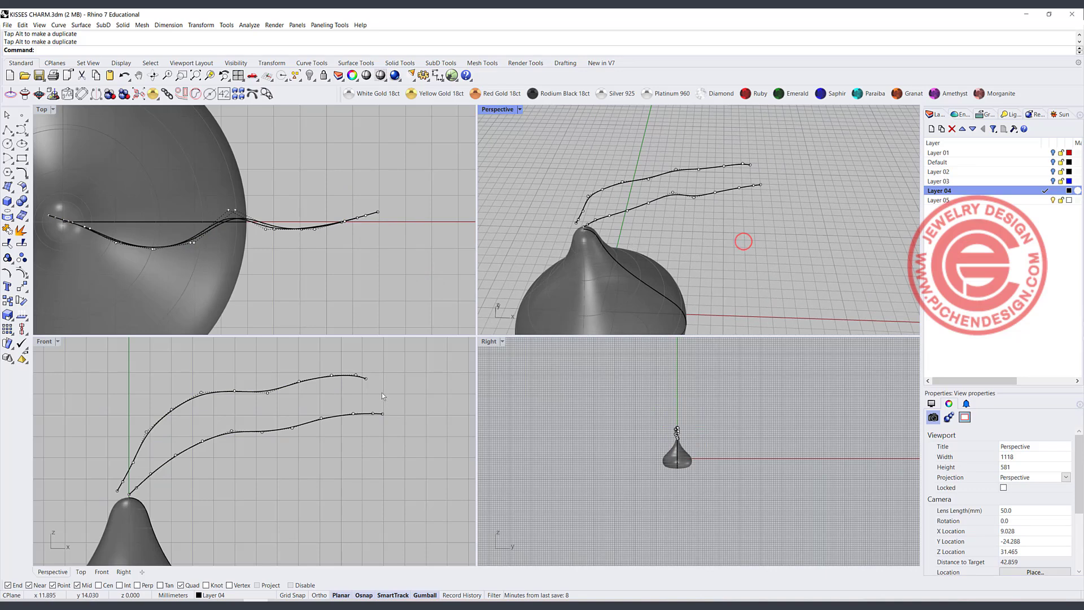
key(Escape)
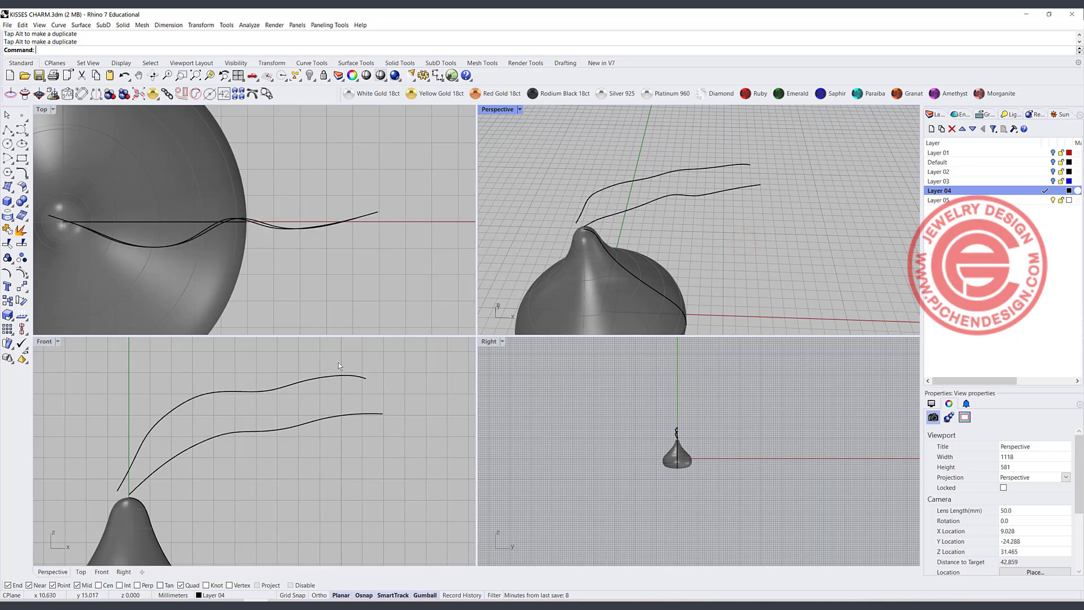
Close the flag's far end with a control point curve joining the endpoints of the upper and lower edges.
click(9, 131)
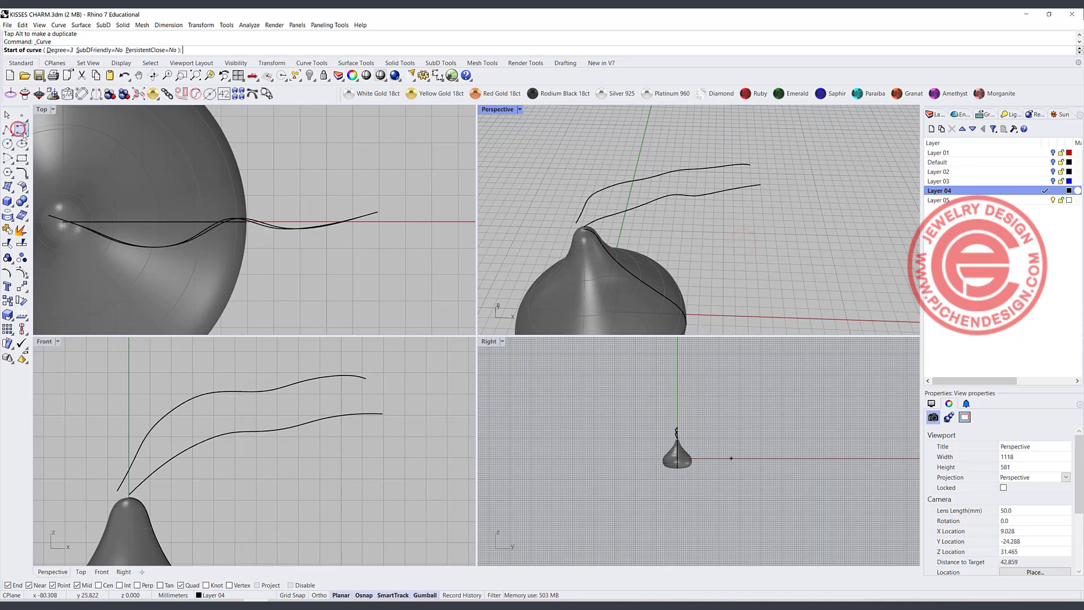
click(366, 379)
click(377, 395)
click(382, 413)
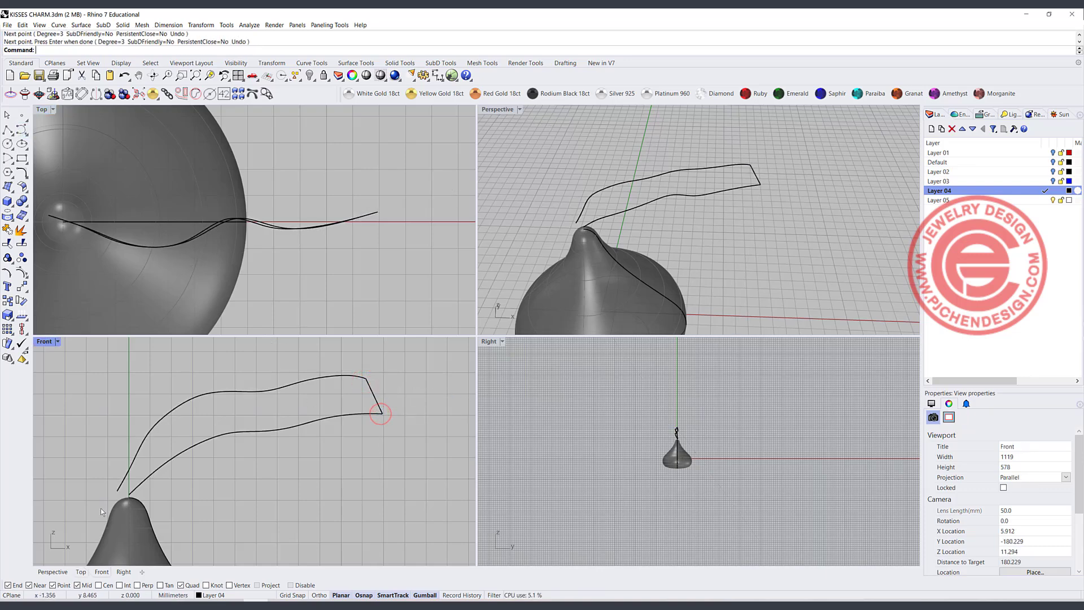
key(Return)
Draw a second closing curve at the flag's base between the two edge endpoints above the body's tip.
key(Return)
click(129, 494)
click(118, 491)
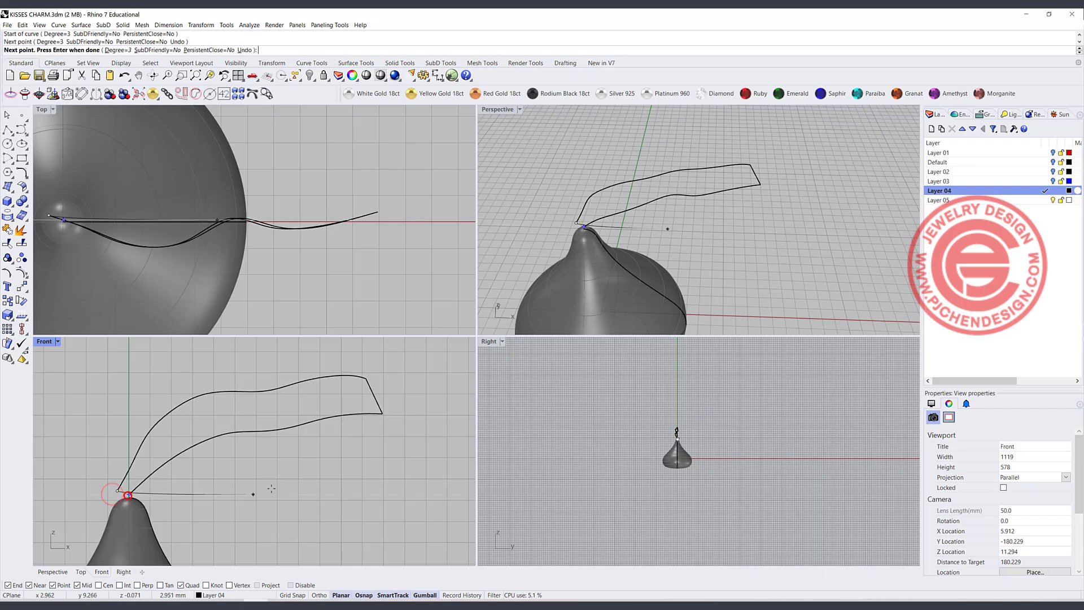
key(Return)
Rebuild the closing curve at the flag's far end with 4 points and degree 3.
click(378, 401)
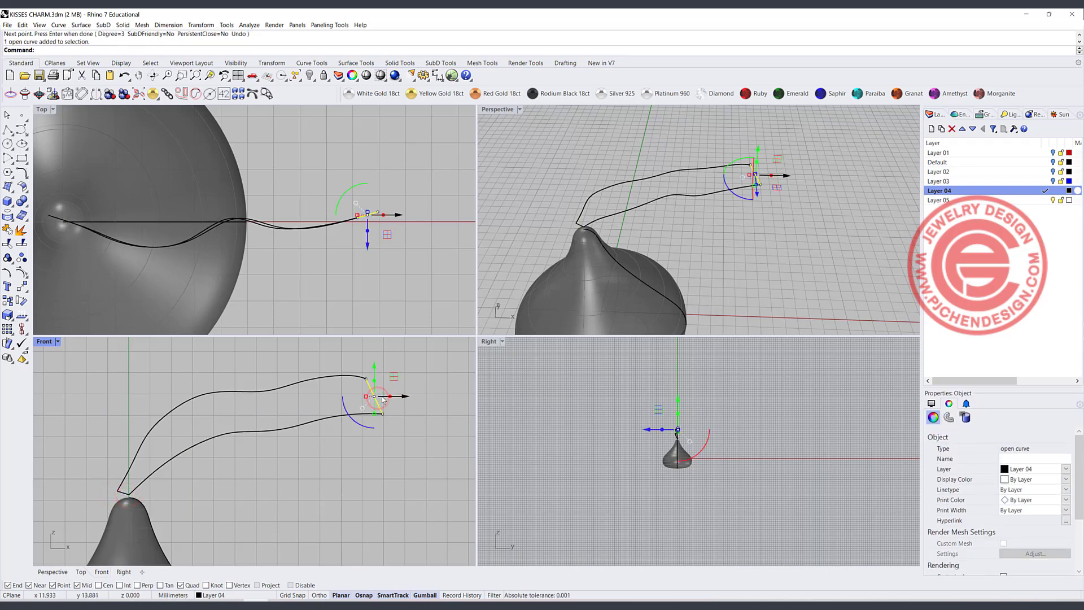
key(Return)
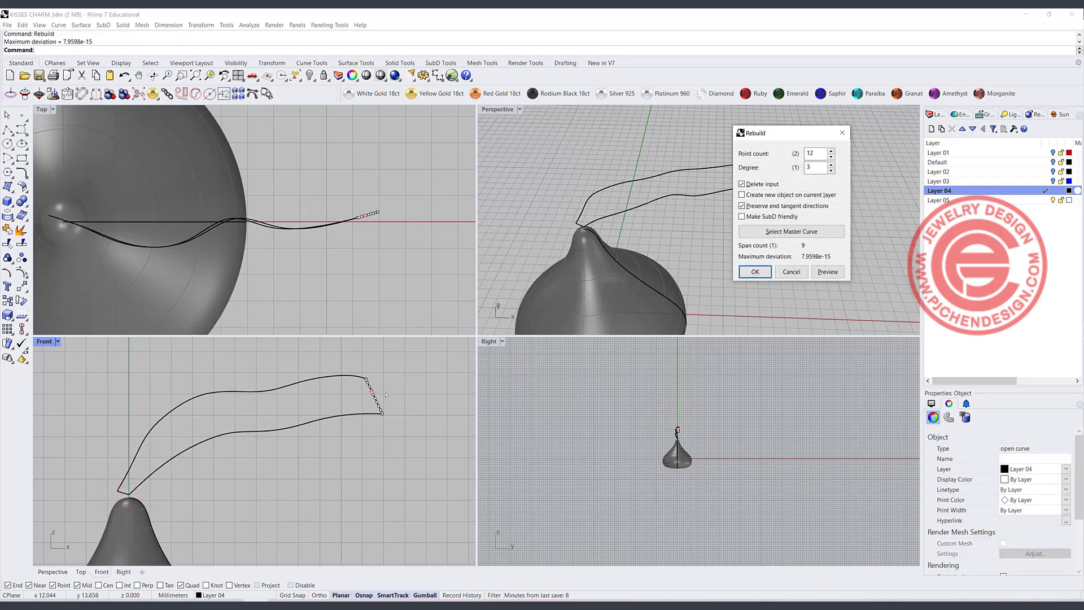
mouse_move(793, 138)
mouse_down()
mouse_move(389, 164)
mouse_move(371, 209)
mouse_up()
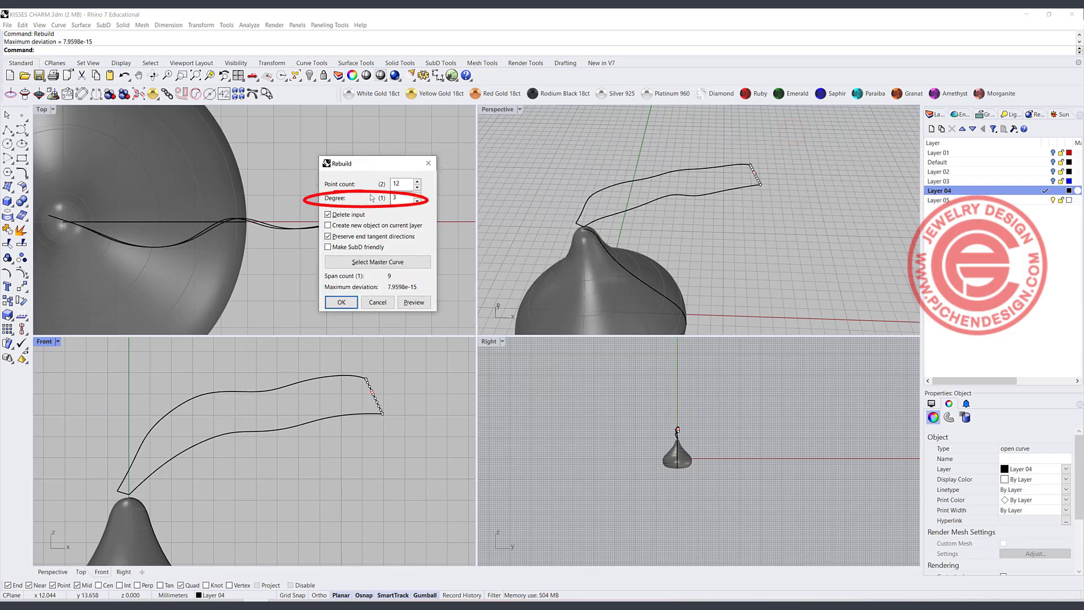
double_click(401, 184)
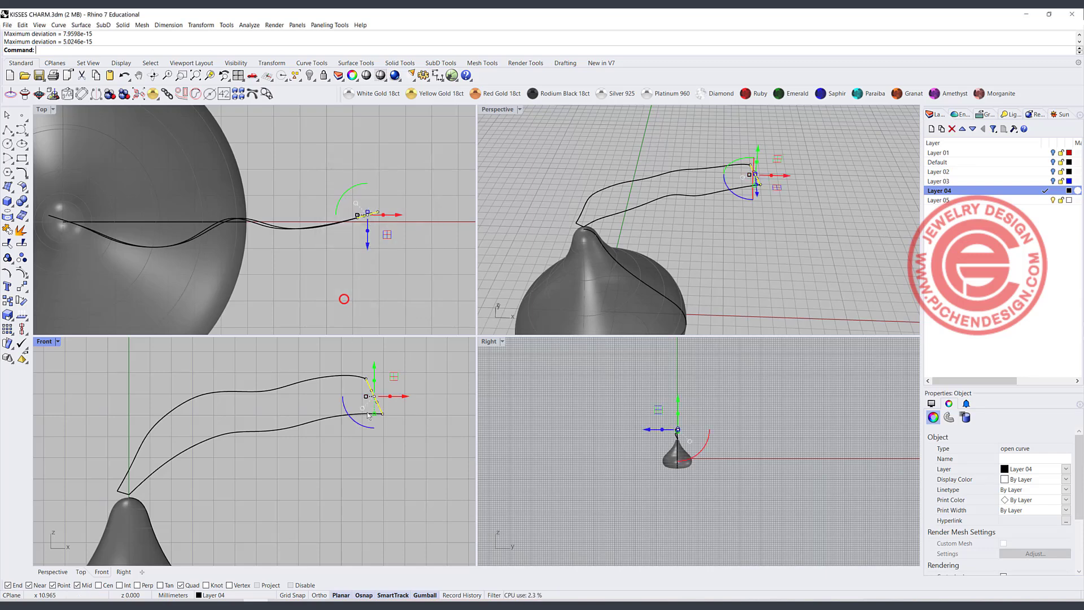
Rebuild the short closing curve at the flag's base with 4 points and degree 3.
click(123, 494)
right_click(250, 508)
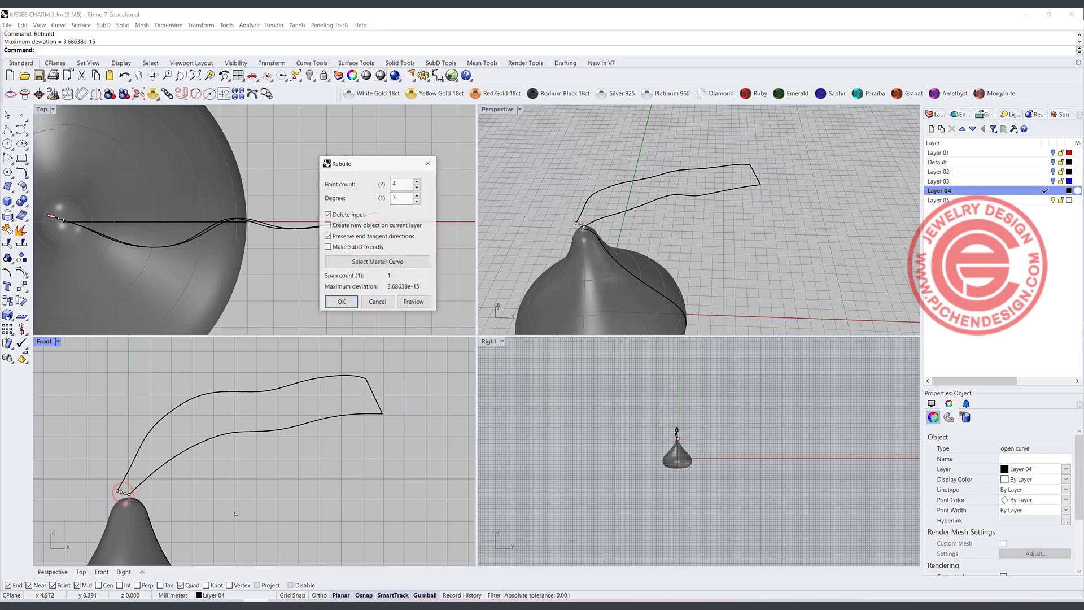
click(341, 302)
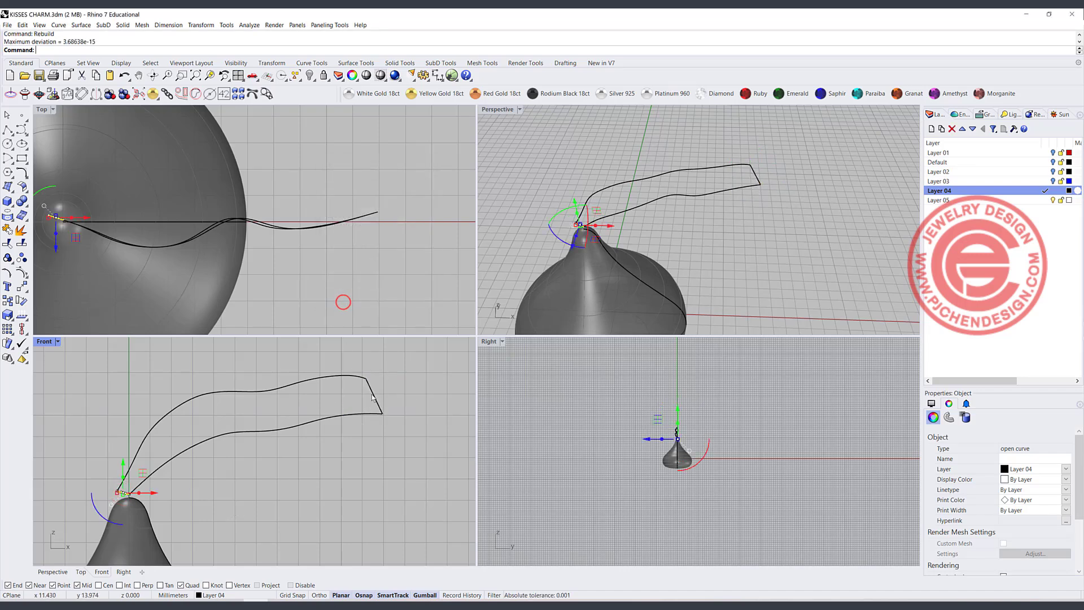
Bow the closing curve at the flag's far end sideways by moving its two middle control points in the Top view.
click(373, 396)
scroll(336, 389, up, 8)
drag(339, 364, 410, 416)
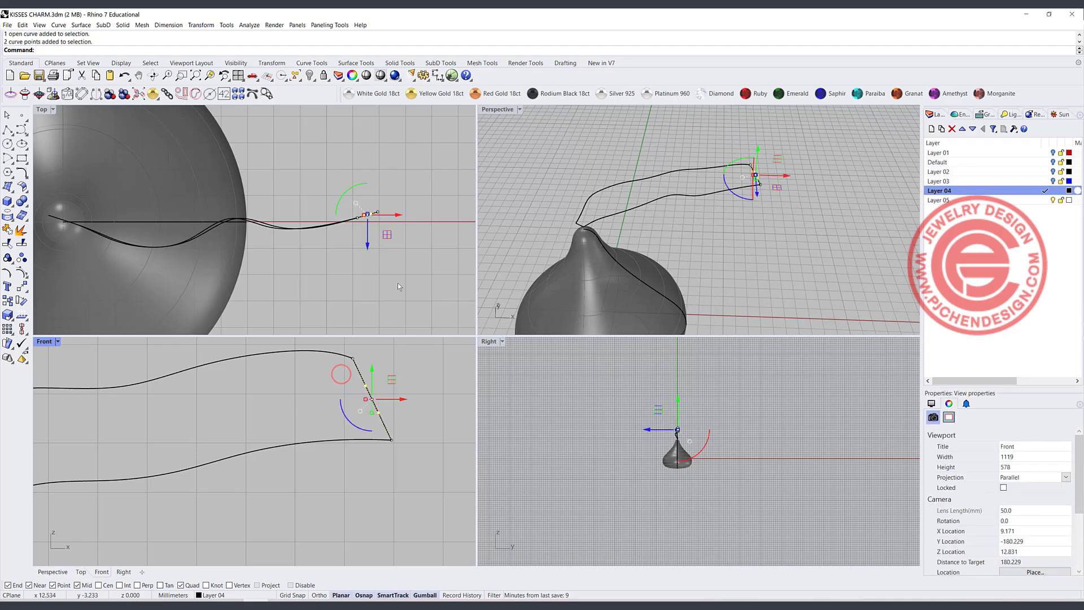
scroll(364, 221, up, 5)
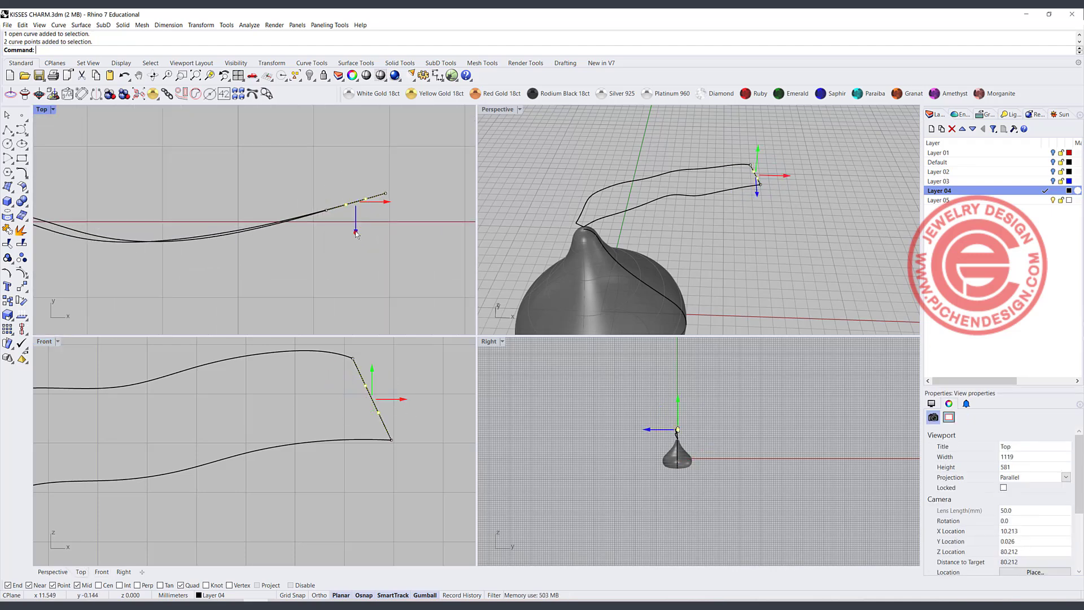
drag(362, 229, 355, 239)
click(253, 389)
scroll(137, 445, down, 4)
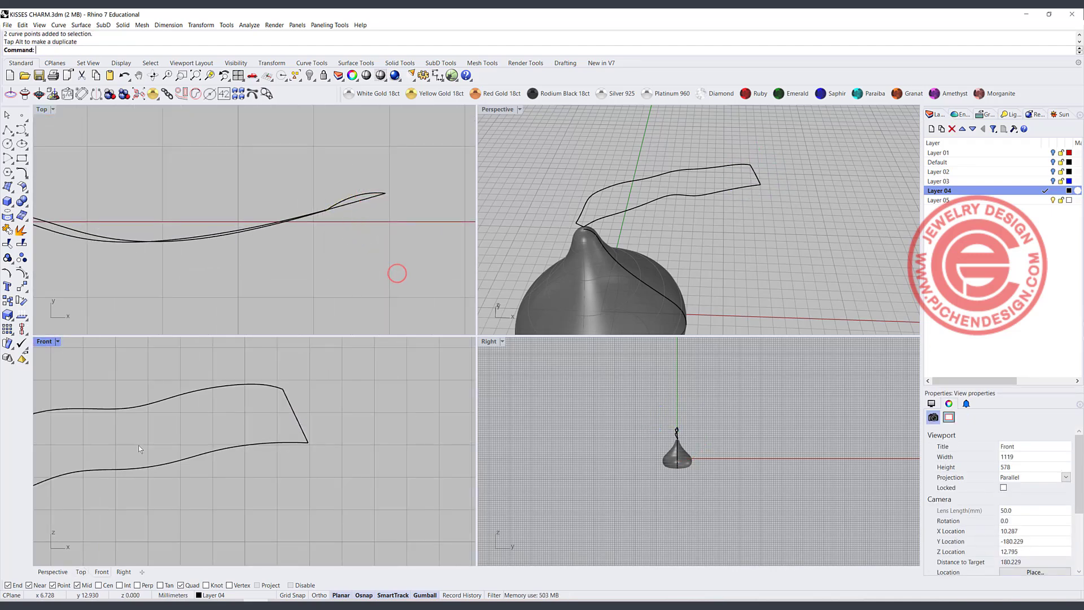
right_drag(138, 445, 388, 397)
scroll(148, 500, up, 7)
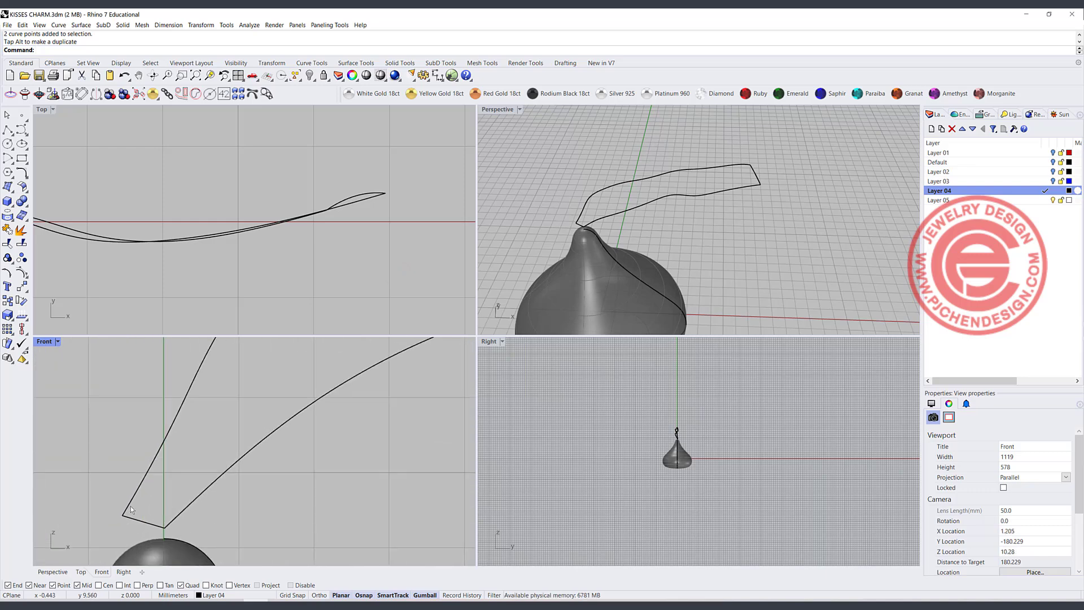
click(150, 524)
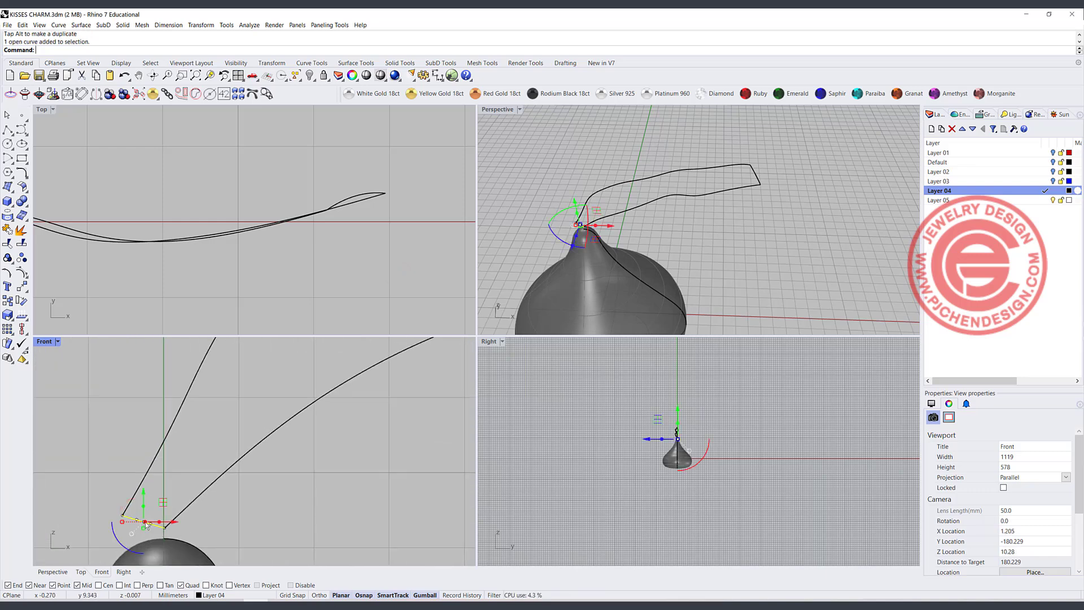
drag(129, 510, 157, 532)
scroll(90, 291, up, 5)
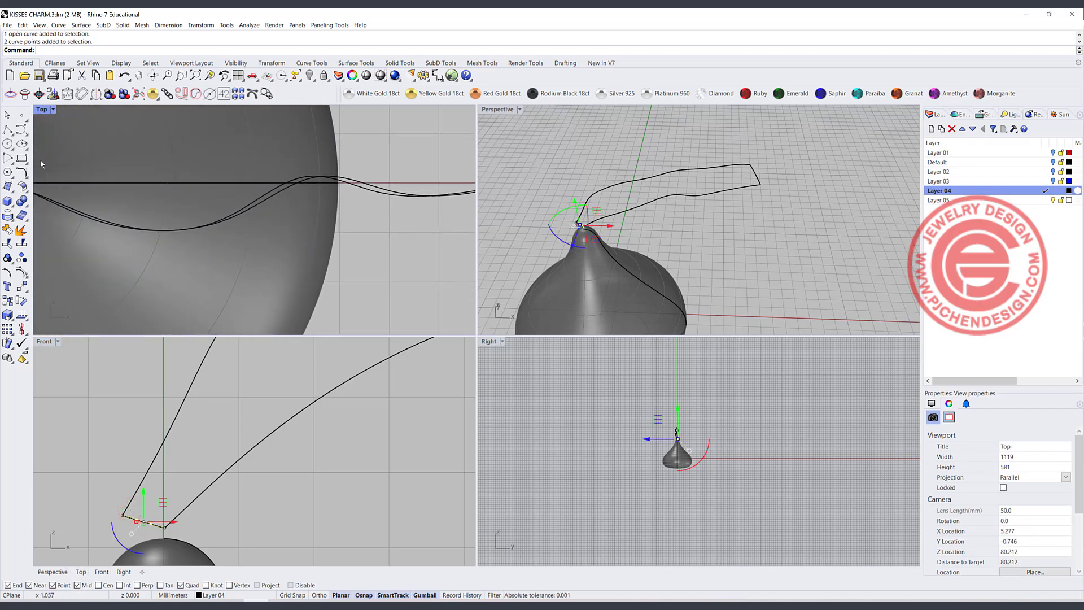
click(734, 249)
Create the flag surface with Sweep 2 Rails, using the two long edges as rails and both closing curves as unchanged cross sections with maintained height.
double_click(504, 107)
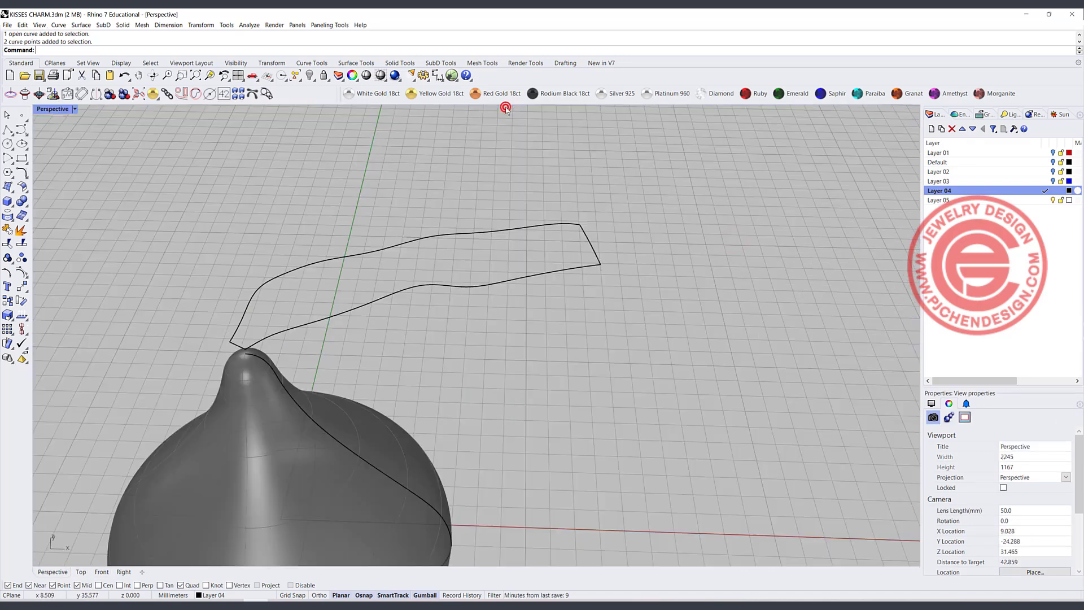
scroll(442, 338, down, 2)
right_drag(442, 338, 403, 313)
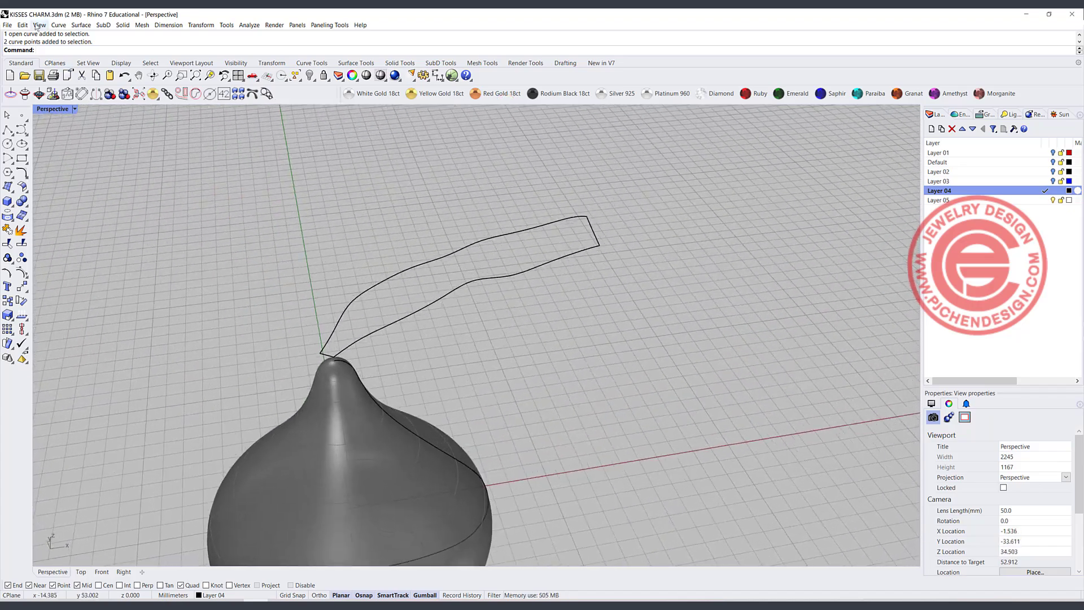
click(80, 24)
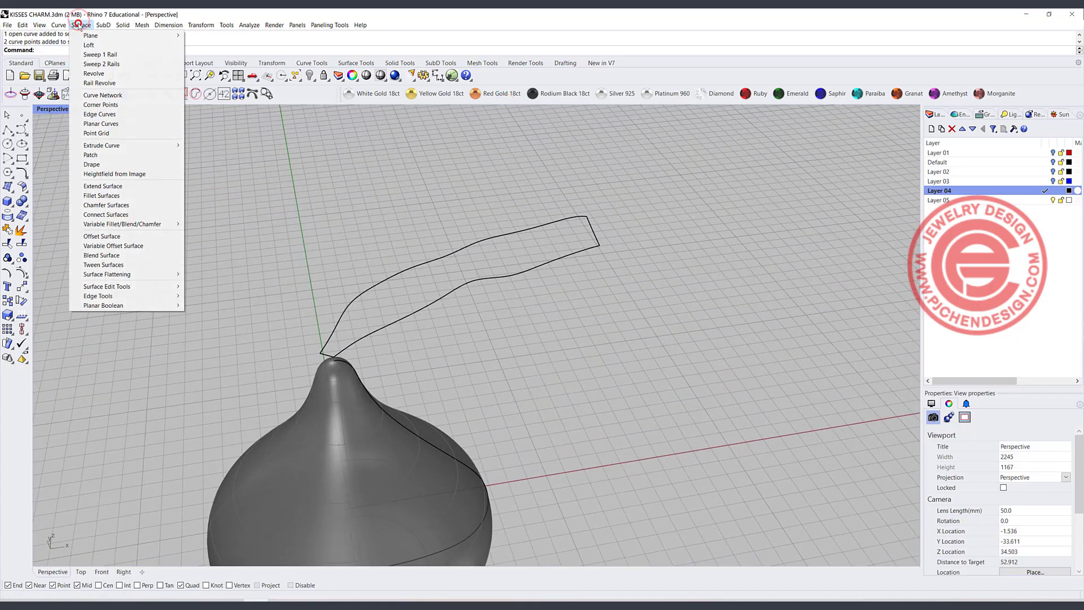
click(116, 62)
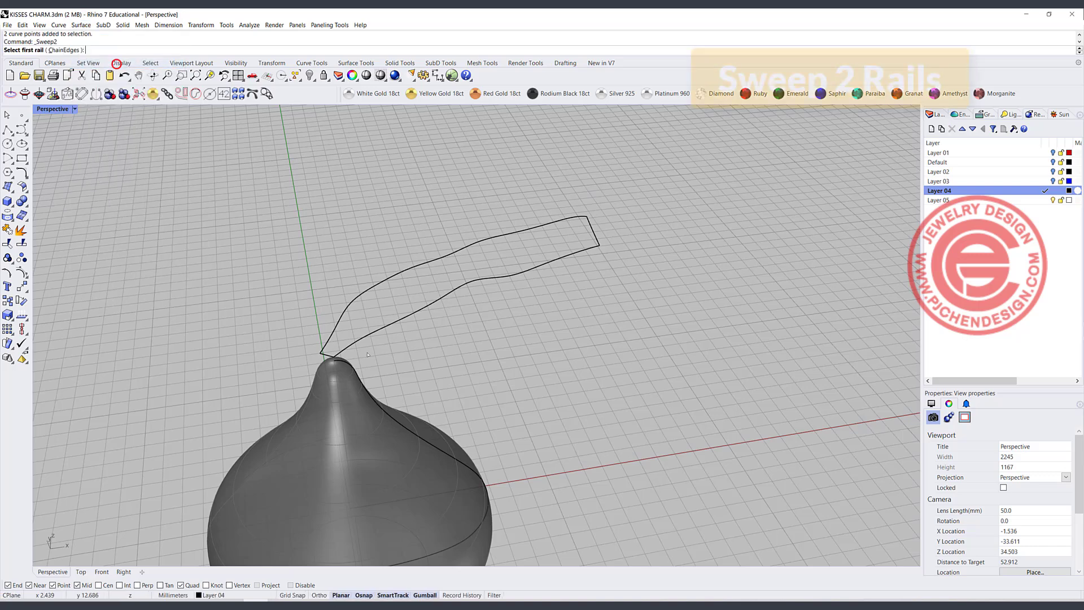
click(333, 332)
click(339, 347)
click(327, 354)
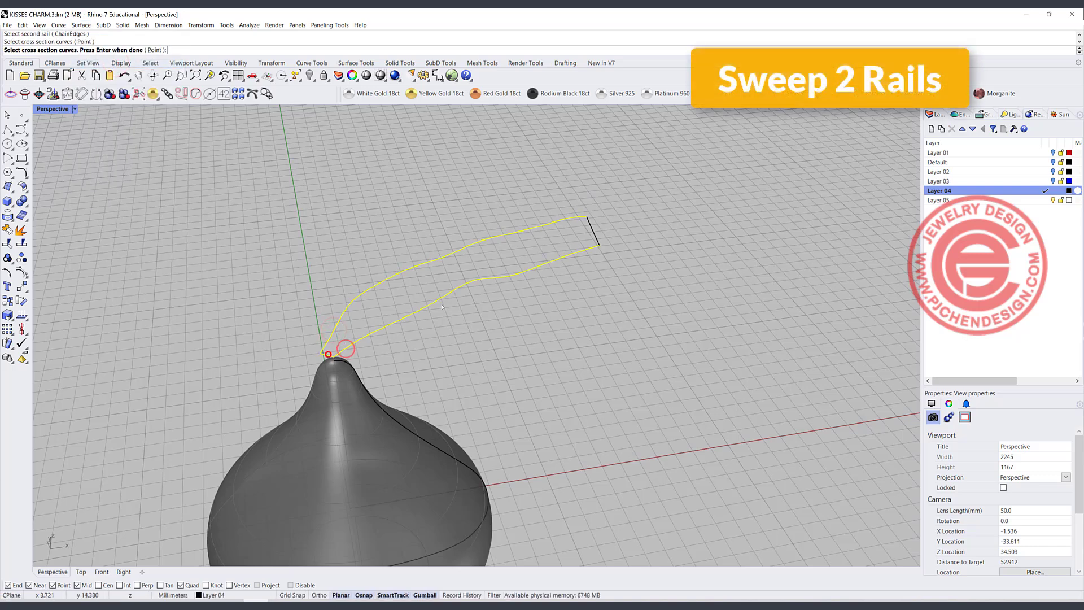
click(595, 232)
key(Return)
right_drag(596, 234, 536, 307)
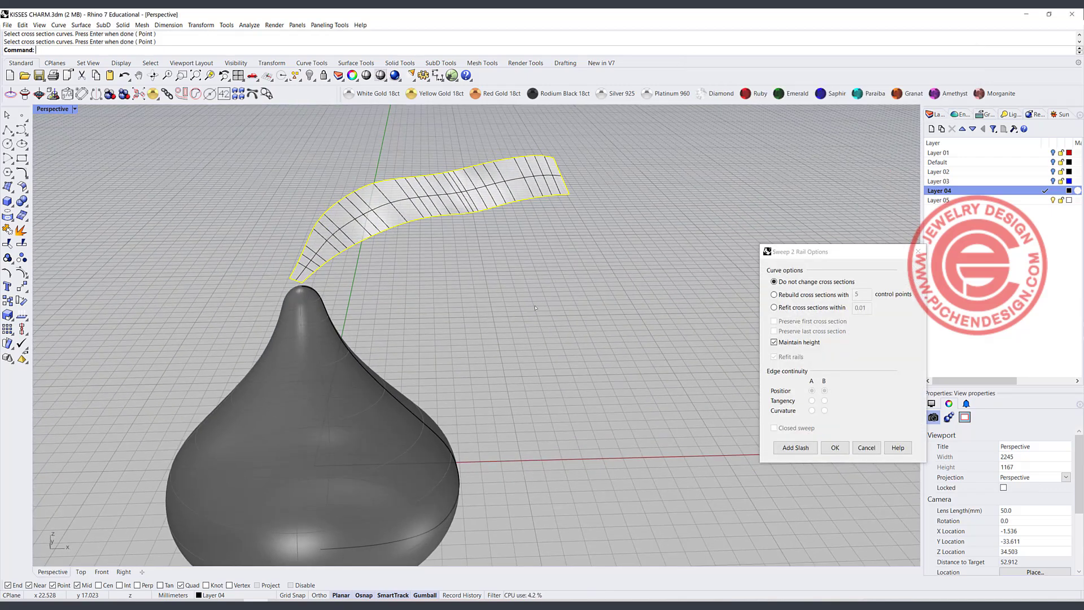
click(835, 448)
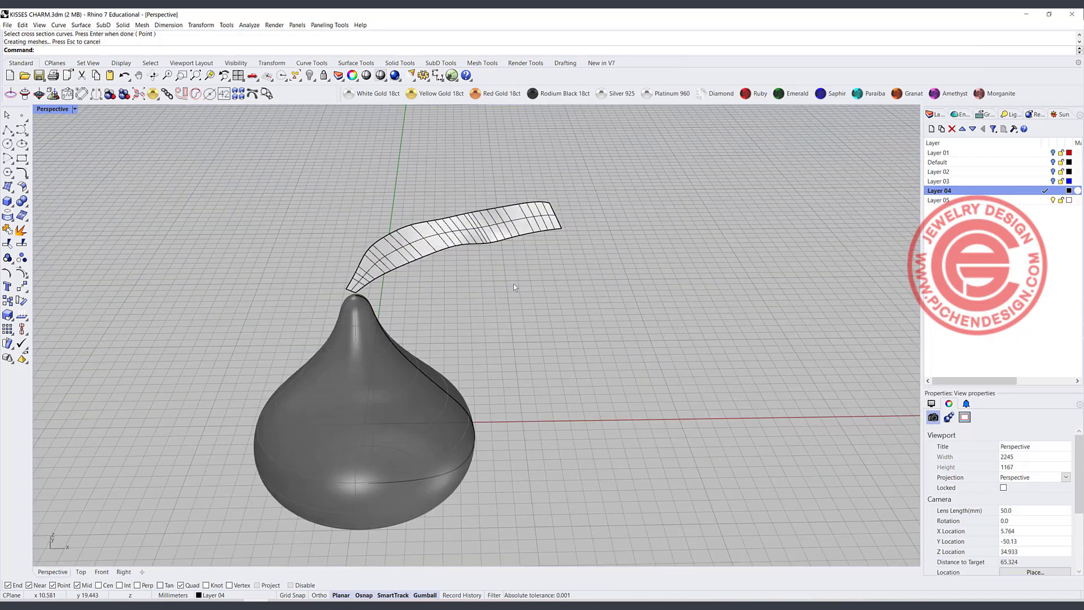
Place the solid text object KISSES in Arial Black, 3 mm high and 1 mm thick, above the flag in the Front view.
double_click(45, 110)
click(331, 442)
scroll(246, 445, down, 5)
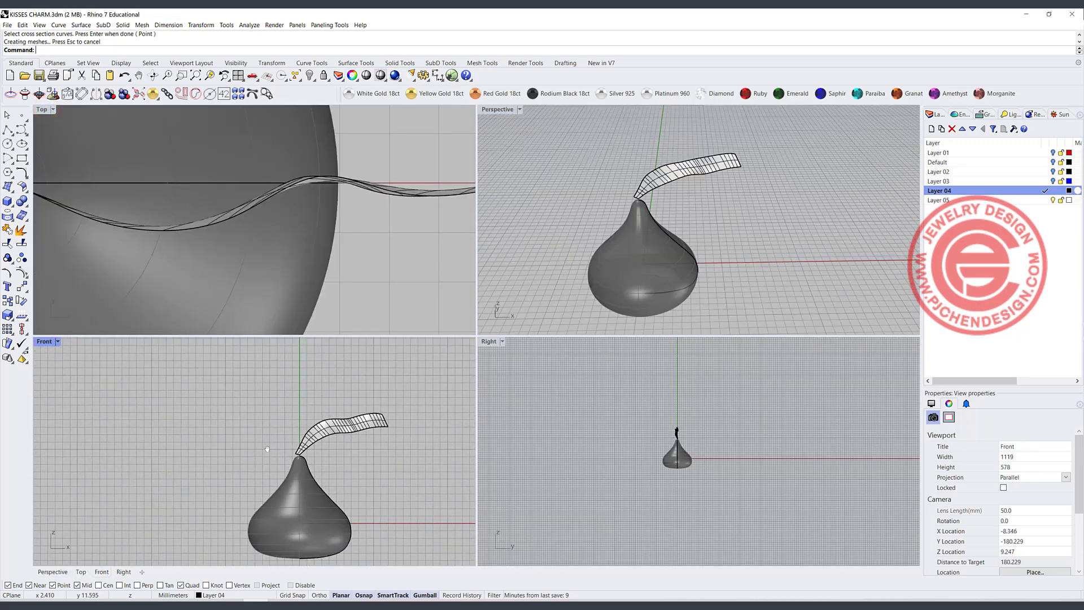
right_drag(270, 398, 261, 395)
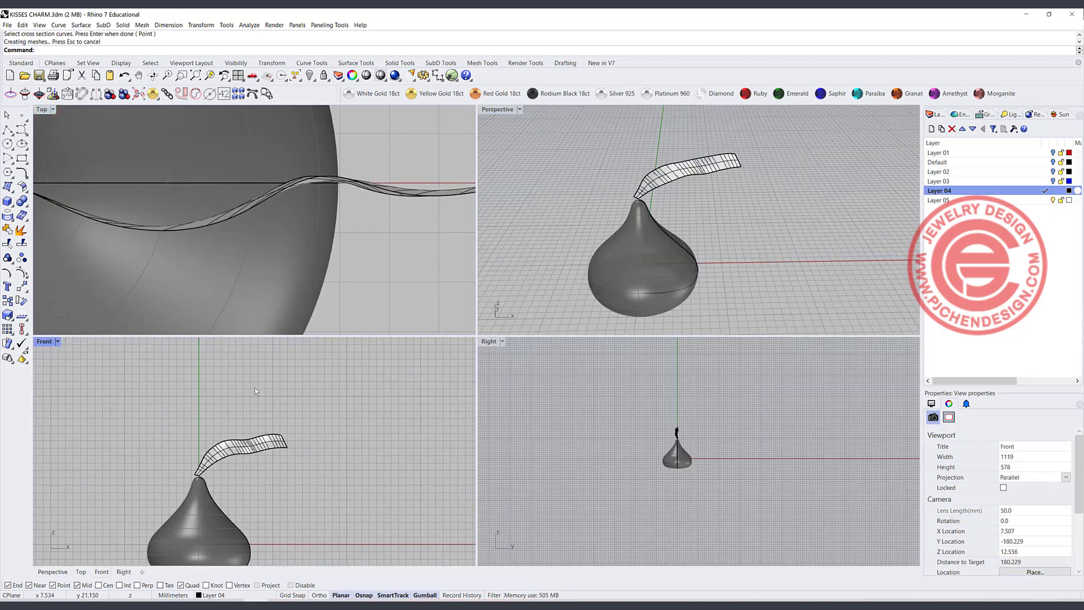
click(8, 286)
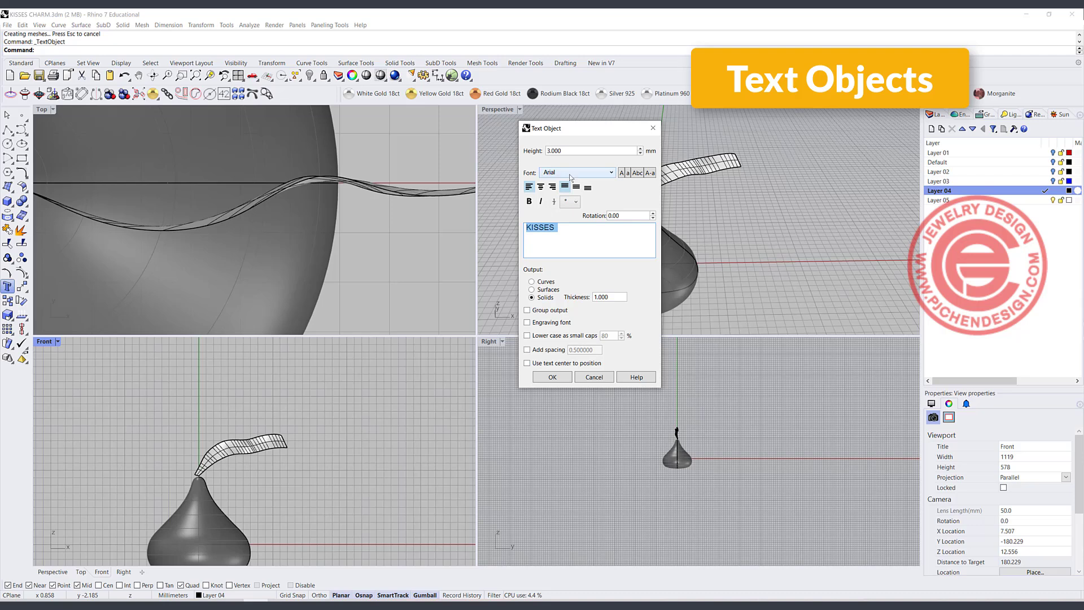
click(529, 201)
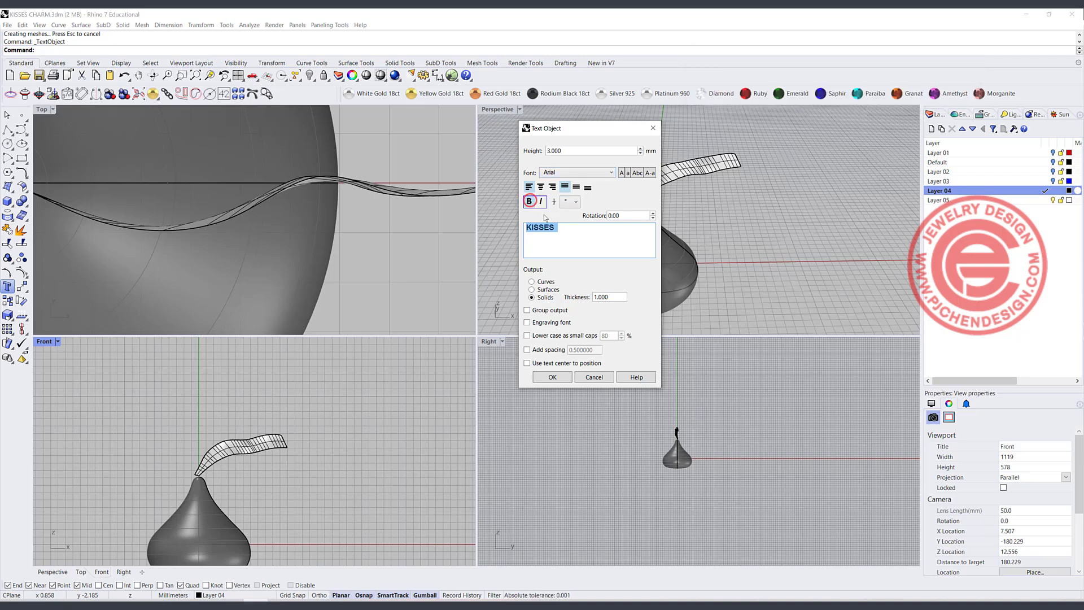
click(611, 173)
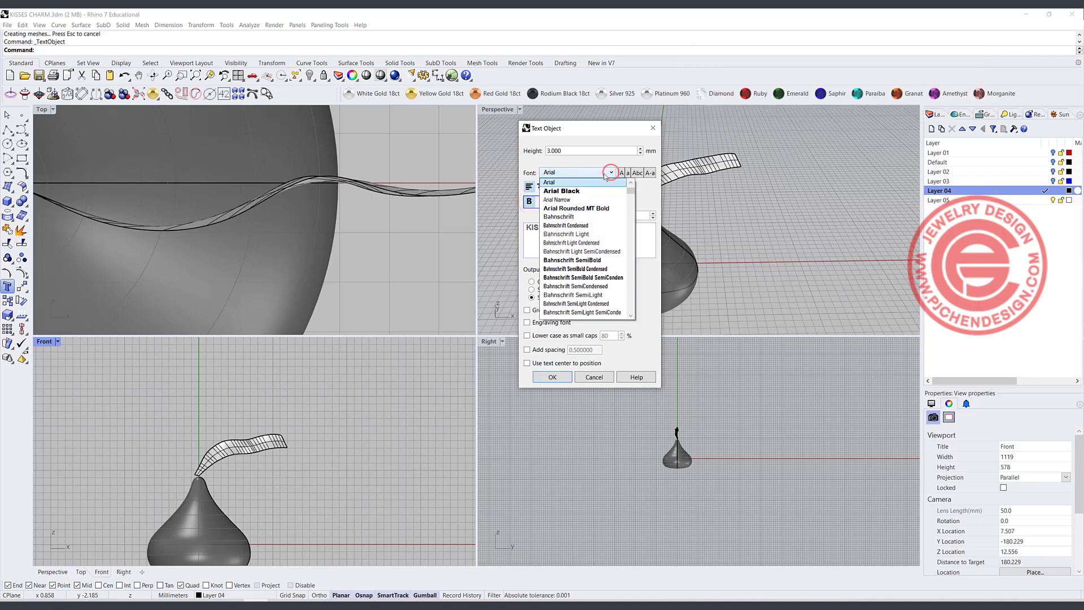
click(580, 189)
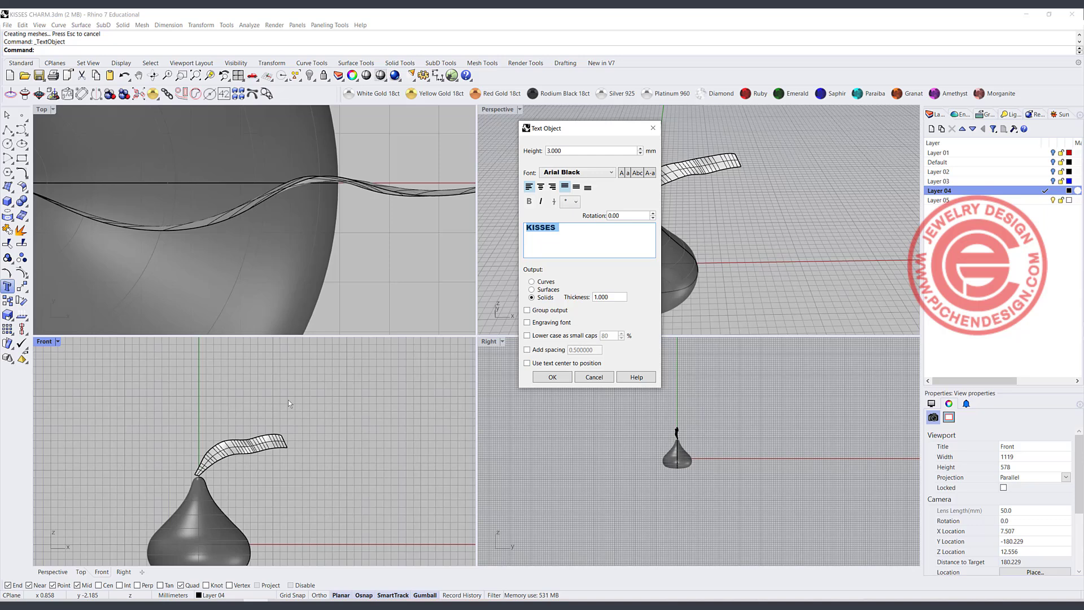
click(541, 376)
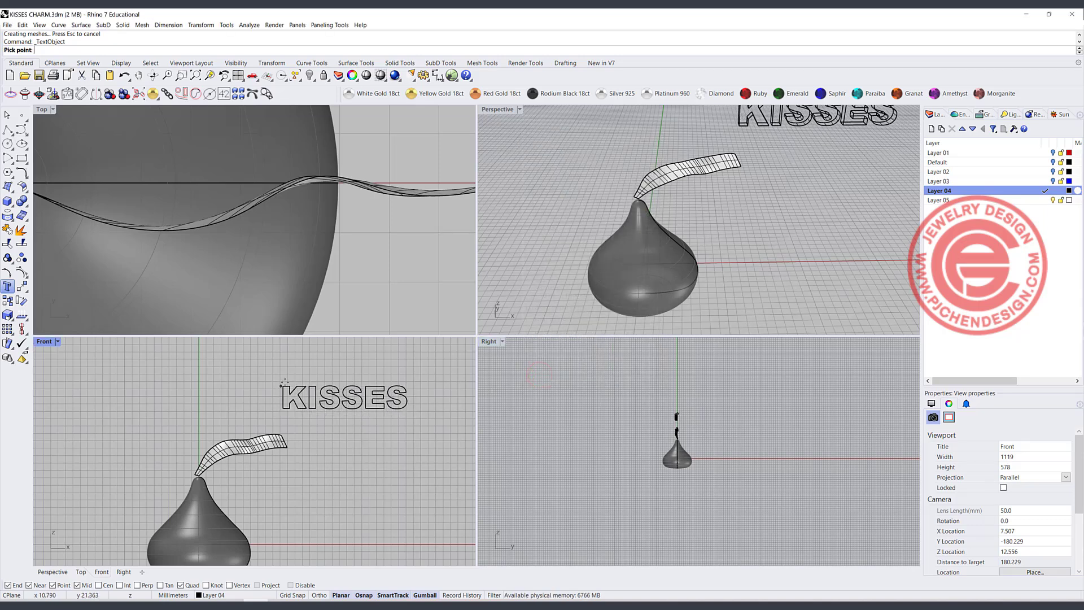
click(286, 381)
scroll(304, 425, down, 3)
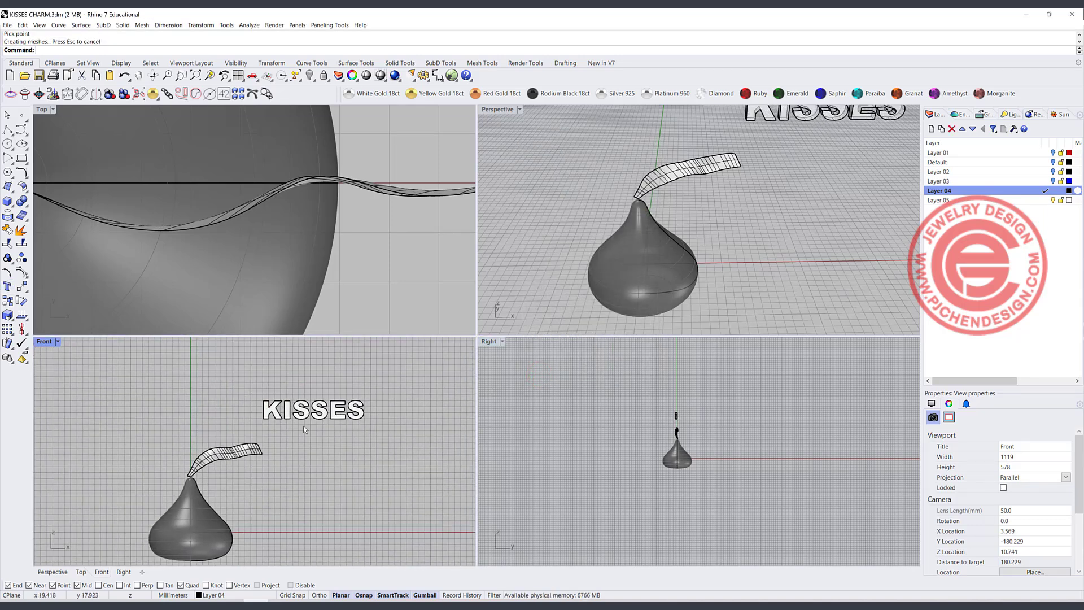
Run CreateUVCrv on the flag surface to produce its flat rectangular outline on the Top construction plane.
scroll(286, 433, up, 1)
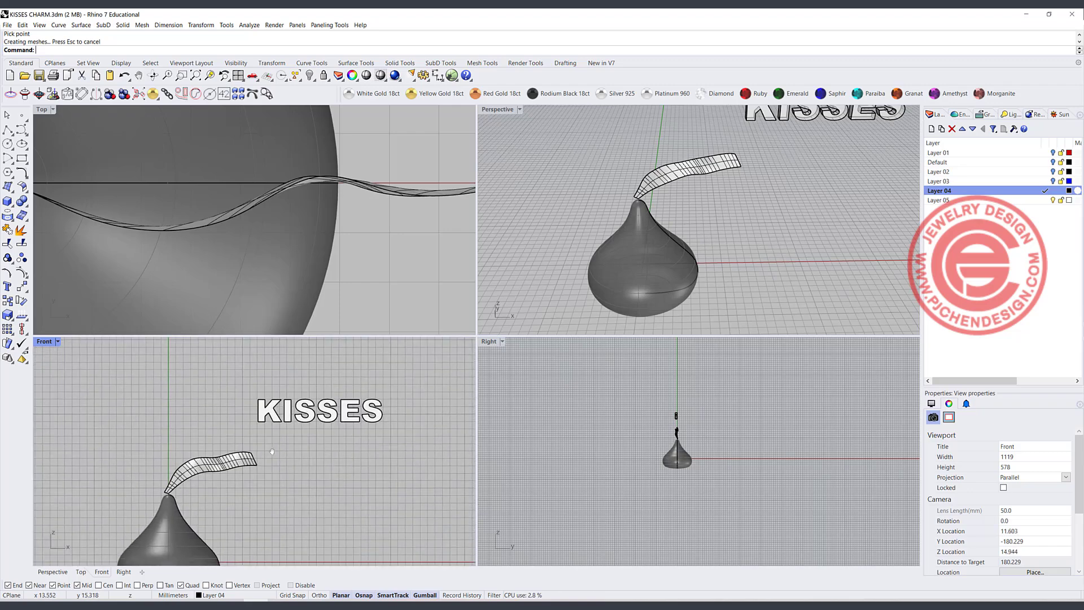
click(245, 462)
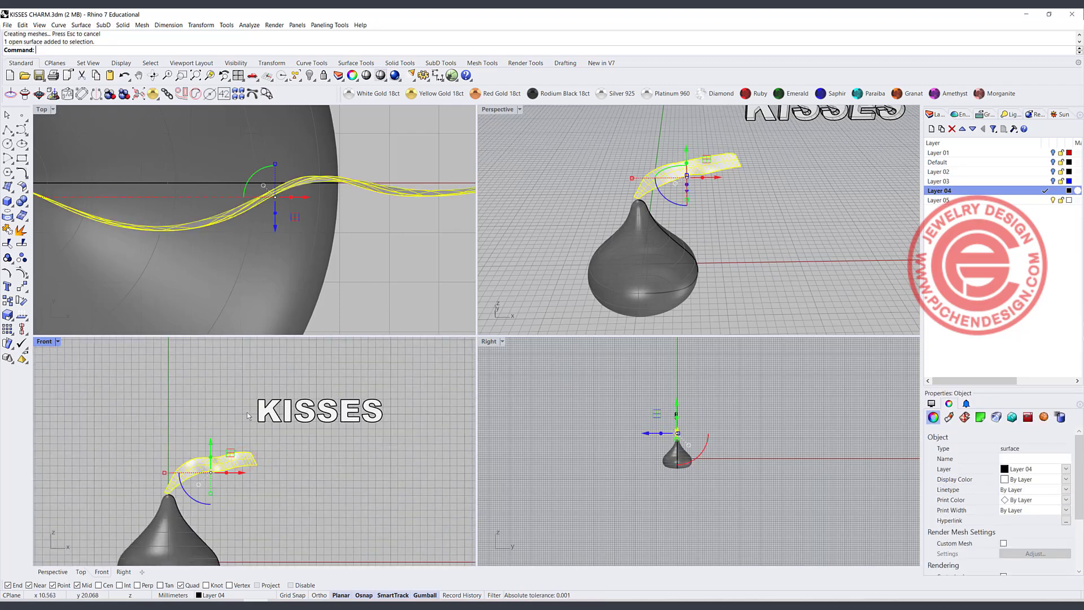
click(403, 418)
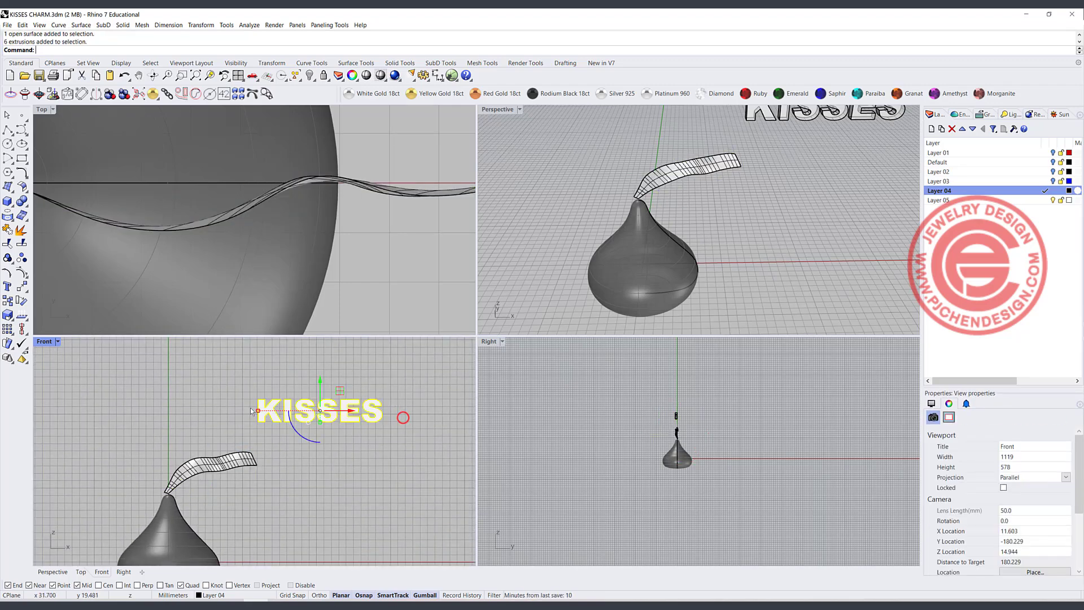
click(216, 465)
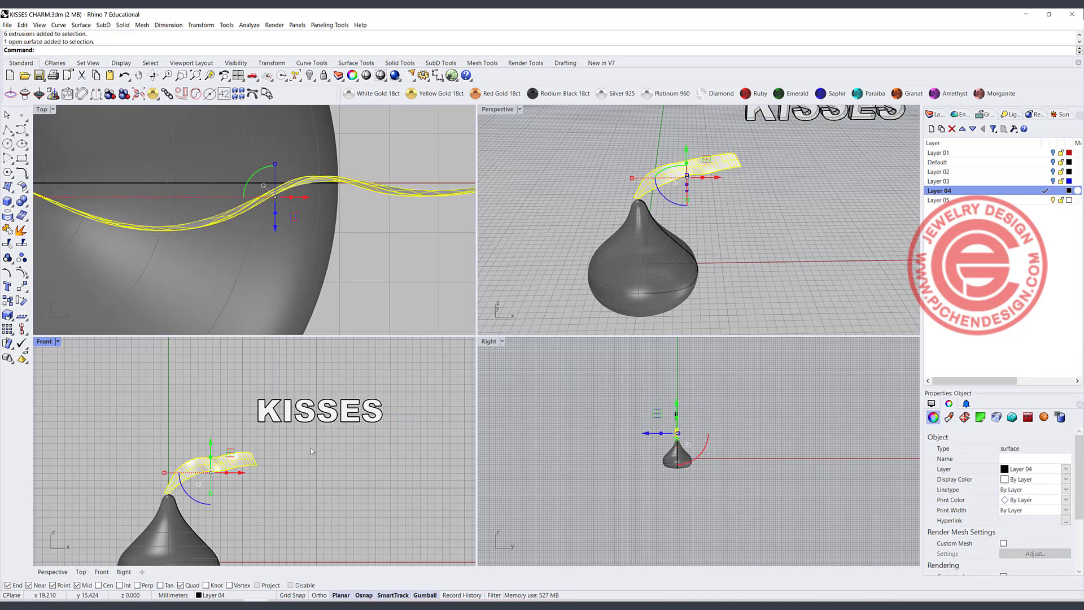
scroll(288, 438, up, 3)
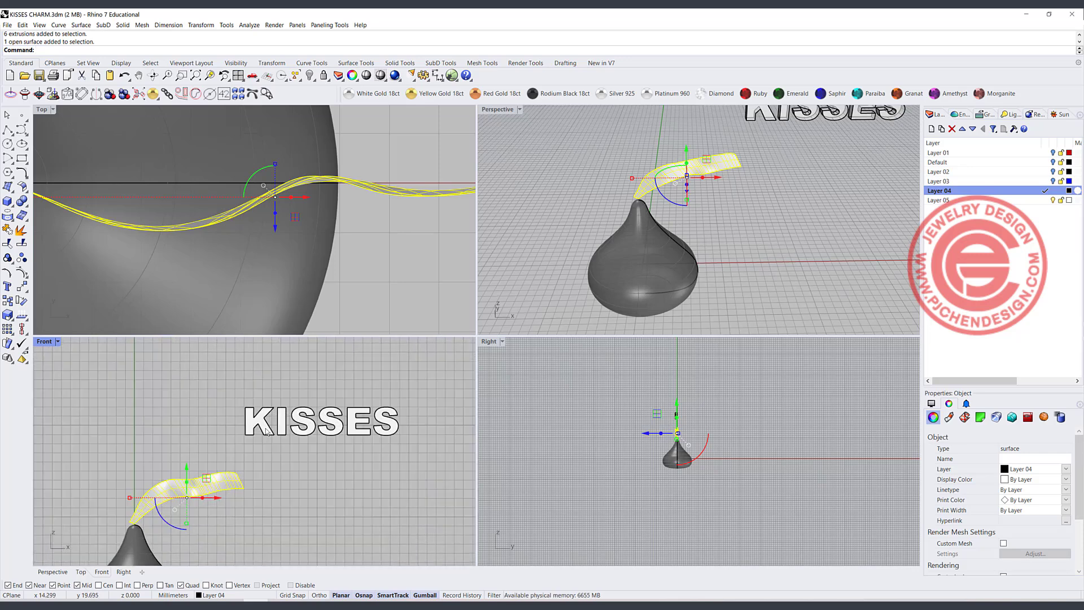
right_drag(119, 525, 167, 503)
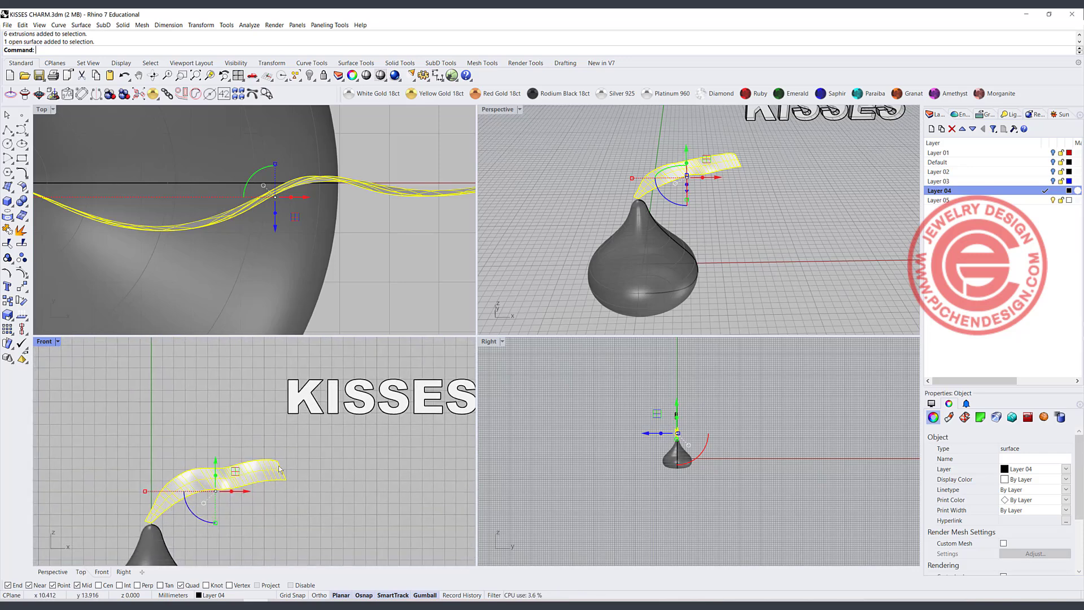
scroll(317, 467, down, 3)
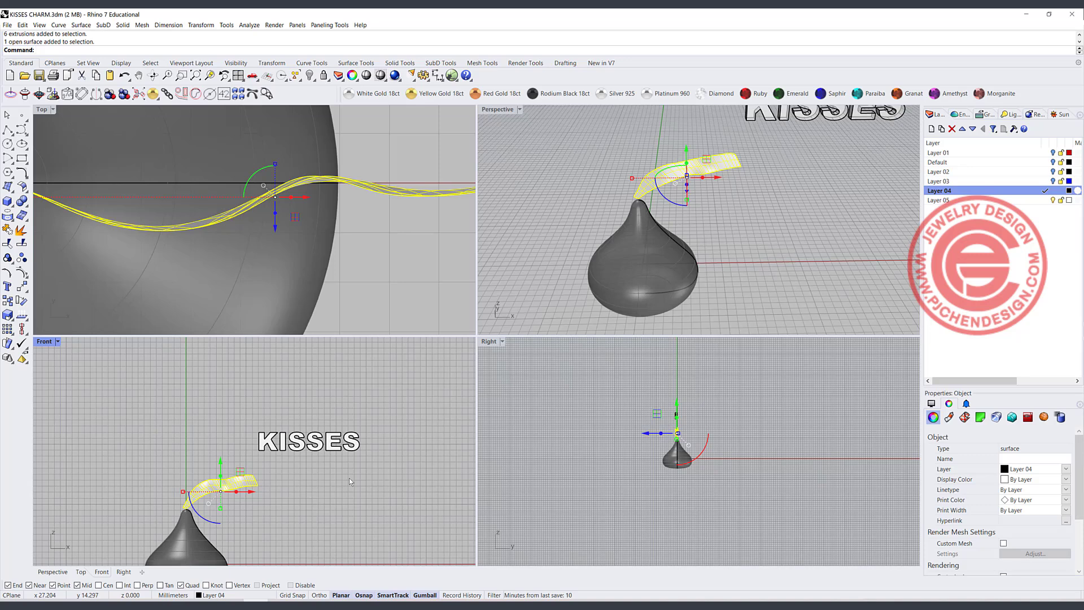
text(CreateUVCrv)
key(Return)
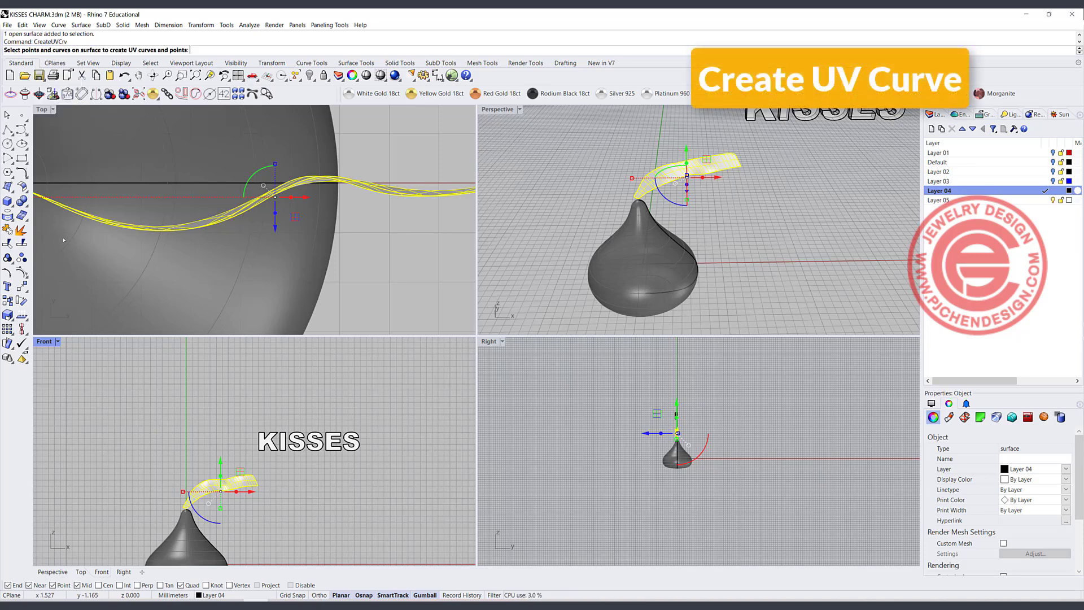
key(Return)
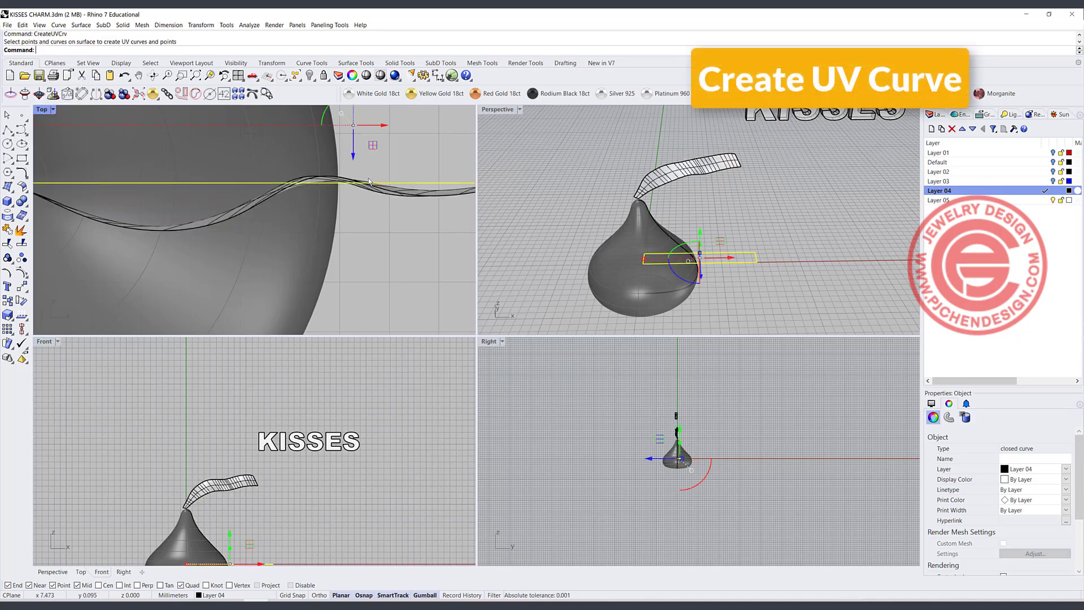
Move the flat UV outline clear of the body, to open space alongside the KISSES lettering in the Top view.
scroll(387, 205, down, 10)
scroll(394, 216, down, 3)
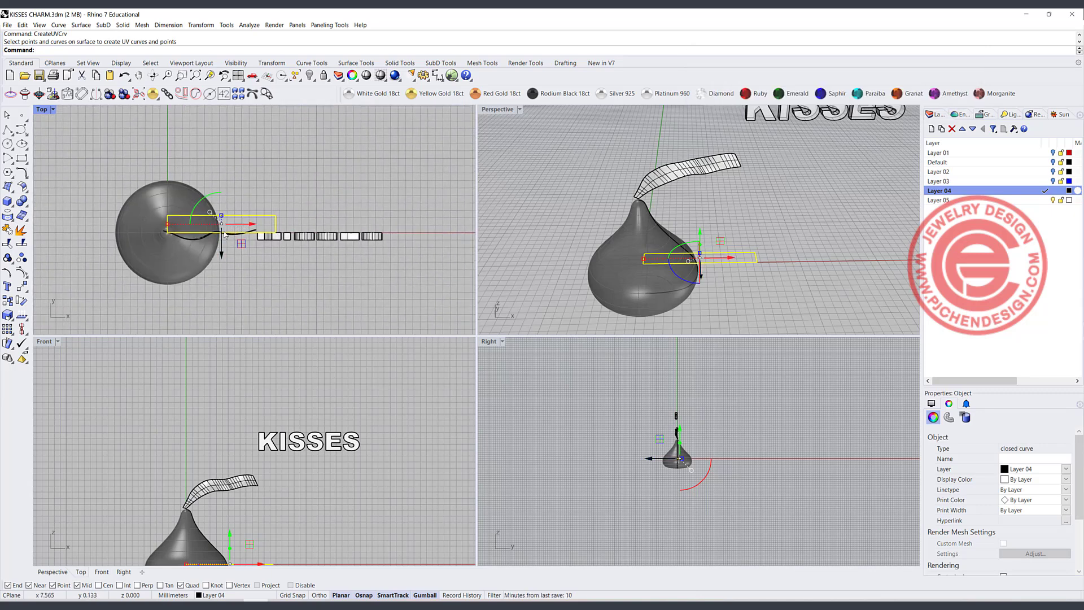
drag(243, 246, 337, 202)
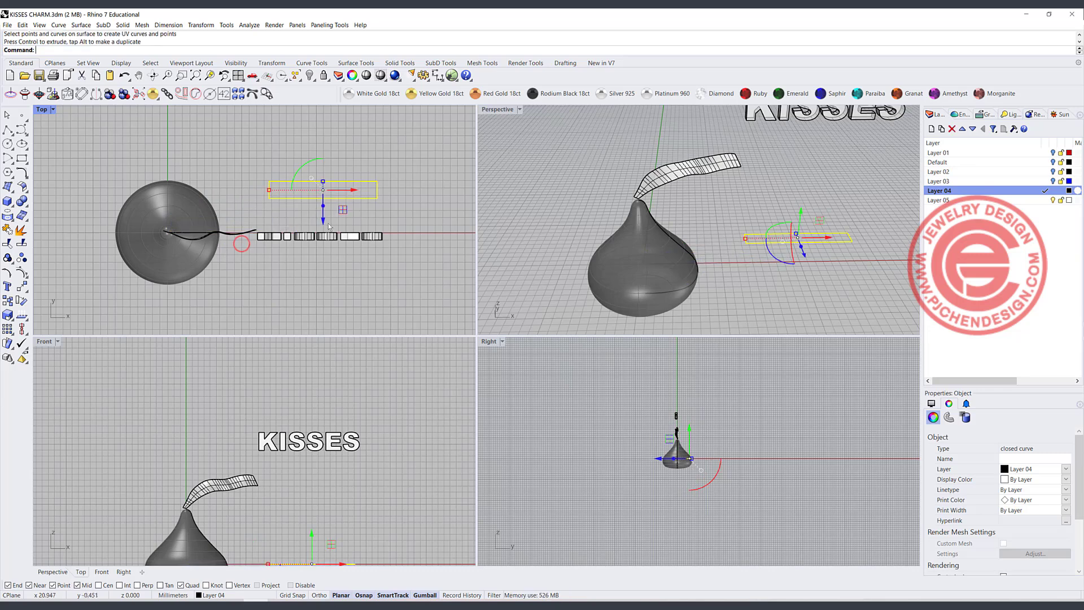
Rotate the flat UV outline a quarter turn in the Right view so it stands upright facing the Front view.
scroll(328, 207, up, 3)
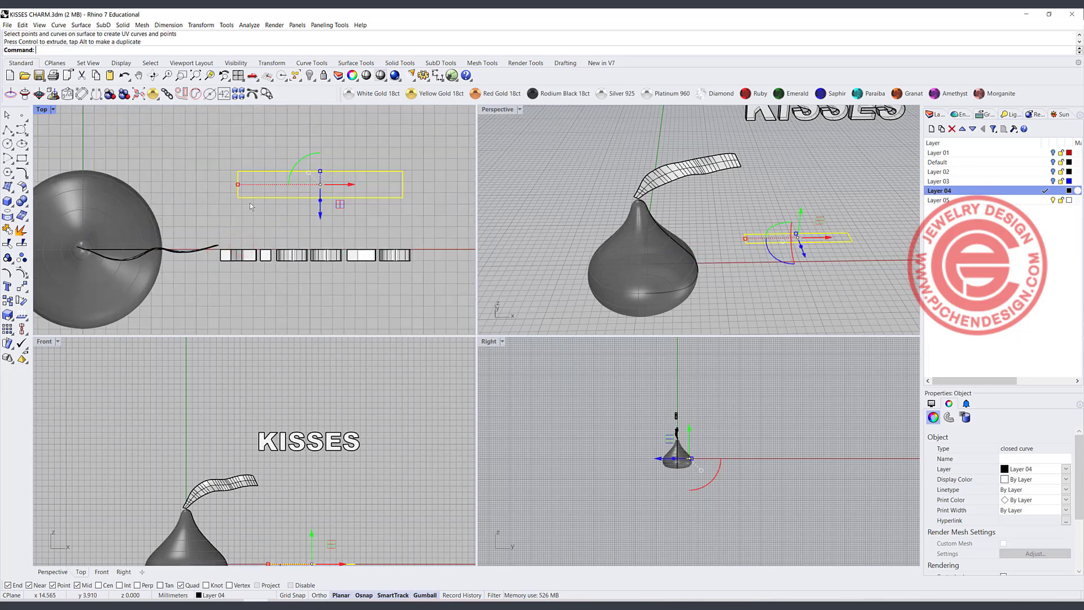
scroll(225, 545, up, 3)
click(262, 426)
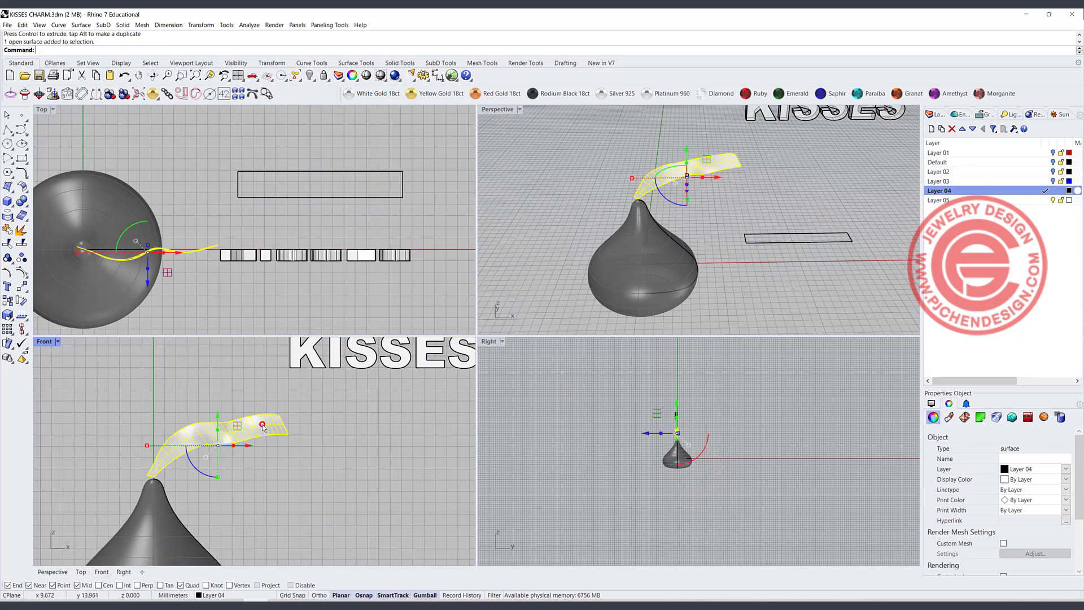
drag(381, 222, 345, 189)
scroll(701, 473, down, 4)
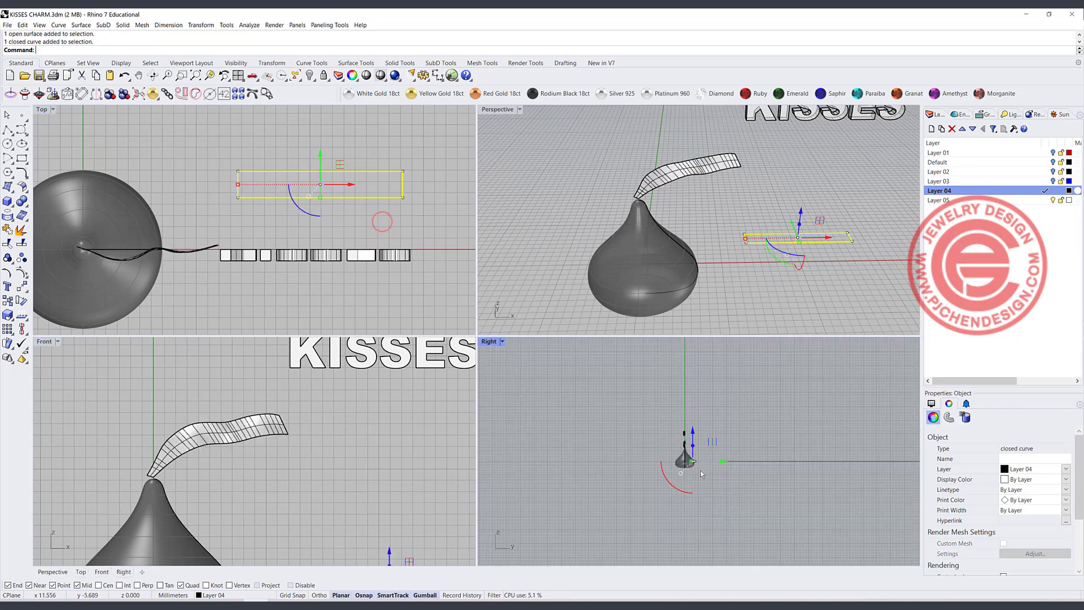
drag(688, 493, 717, 461)
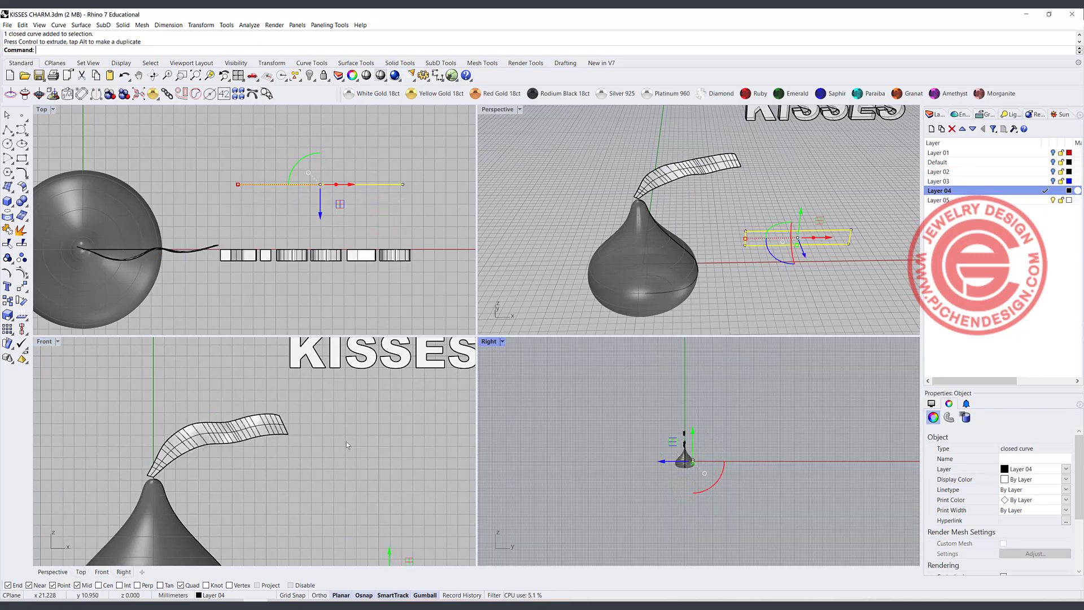
Move the upright UV outline up in the Front view to the open space beside the flag, just below the KISSES lettering.
scroll(306, 437, down, 2)
right_drag(306, 437, 234, 431)
drag(298, 502, 315, 393)
scroll(370, 451, up, 4)
right_drag(289, 398, 340, 436)
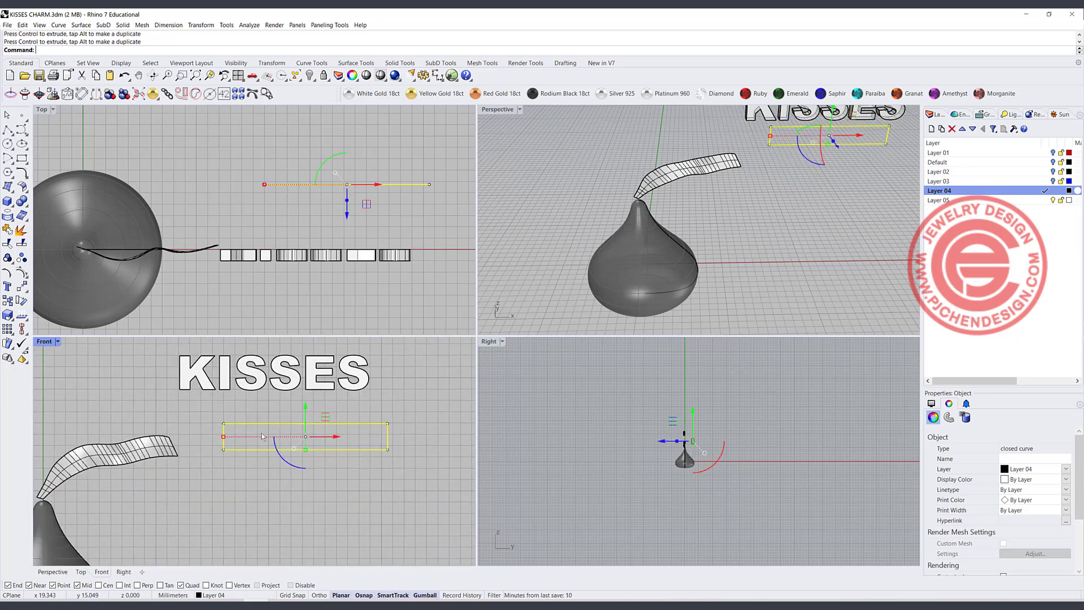
right_drag(219, 456, 282, 442)
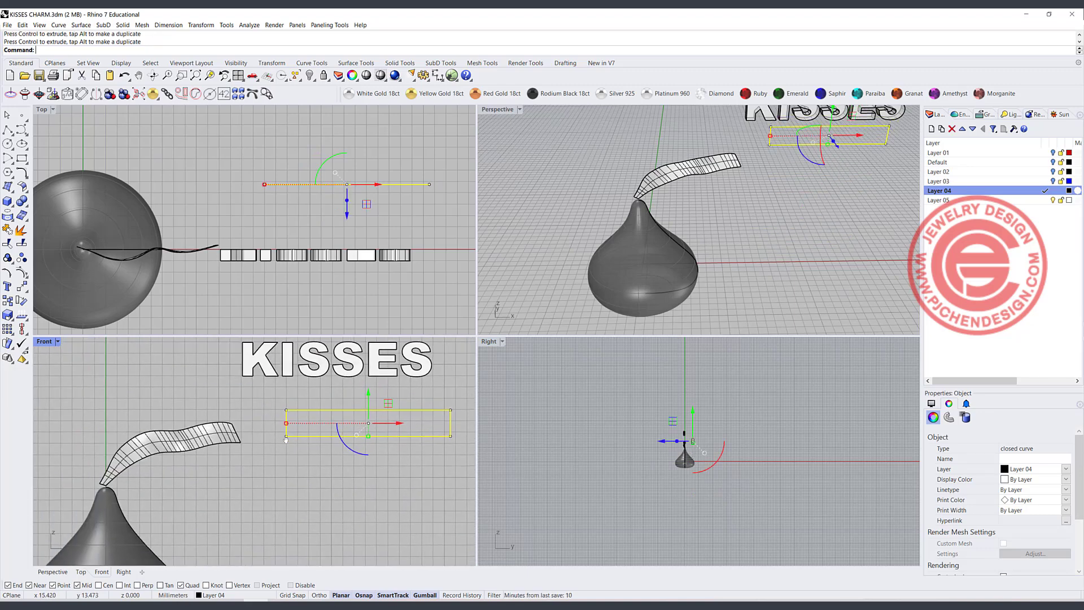
click(208, 430)
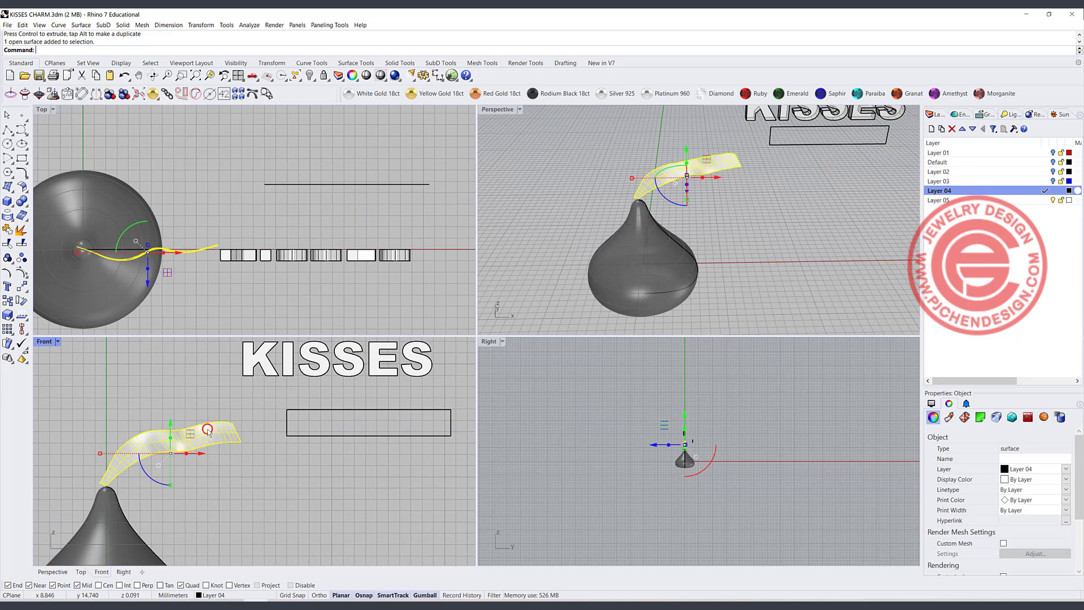
click(305, 456)
Scale the KISSES lettering down uniformly and move it inside the rectangular outline in the Front view.
right_drag(391, 407, 363, 420)
drag(433, 378, 281, 382)
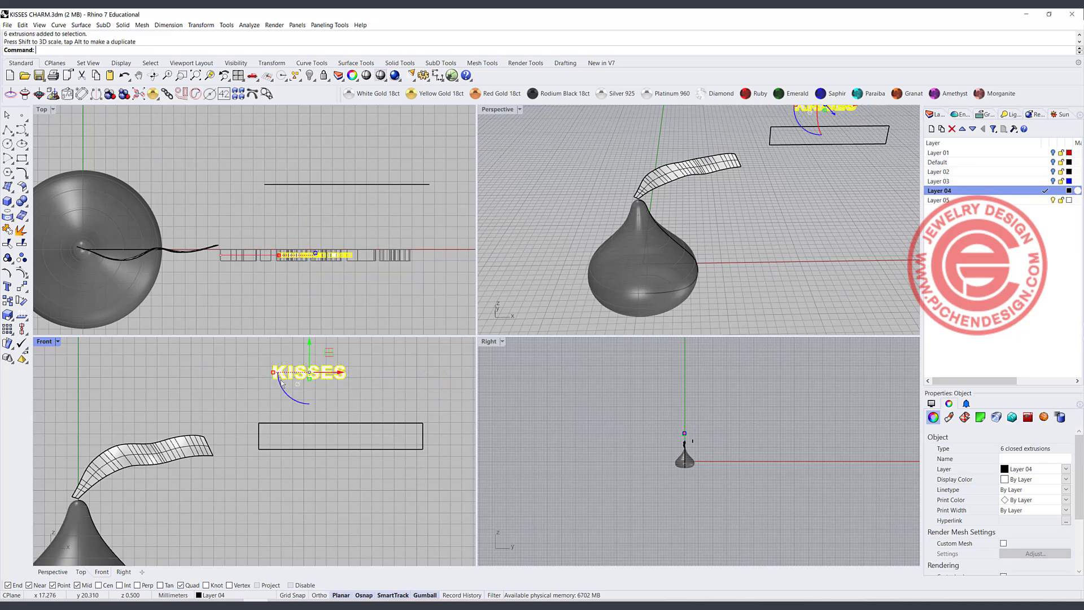
drag(328, 351, 357, 415)
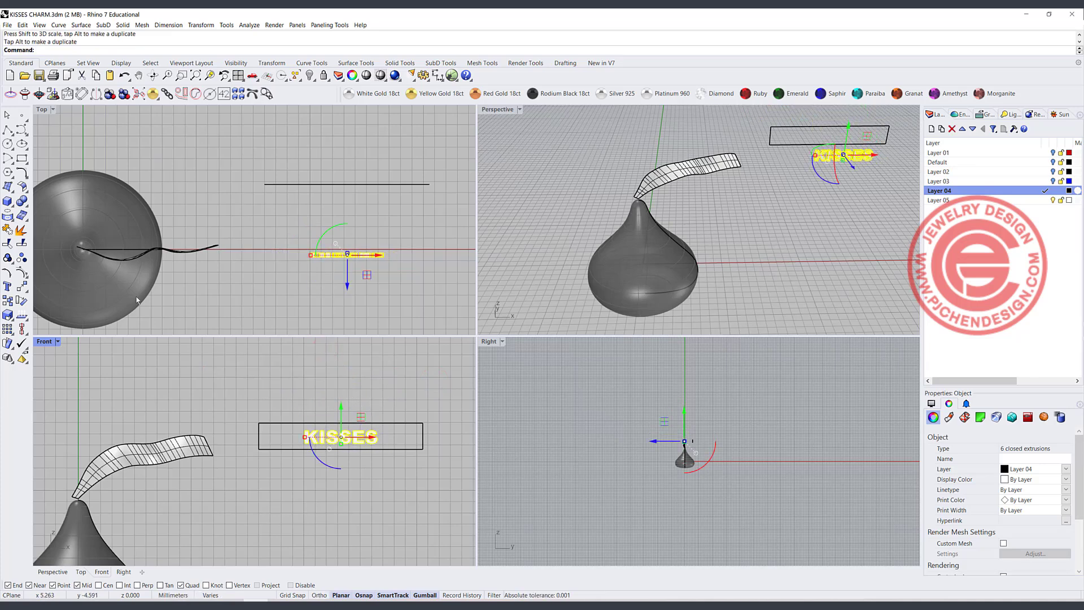
click(306, 398)
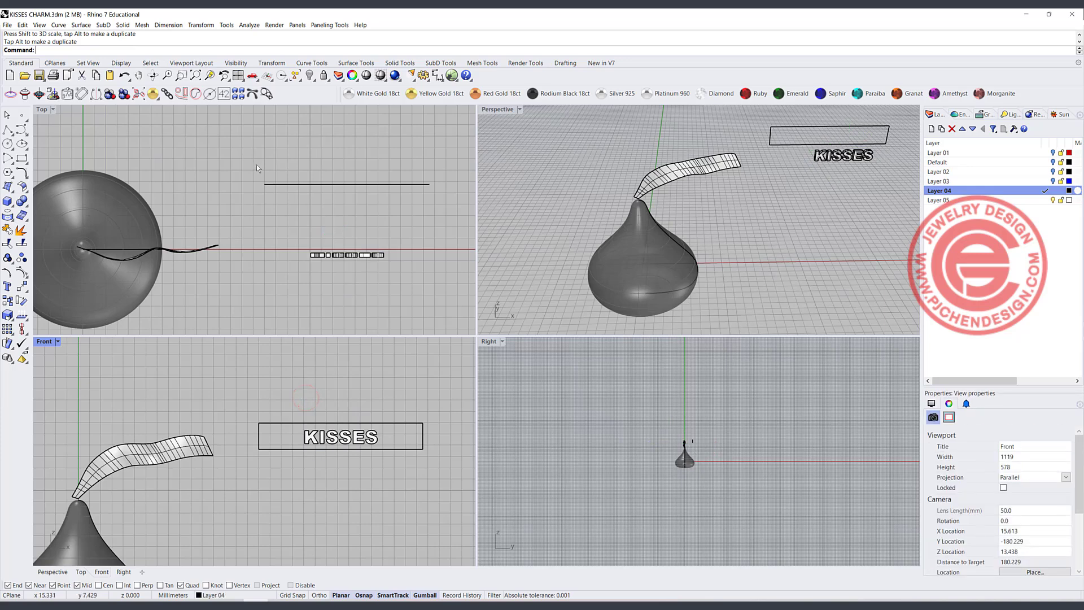
Move the outline in line with the KISSES lettering in the Top view and align both by their horizontal centers.
mouse_move(377, 224)
mouse_down()
mouse_move(319, 160)
mouse_move(368, 225)
mouse_up()
scroll(372, 274, up, 4)
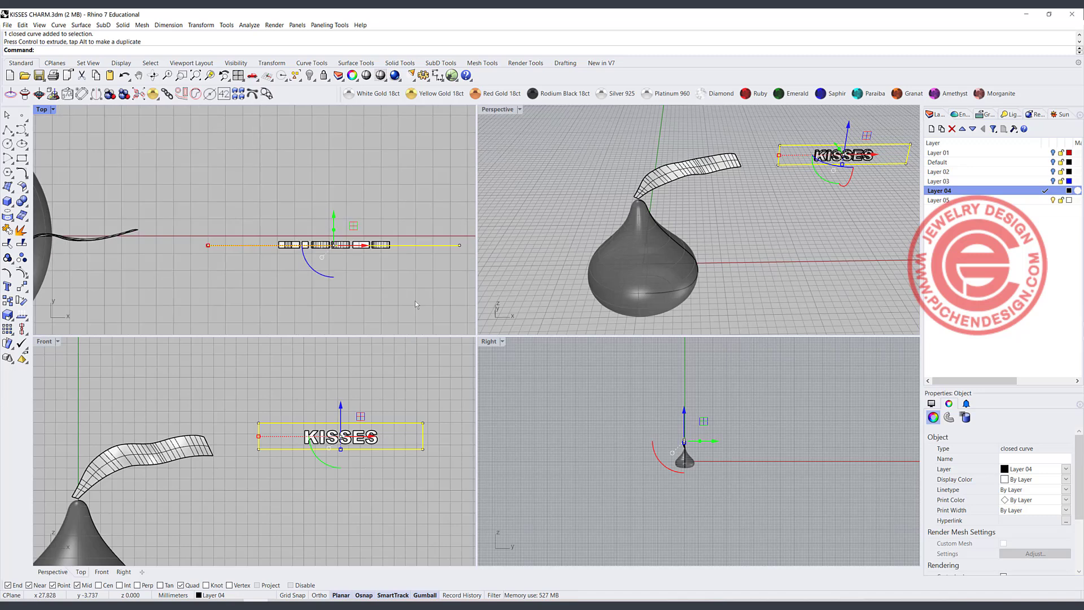
drag(436, 301, 274, 217)
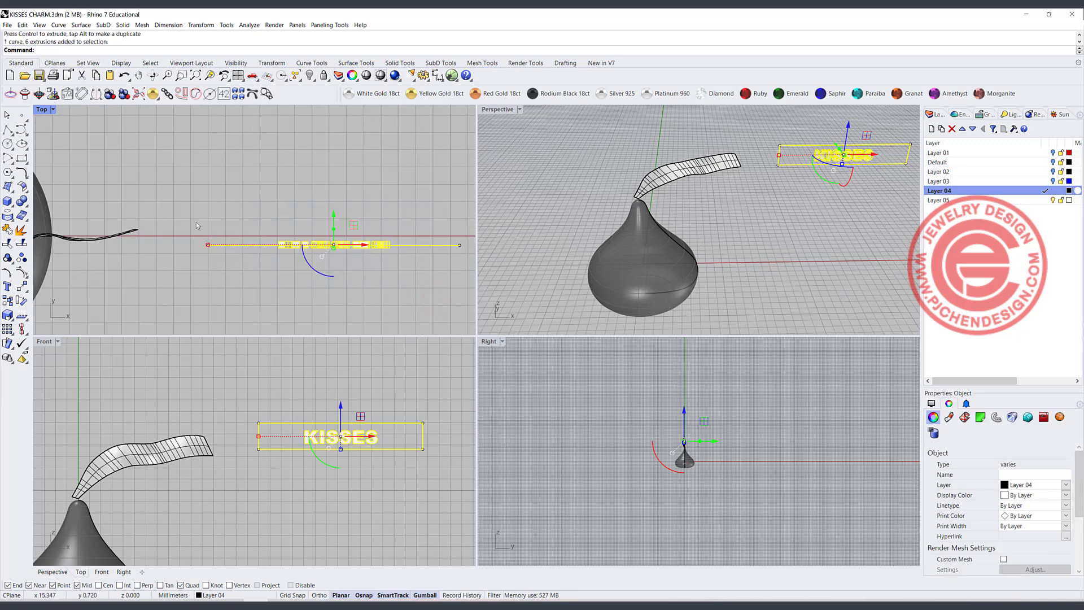
click(456, 290)
drag(458, 293, 192, 165)
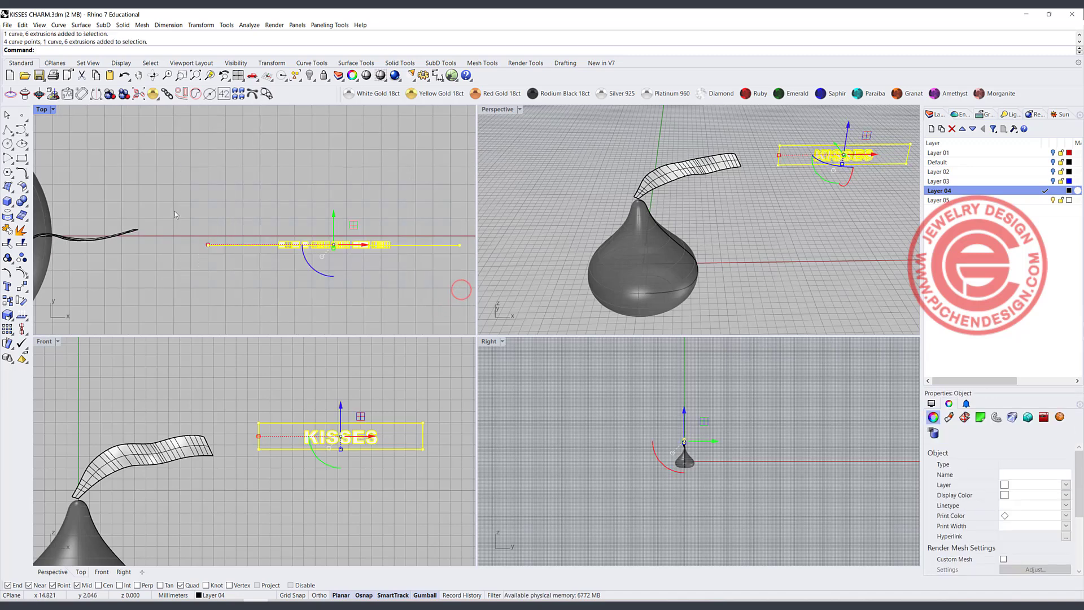
click(384, 290)
drag(421, 272, 229, 161)
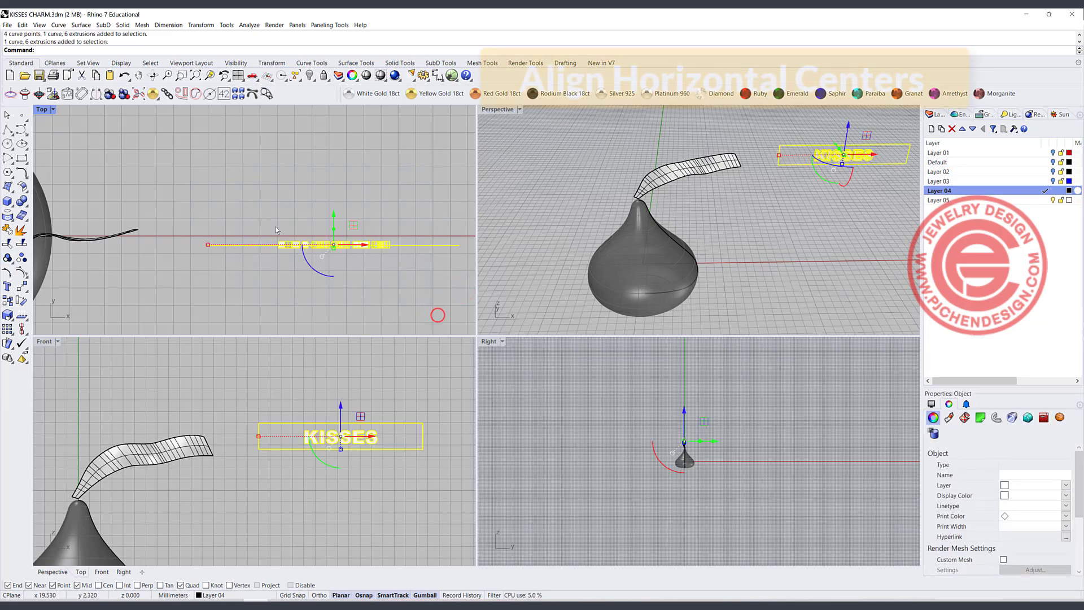
click(22, 329)
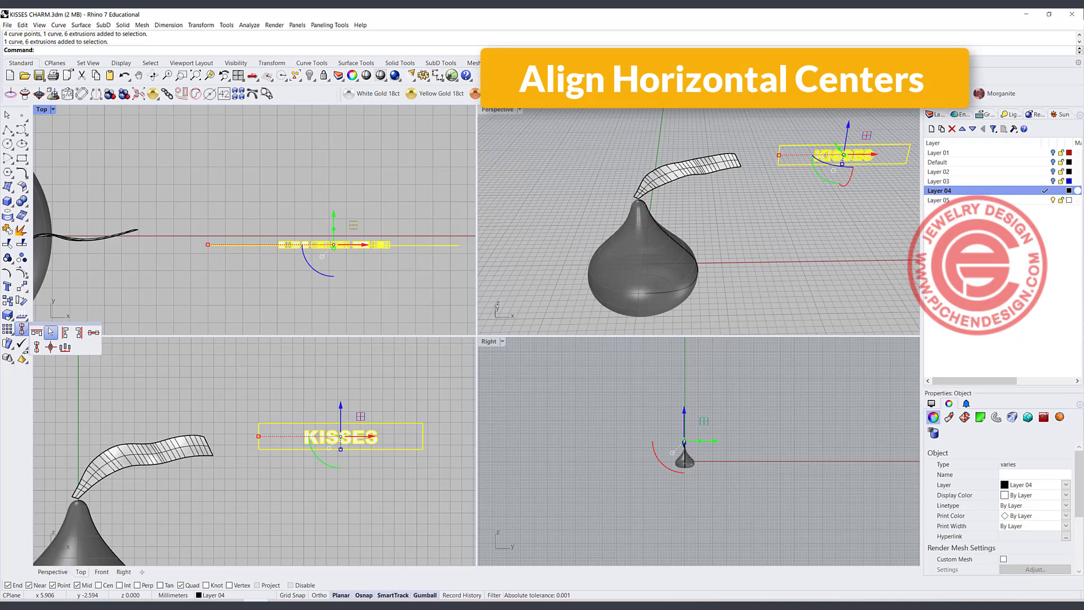
click(93, 332)
key(Return)
click(369, 289)
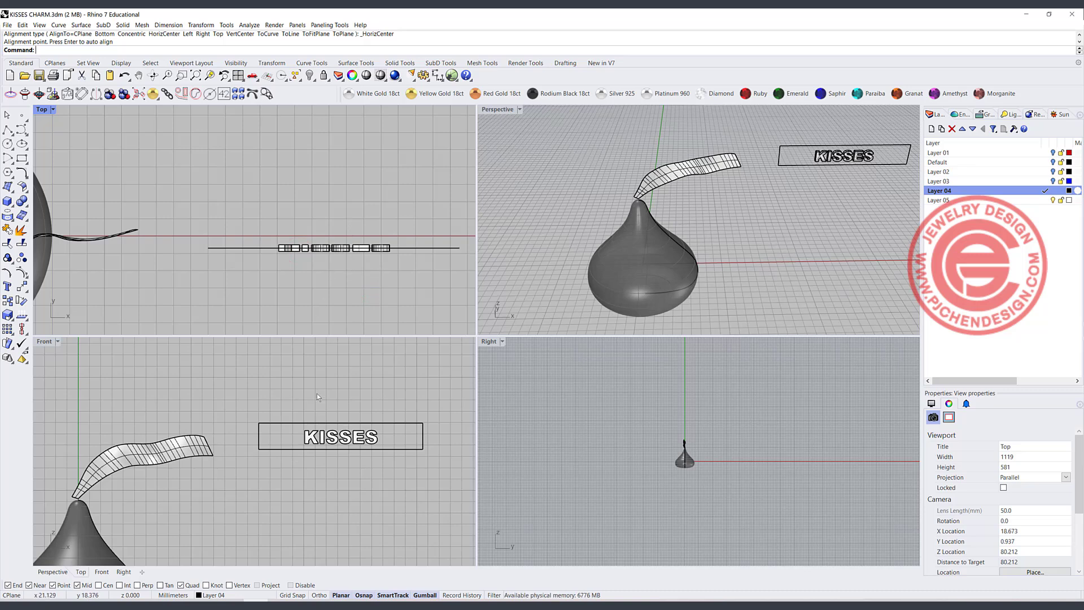
Fill the rectangular UV outline behind the lettering with a Surface from Planar Curves.
click(287, 423)
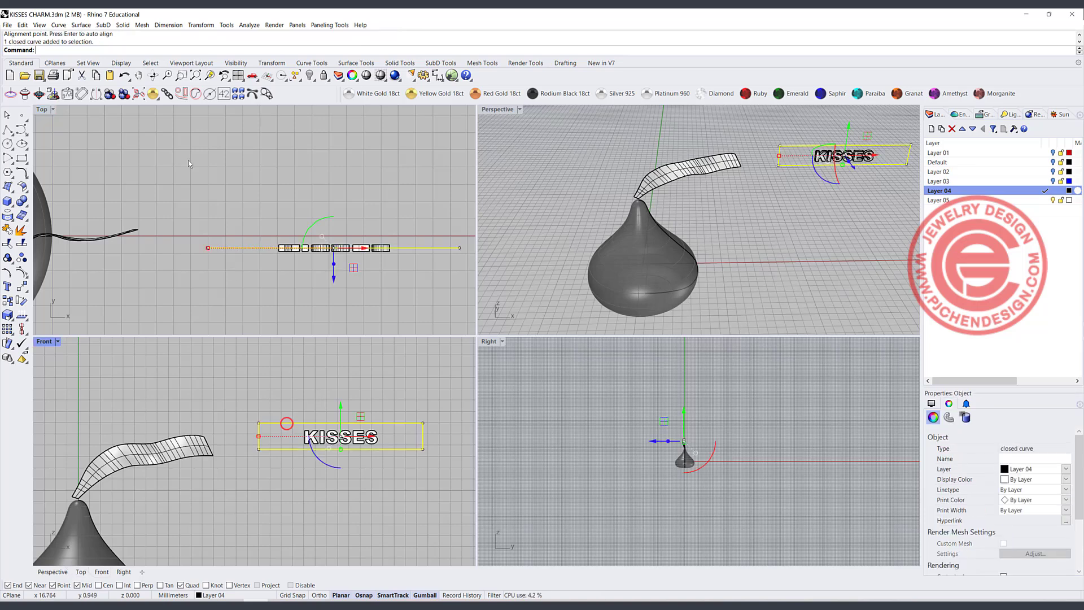
click(10, 187)
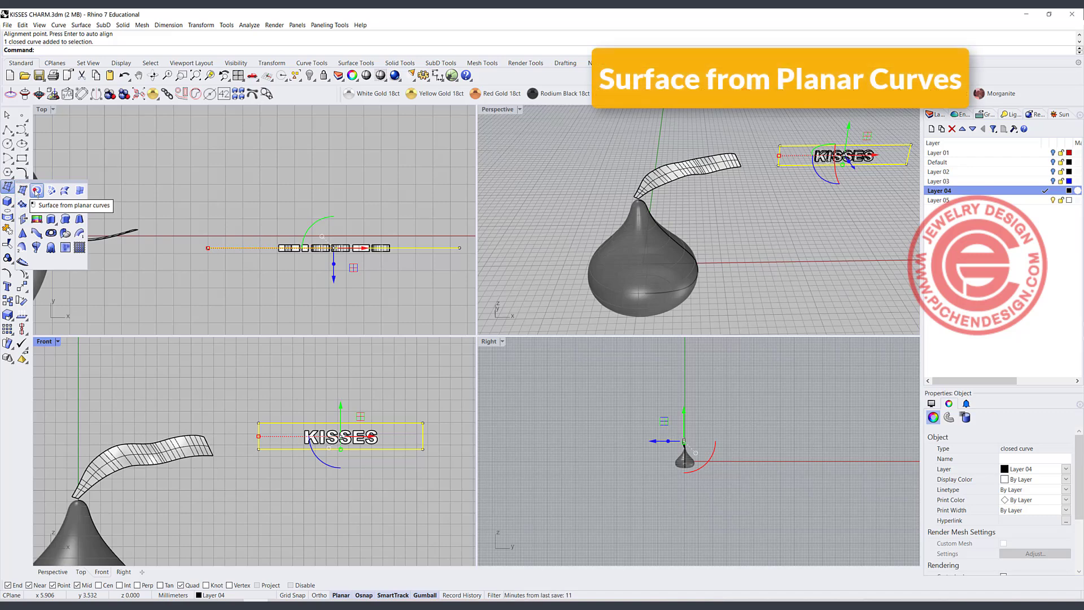
click(36, 191)
click(358, 392)
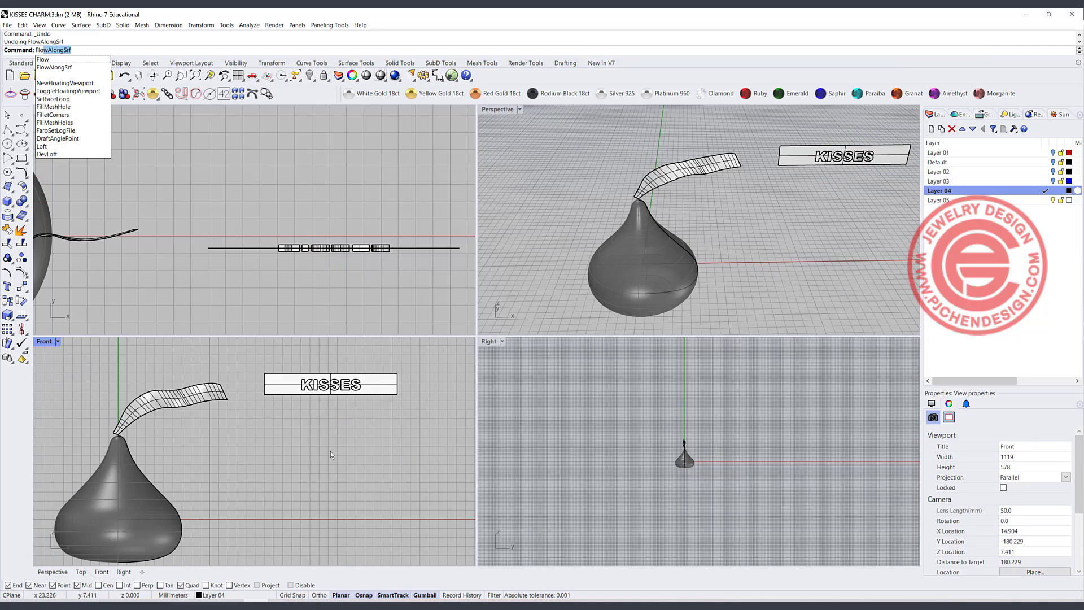
Run FlowAlongSrf and take all six solid KISSES letters as the objects to flow.
key(Return)
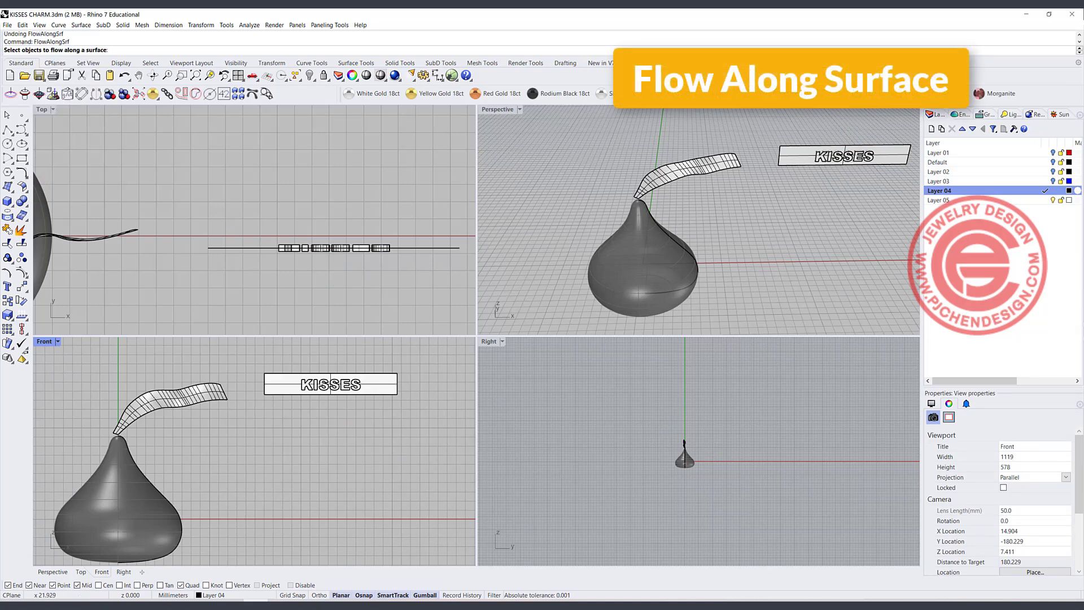
scroll(320, 381, up, 3)
click(294, 383)
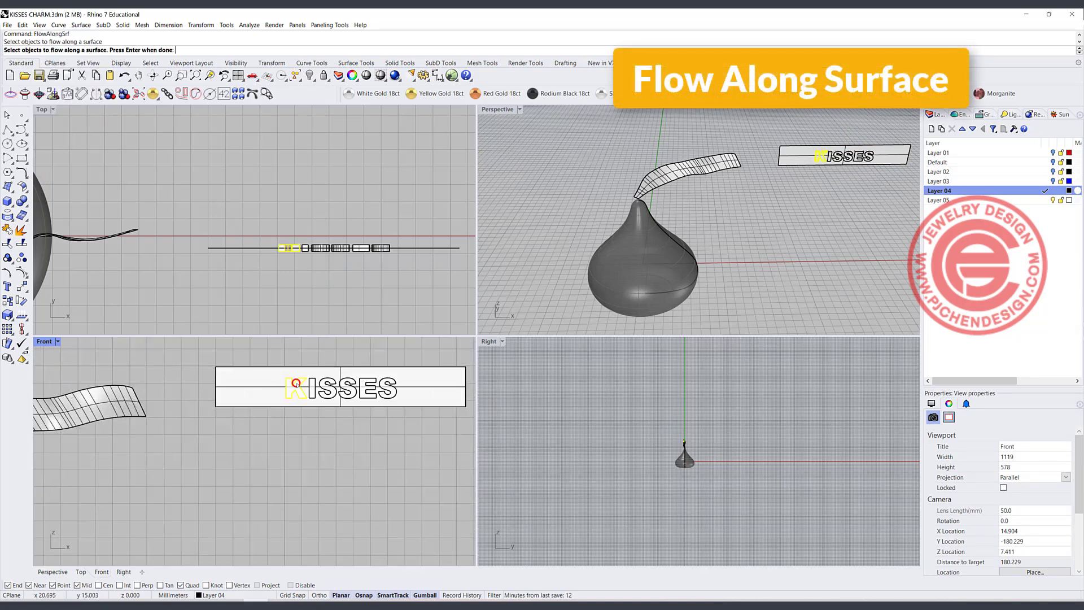
click(312, 382)
click(322, 380)
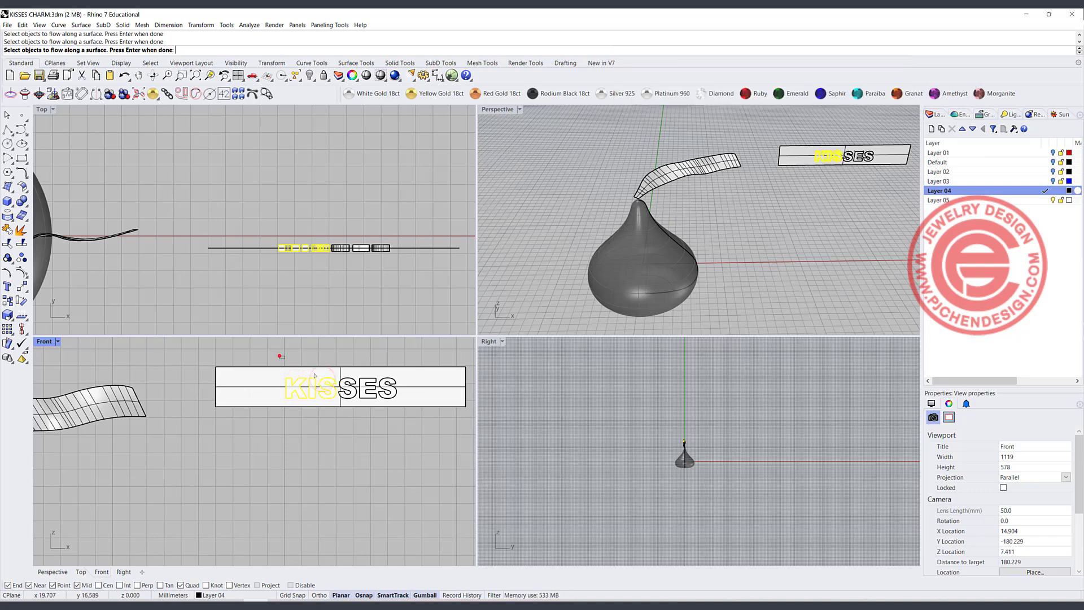
drag(280, 356, 407, 412)
scroll(352, 412, down, 3)
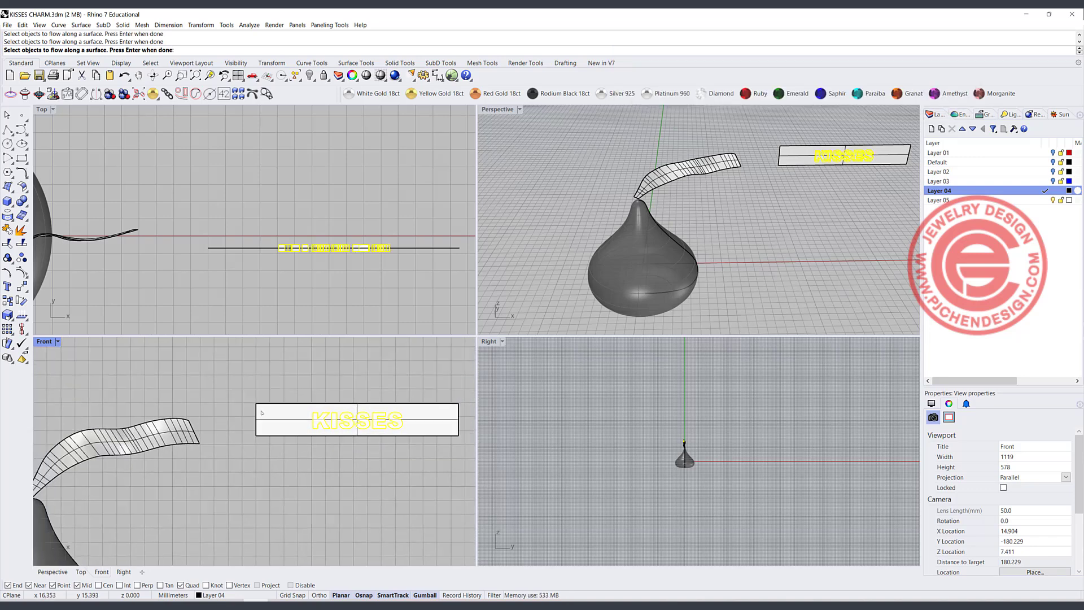
key(Return)
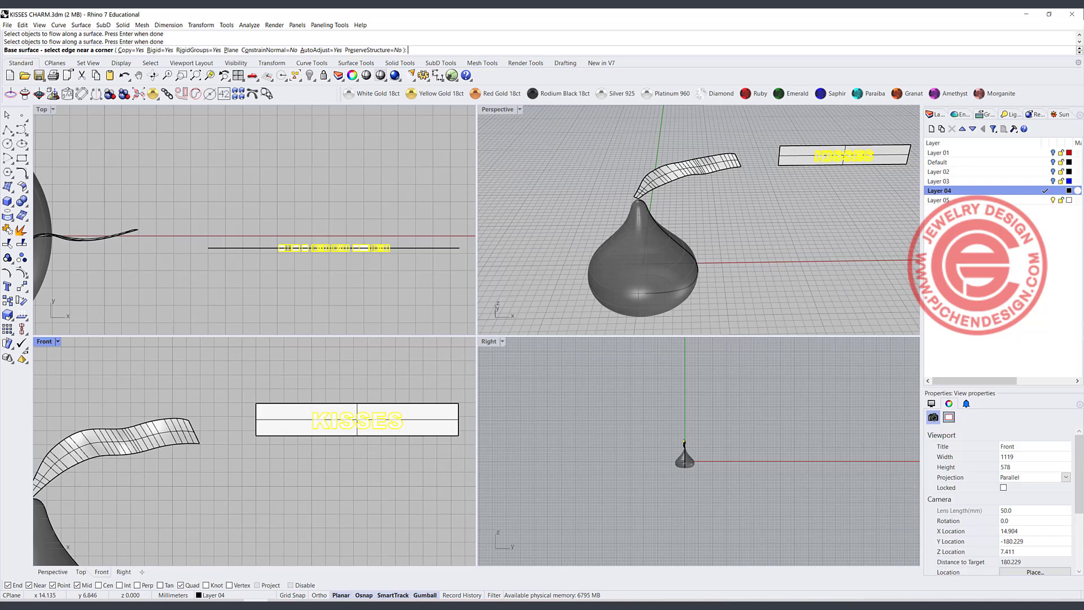
Flow the letters from the rectangle's upper corner nearest the flag to the matching corner at the flag's narrow end, with Record History on.
click(262, 410)
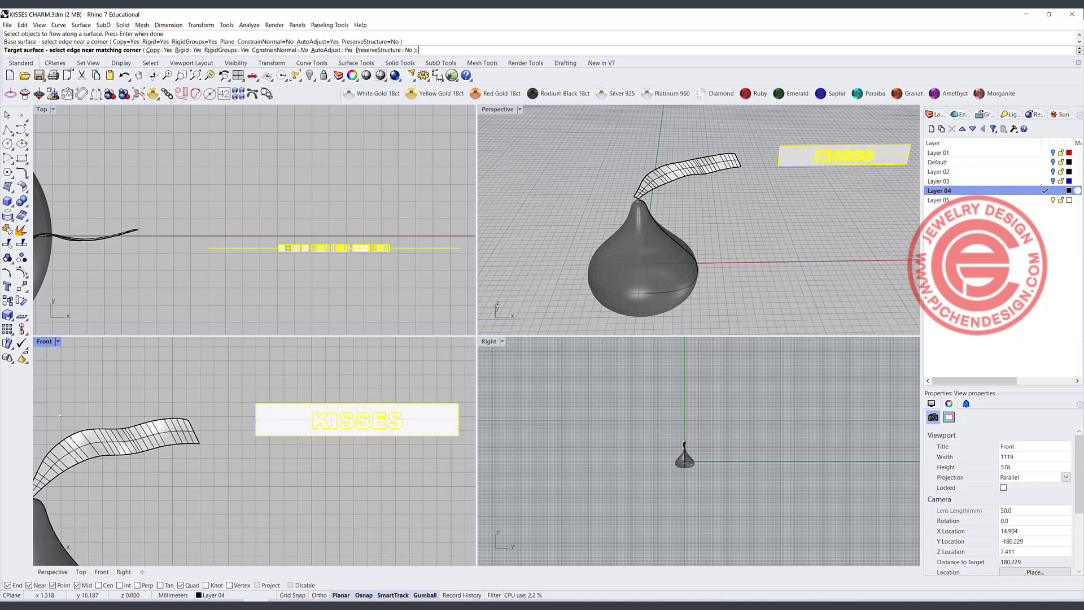
right_drag(59, 415, 141, 394)
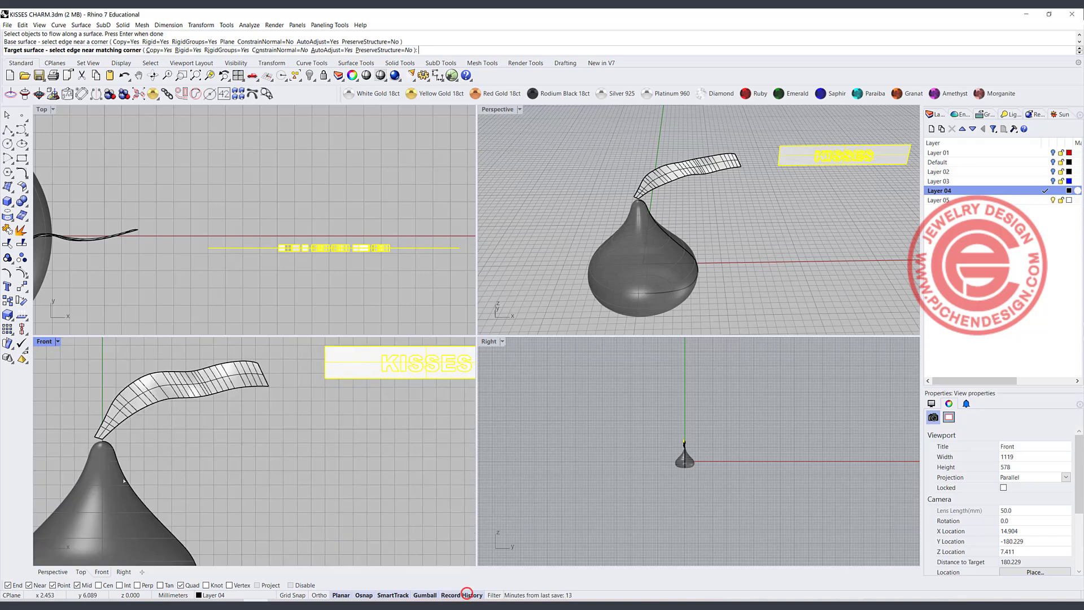
scroll(102, 453, up, 6)
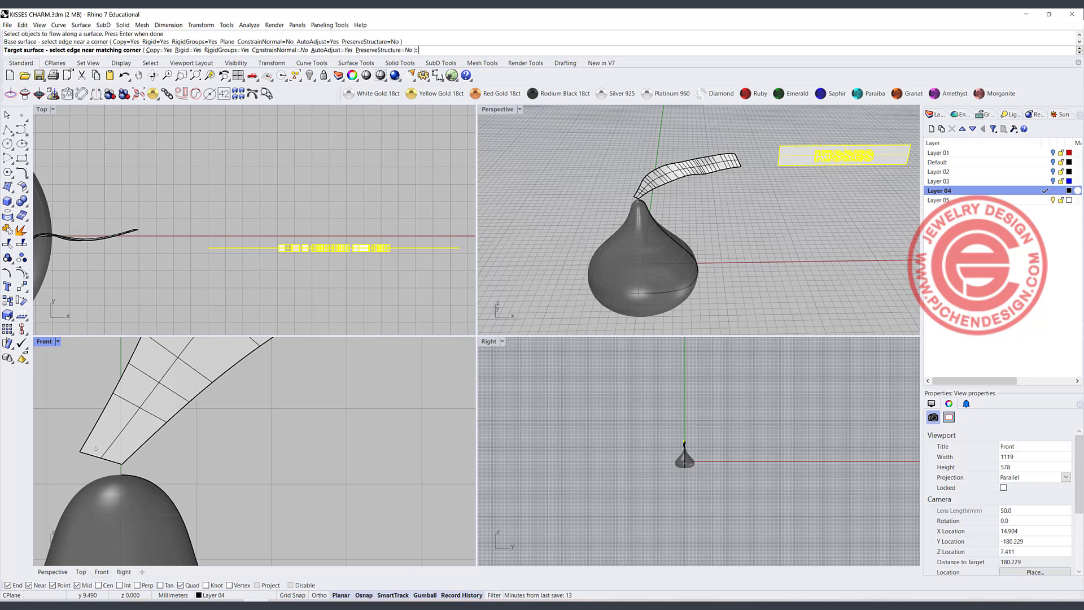
click(93, 448)
scroll(323, 471, down, 3)
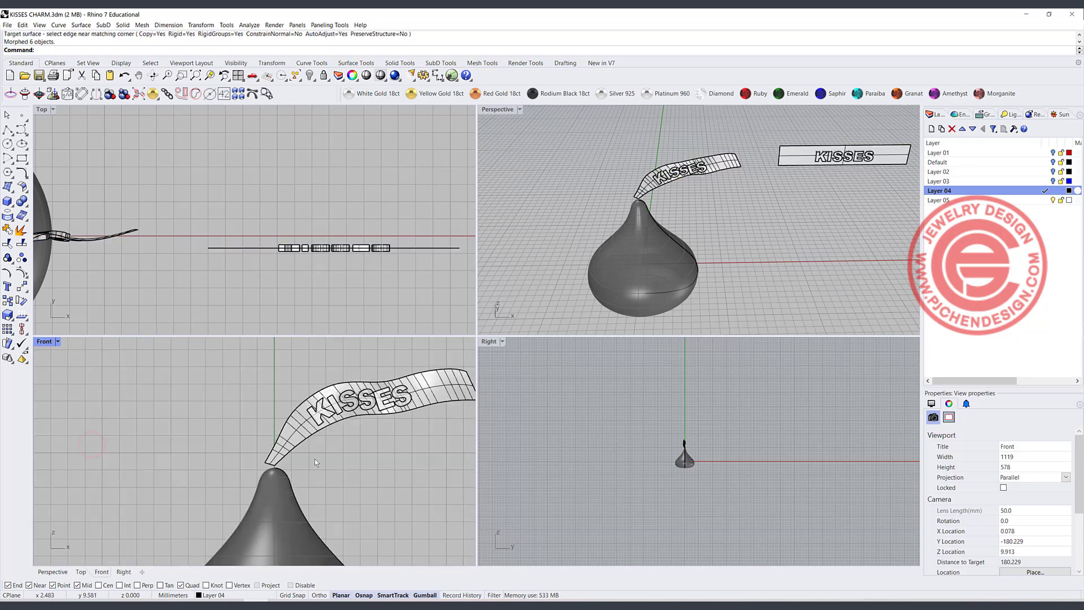
Maximize the Front view and shift the flat letters ISSES slightly away from the K to widen the gap.
scroll(315, 462, down, 2)
double_click(45, 341)
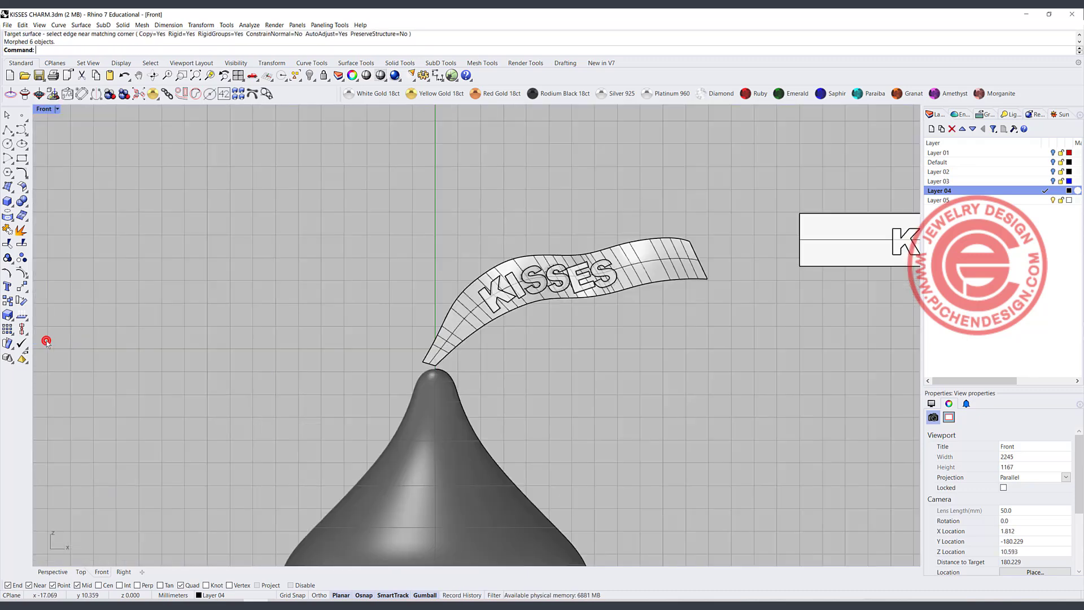
scroll(501, 294, down, 6)
scroll(649, 276, up, 6)
right_drag(493, 302, 388, 339)
right_drag(528, 334, 444, 351)
drag(560, 232, 696, 310)
drag(612, 264, 711, 310)
Widen the flat lettering's spacing by shifting SSES slightly away from the I and SES away from the first S.
click(635, 265)
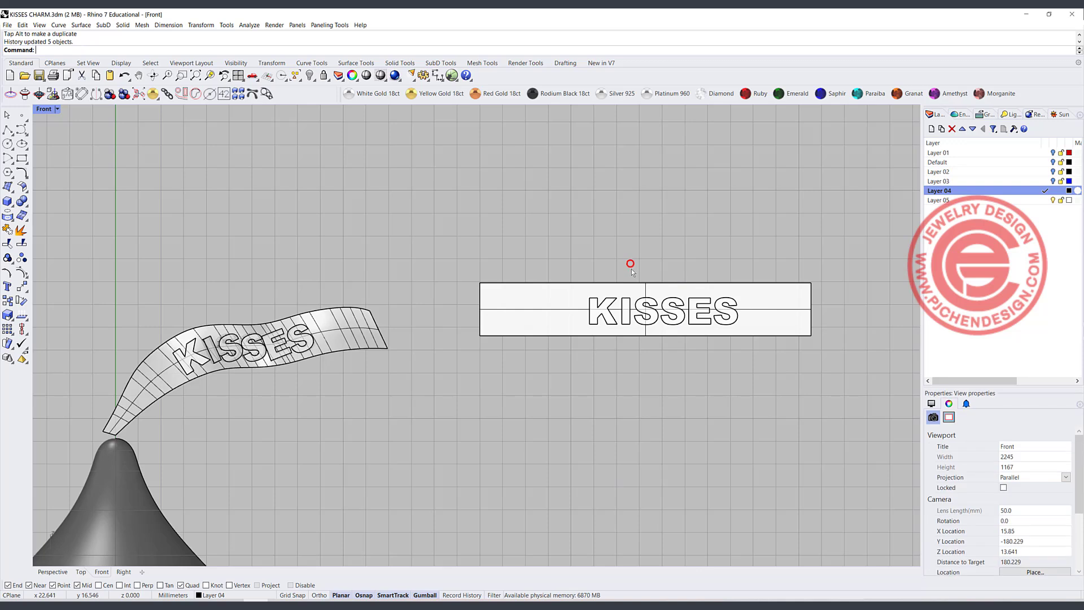
drag(636, 265, 720, 311)
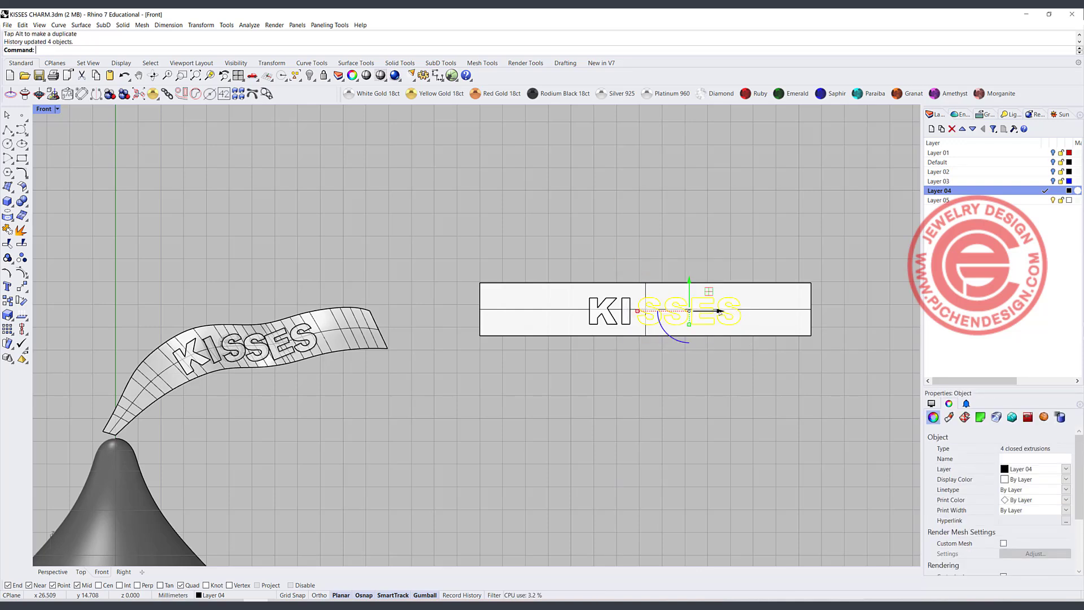
click(649, 255)
drag(648, 256, 774, 348)
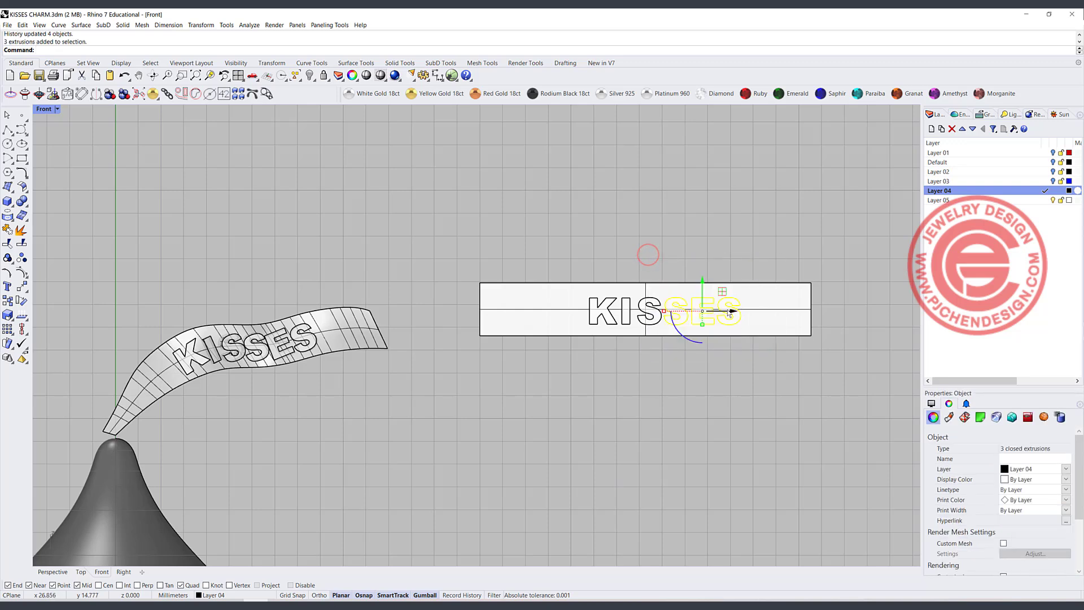
drag(729, 314, 731, 310)
drag(733, 312, 732, 311)
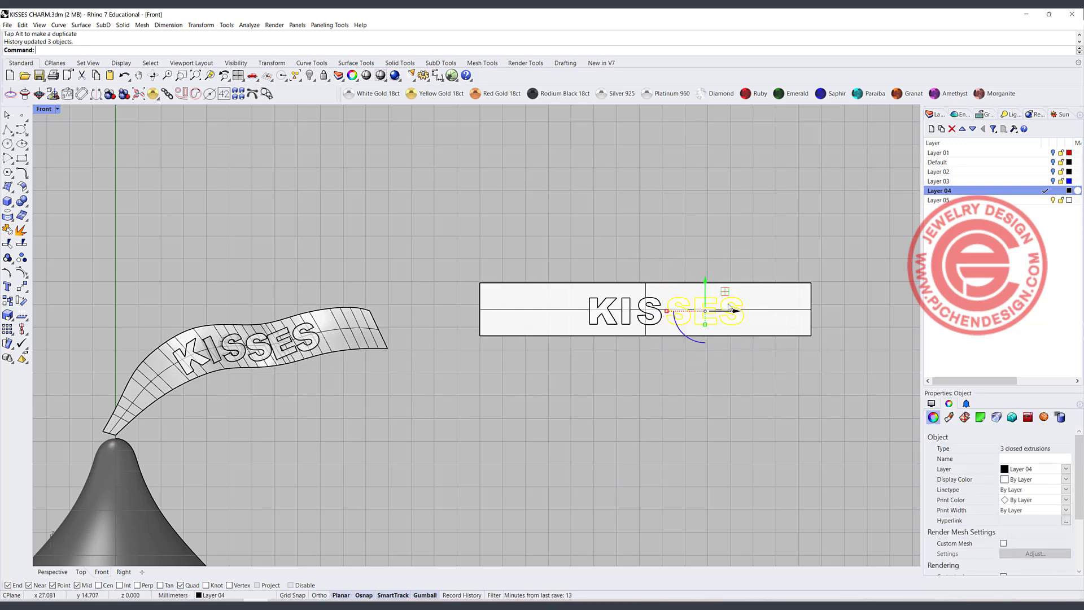
Shift the flat letters ES, and the final S on its own, slightly outward to even out the spacing.
drag(678, 258, 753, 311)
click(713, 260)
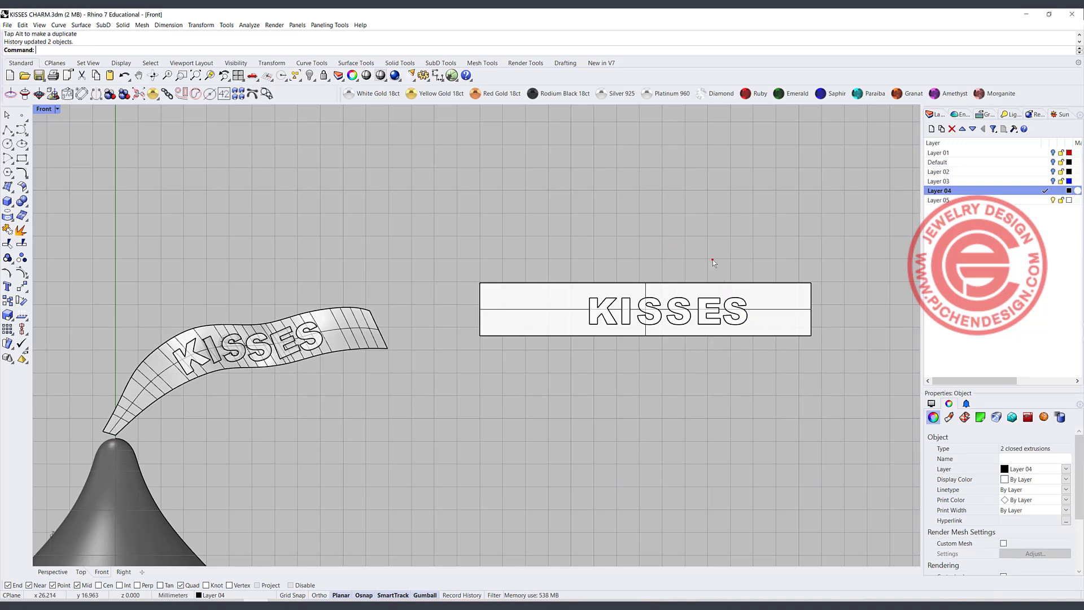
drag(712, 260, 766, 312)
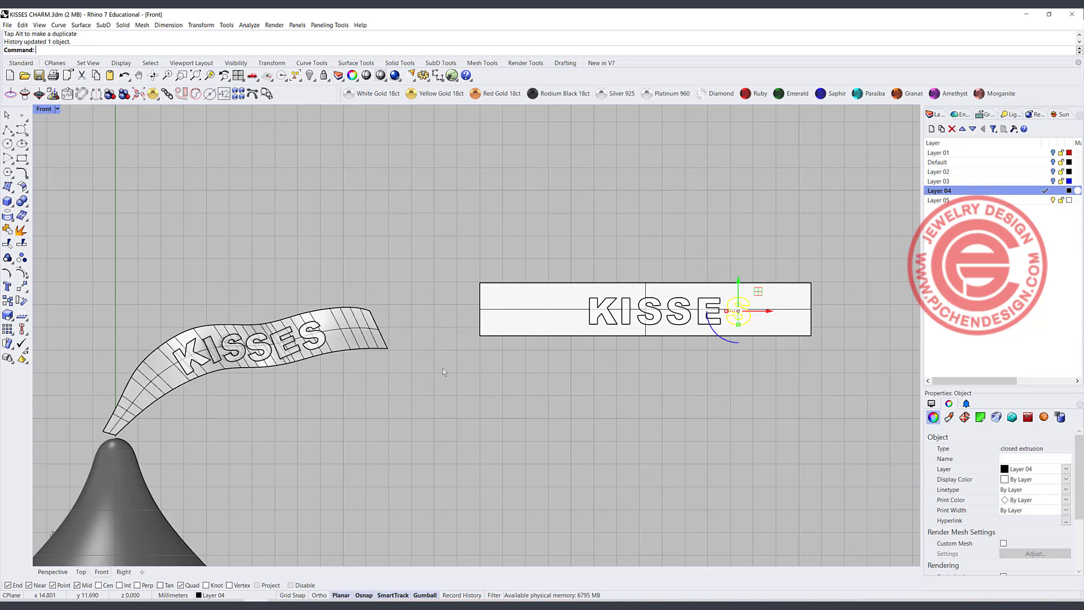
Rotate the flat letter I and the first two S letters slightly clockwise, one at a time, to refine the lettering on the flag.
scroll(222, 353, up, 2)
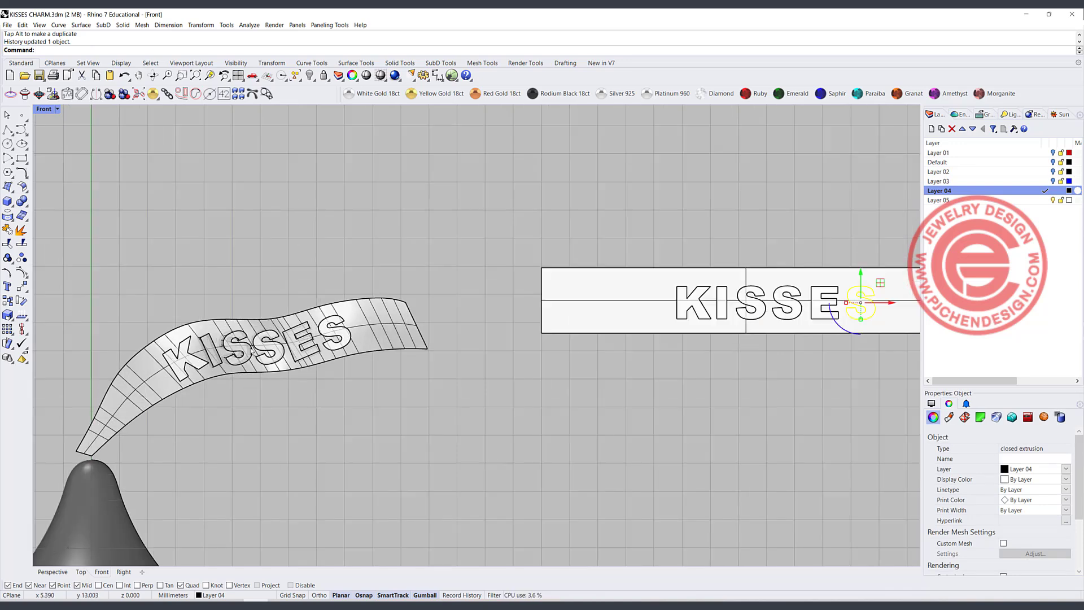
scroll(608, 318, down, 2)
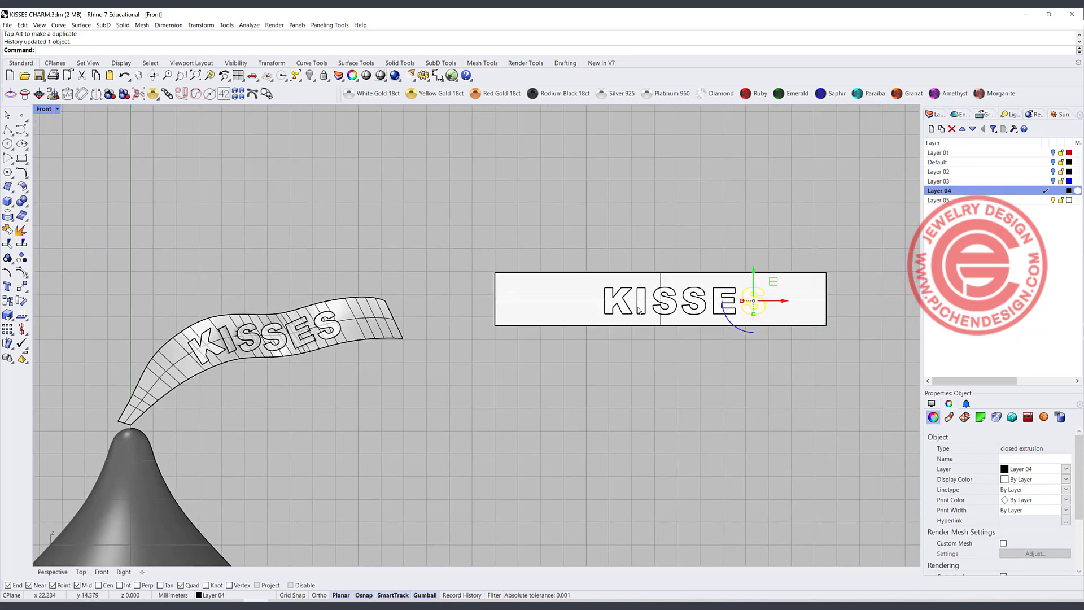
click(645, 303)
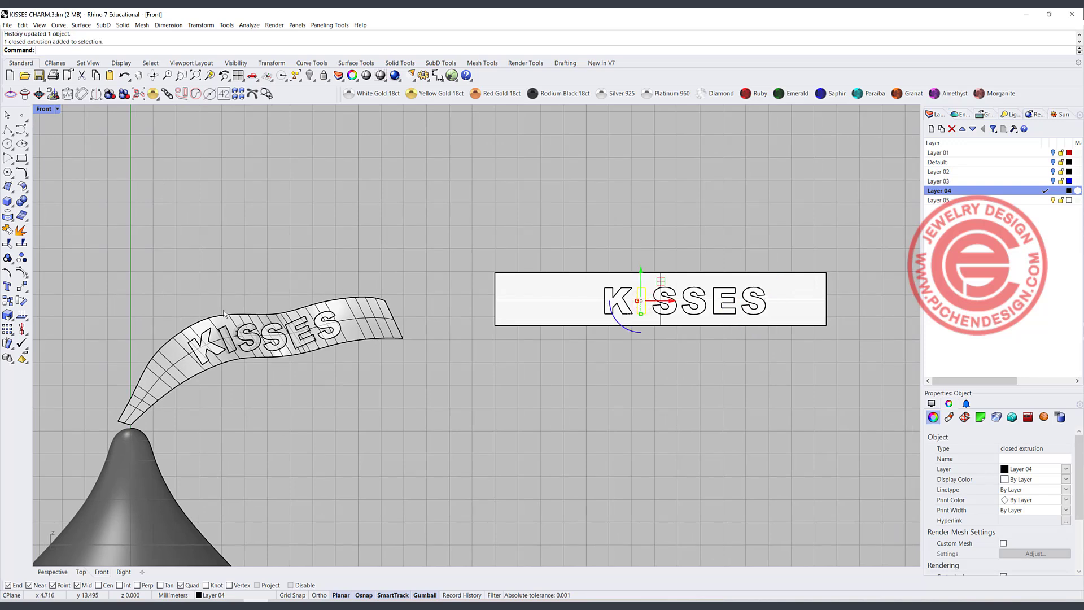
drag(632, 331, 649, 334)
click(666, 304)
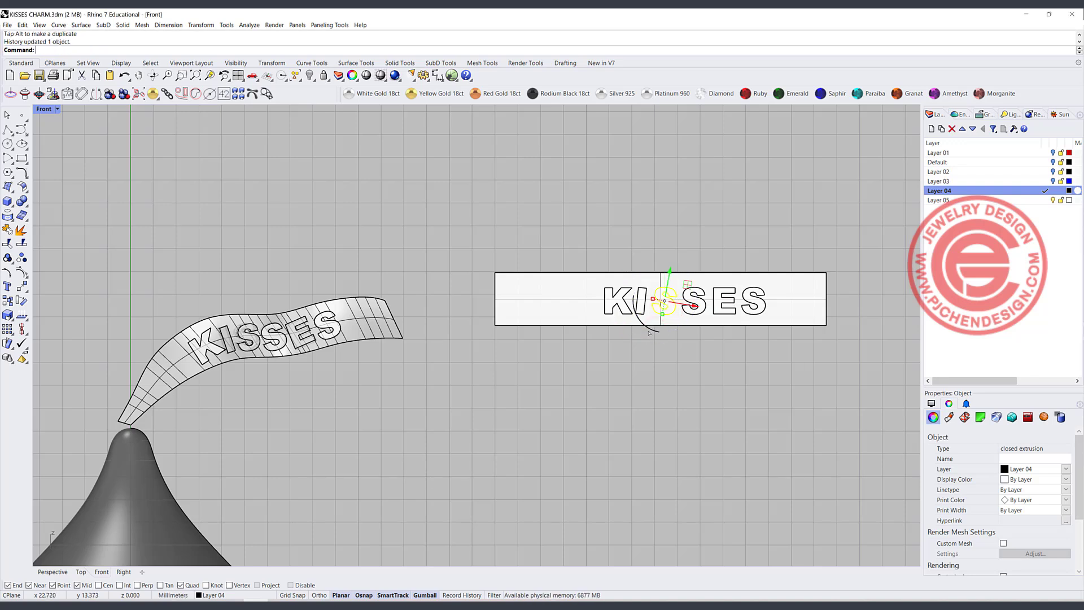
click(704, 314)
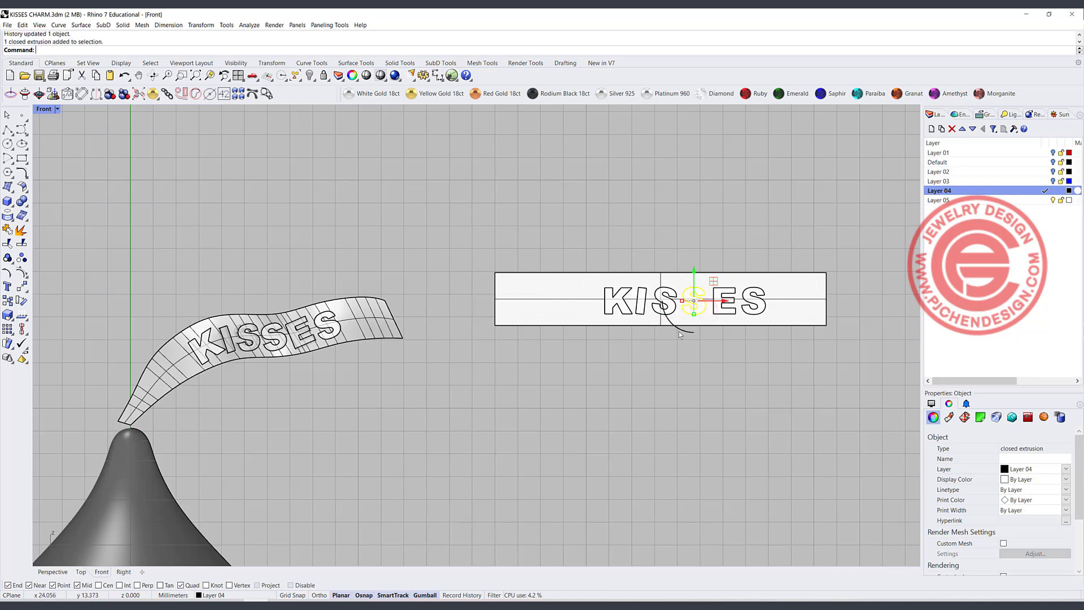
drag(683, 330, 677, 332)
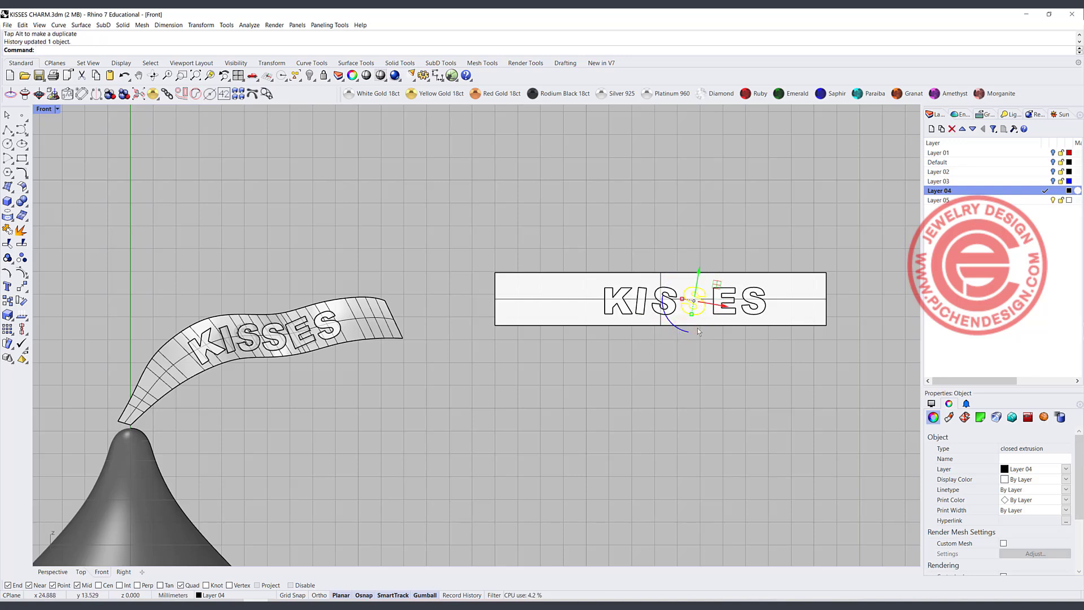
click(459, 440)
right_drag(450, 362, 507, 333)
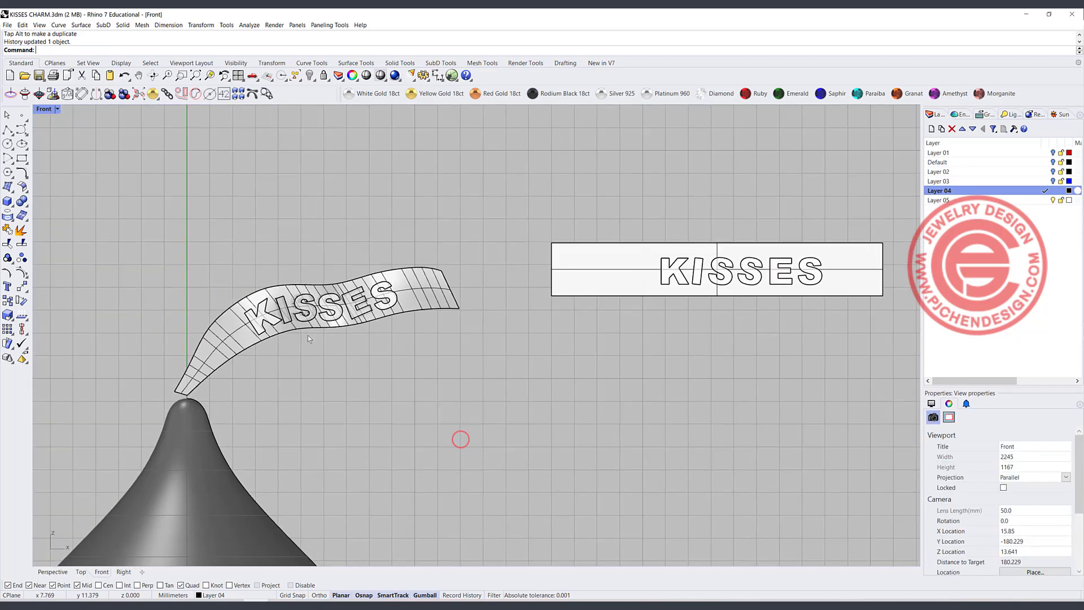
Try offsetting the wavy flag surface into a solid with a distance of 0.75 mm, and undo the offset.
double_click(43, 108)
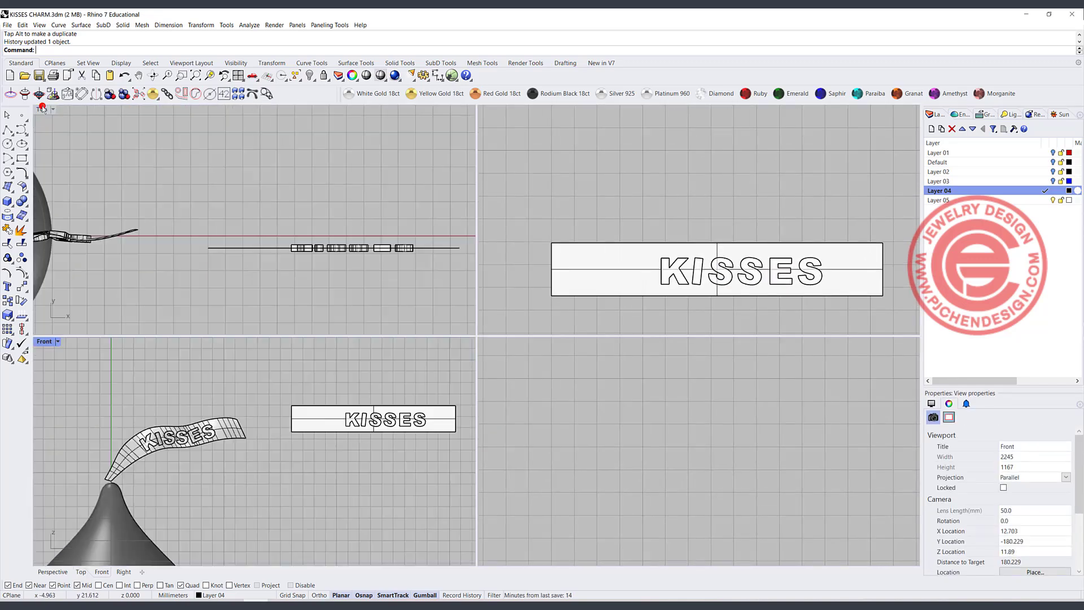
right_drag(561, 182, 649, 217)
scroll(219, 452, up, 3)
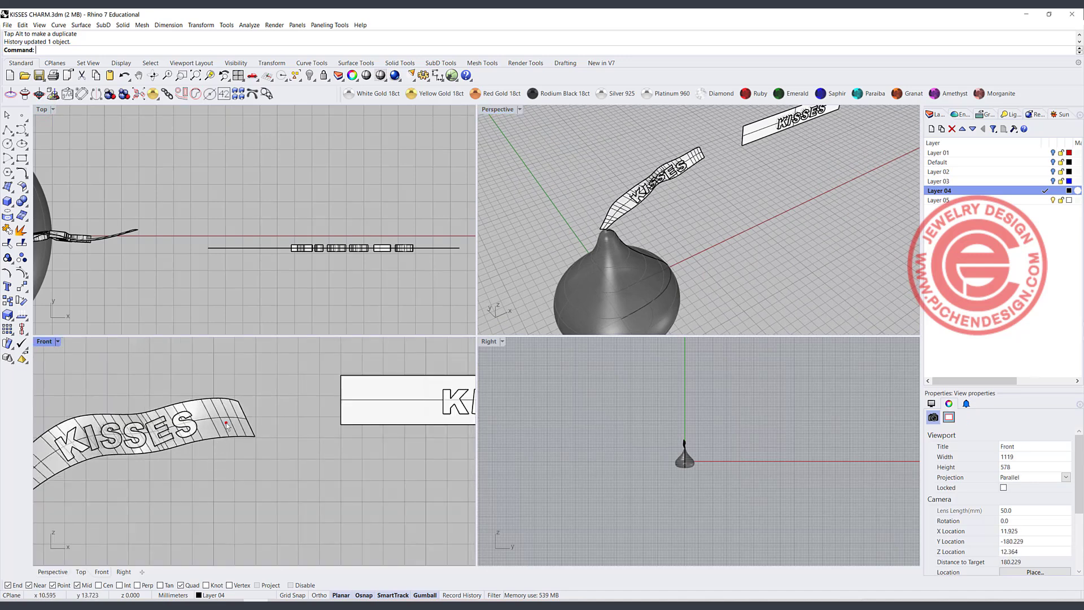
click(226, 422)
scroll(212, 229, up, 4)
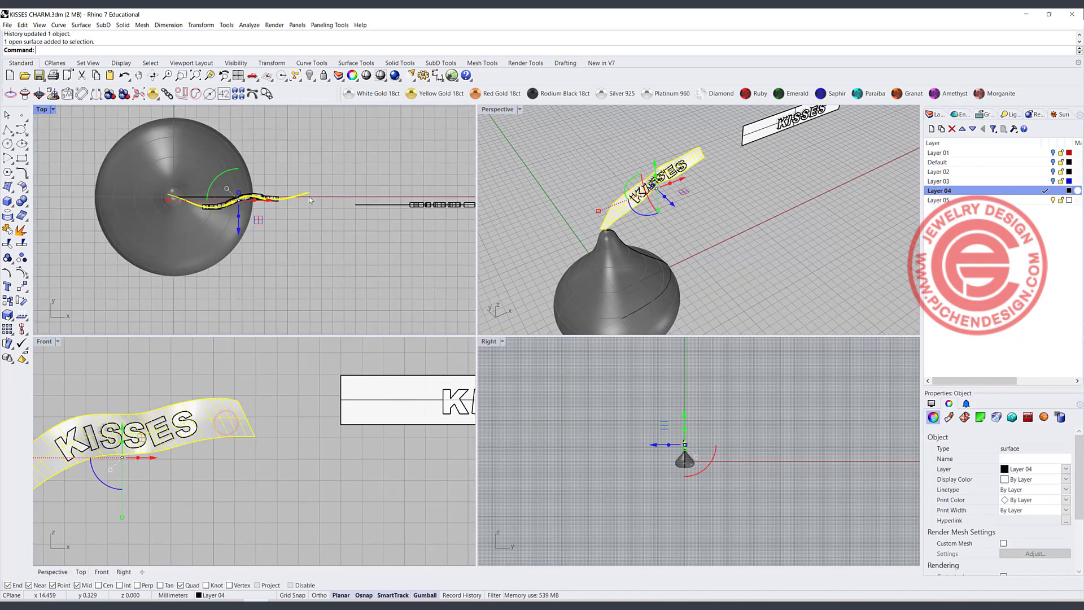
click(21, 201)
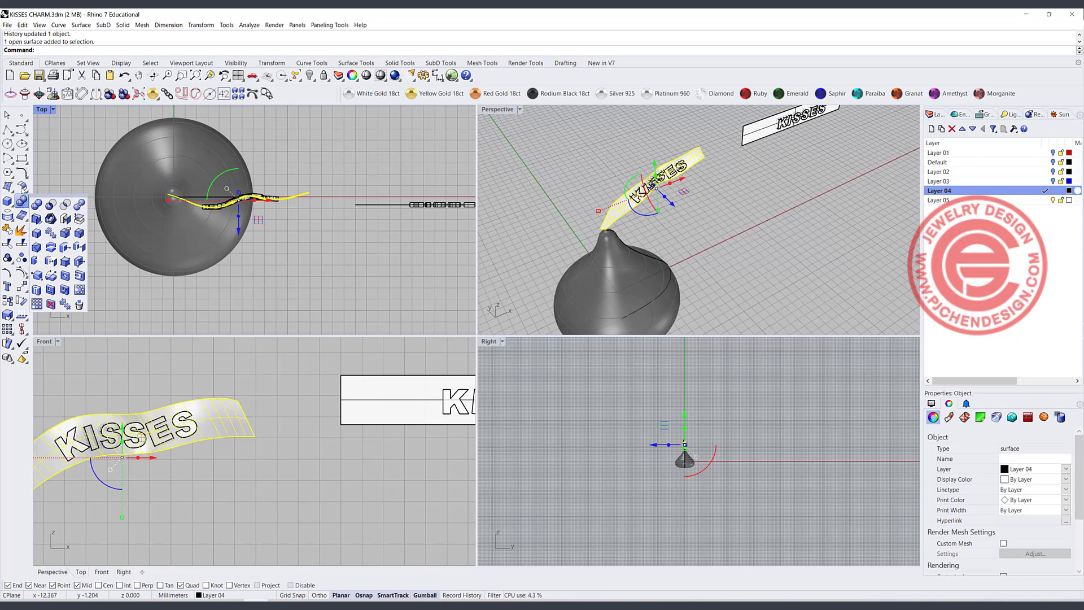
click(21, 187)
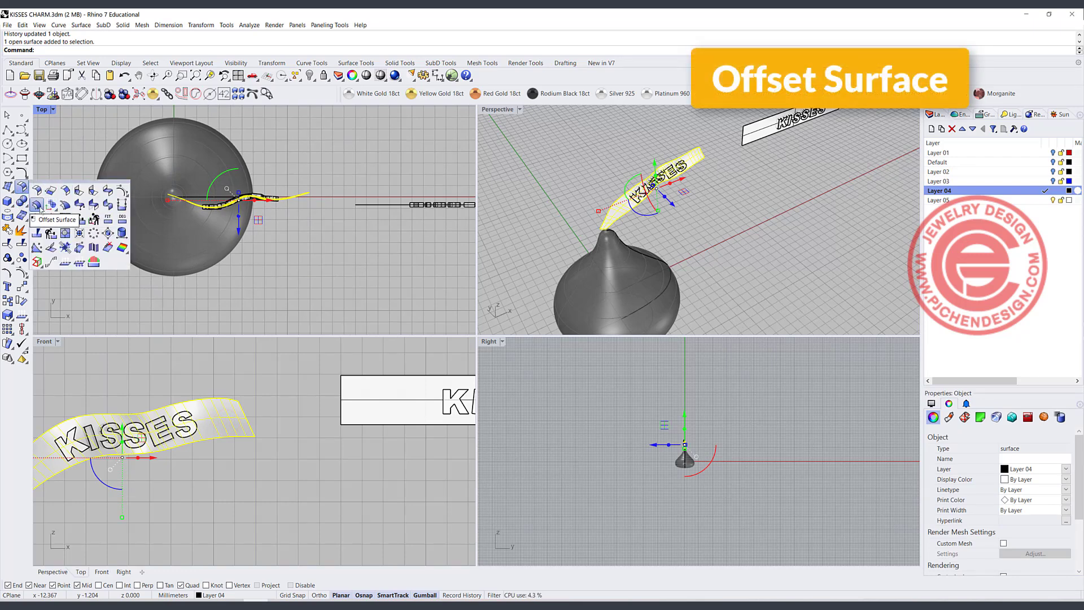
click(38, 205)
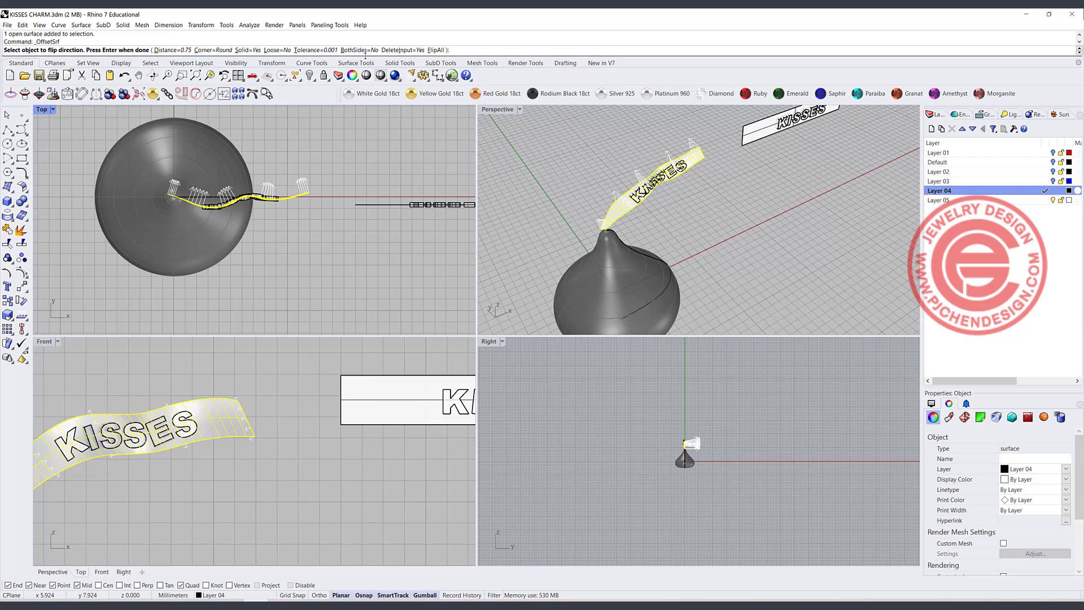
key(Return)
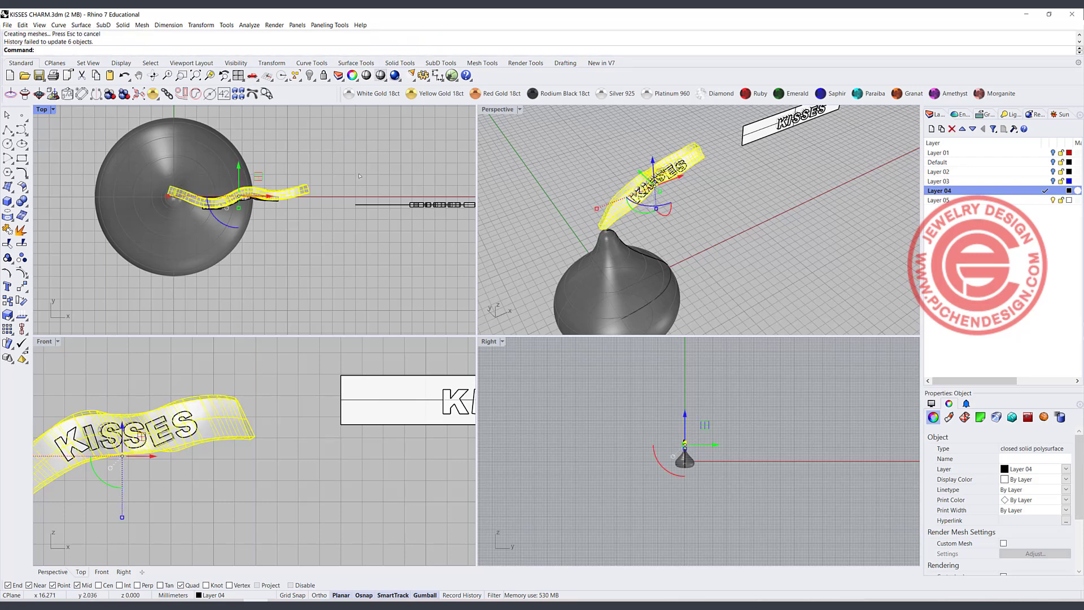
click(359, 176)
scroll(658, 186, up, 3)
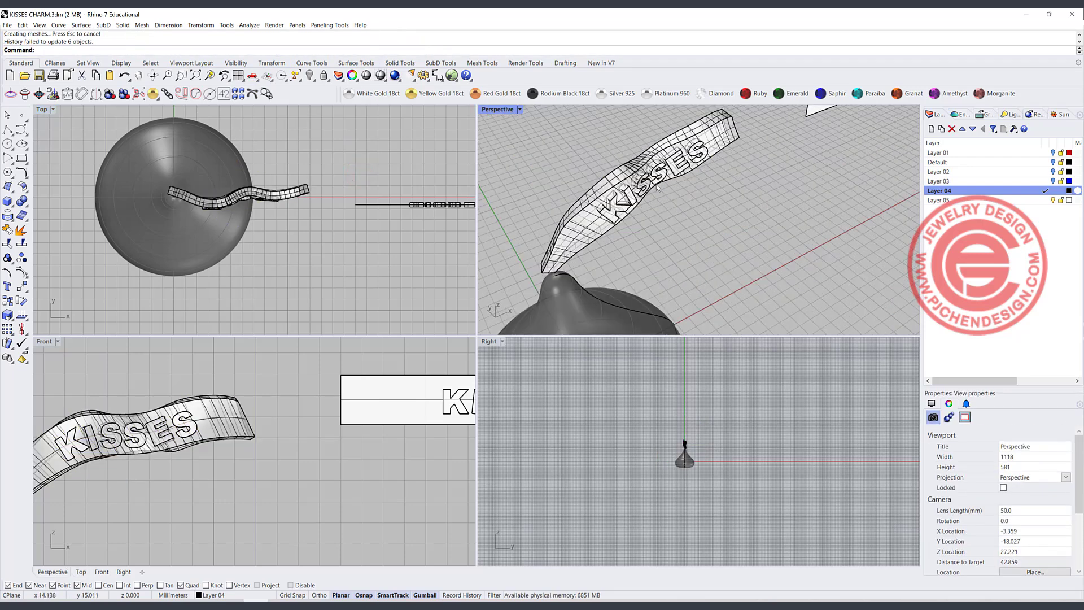
key(ctrl+z)
Offset the wavy flag surface into a solid on one side with a distance of 0.5 mm.
right_click(314, 153)
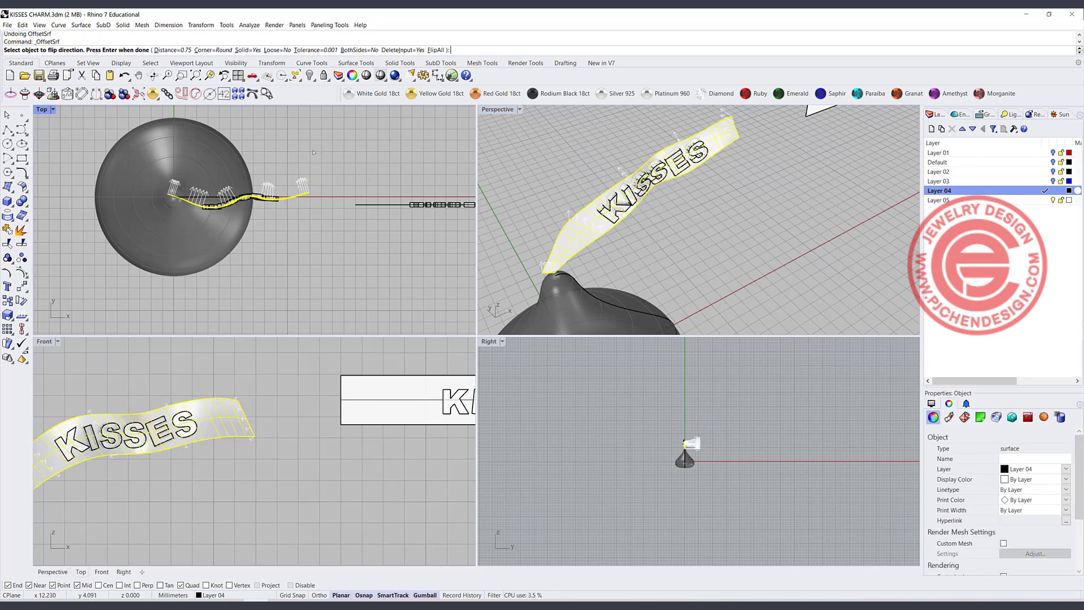
click(168, 50)
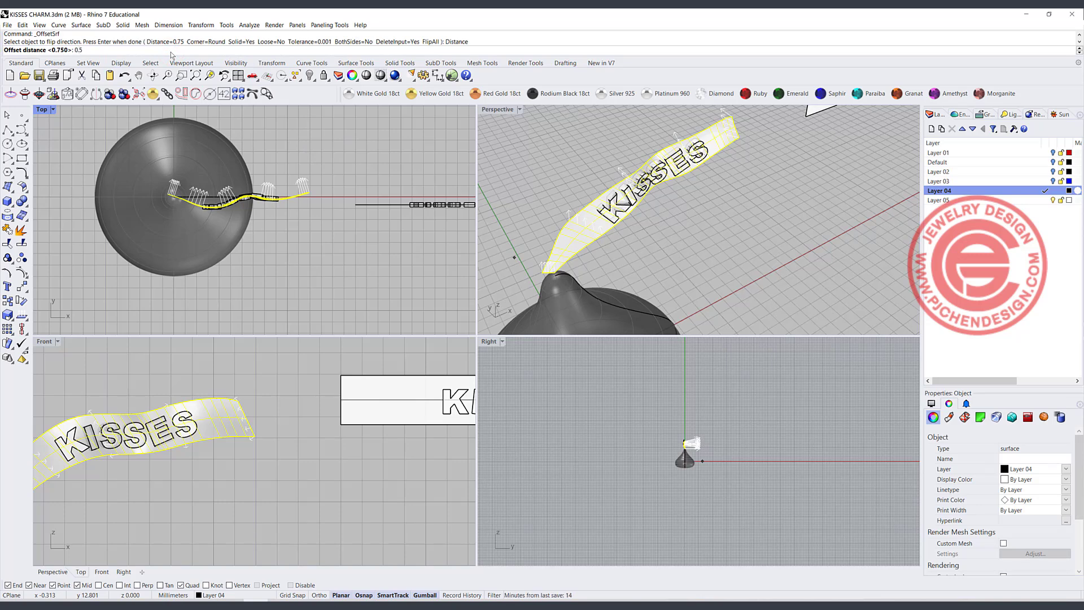
text(0.5)
key(Return)
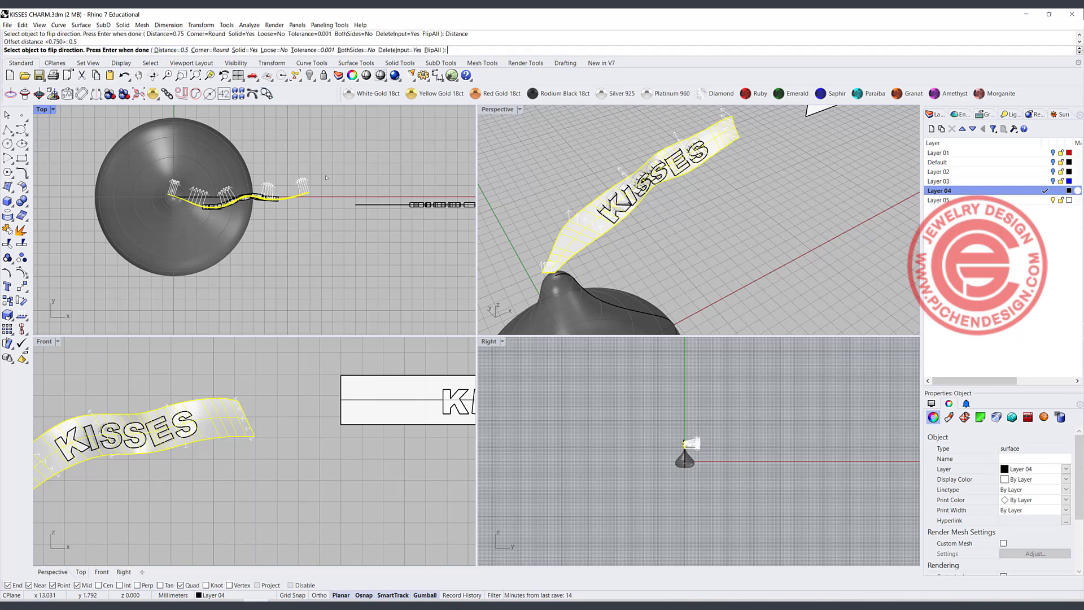
key(Return)
click(732, 253)
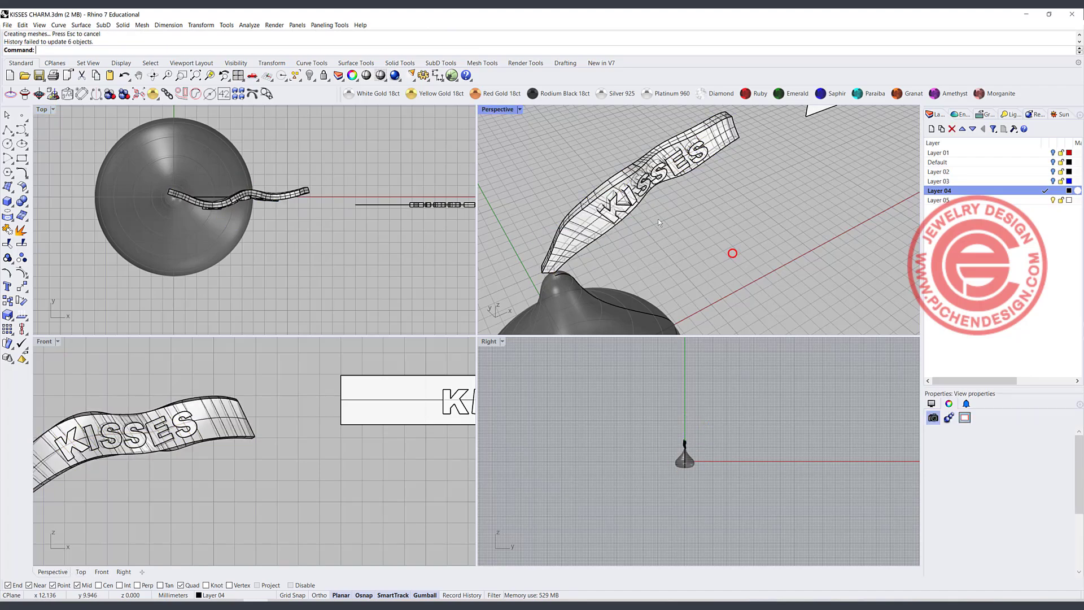
Try engraving the KISSES letters into the solid flag with Boolean Difference in the maximized Perspective view, and undo the cut.
right_drag(659, 223, 627, 220)
click(500, 113)
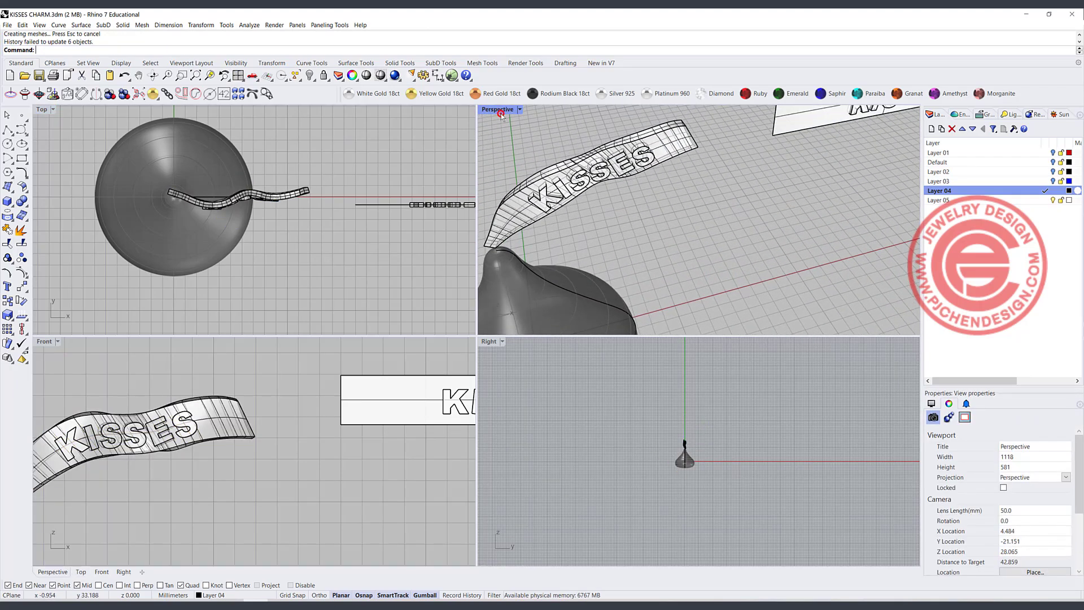
double_click(501, 114)
scroll(305, 290, down, 6)
scroll(258, 272, up, 6)
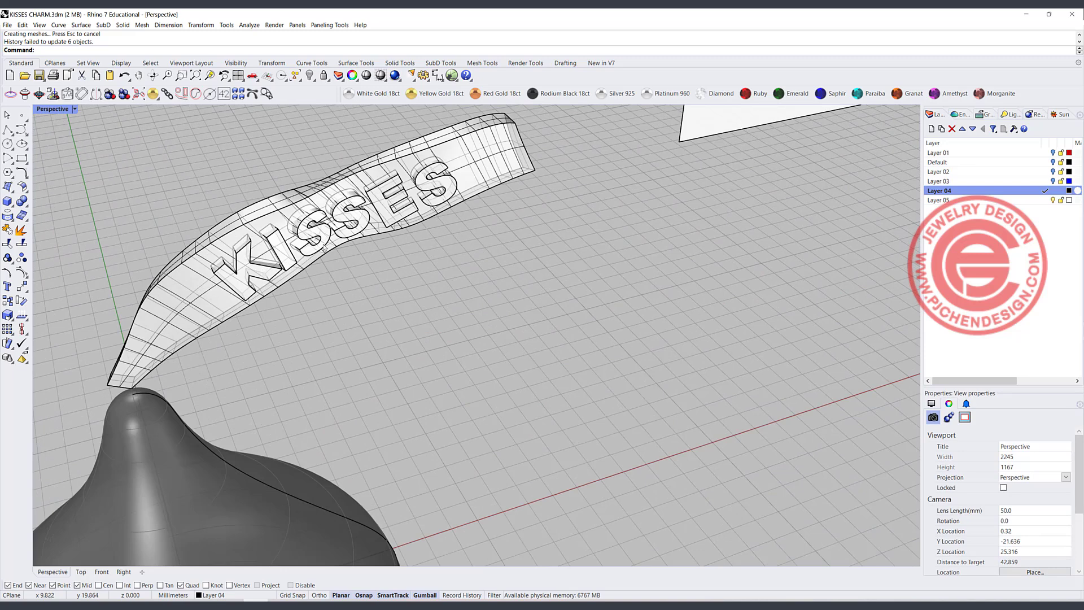
click(26, 204)
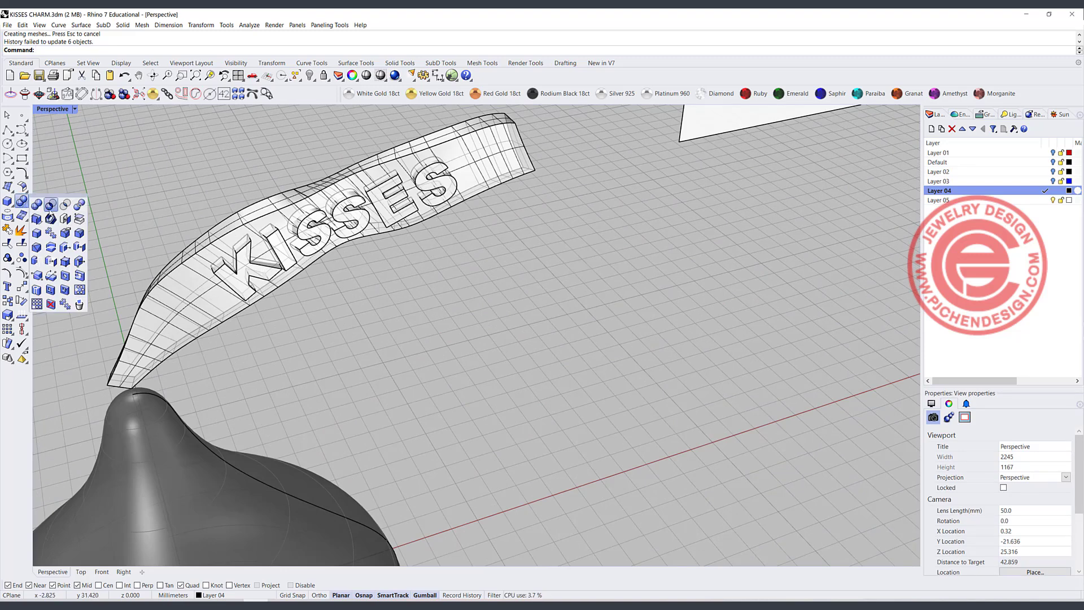
click(52, 205)
click(175, 293)
key(Return)
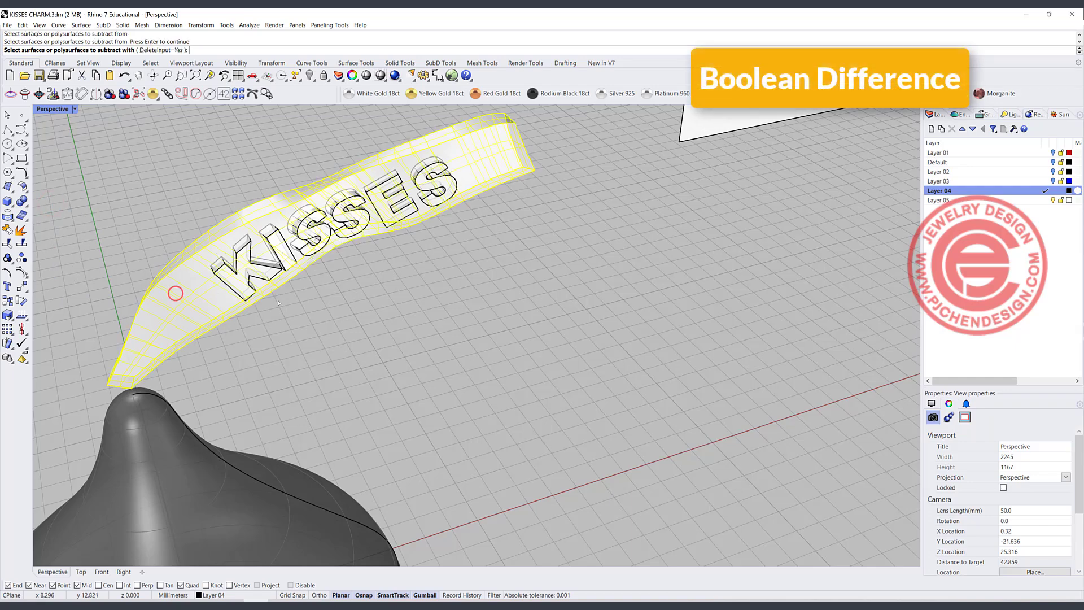
mouse_move(165, 139)
mouse_down()
mouse_move(511, 299)
mouse_move(169, 140)
mouse_up()
key(Return)
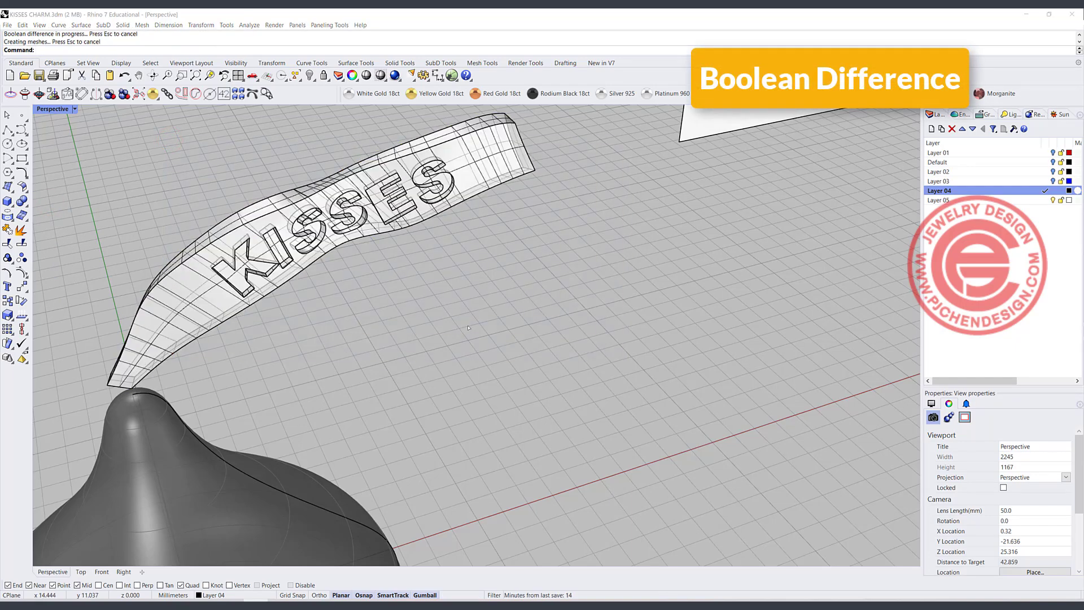
click(559, 330)
mouse_move(417, 289)
right_down()
mouse_move(400, 271)
mouse_move(414, 328)
mouse_move(410, 284)
right_up()
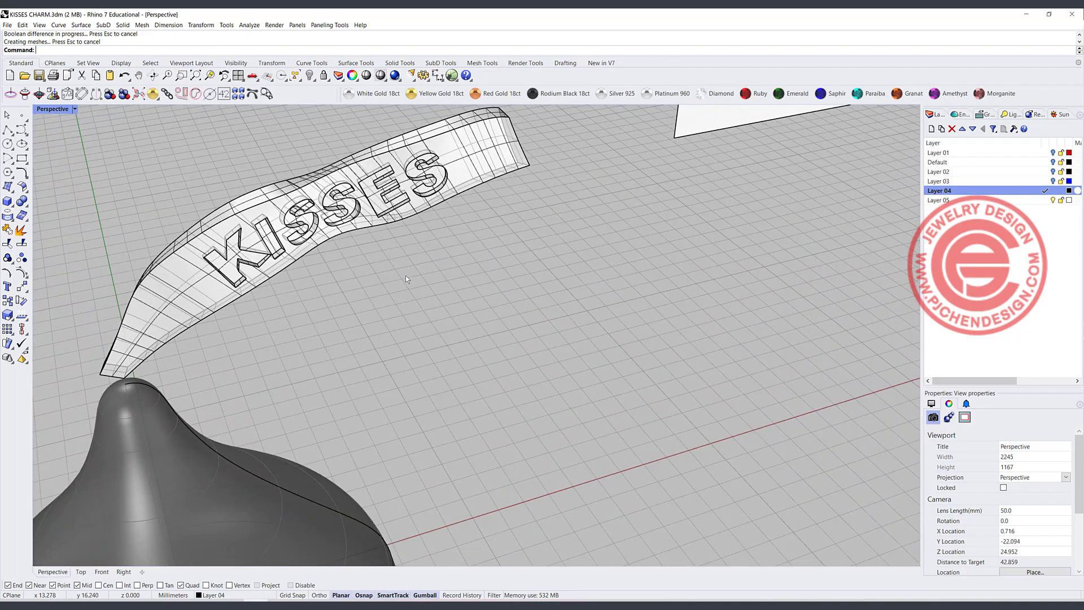
key(ctrl+z)
click(483, 287)
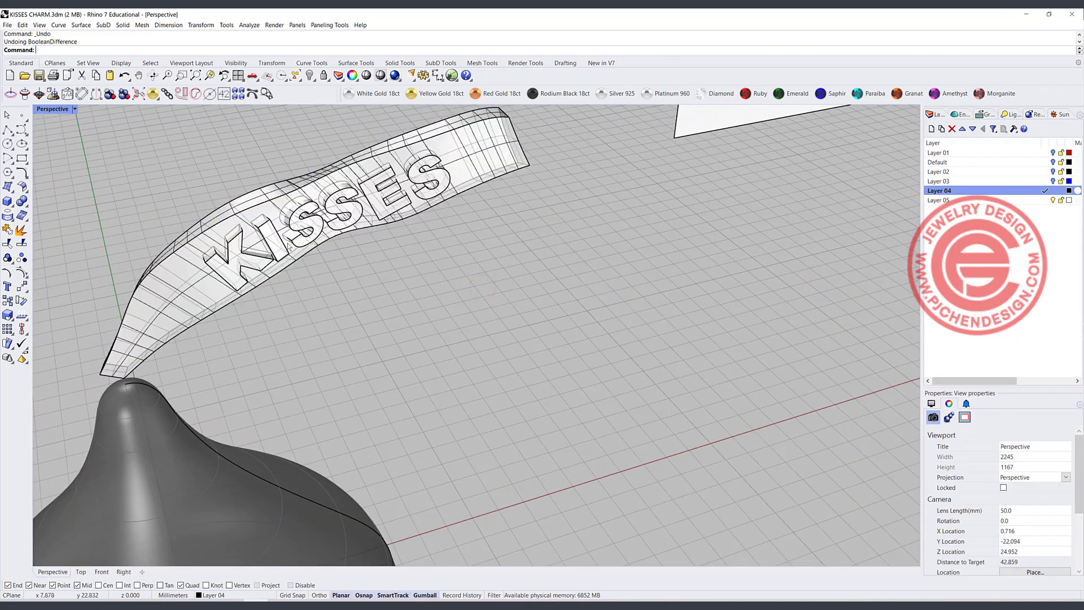
Move the solid flag together with its letters so the flag's narrow end sinks into the tip of the Kiss body.
scroll(289, 247, down, 10)
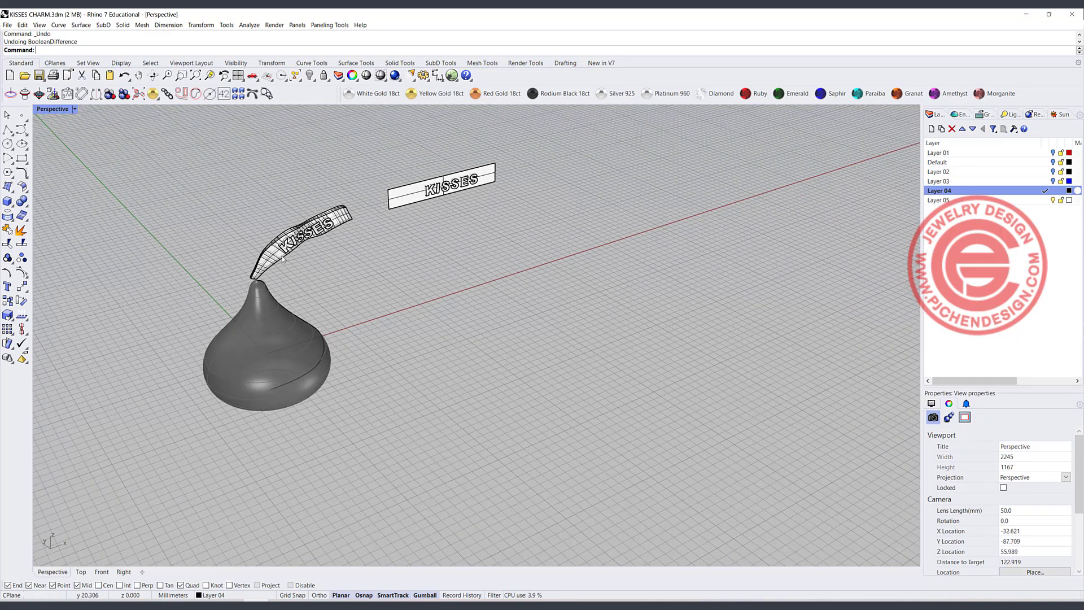
drag(172, 167, 427, 329)
double_click(53, 109)
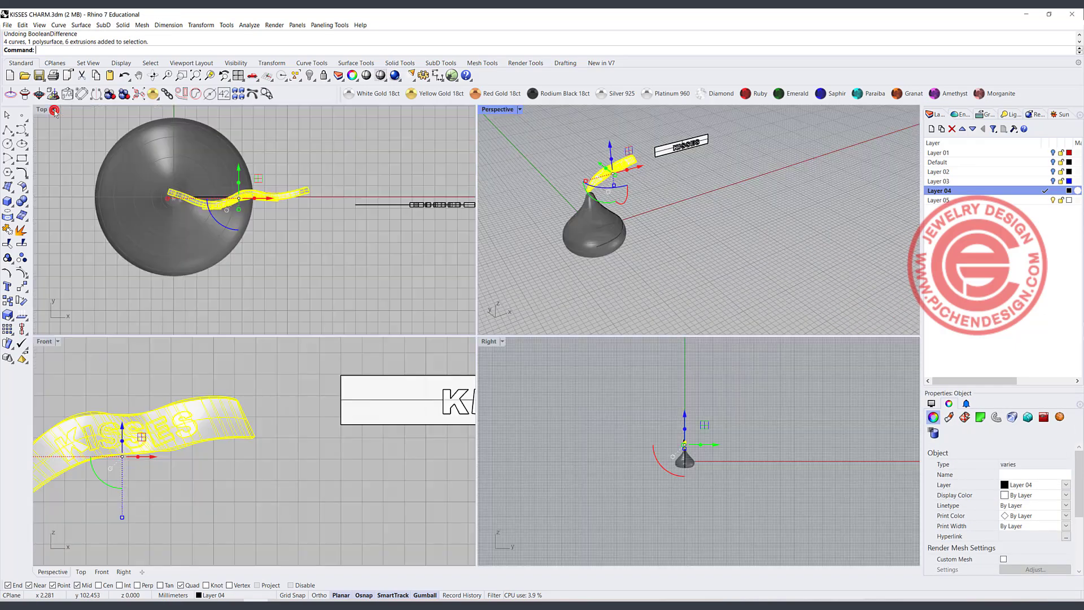
drag(300, 376, 330, 413)
click(537, 330)
click(425, 468)
scroll(453, 251, down, 4)
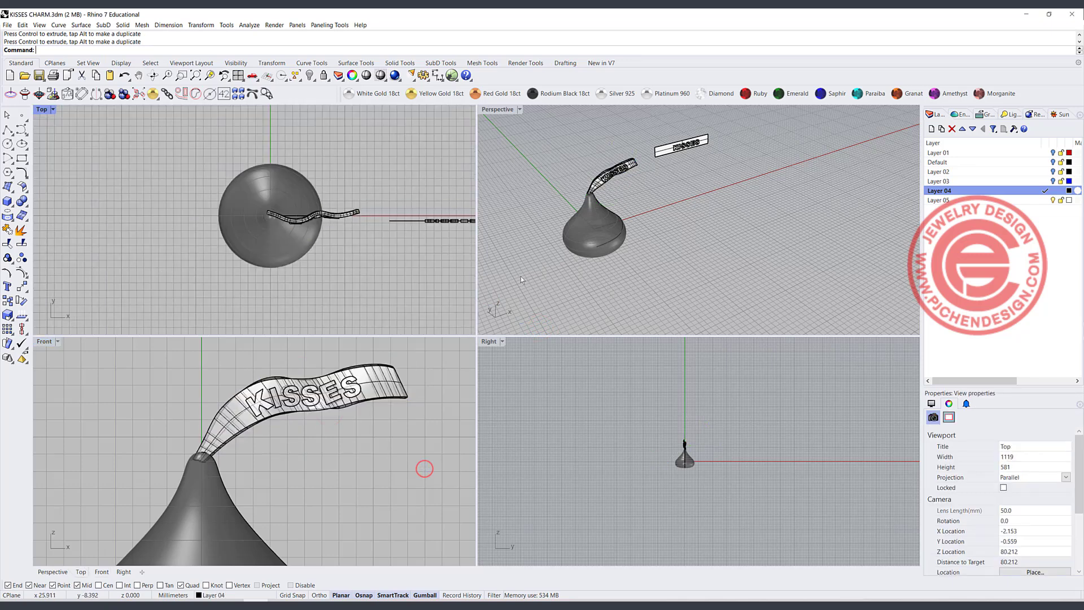
Set the Perspective view to Rendered display and frame the flag and the Kiss body.
right_drag(650, 282, 581, 244)
click(519, 110)
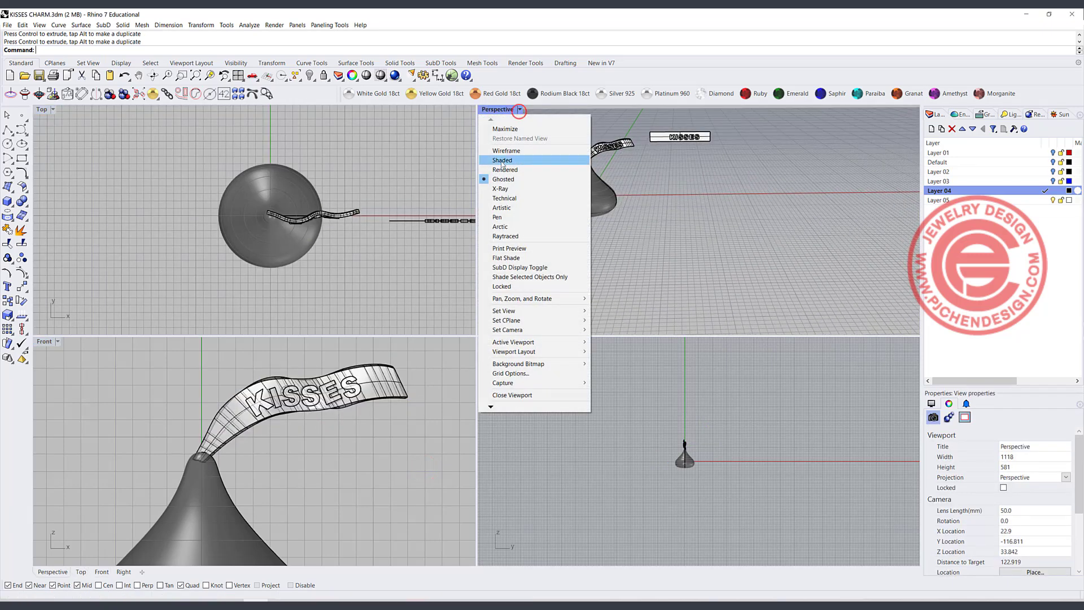
click(505, 170)
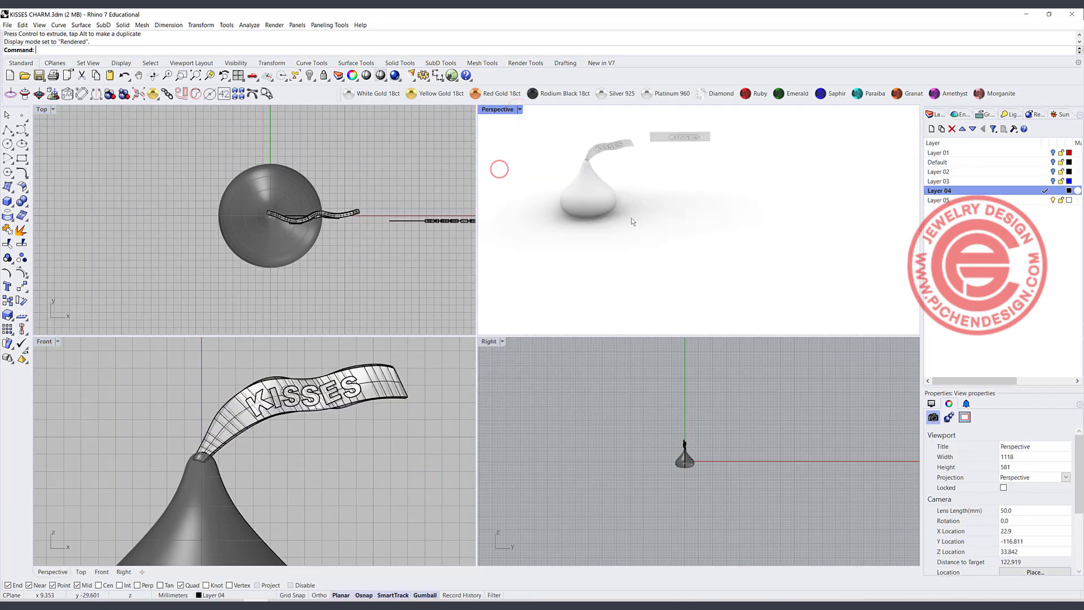
scroll(587, 190, up, 8)
shift+right_drag(589, 192, 617, 237)
scroll(347, 255, down, 3)
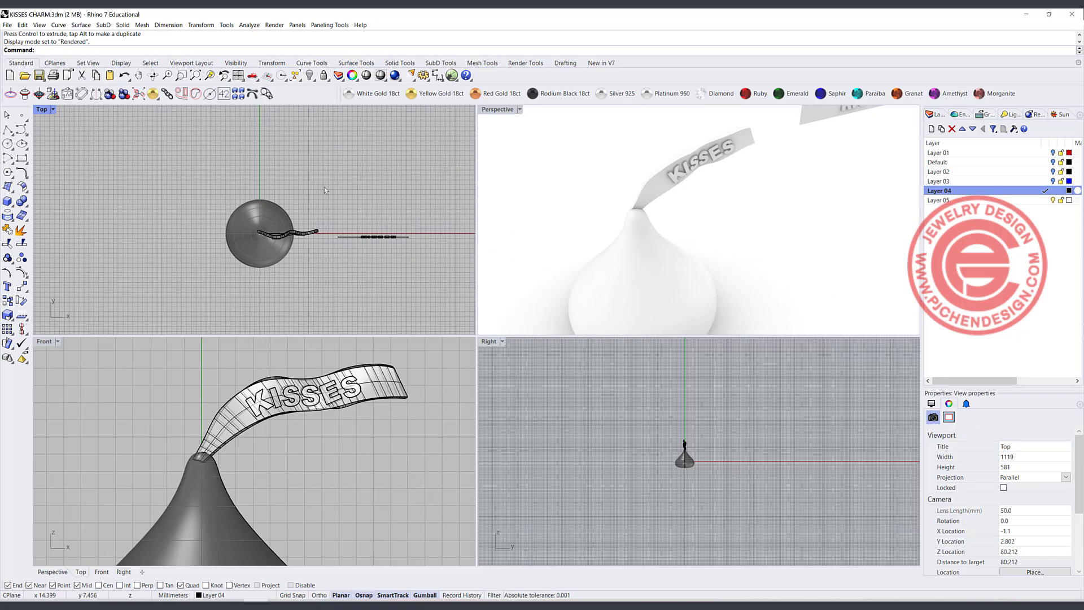
Hide the flat rectangle with its source lettering and unlock the Kiss body.
drag(324, 187, 411, 258)
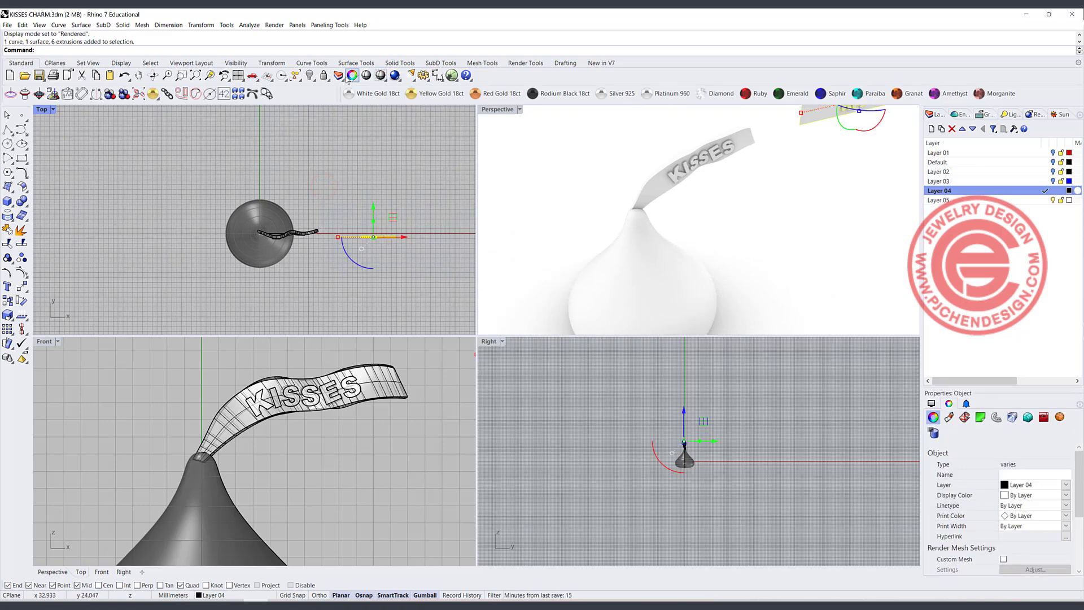
click(309, 76)
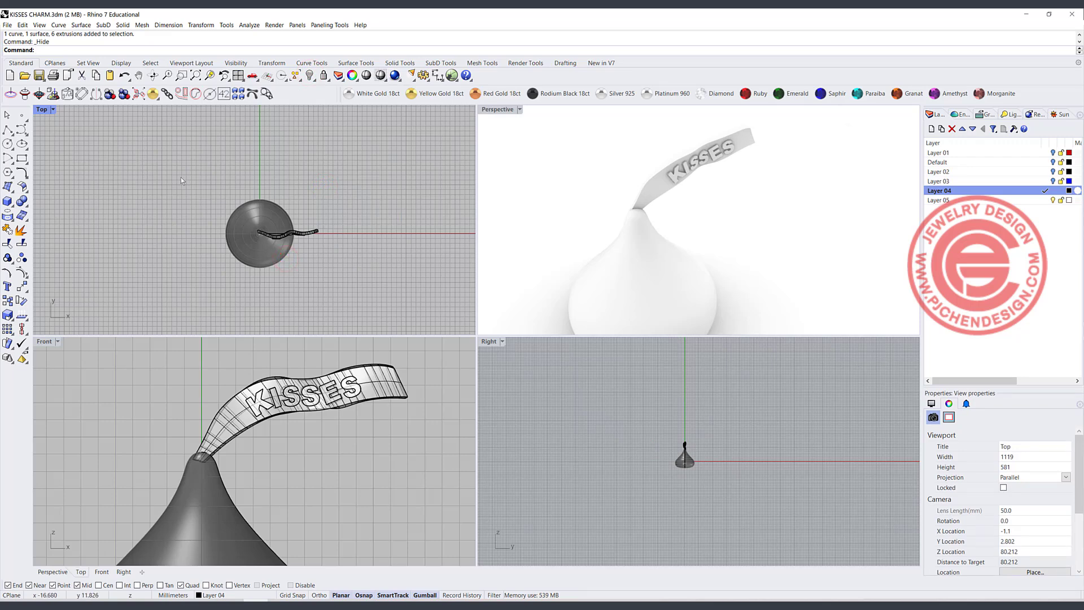
right_click(324, 75)
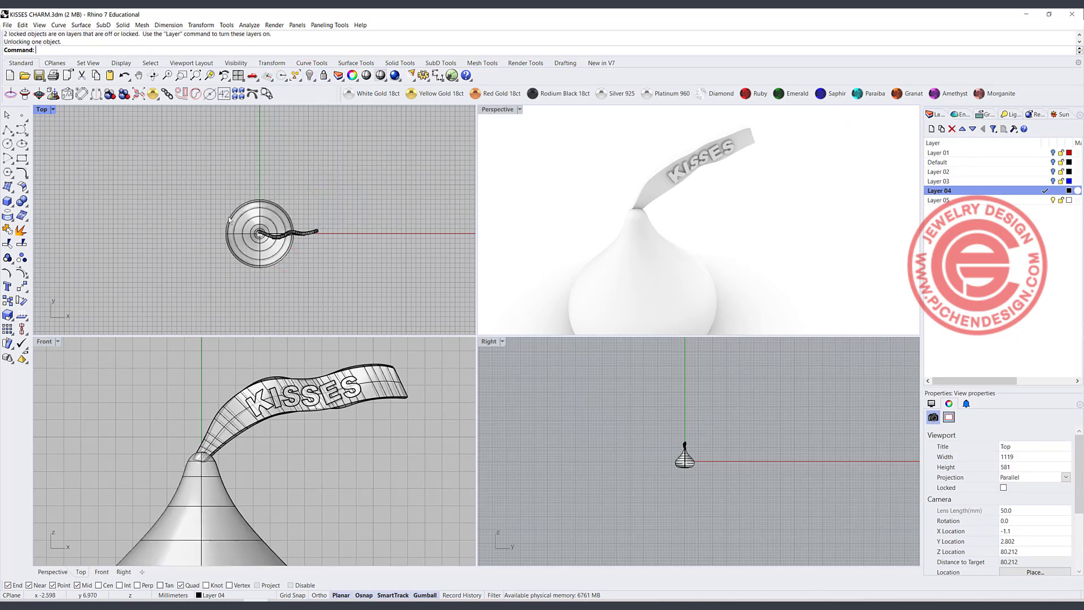
drag(170, 198, 361, 286)
scroll(296, 247, up, 6)
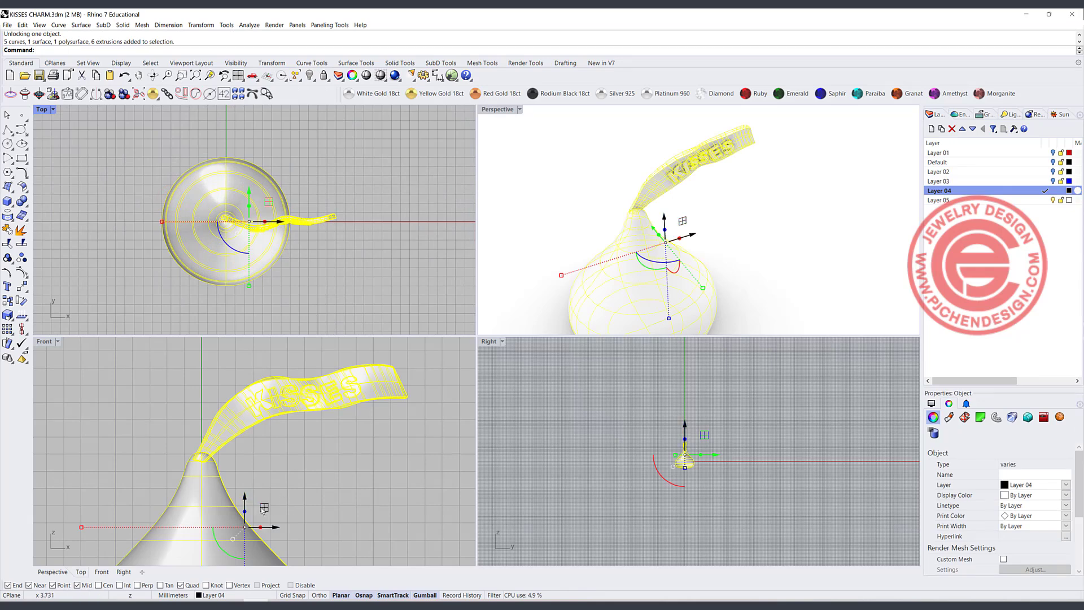
ctrl+click(227, 491)
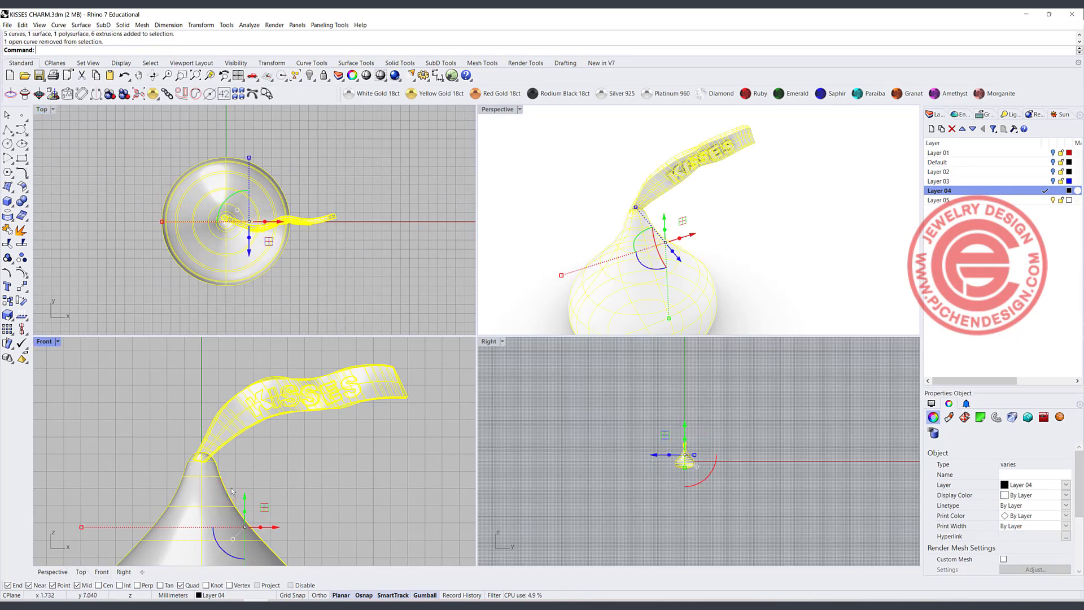
ctrl+click(259, 479)
shift+click(212, 524)
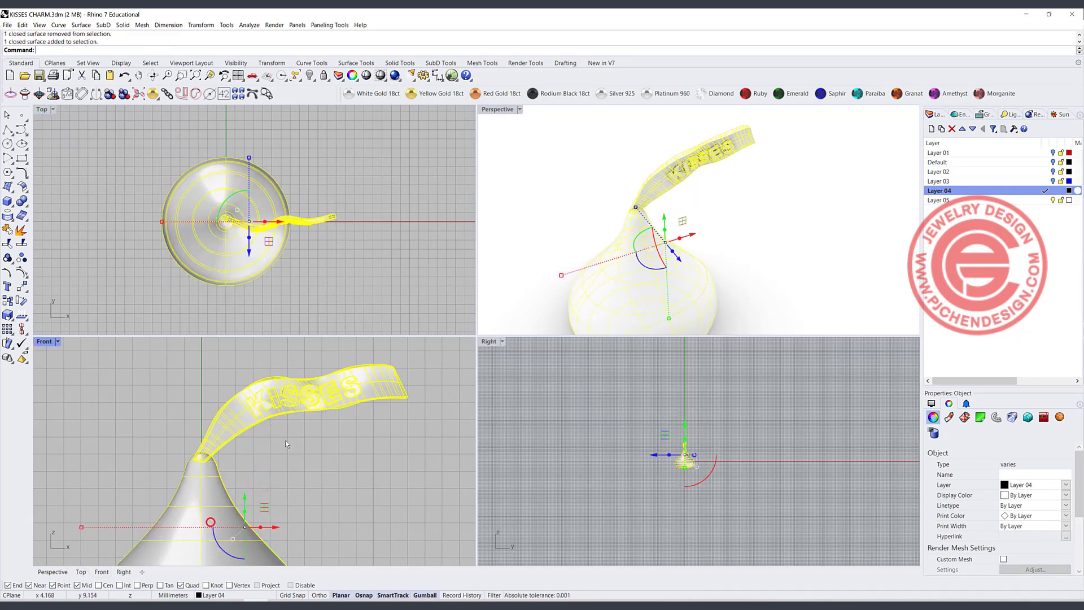
scroll(286, 439, down, 4)
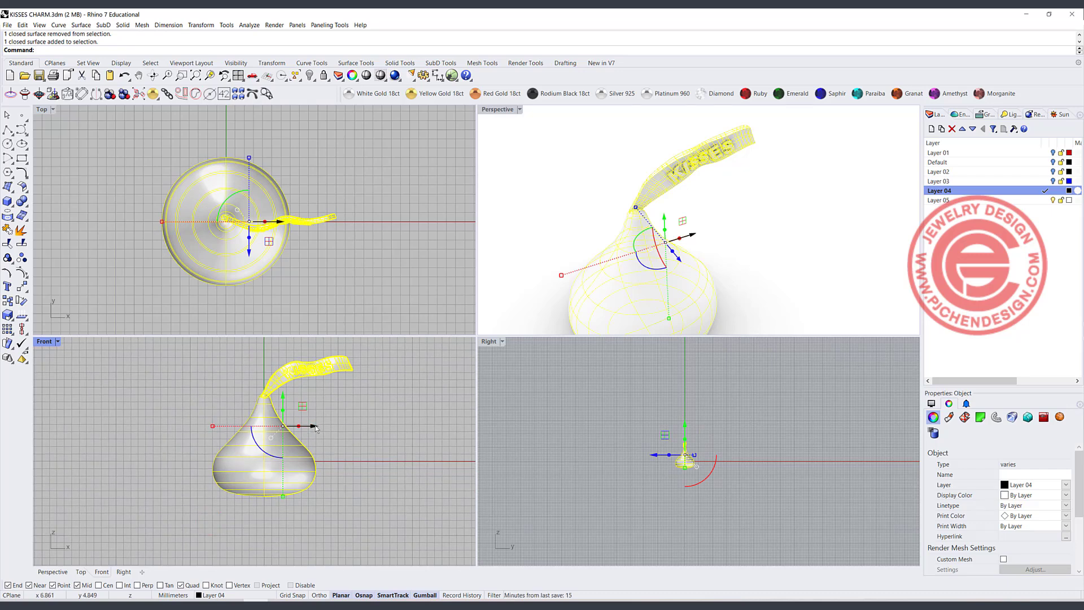
click(384, 438)
Place a copy of the complete charm beside it in the negative X direction, and delete the original's Kiss body surface.
scroll(387, 438, down, 3)
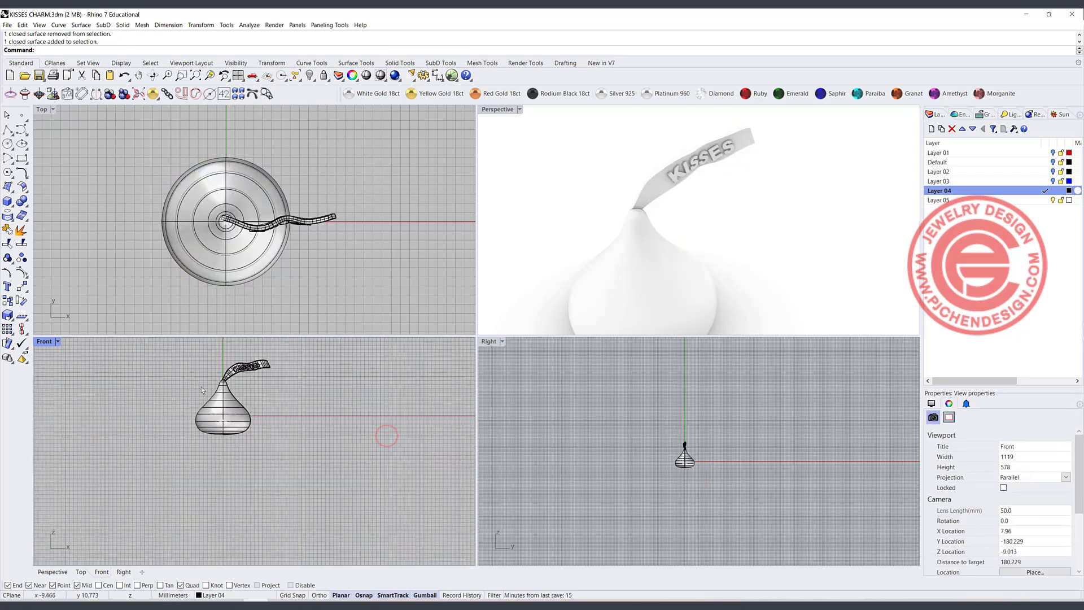
drag(160, 366, 385, 489)
drag(311, 431, 202, 420)
click(256, 443)
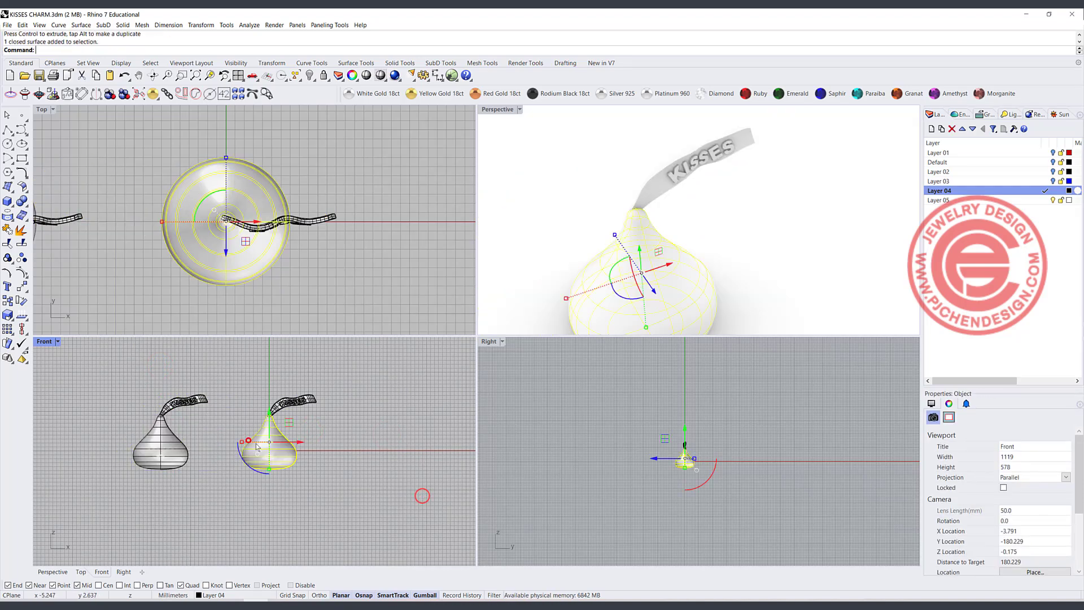
key(Delete)
Lock the original wavy flag together with its KISSES letters, leaving the Kiss profile curve unlocked.
scroll(265, 429, up, 5)
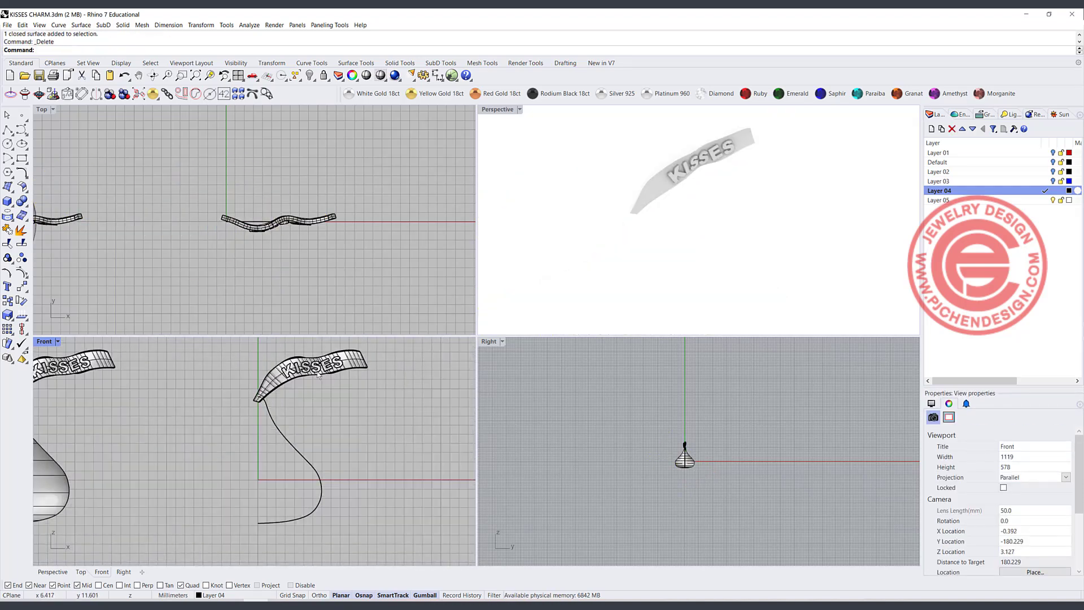
drag(398, 420, 333, 372)
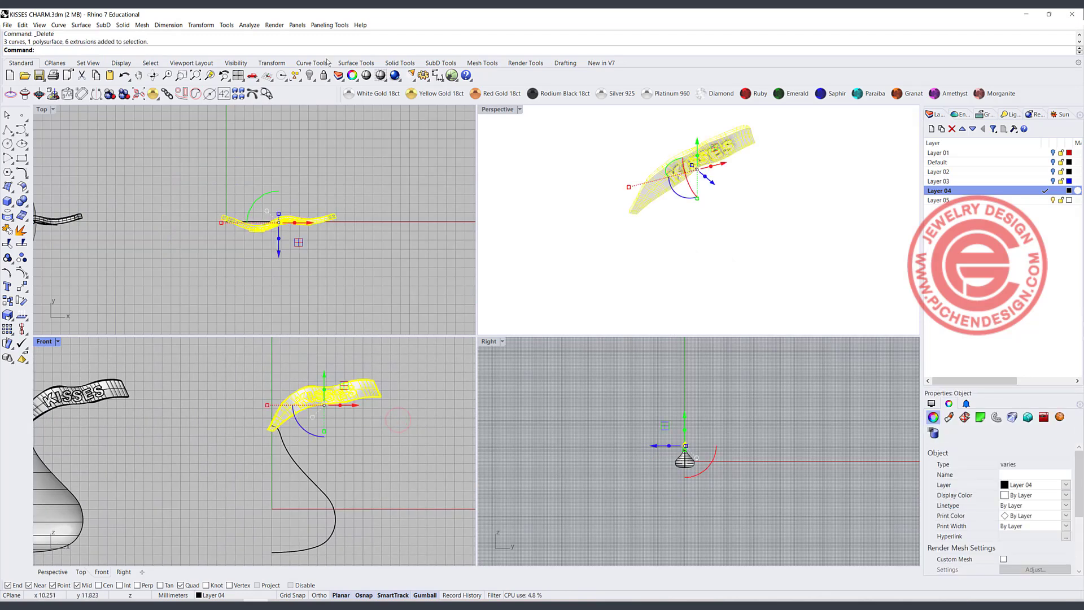
click(323, 76)
Make the Kiss profile curve SubD friendly in the maximized Front view.
right_drag(327, 489, 317, 435)
click(317, 435)
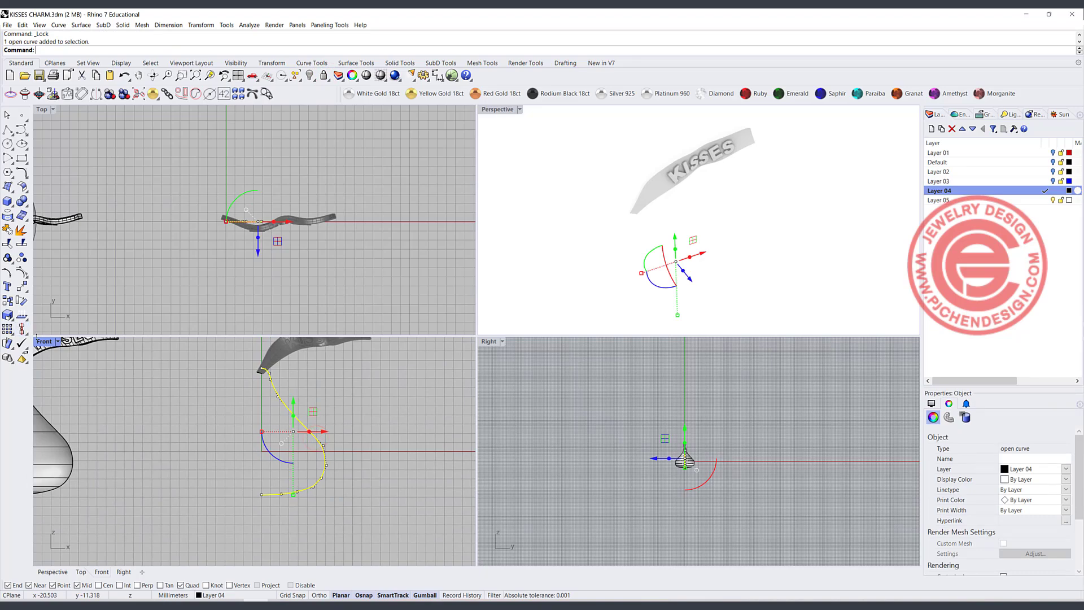
double_click(44, 341)
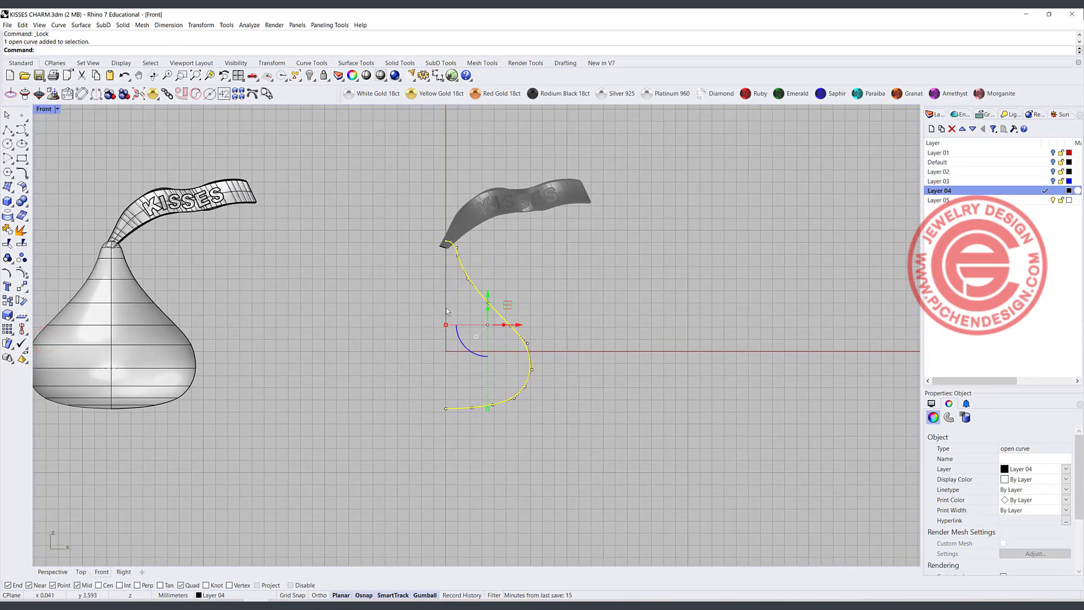
right_drag(374, 291, 303, 302)
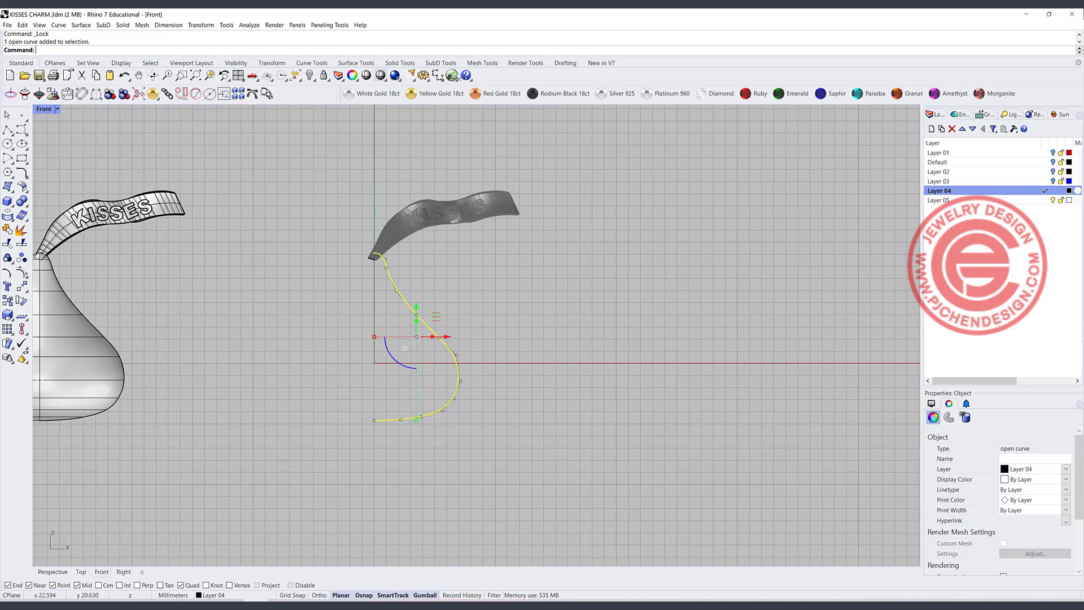
click(443, 63)
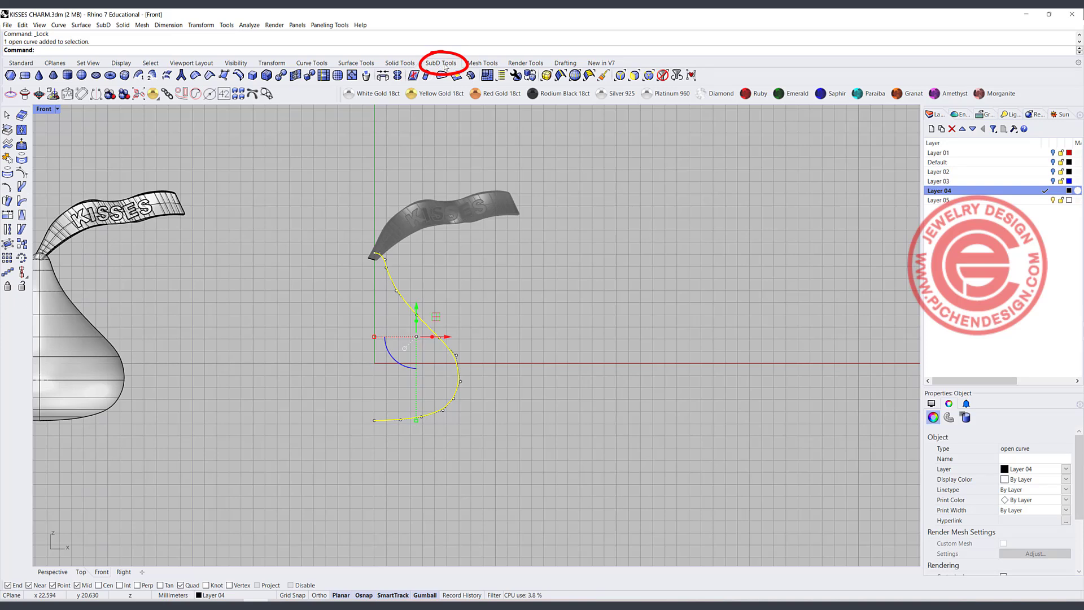
click(691, 76)
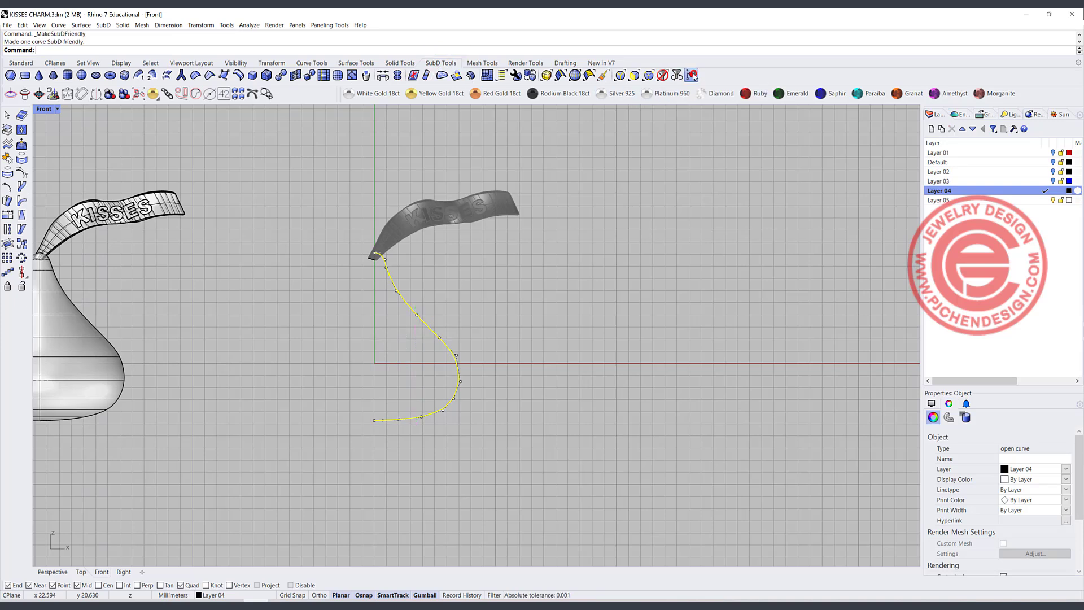
Revolve the Kiss profile curve 360 degrees into a SubD with 10 segments, using the vertical axis through its two endpoints.
click(559, 322)
click(427, 325)
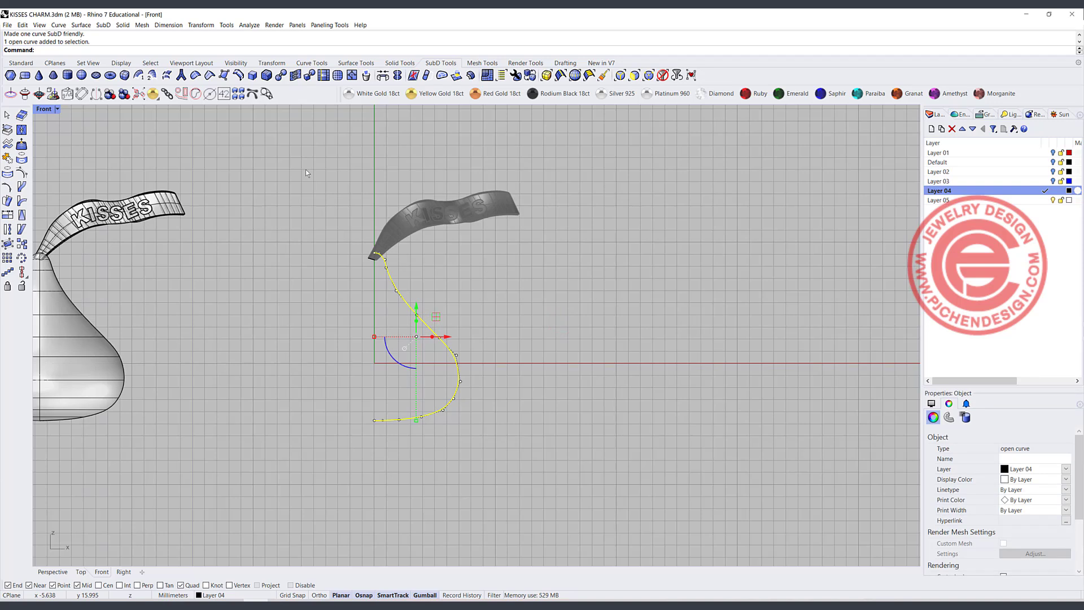
click(103, 24)
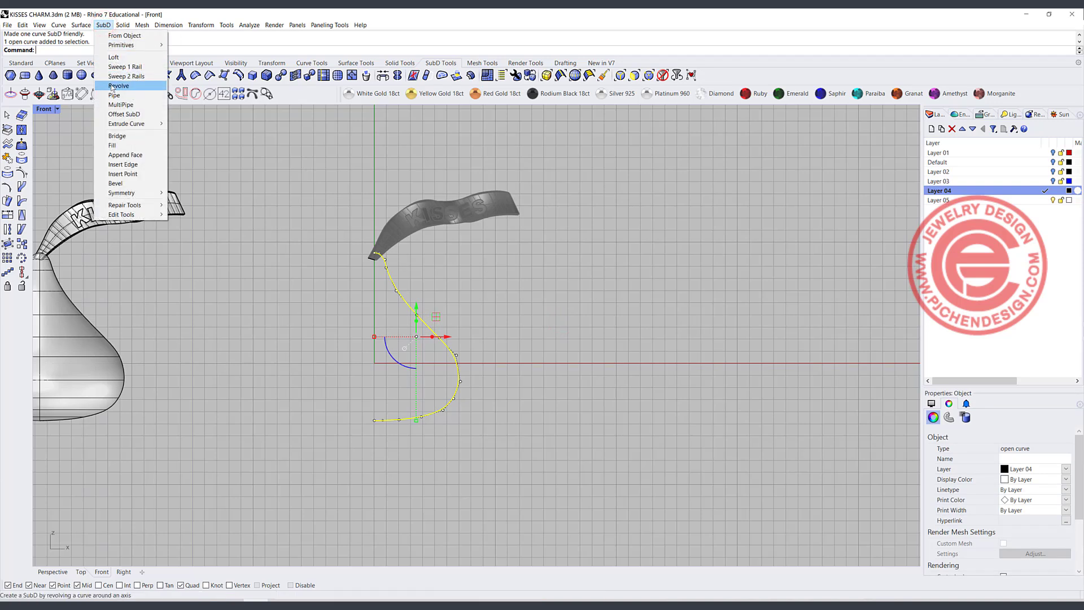
click(112, 88)
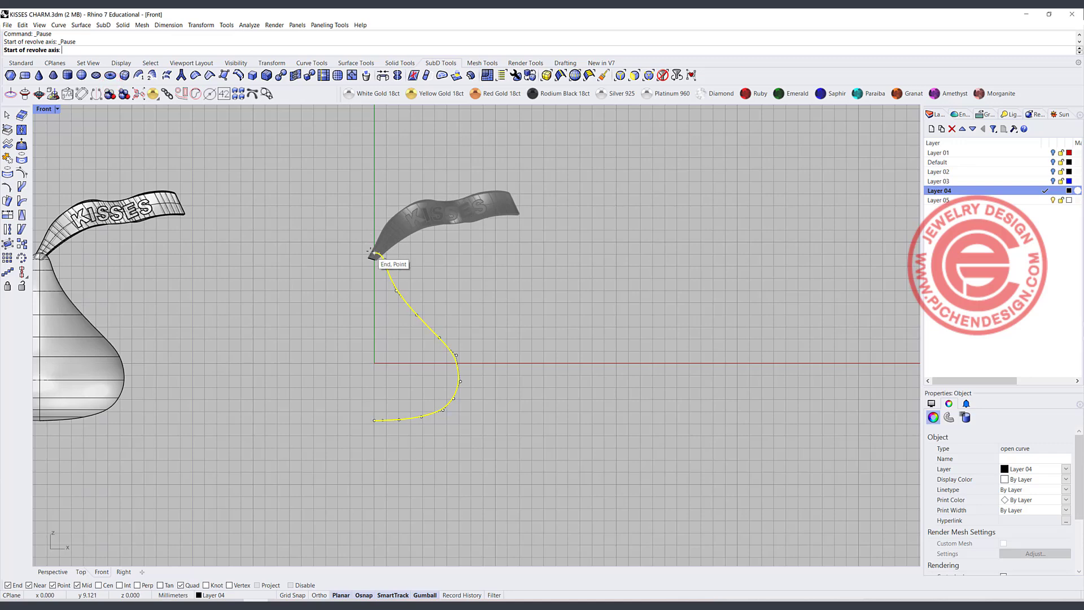
click(375, 256)
click(375, 420)
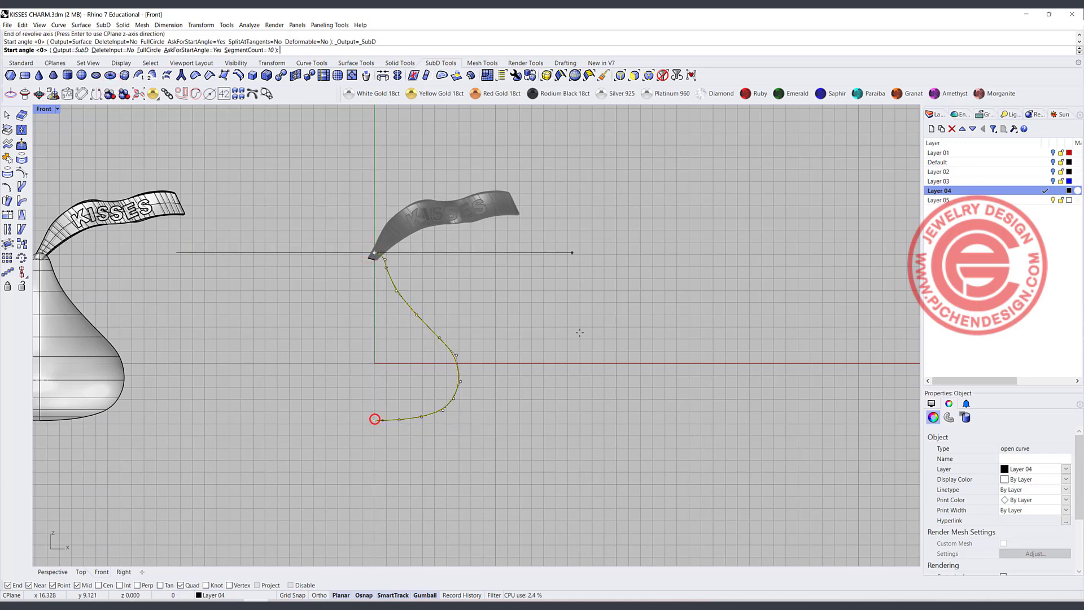
double_click(49, 110)
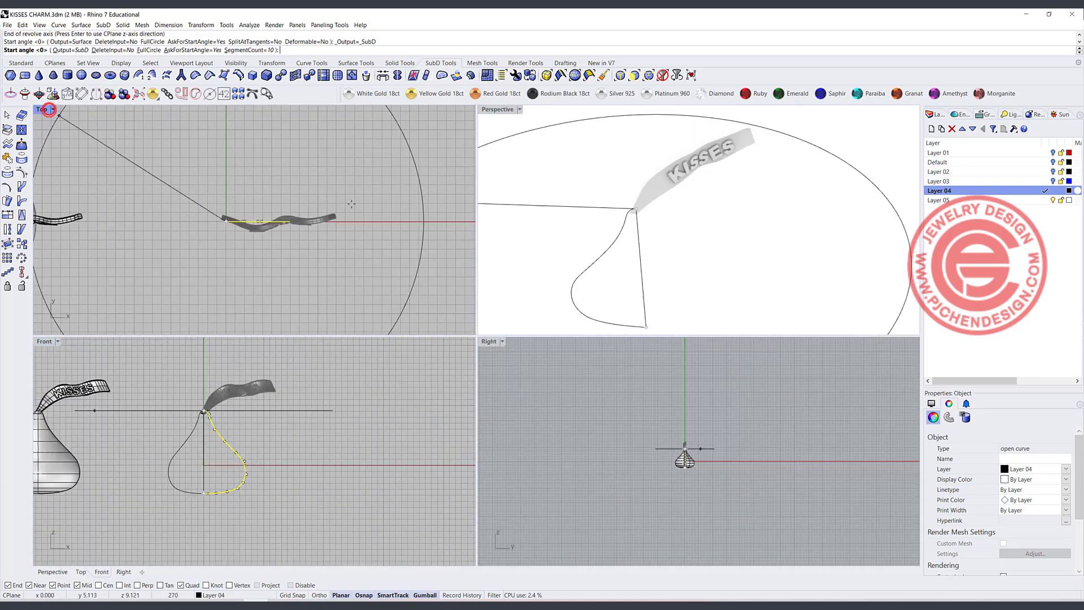
scroll(336, 210, down, 8)
click(356, 210)
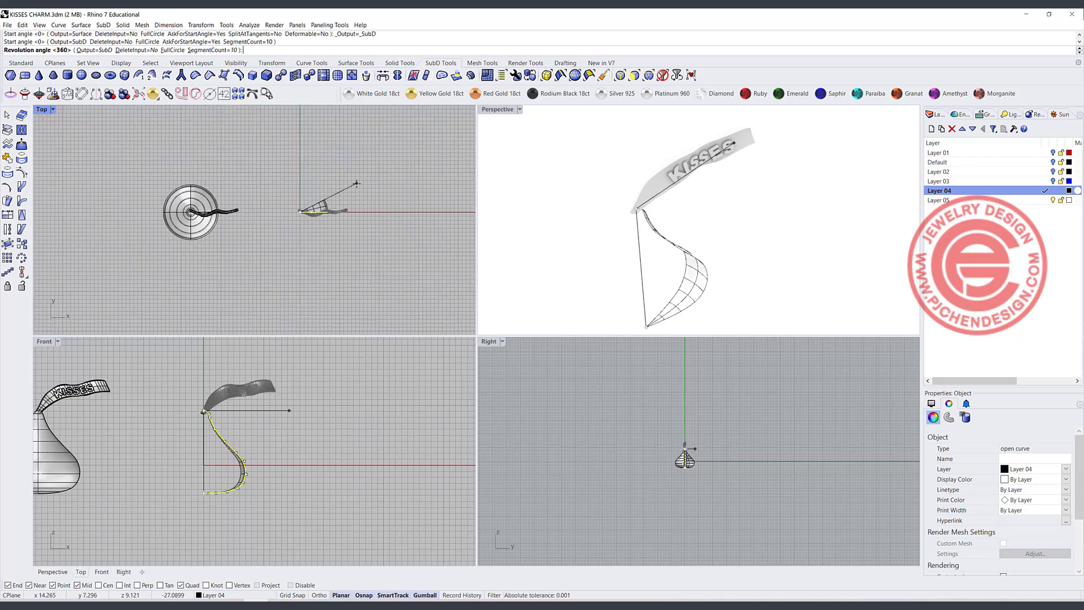
key(Return)
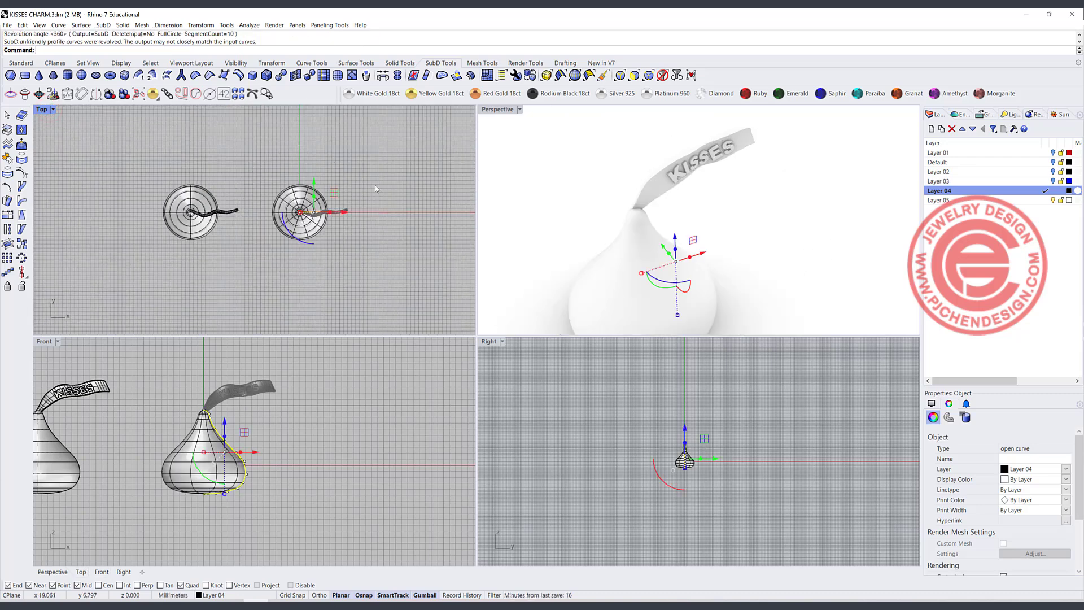
Set the Perspective view to Ghosted display, maximize it, and select the SubD Kiss body.
click(519, 109)
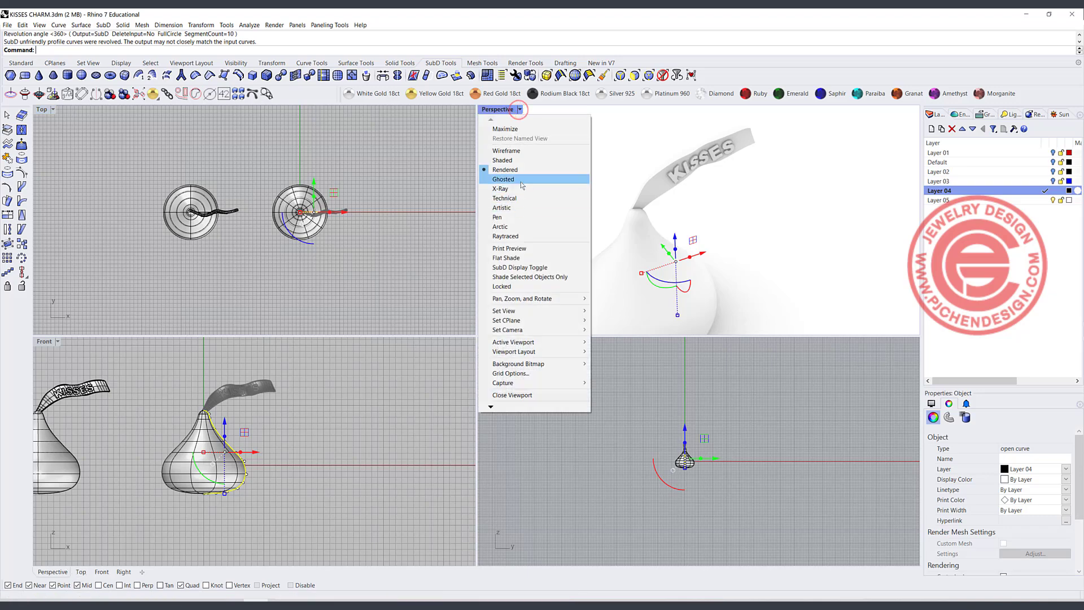
click(542, 178)
right_drag(584, 173, 551, 212)
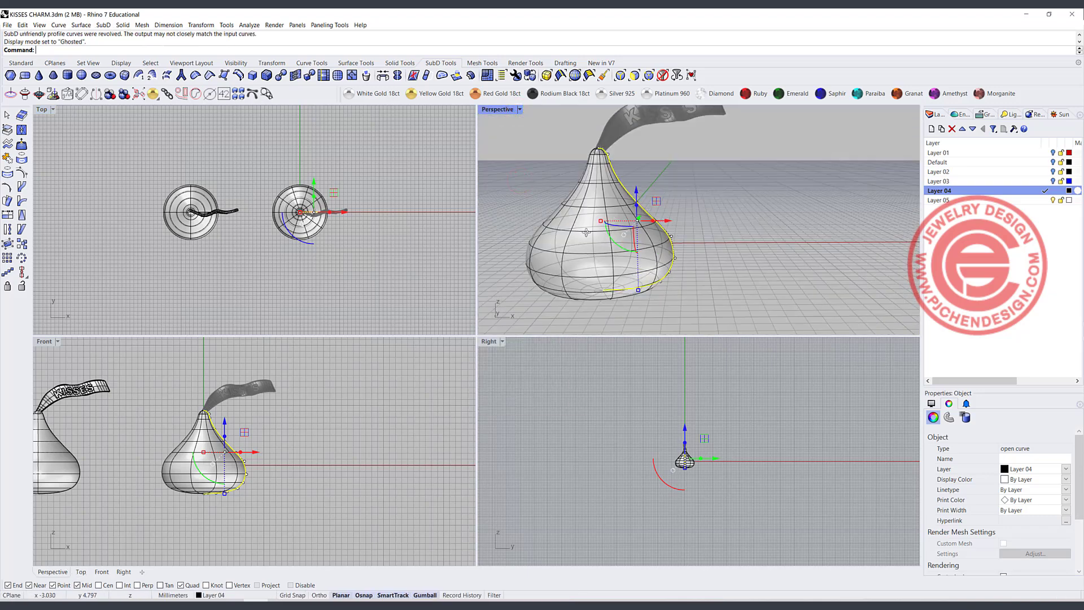
scroll(586, 232, up, 5)
scroll(593, 243, down, 4)
click(600, 251)
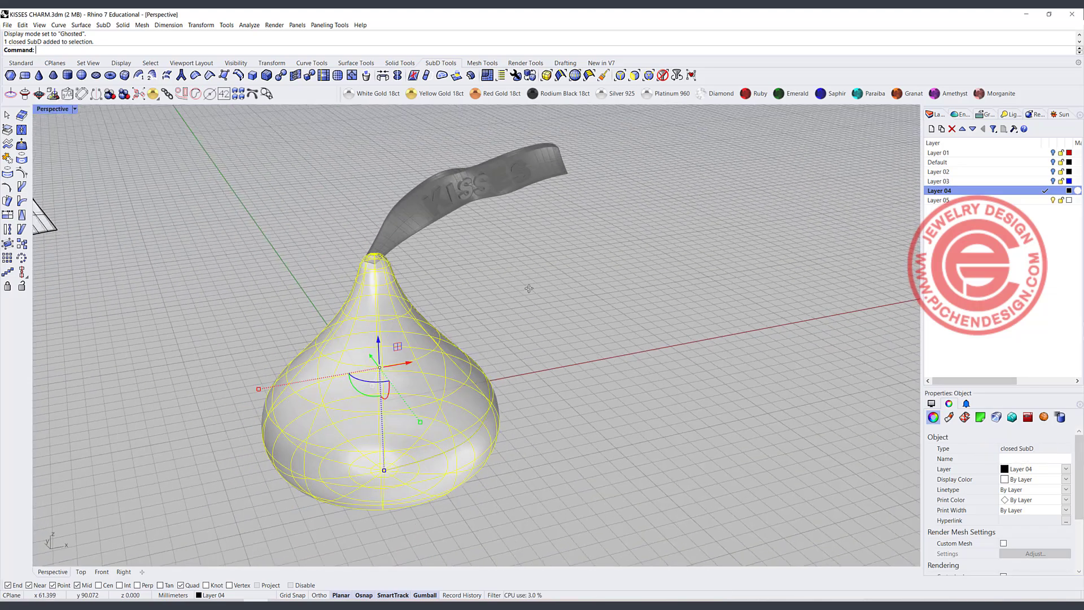
right_drag(530, 288, 521, 286)
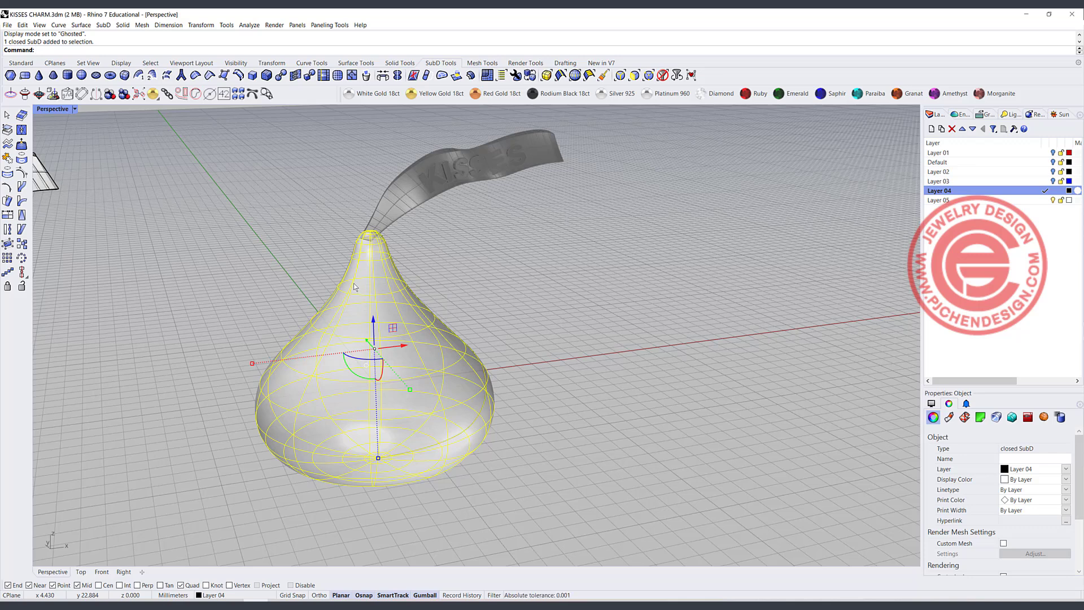
Limit selection to faces, try pulling one face outward from the SubD Kiss body, and undo the move.
click(634, 76)
click(407, 360)
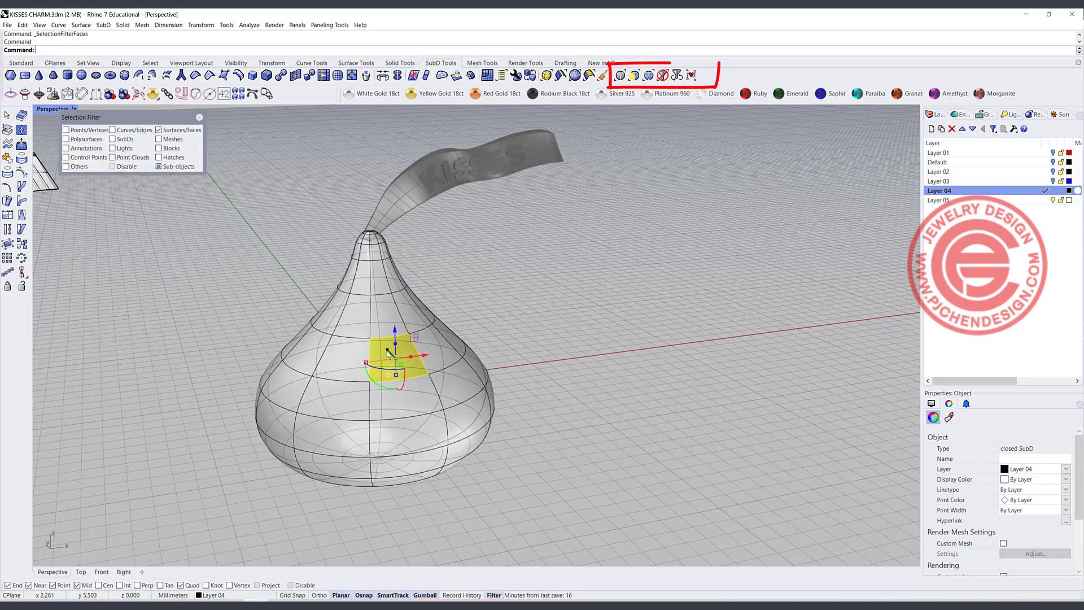
drag(406, 357, 415, 379)
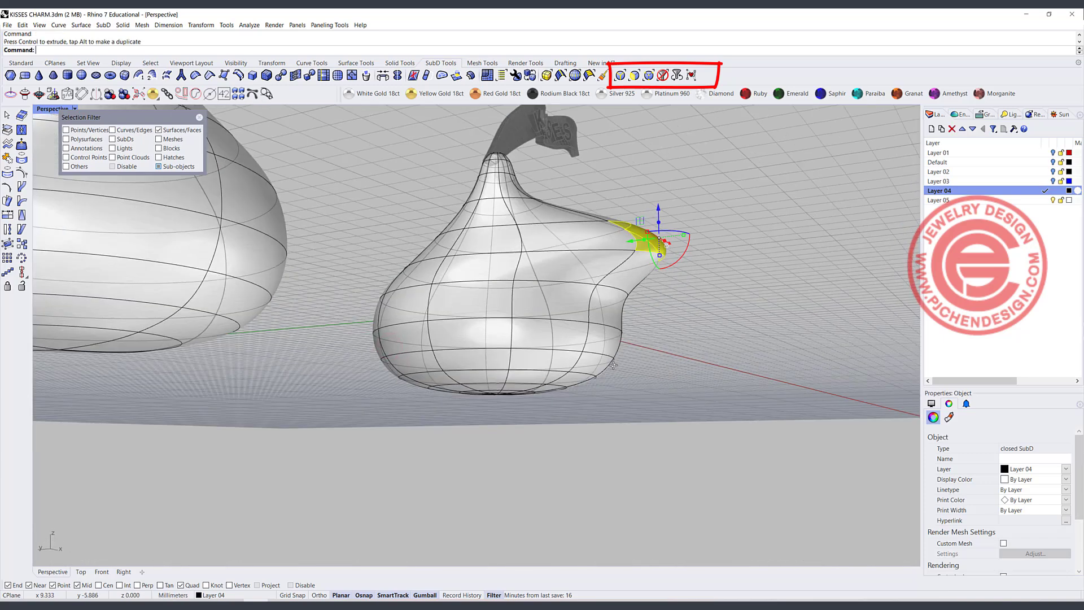
right_drag(614, 365, 595, 380)
key(ctrl+z)
right_drag(569, 324, 553, 336)
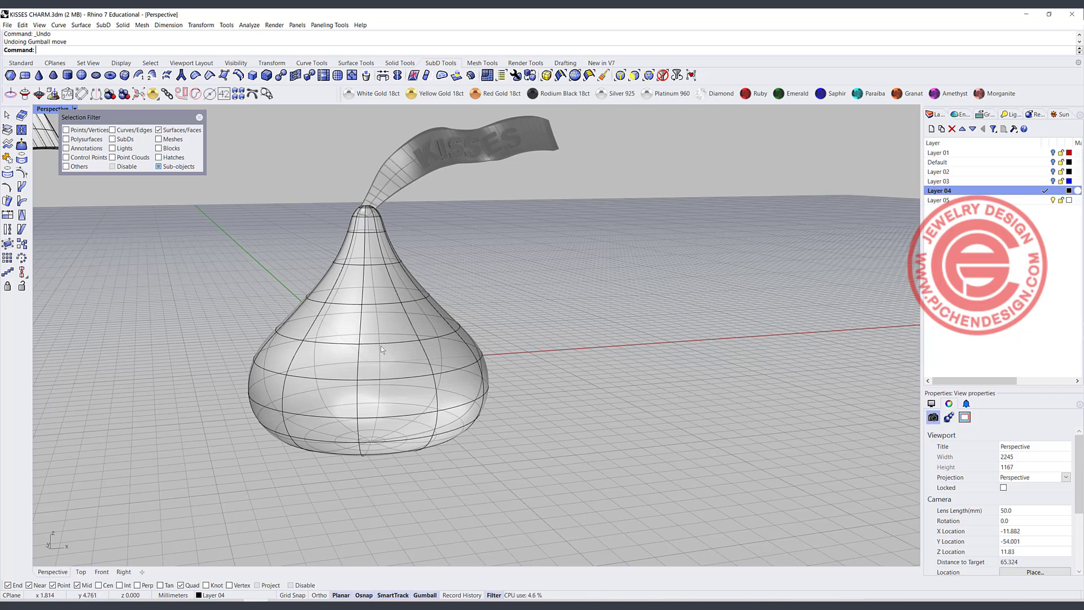
Try moving a vertical strip of faces running from the base to the tip of the SubD Kiss body, and undo the move.
click(402, 424)
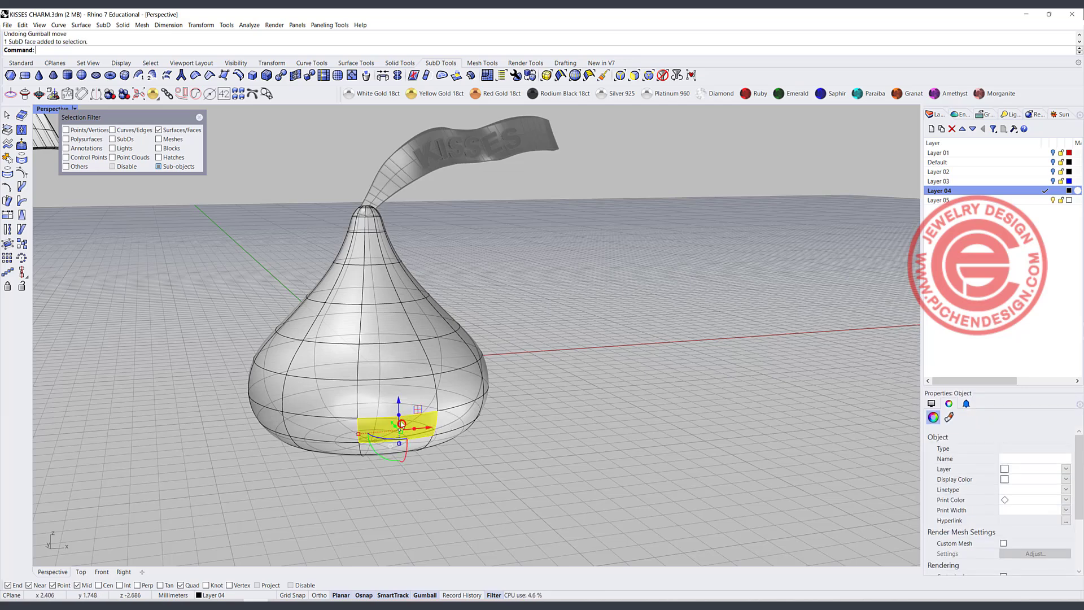
shift+click(412, 391)
shift+click(404, 358)
shift+click(398, 331)
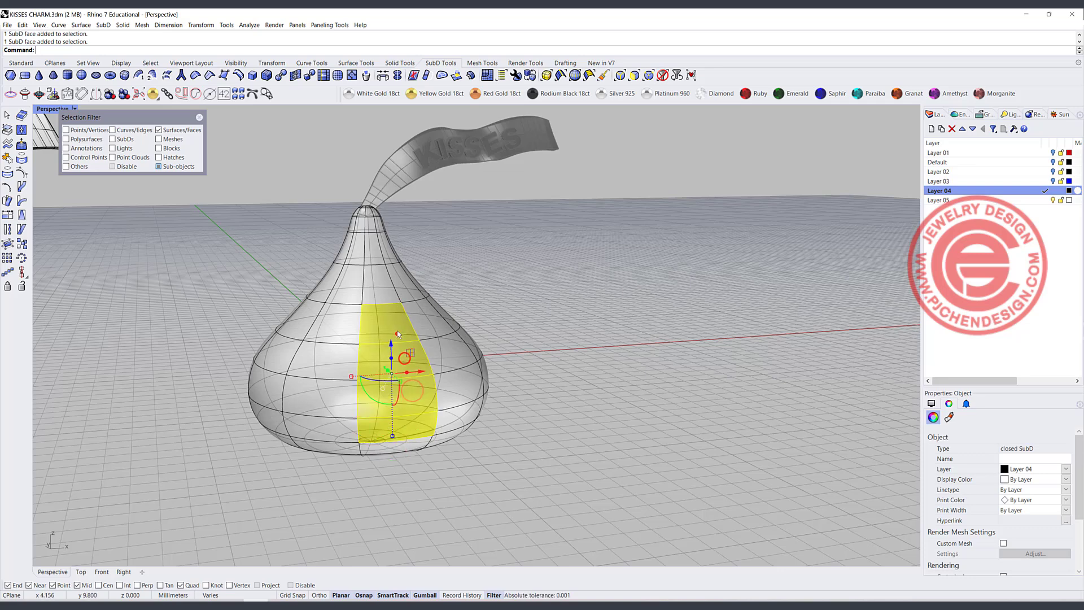
shift+click(385, 292)
shift+click(376, 249)
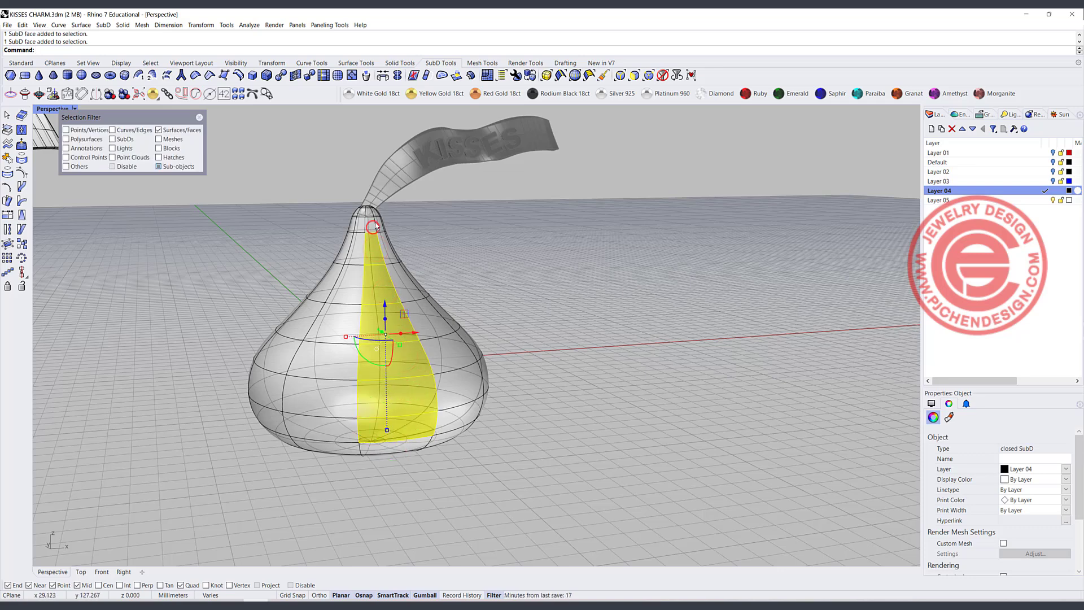
scroll(370, 225, up, 4)
scroll(359, 199, up, 10)
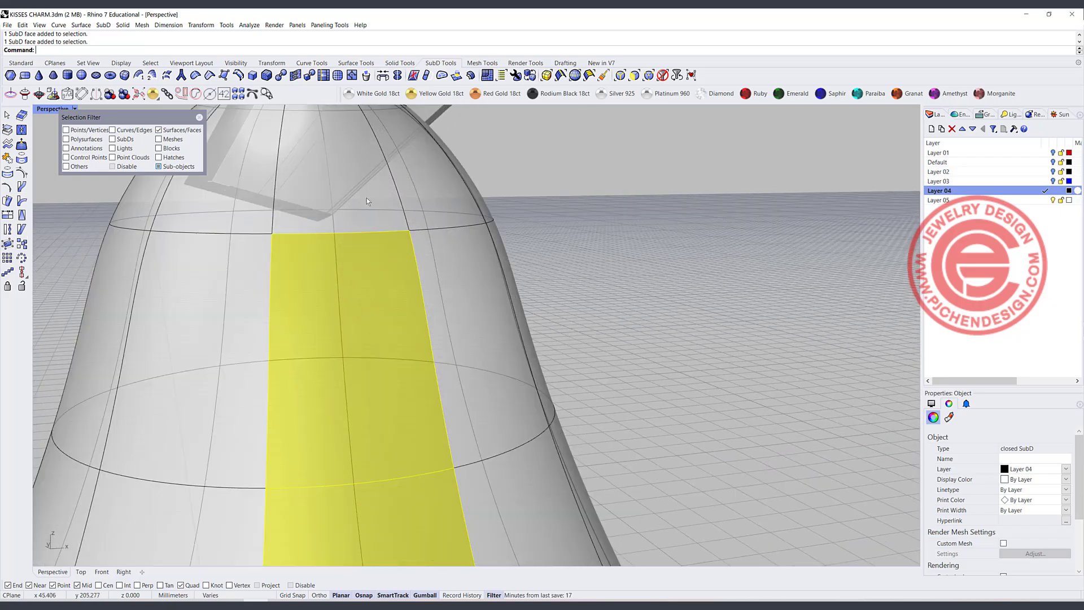
shift+click(373, 195)
scroll(375, 228, down, 10)
scroll(451, 439, down, 3)
scroll(432, 434, up, 6)
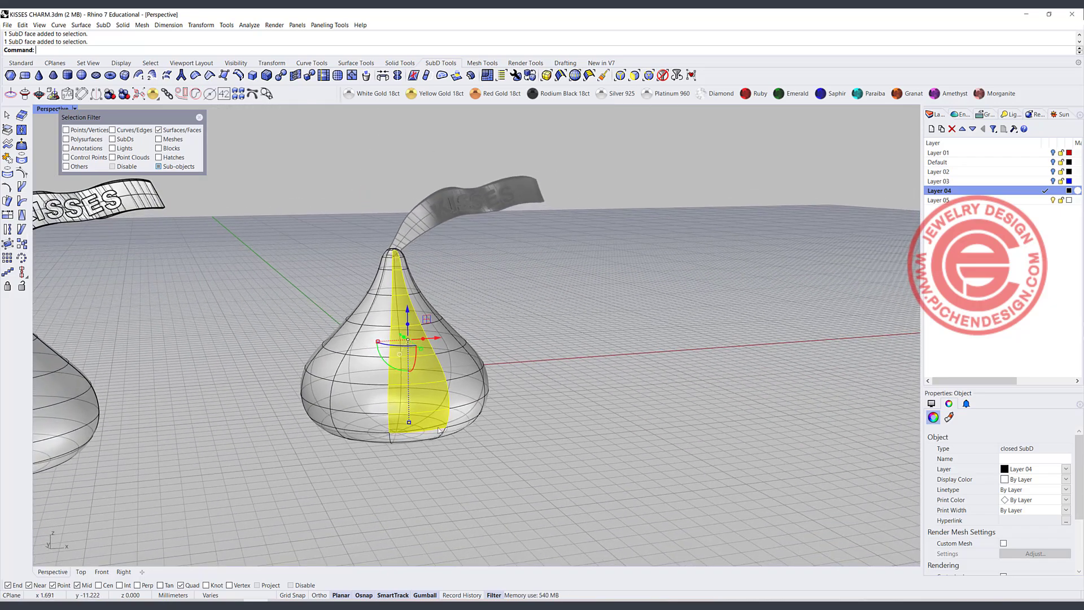
scroll(432, 435, down, 6)
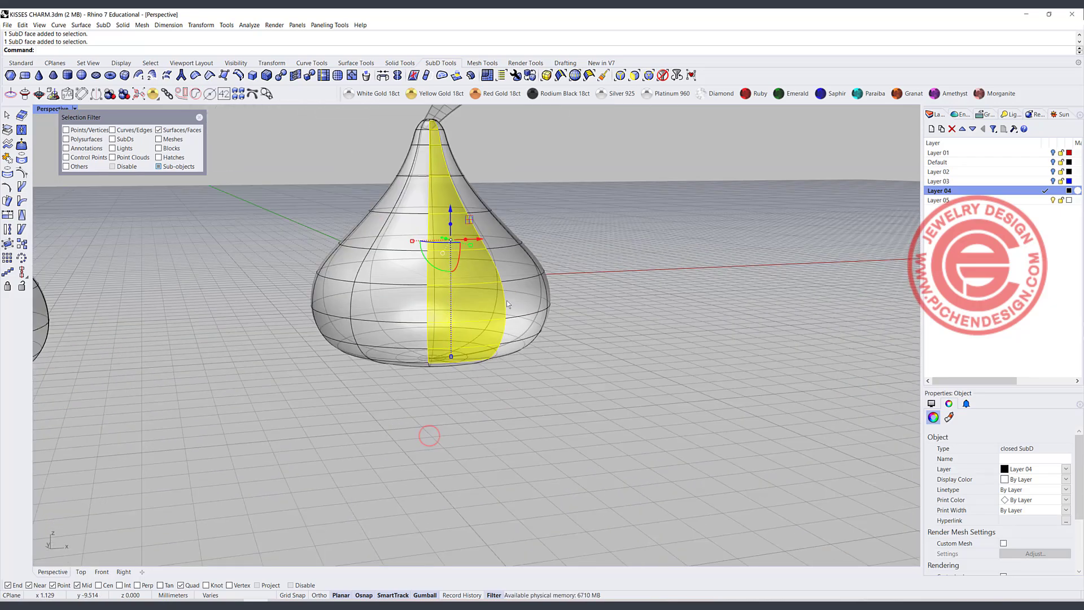
right_drag(431, 436, 509, 374)
mouse_move(510, 375)
mouse_down()
mouse_move(531, 395)
mouse_move(493, 383)
mouse_up()
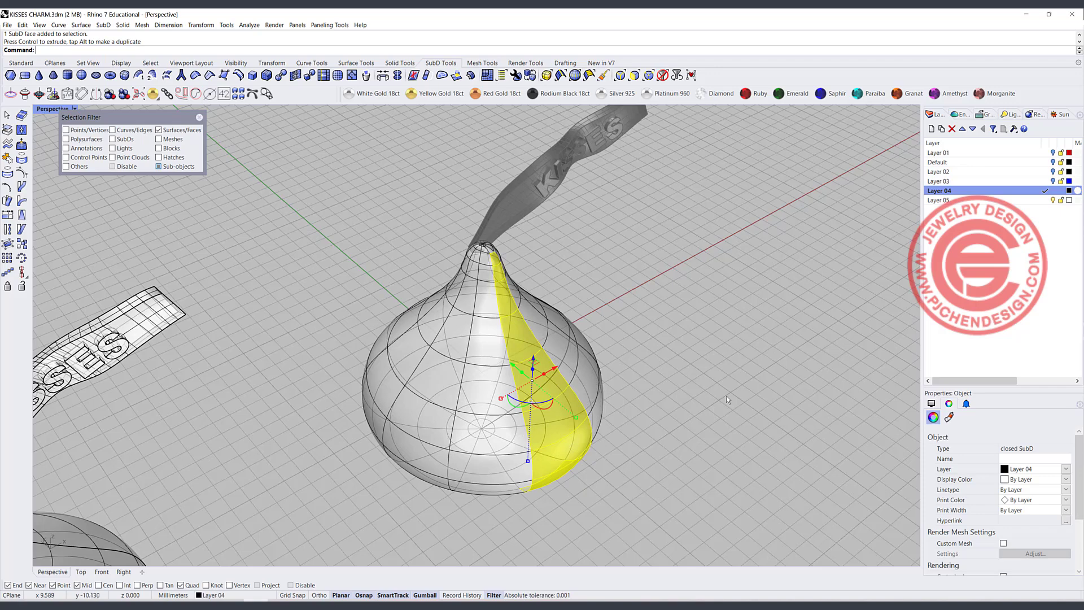
key(ctrl+z)
right_drag(626, 380, 478, 294)
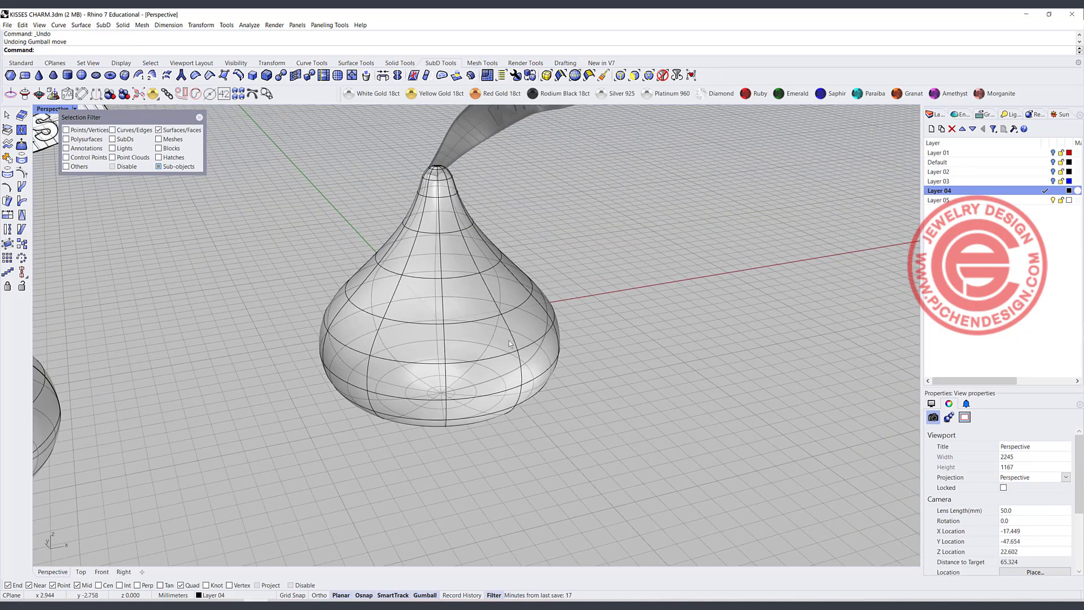
Try insetting one vertical strip of faces, from the base to the tip of the SubD Kiss body, by 0.1 mm.
right_drag(540, 383, 489, 337)
scroll(507, 345, up, 4)
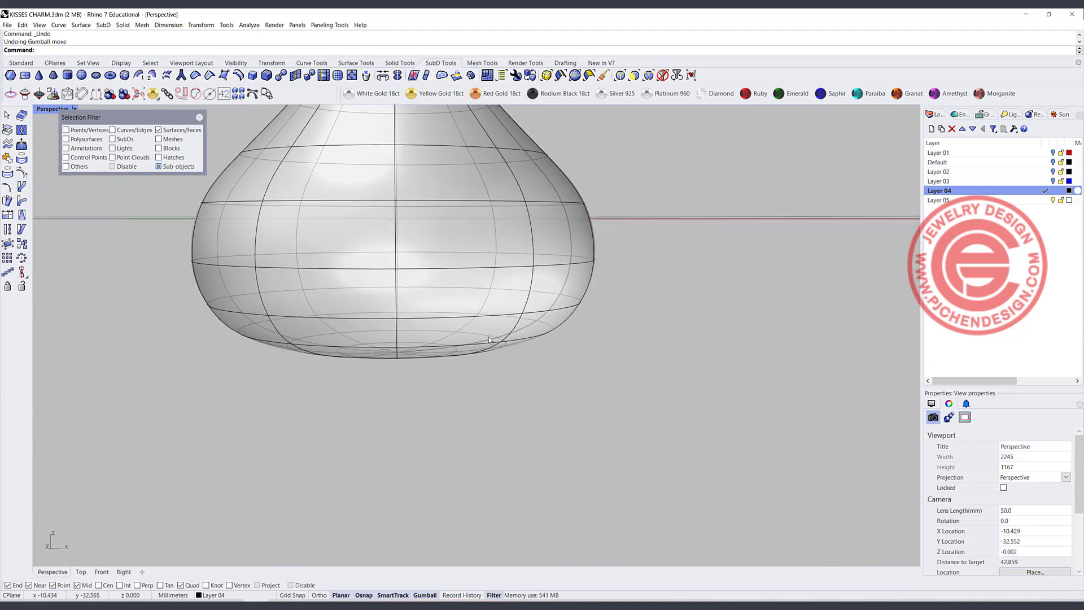
click(492, 328)
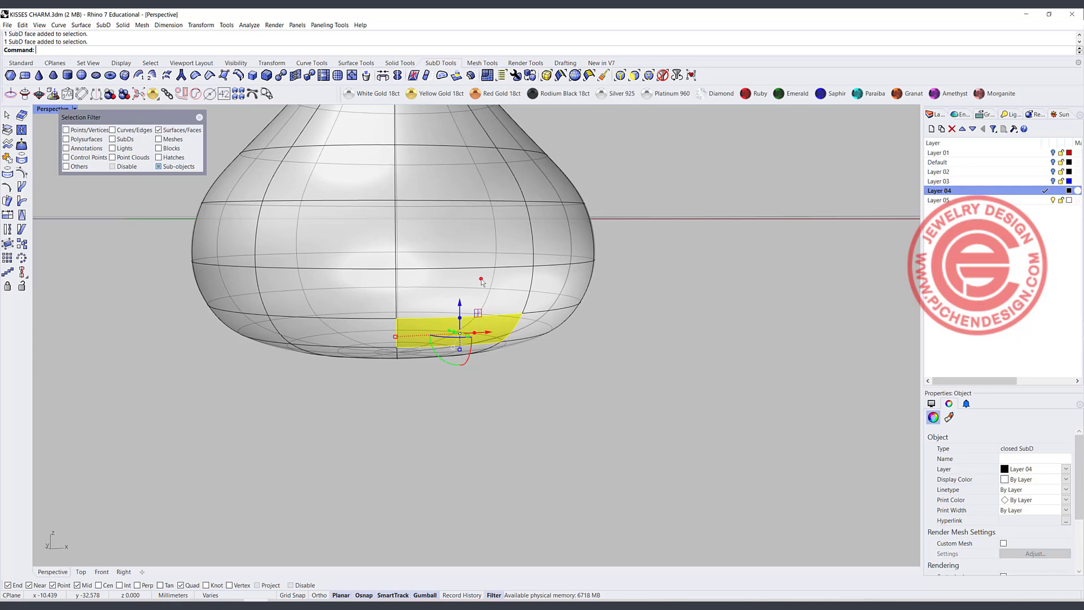
double_click(481, 279)
scroll(481, 279, down, 8)
right_drag(513, 320, 513, 343)
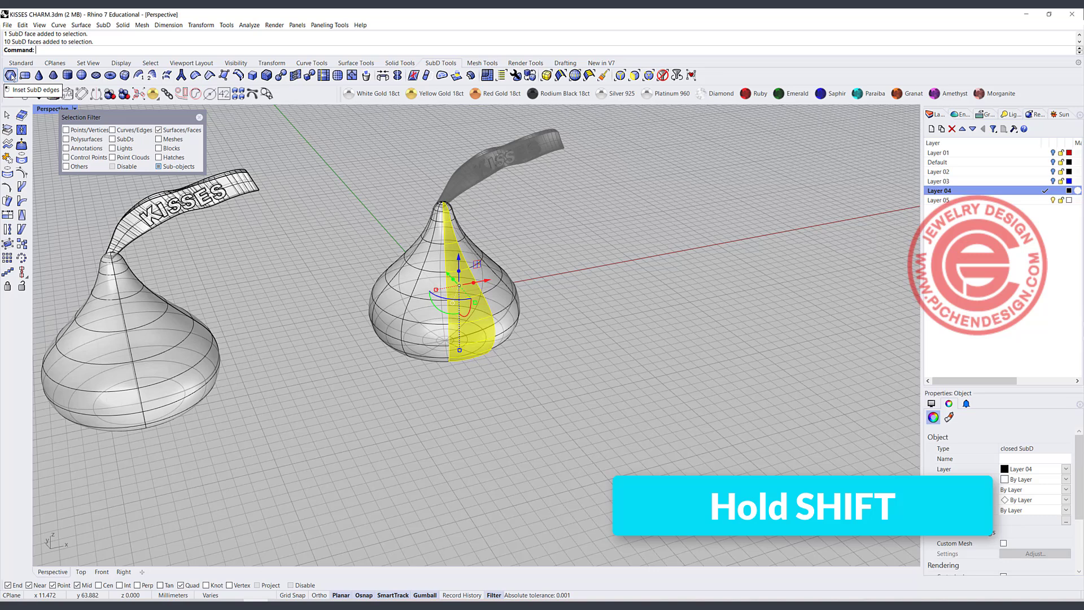
click(11, 75)
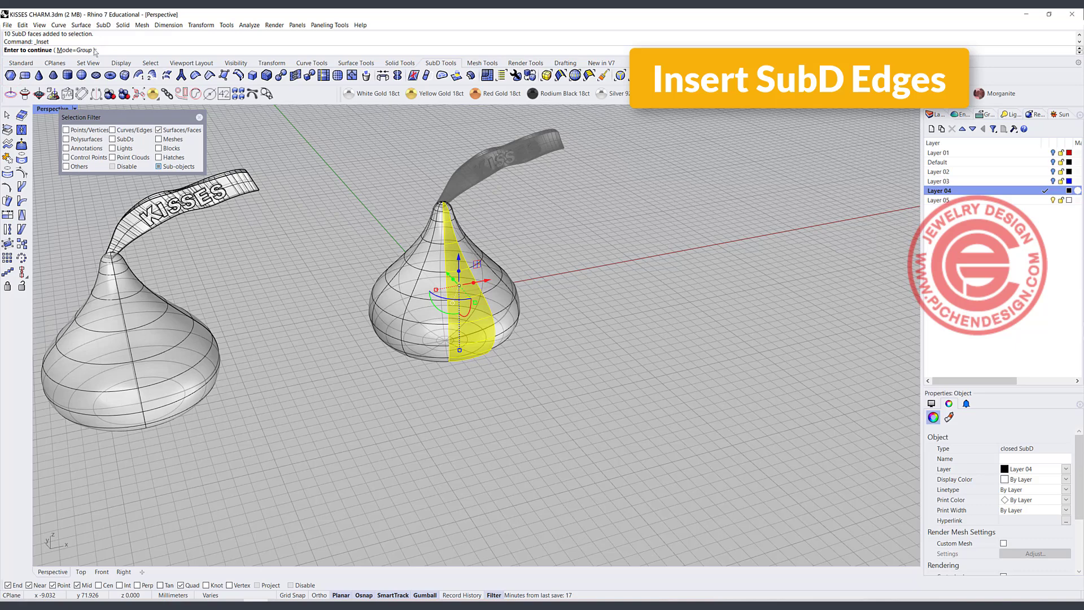
key(Return)
key(Return)
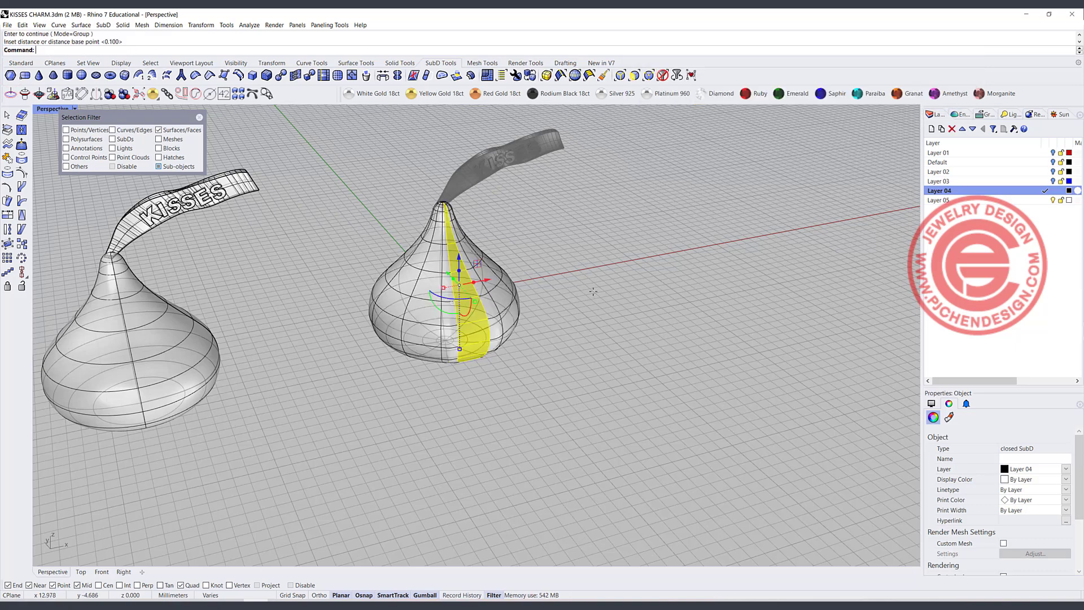
Try moving the inset strip of faces sideways, and undo both the move and the inset.
right_drag(457, 299, 638, 362)
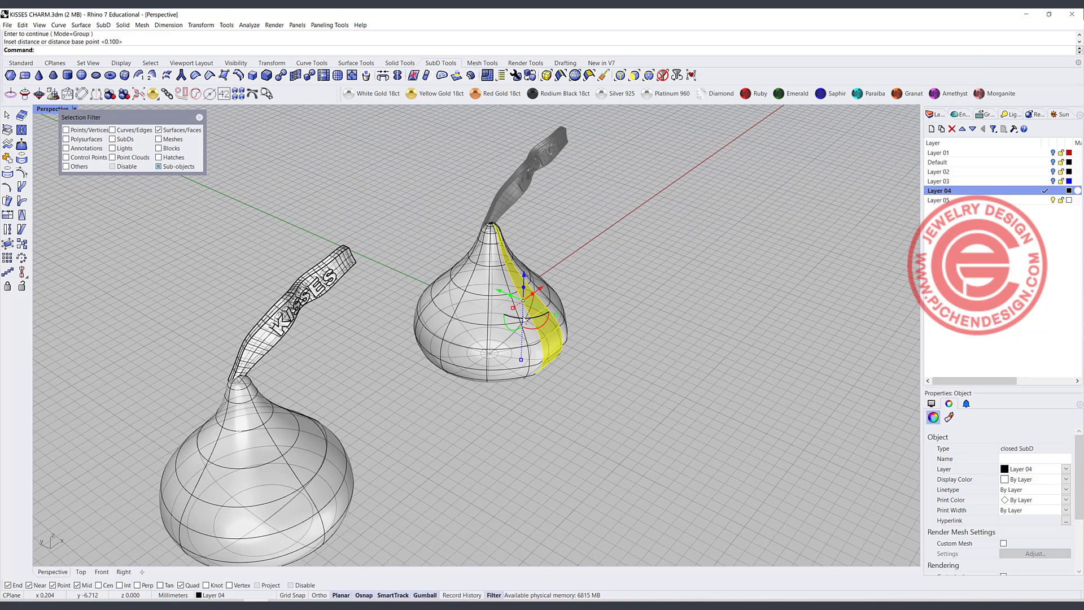
drag(502, 292, 489, 288)
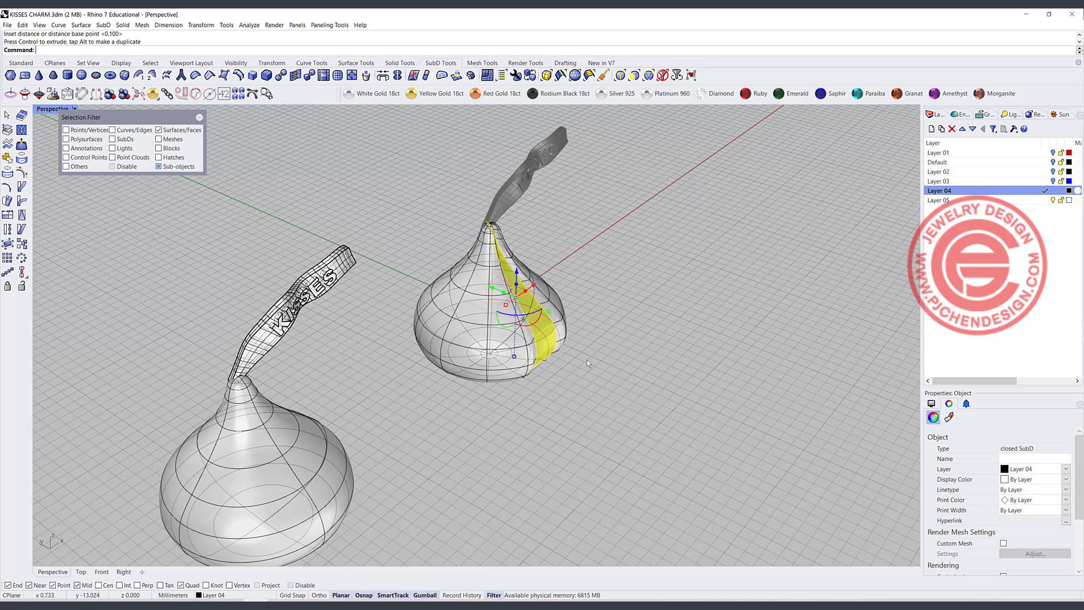
scroll(563, 355, up, 5)
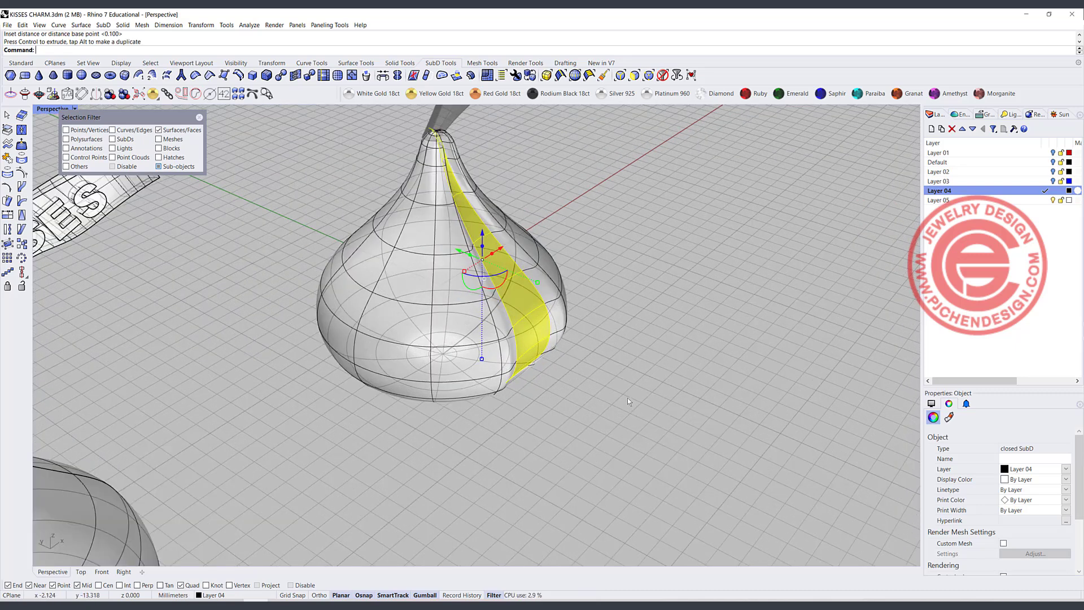
scroll(622, 394, down, 3)
key(ctrl+z)
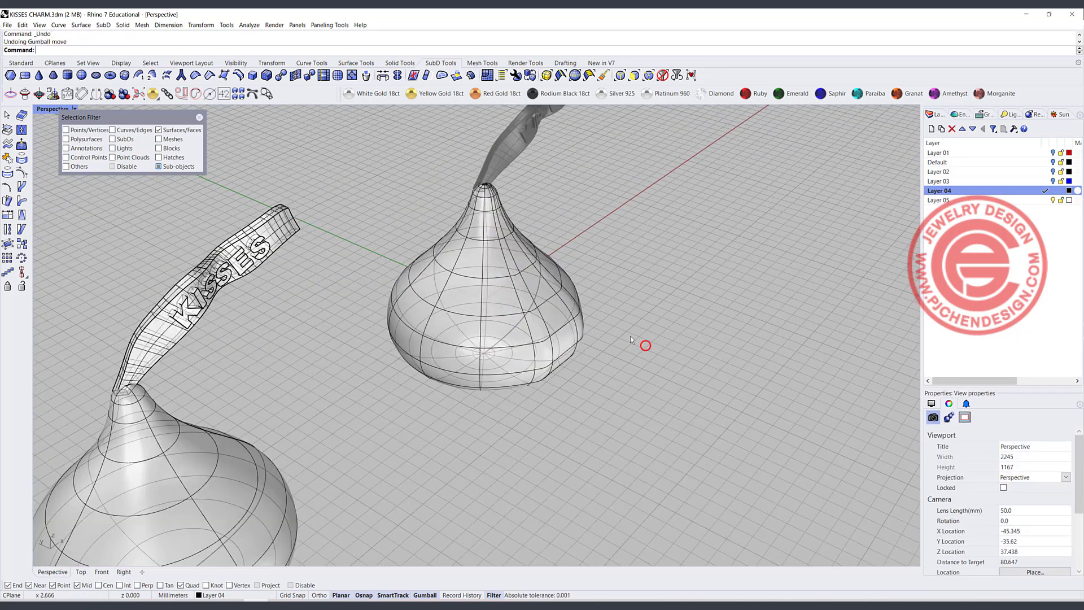
key(ctrl+z)
Select two alternating vertical strips of faces on the SubD Kiss body, leaving one unselected strip between them.
right_drag(619, 331, 480, 270)
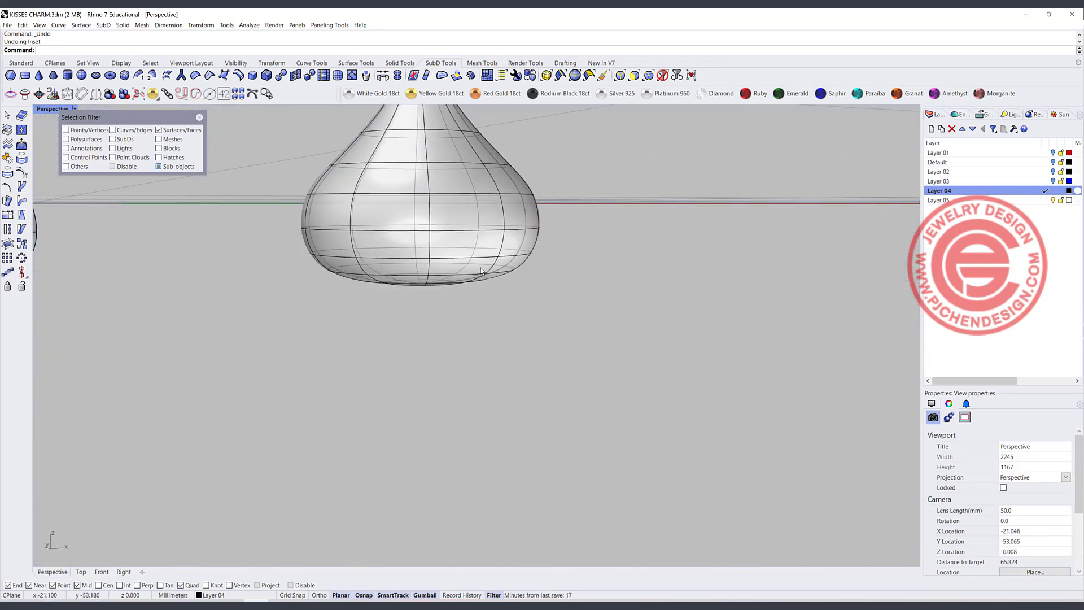
ctrl+shift+click(480, 265)
scroll(483, 254, up, 3)
ctrl+shift+double_click(491, 234)
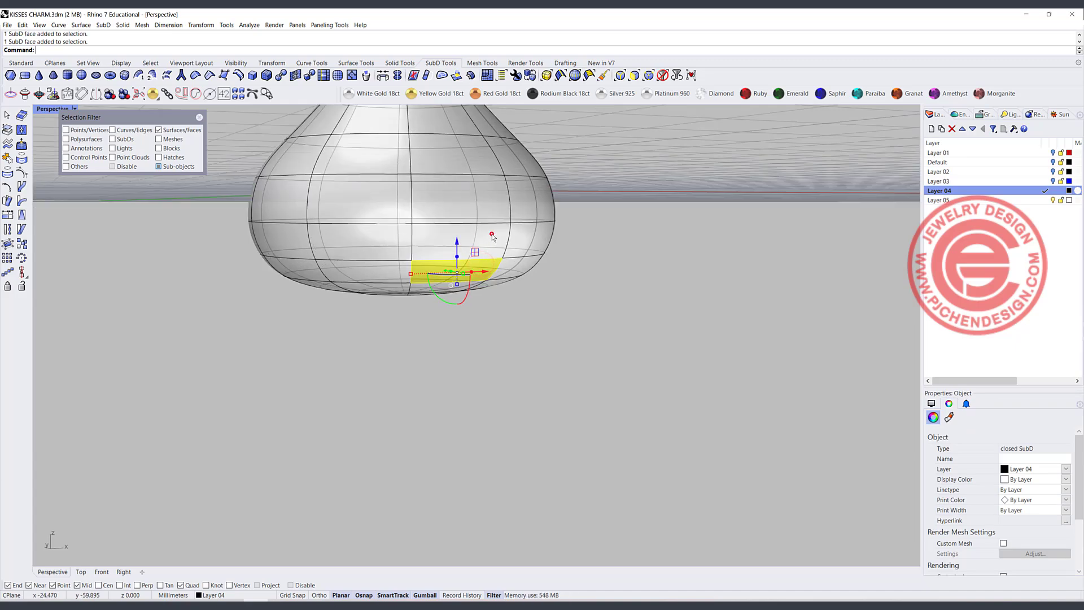
scroll(605, 250, down, 5)
right_drag(605, 251, 517, 261)
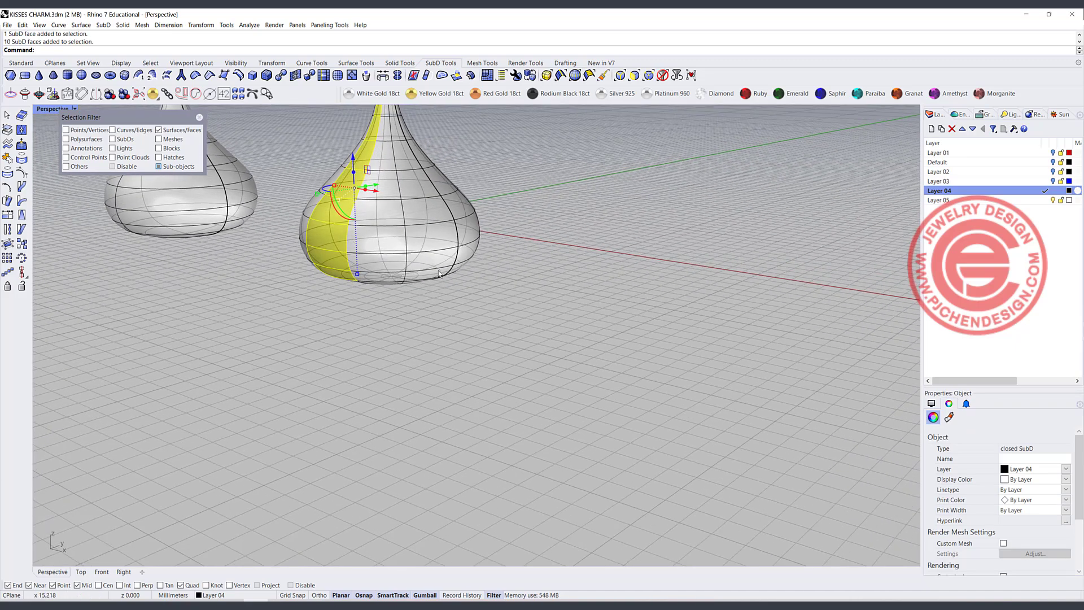
scroll(432, 275, up, 4)
scroll(432, 277, up, 2)
ctrl+shift+click(436, 271)
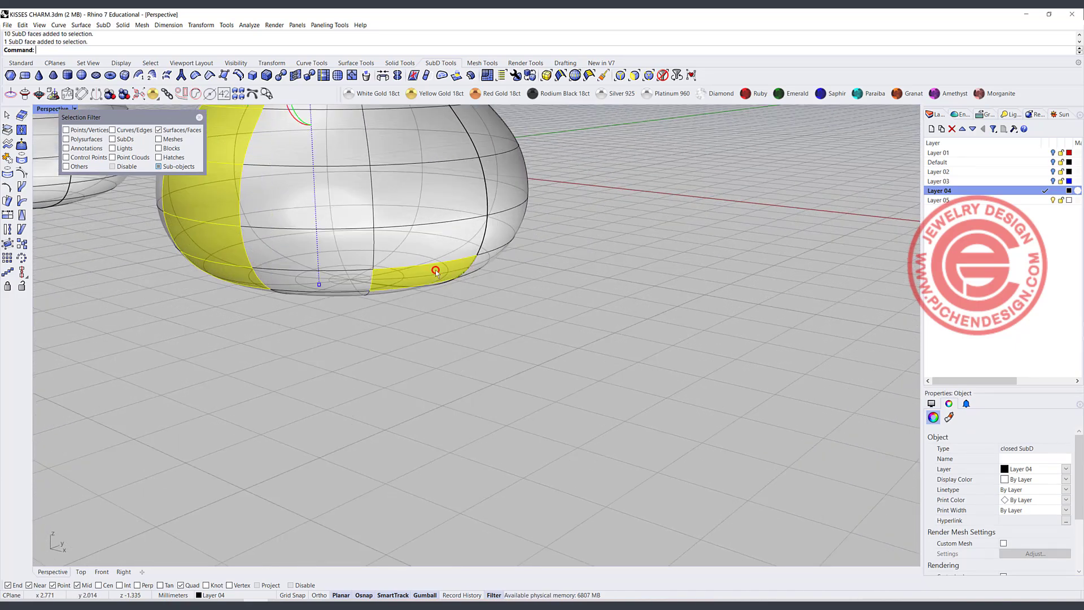
ctrl+shift+double_click(432, 244)
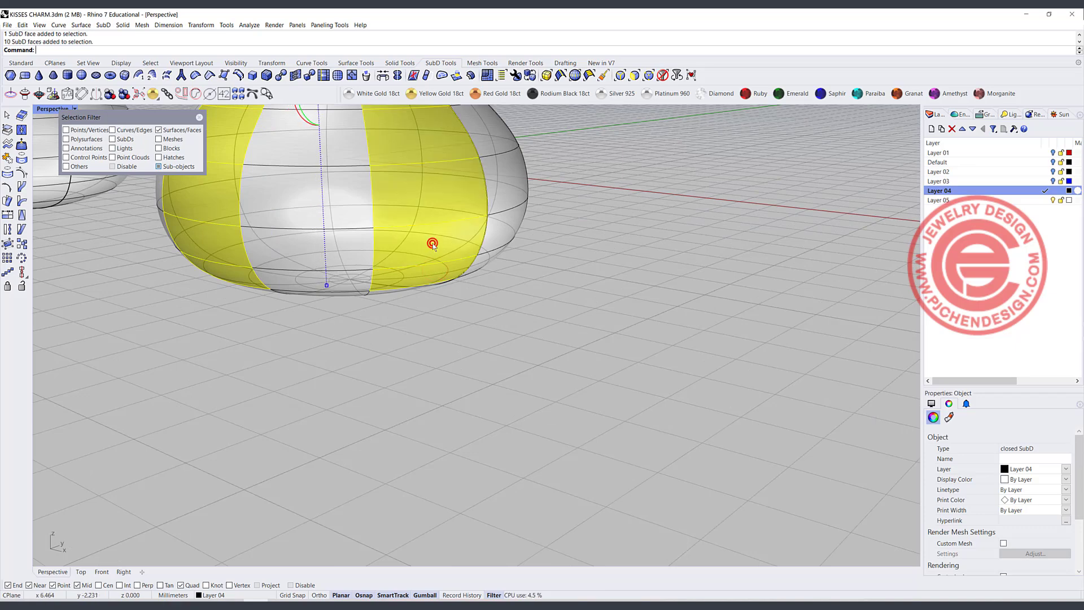
Add the three remaining alternating vertical strips around the SubD Kiss body to the face selection.
right_drag(432, 244, 510, 268)
right_drag(419, 232, 580, 235)
ctrl+shift+click(411, 220)
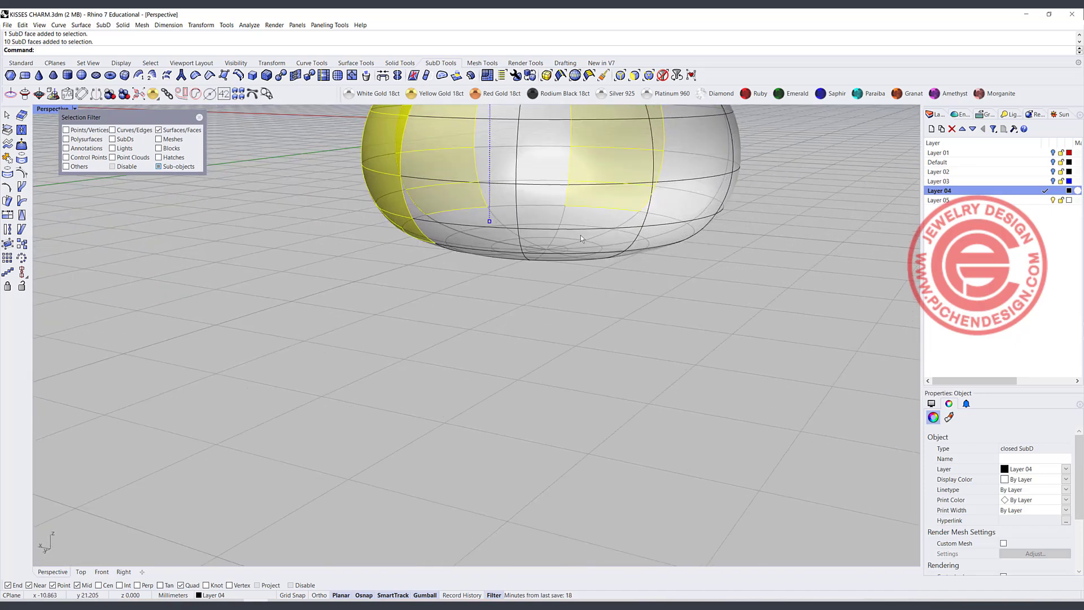
ctrl+shift+click(581, 235)
ctrl+shift+double_click(586, 218)
scroll(794, 271, down, 2)
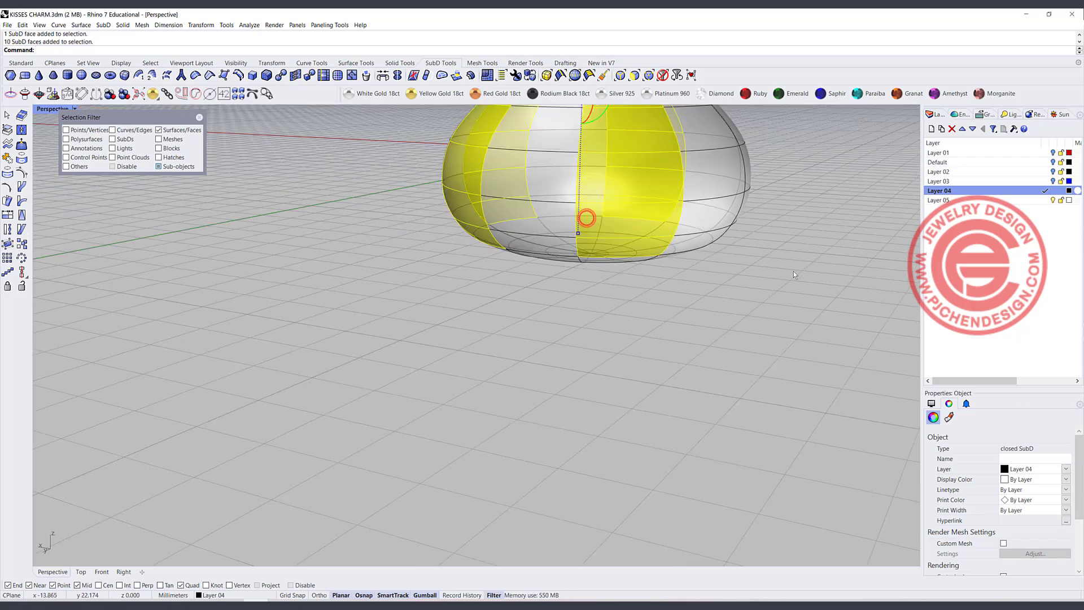
right_drag(794, 274, 563, 280)
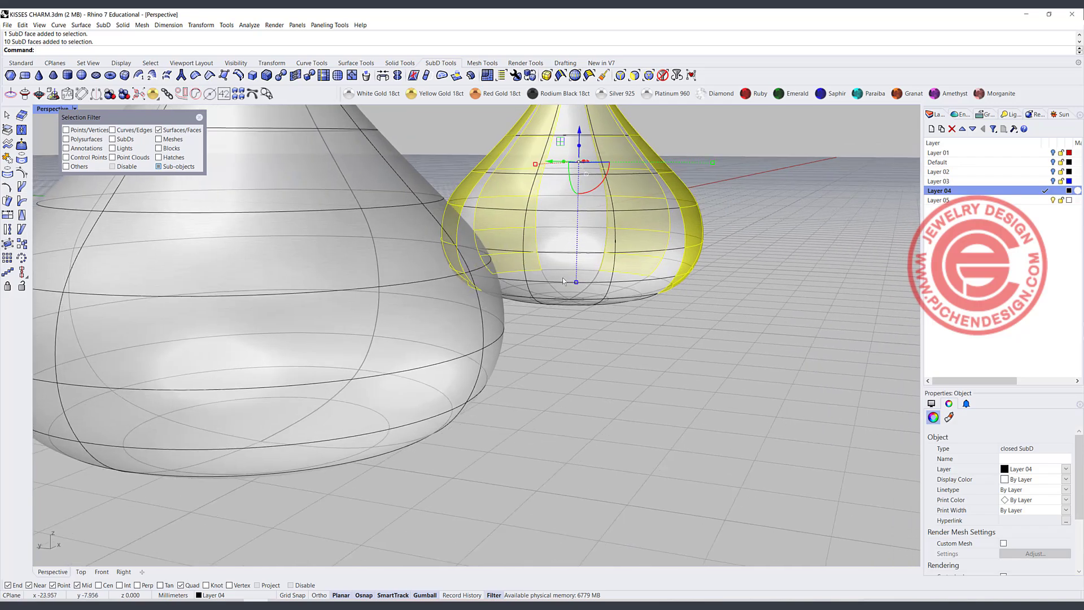
scroll(563, 281, up, 4)
ctrl+shift+click(569, 291)
ctrl+shift+double_click(564, 248)
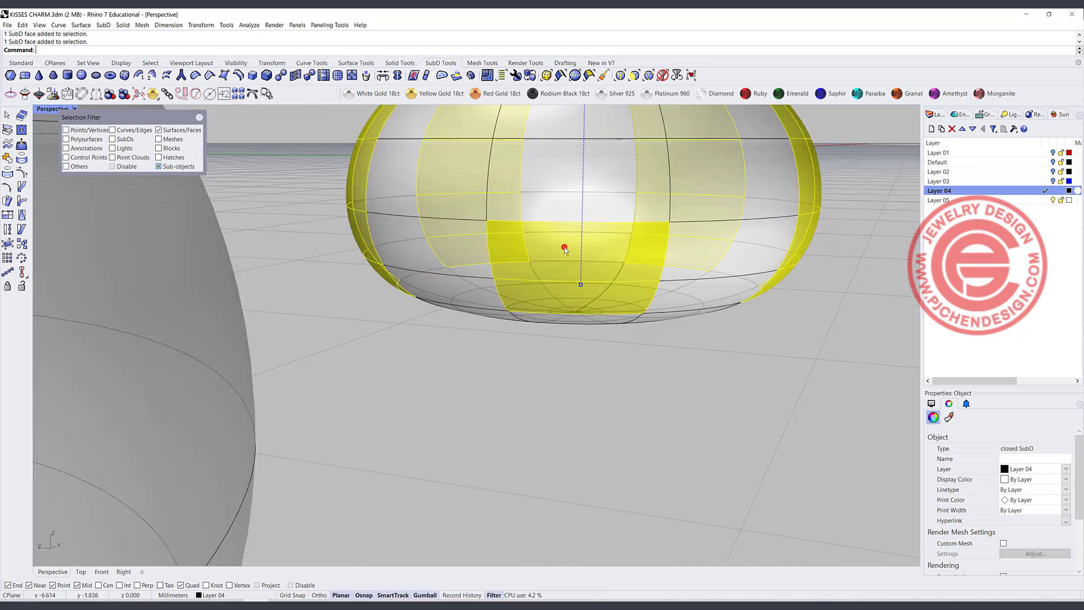
Remove the topmost faces at the tip of the SubD Kiss body from the selection, working in the Front view.
scroll(609, 215, down, 8)
right_drag(609, 215, 544, 321)
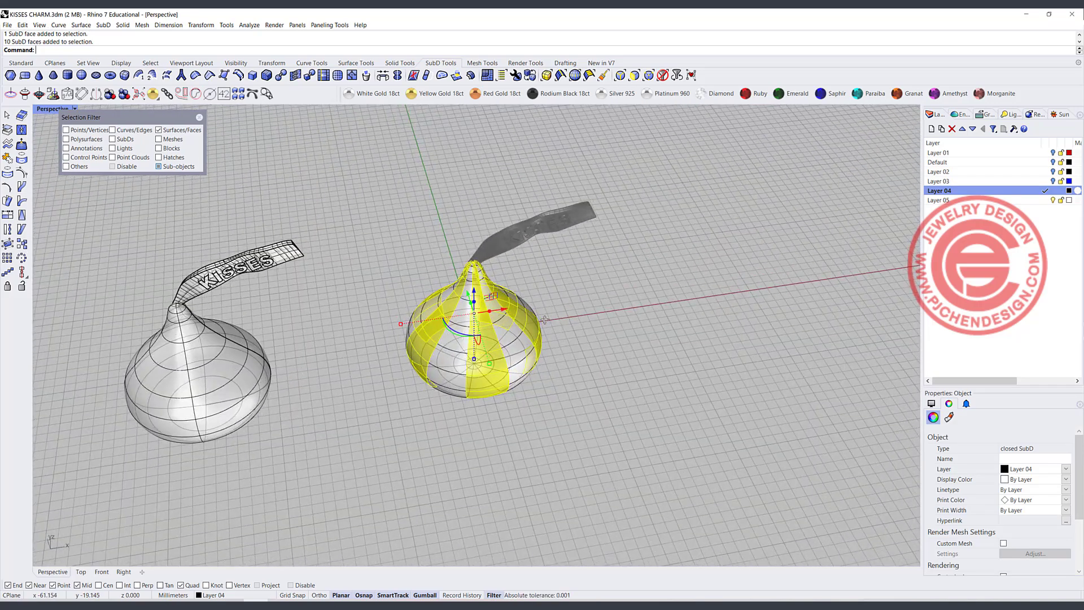
double_click(42, 110)
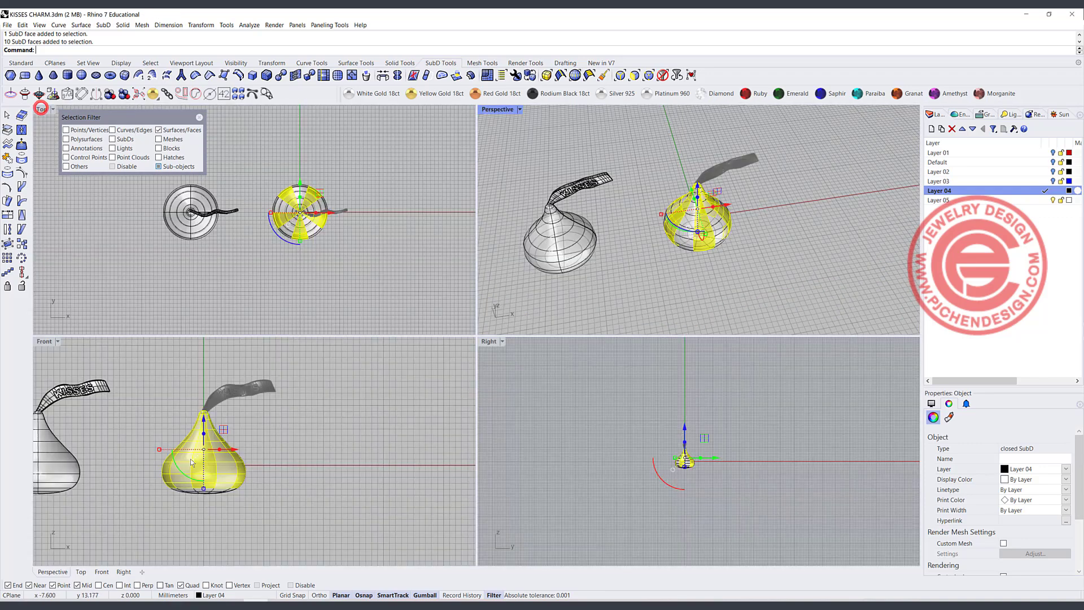
scroll(350, 419, up, 6)
scroll(350, 419, up, 4)
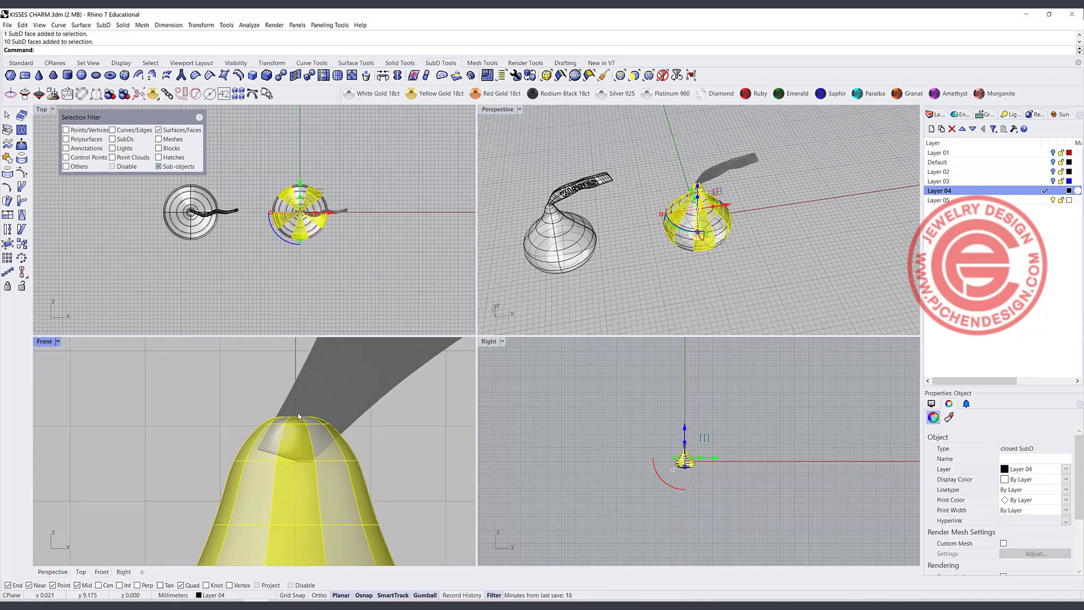
ctrl+drag(433, 422, 205, 392)
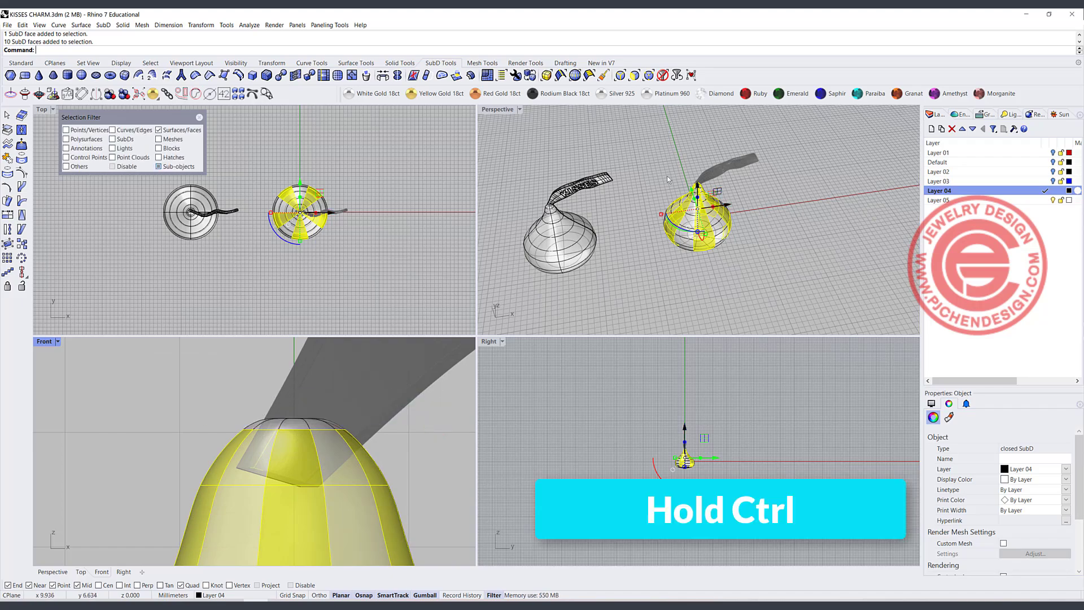
Inset the five selected face strips by 0.1 mm as groups in the maximized Perspective view.
double_click(497, 109)
right_drag(568, 362, 588, 353)
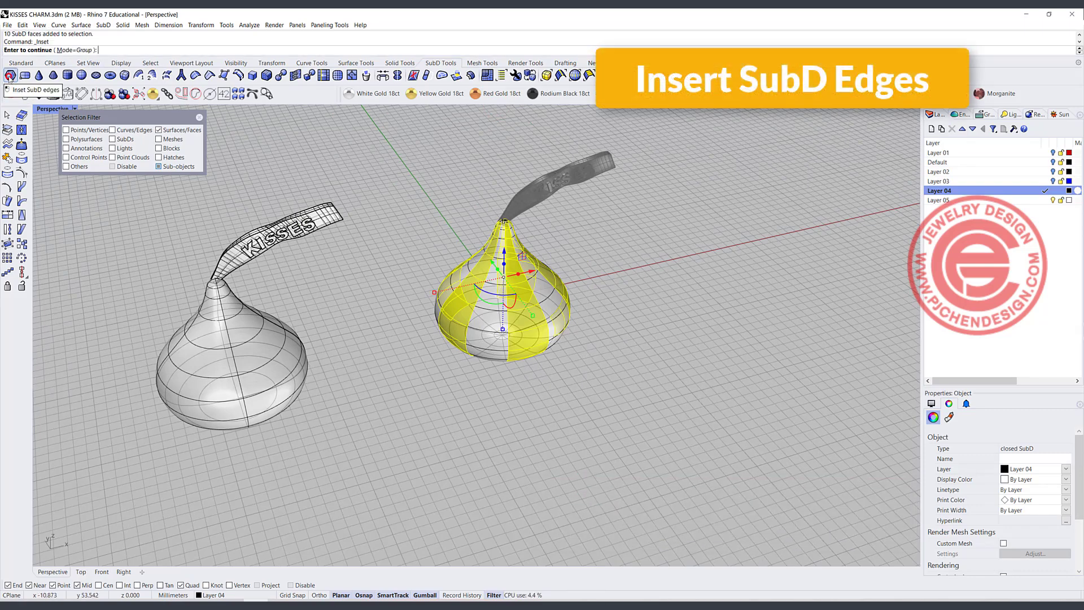
click(9, 77)
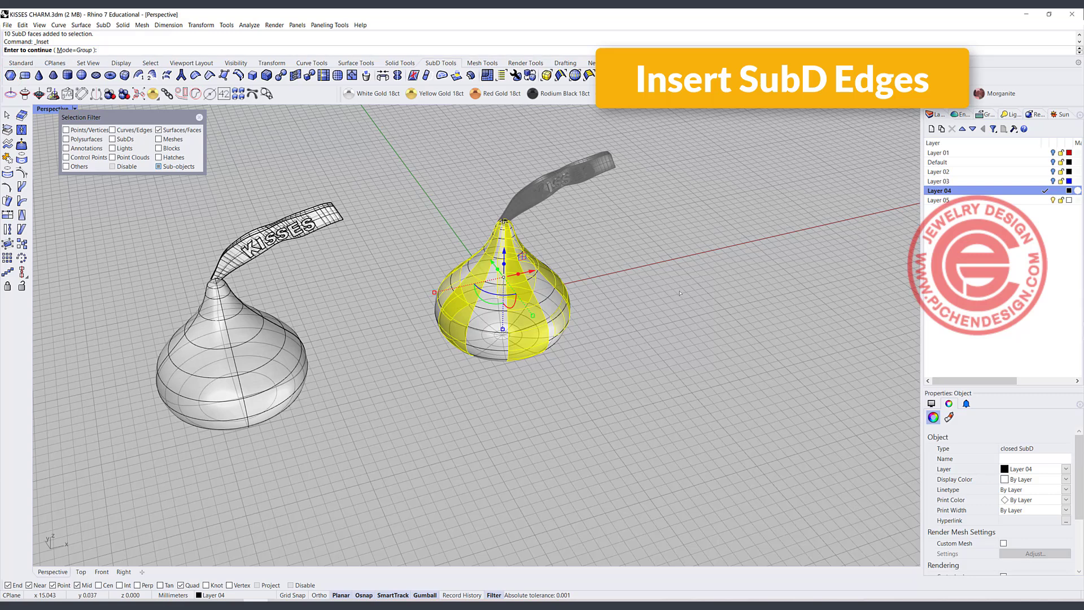
key(Return)
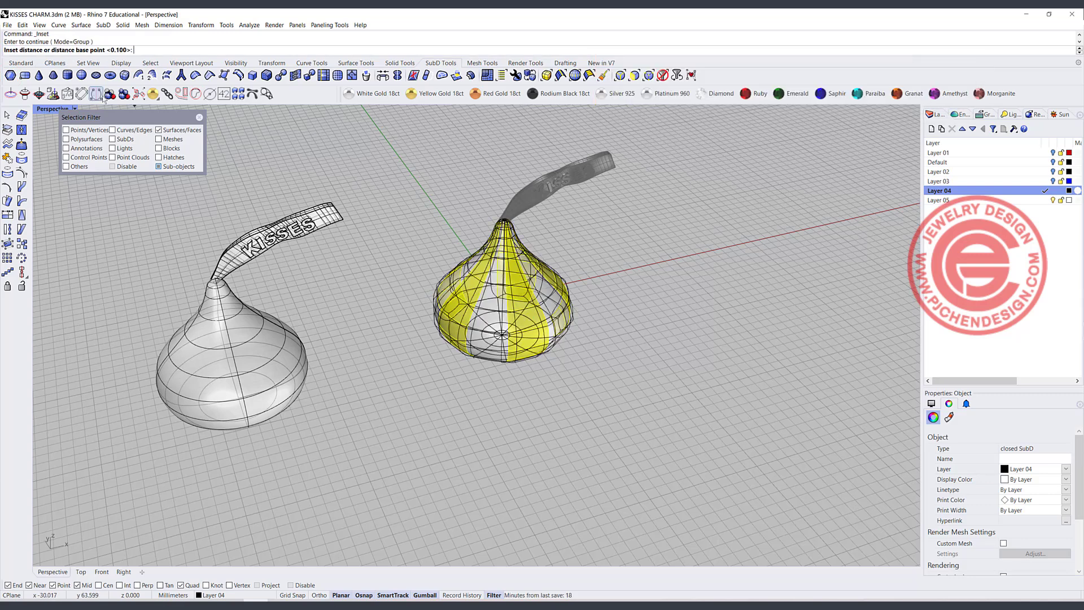
key(Return)
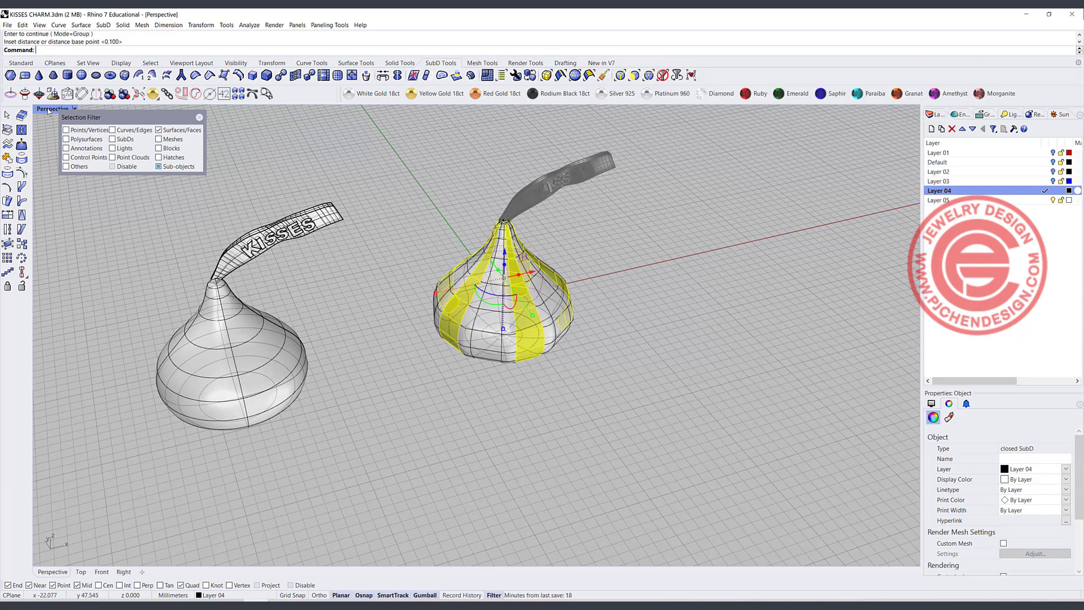
Scale the inset face strips inward in the Top view to form grooves around the SubD Kiss body, and deselect them.
double_click(44, 109)
scroll(261, 216, up, 5)
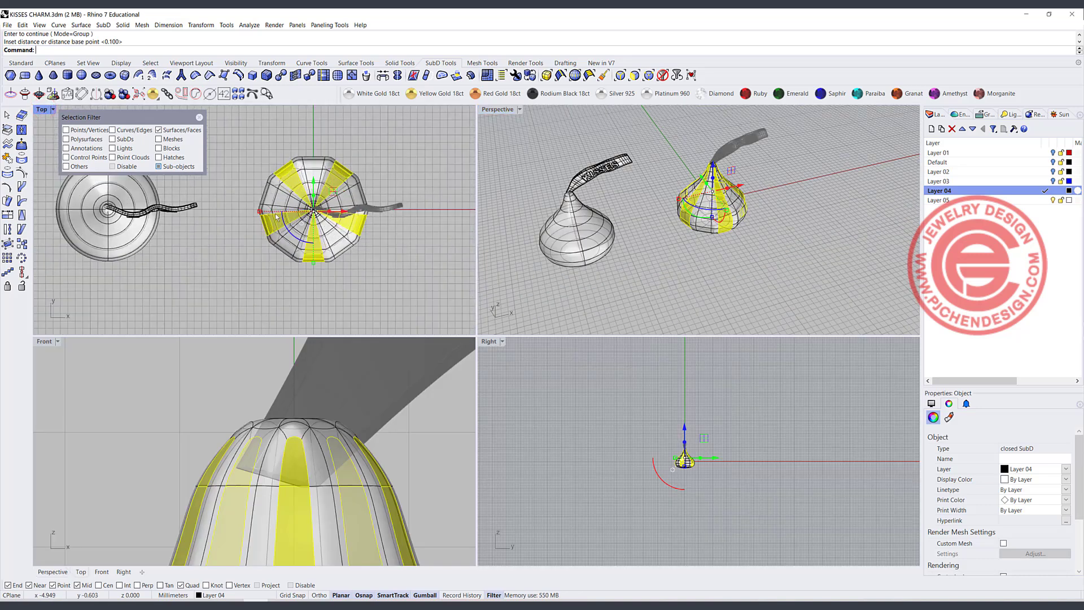
drag(255, 211, 268, 210)
click(410, 286)
Examine the grooved SubD Kiss body from several angles in the maximized Perspective view.
scroll(675, 241, down, 3)
mouse_move(675, 241)
right_down()
mouse_move(697, 237)
mouse_move(716, 213)
mouse_move(682, 238)
mouse_move(666, 234)
mouse_move(686, 230)
right_up()
scroll(716, 211, up, 4)
scroll(682, 238, up, 4)
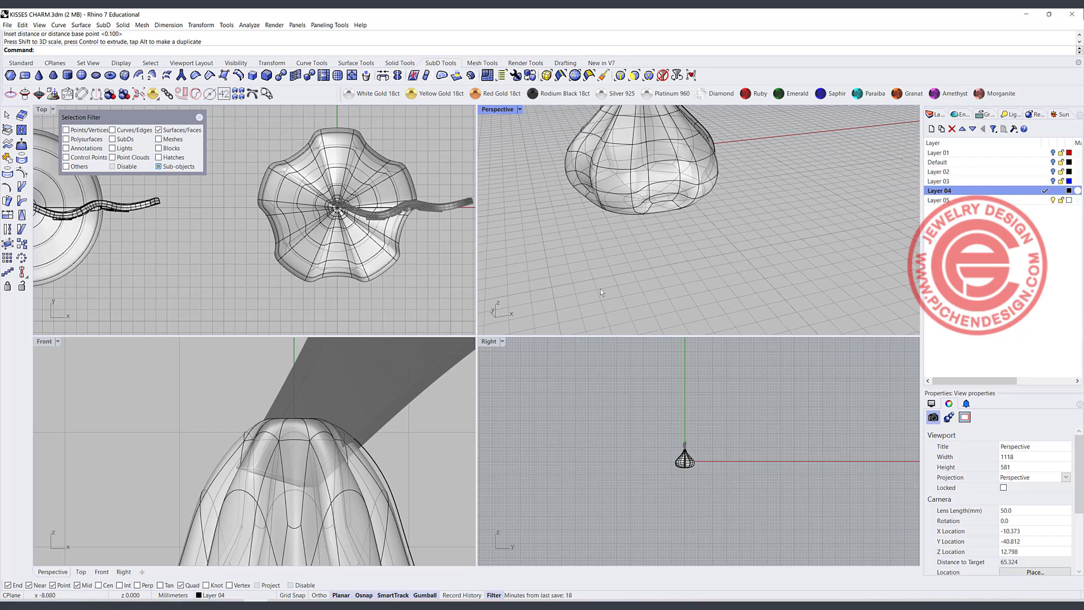
scroll(666, 203, down, 4)
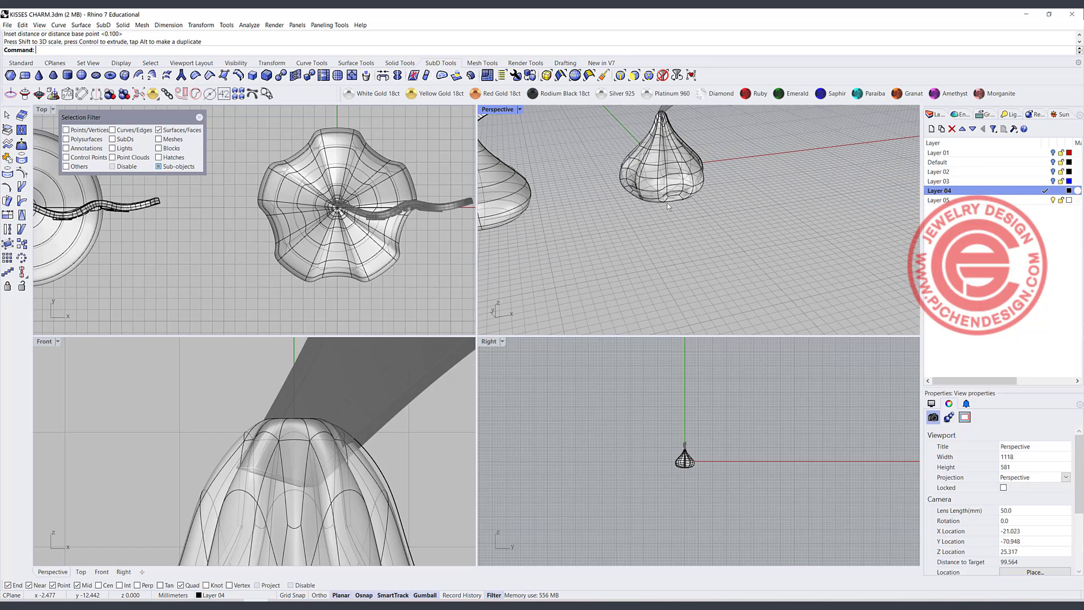
right_drag(667, 202, 690, 242)
double_click(497, 113)
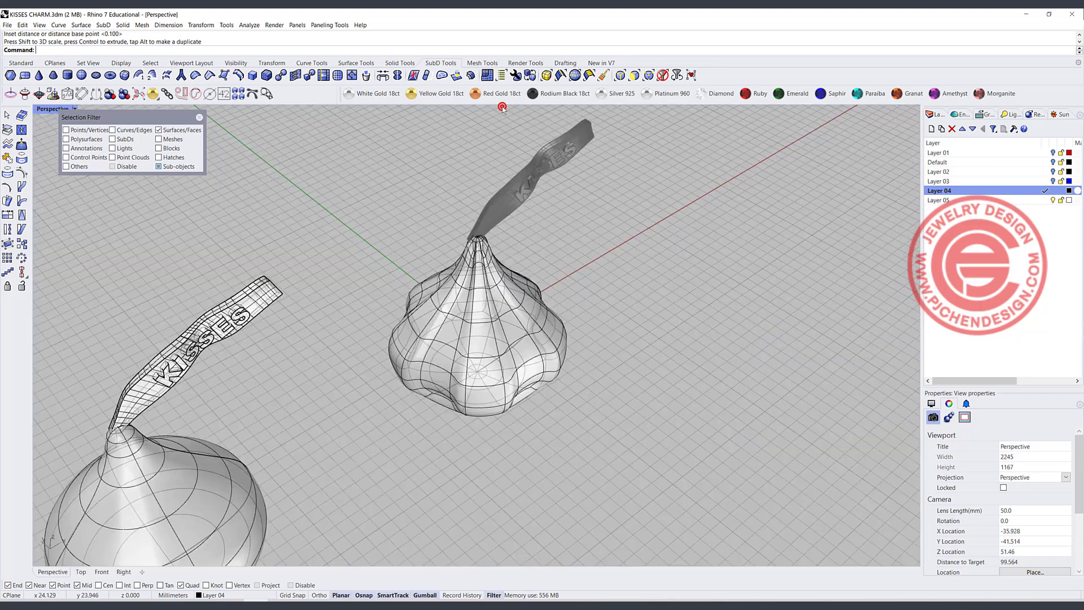
scroll(545, 243, down, 4)
mouse_move(546, 243)
right_down()
mouse_move(571, 240)
mouse_move(523, 259)
mouse_move(554, 257)
right_up()
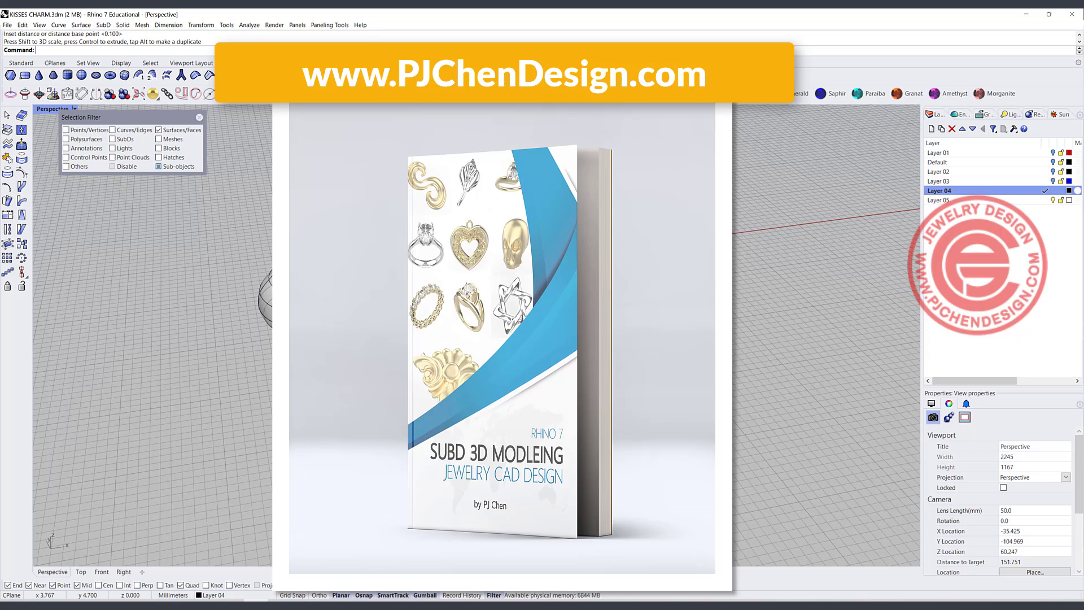
key(Left)
key(Left)
key(Left)
key(Left)
key(Up)
key(Up)
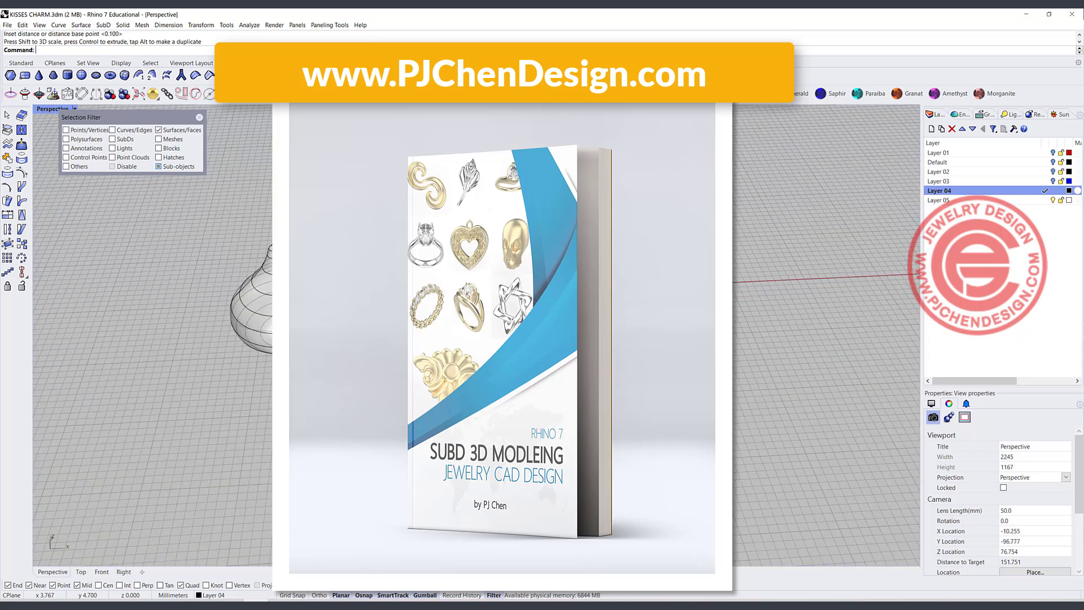